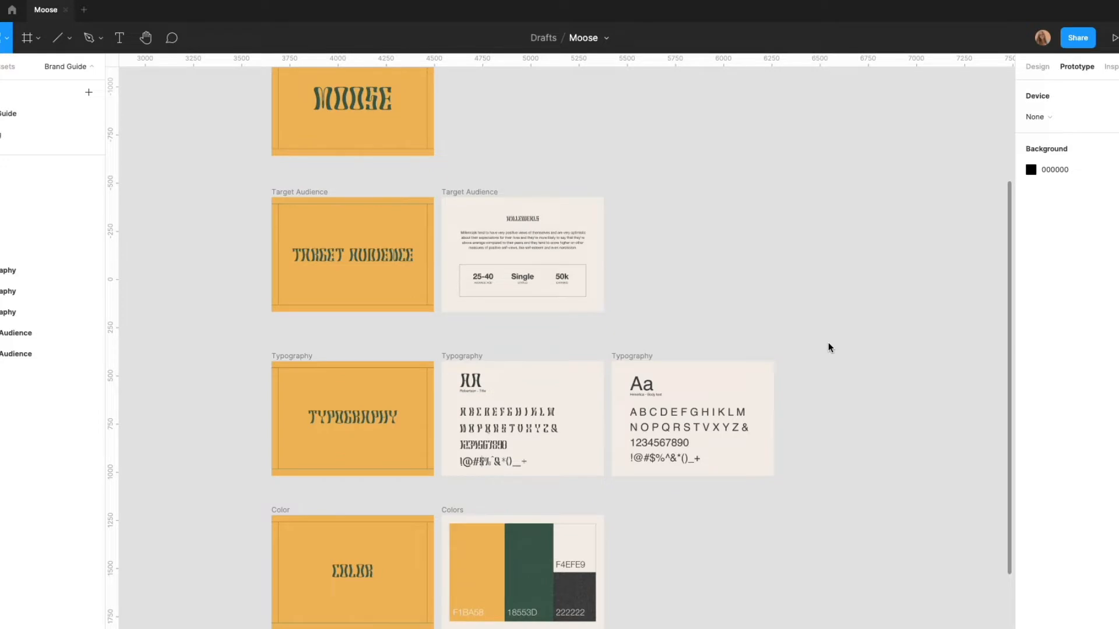
# Examine the brand guide's overall layout and its Target Audience title and Millennials profile frames
pyautogui.scroll(-3, 829, 348)
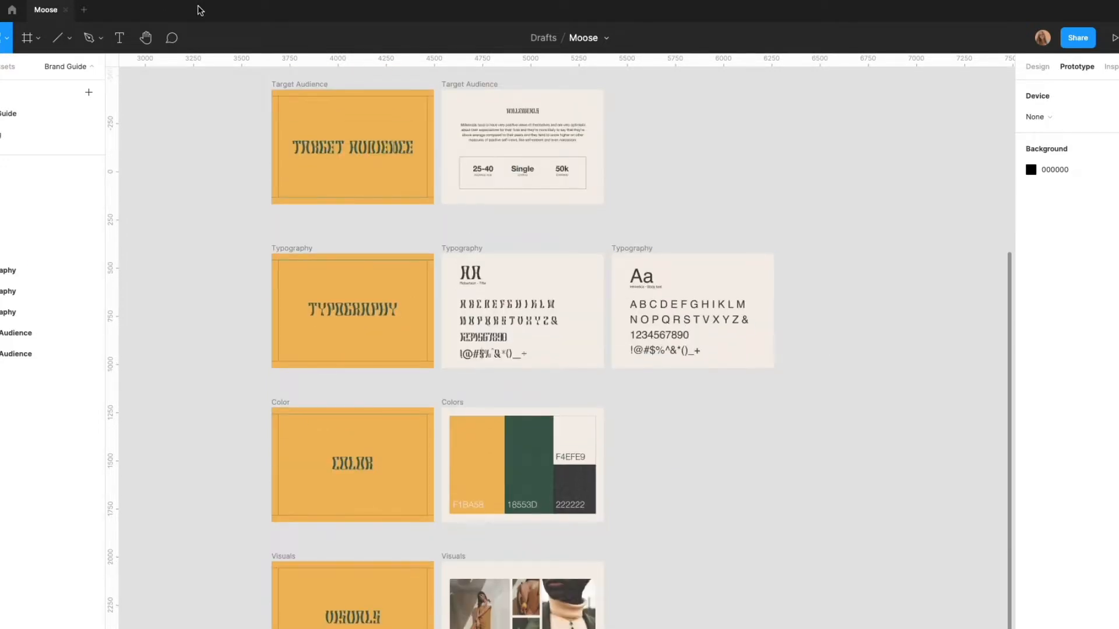
pyautogui.scroll(4, 890, 228)
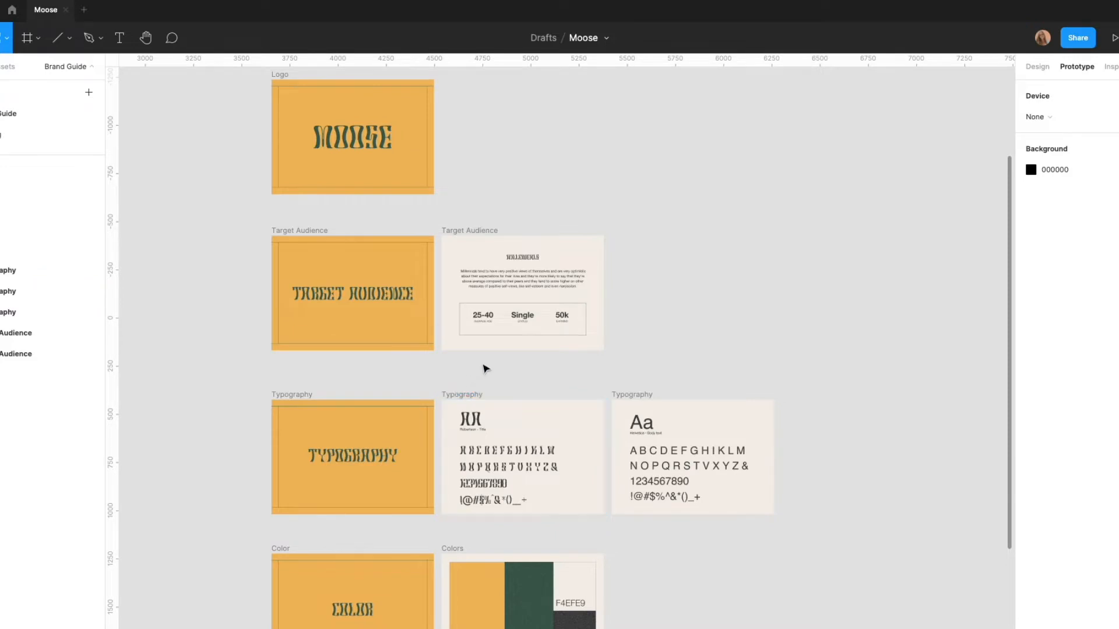
pyautogui.scroll(3, 486, 368)
pyautogui.scroll(5, 467, 373)
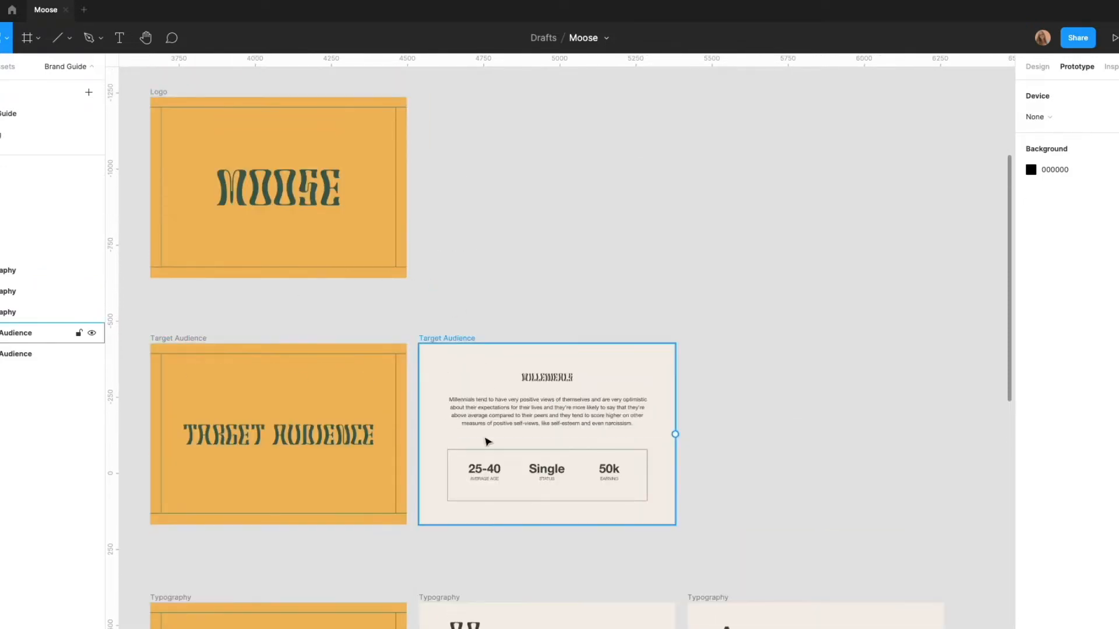
pyautogui.scroll(2, 481, 441)
pyautogui.scroll(1, 475, 442)
pyautogui.click(477, 440)
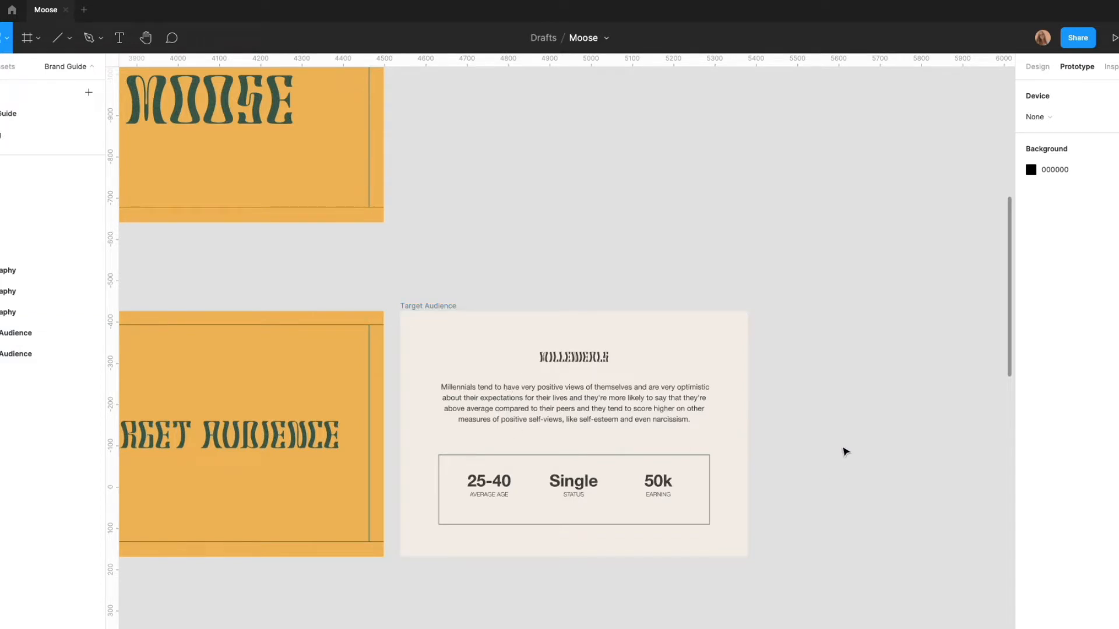
pyautogui.scroll(-2, 804, 456)
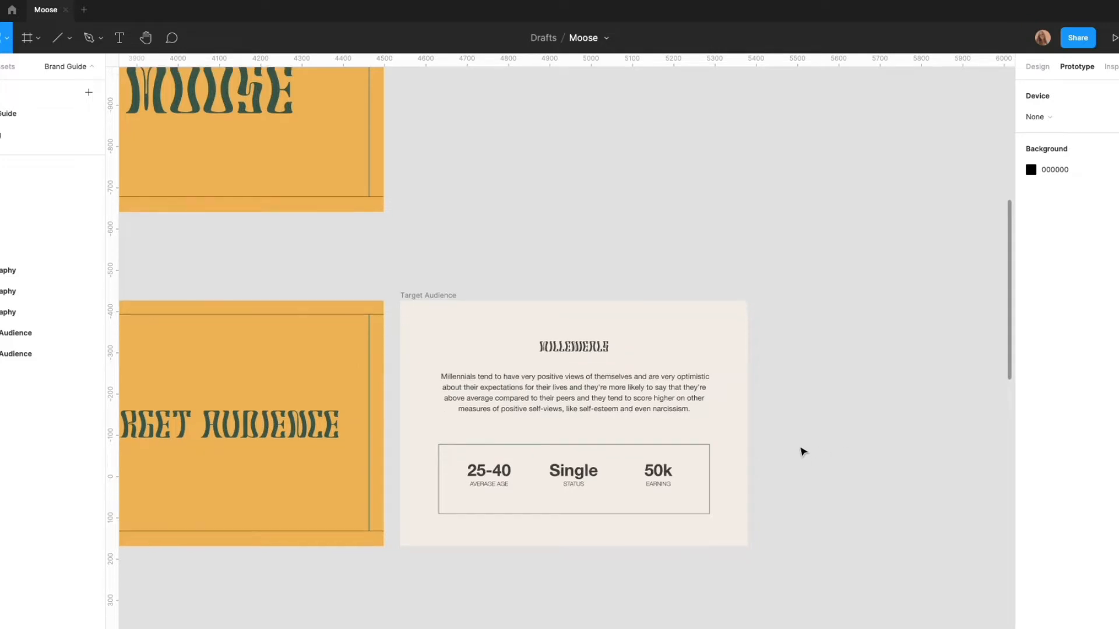
pyautogui.scroll(-2, 799, 457)
pyautogui.click(287, 467)
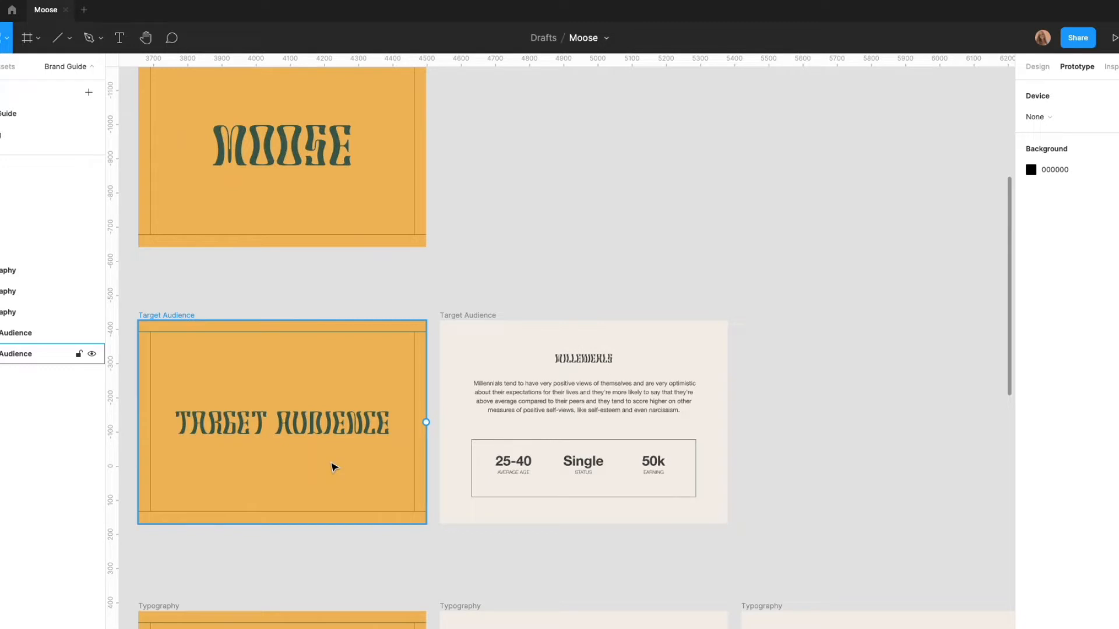
pyautogui.click(469, 493)
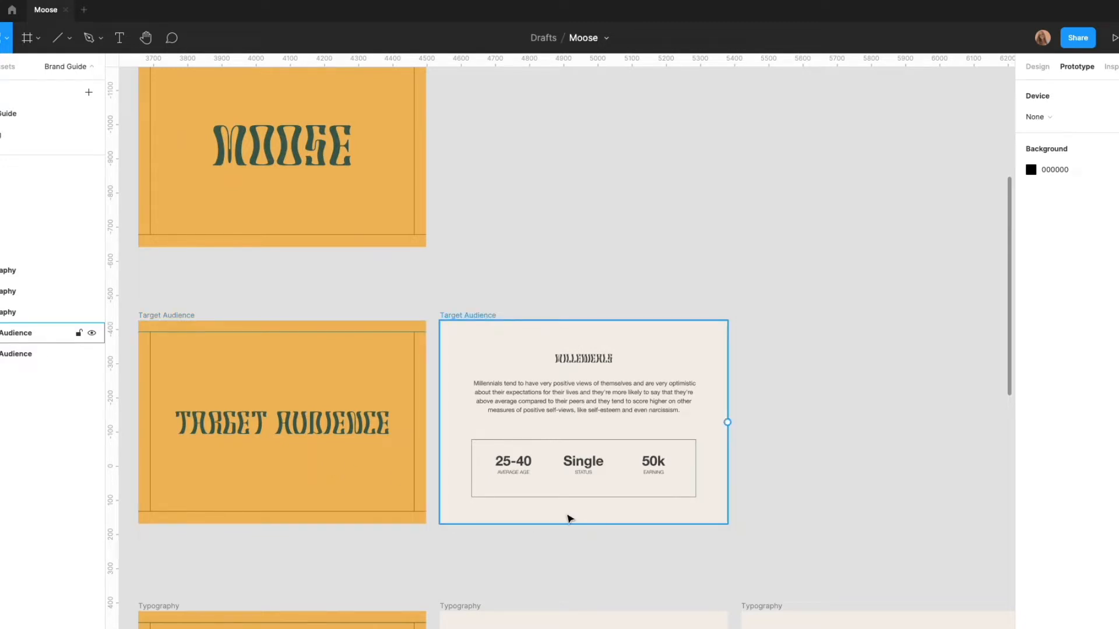
pyautogui.scroll(1, 570, 519)
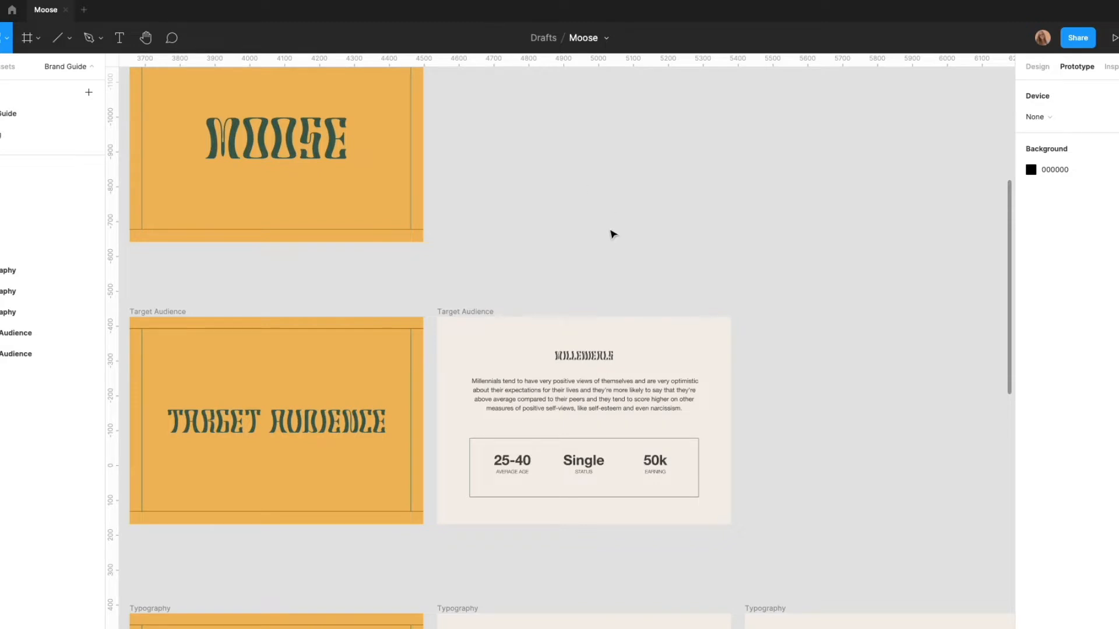
# Review the Moose Logo frame together with the Target Audience row beneath it
pyautogui.scroll(-2, 612, 233)
pyautogui.scroll(2, 612, 233)
pyautogui.scroll(2, 612, 233)
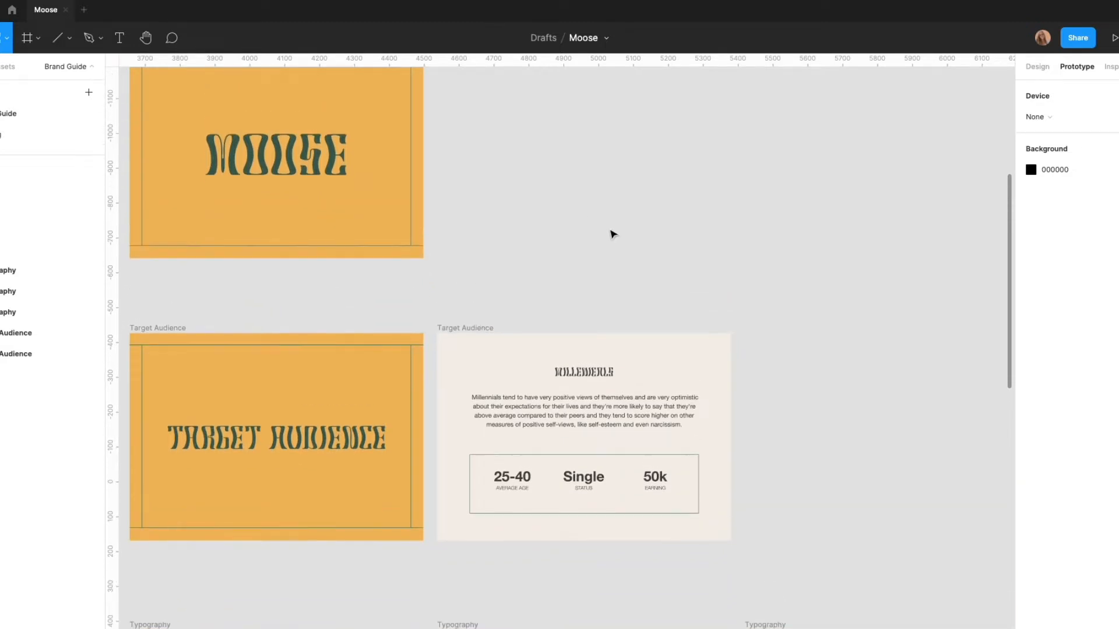
pyautogui.scroll(1, 612, 233)
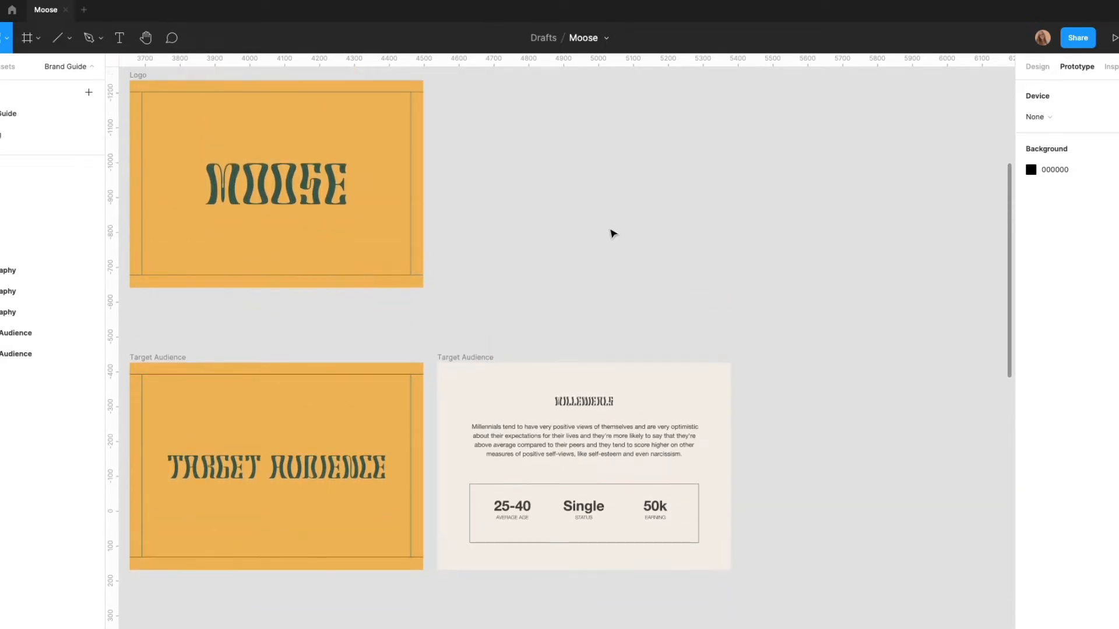
pyautogui.hscroll(-4, 432, 513)
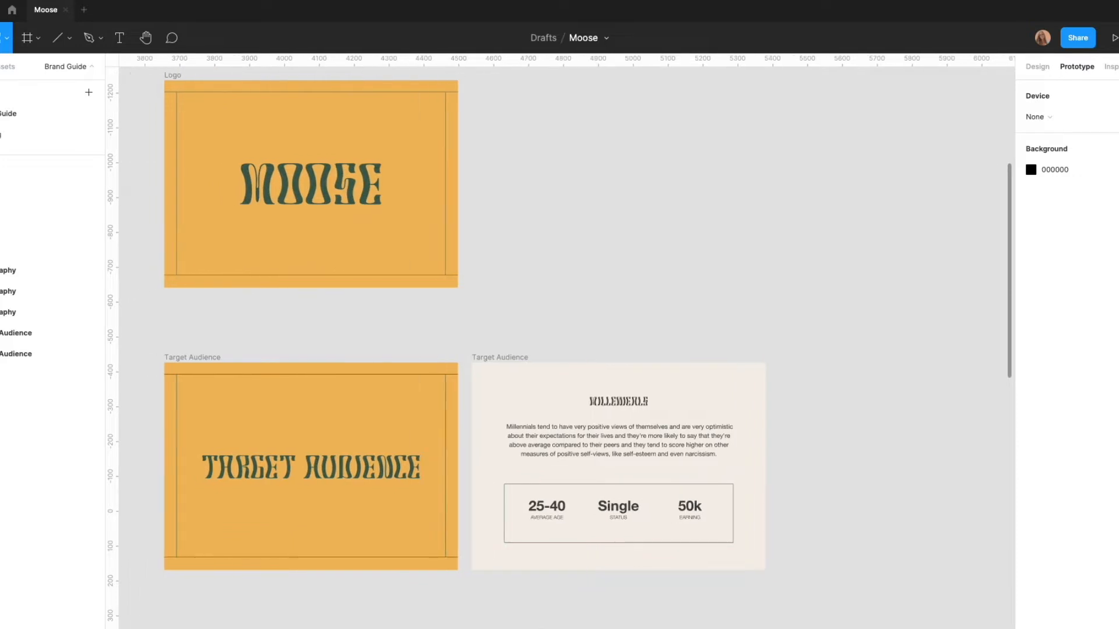
pyautogui.scroll(2, 431, 513)
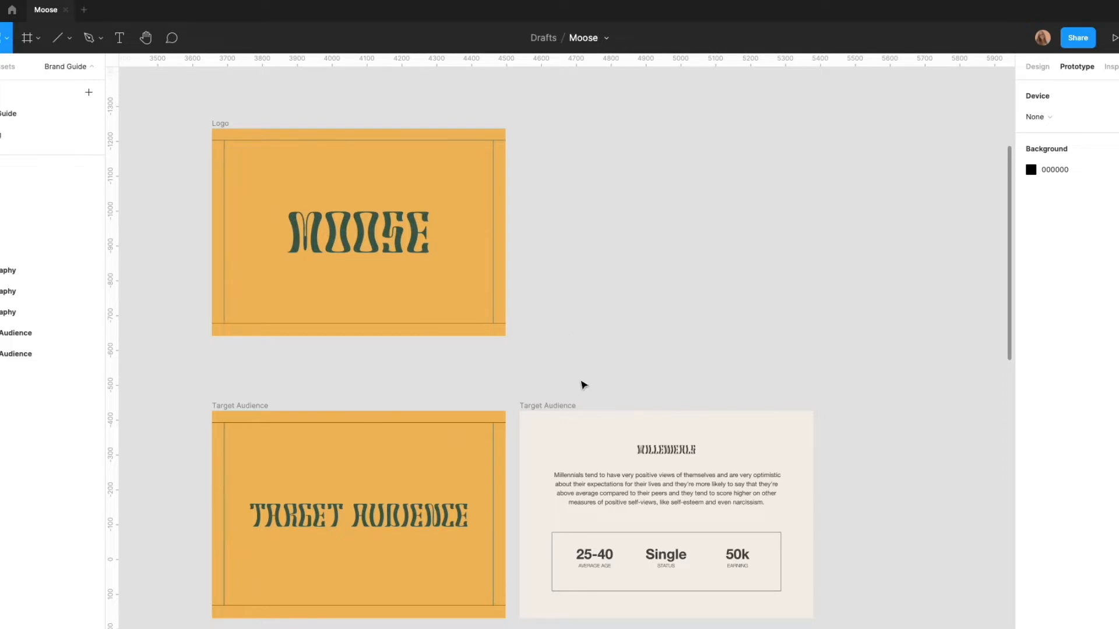
pyautogui.scroll(-1, 589, 398)
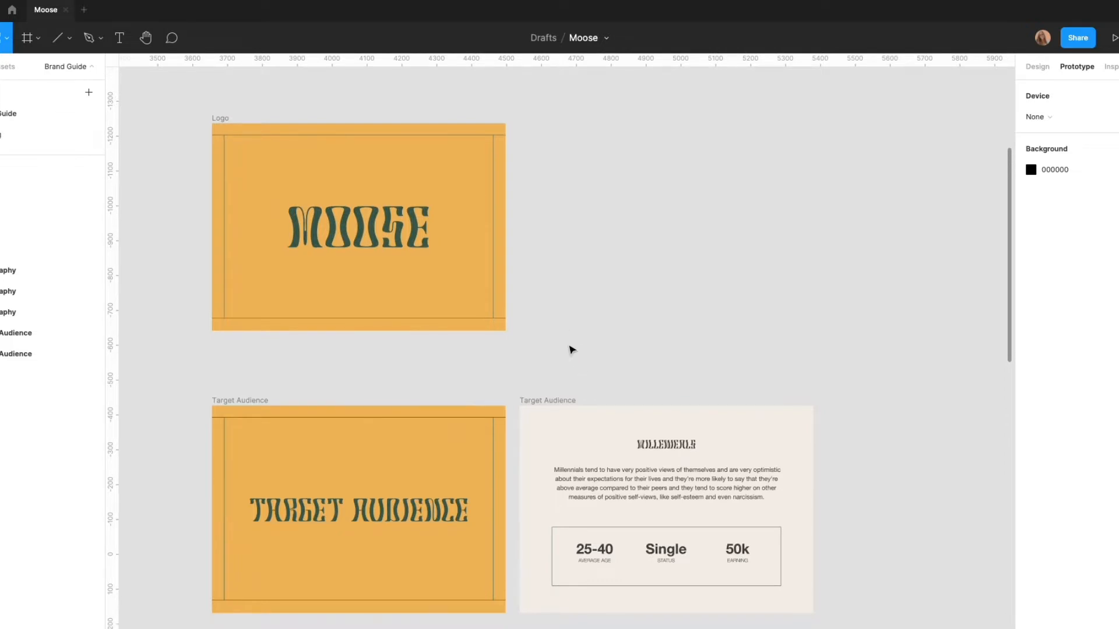
pyautogui.scroll(-2, 571, 348)
pyautogui.scroll(-5, 571, 349)
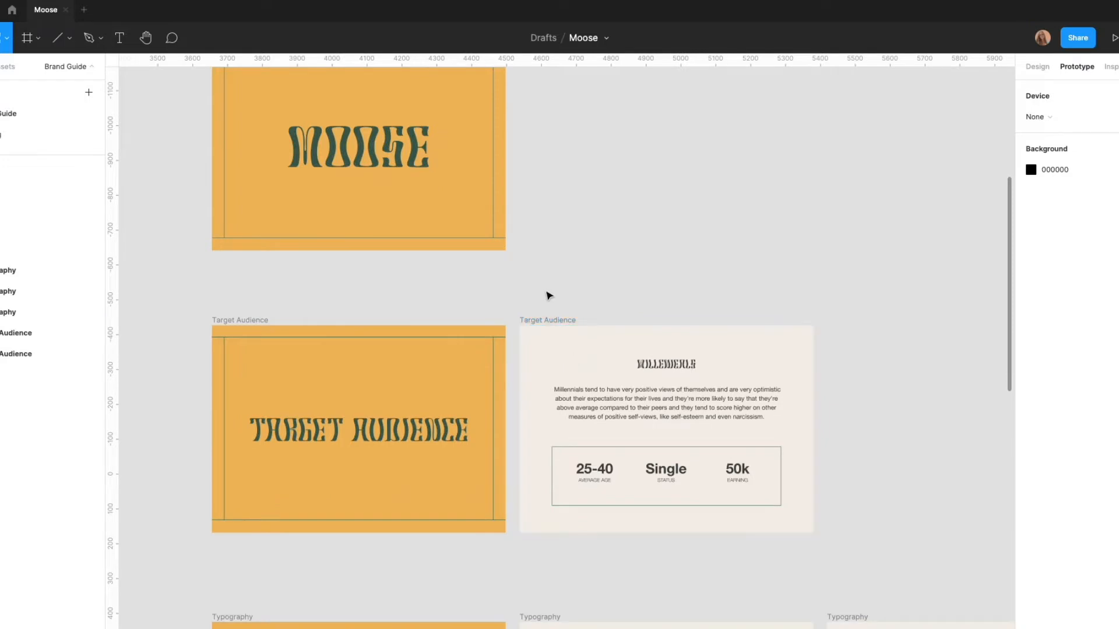
pyautogui.scroll(4, 549, 294)
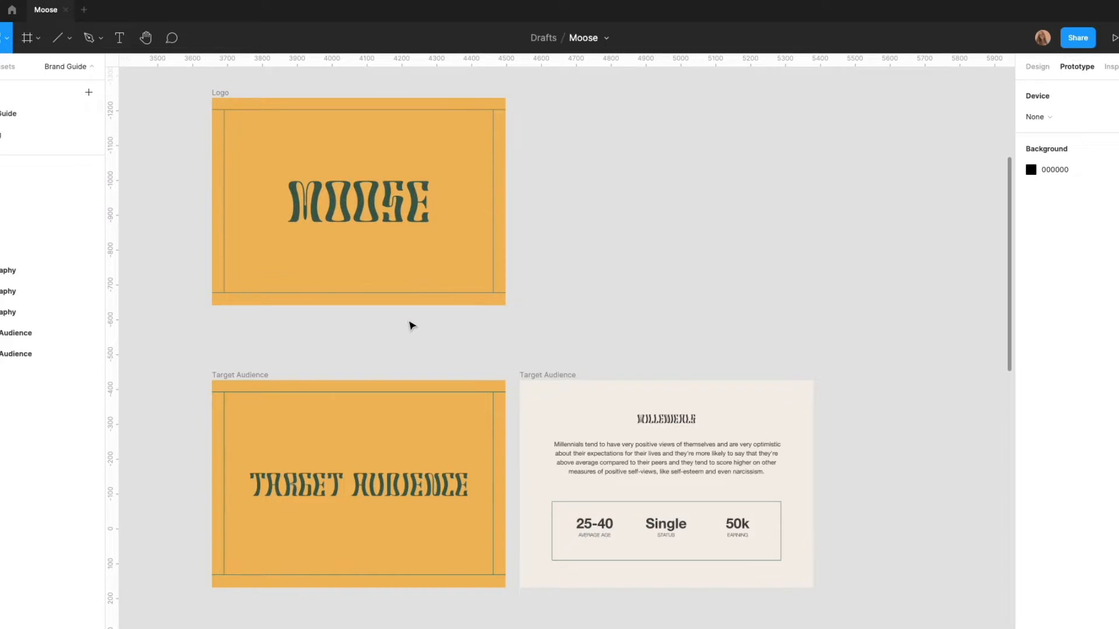
pyautogui.scroll(1, 412, 327)
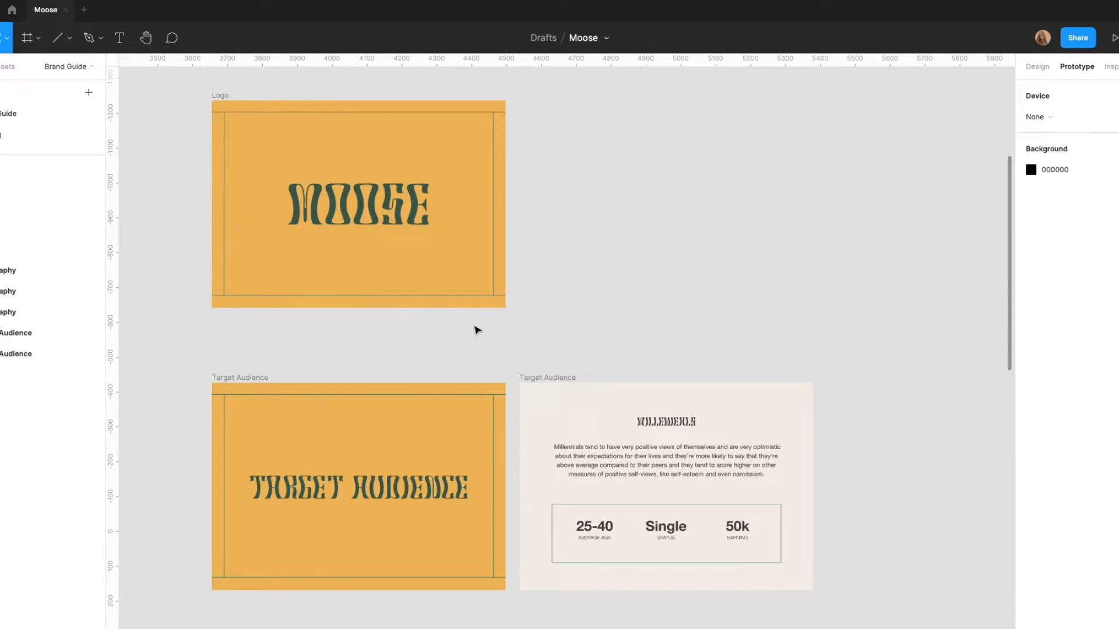
pyautogui.scroll(-1, 464, 424)
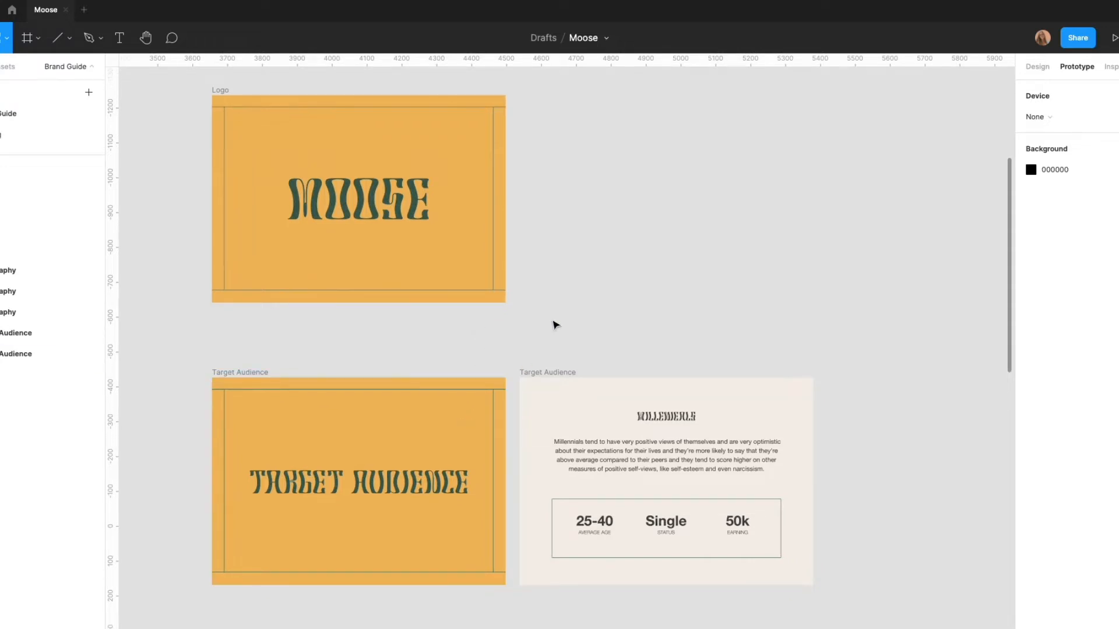
# Inspect the Millennials description and the age, status and earning box close up in the Target Audience frame
pyautogui.scroll(-5, 554, 324)
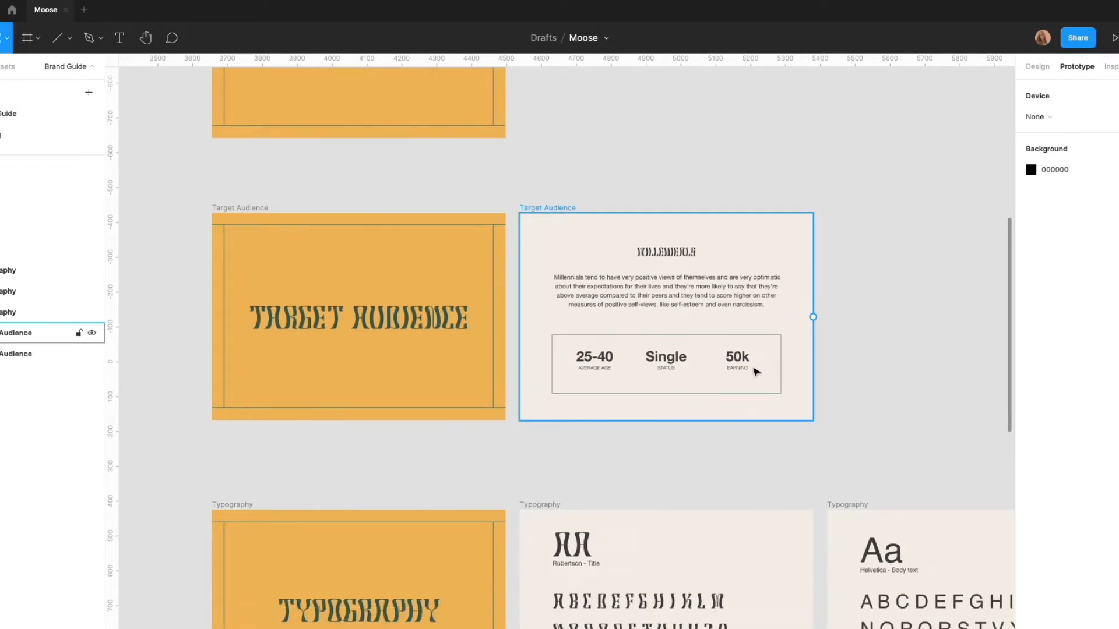
pyautogui.scroll(2, 682, 452)
pyautogui.scroll(3, 681, 477)
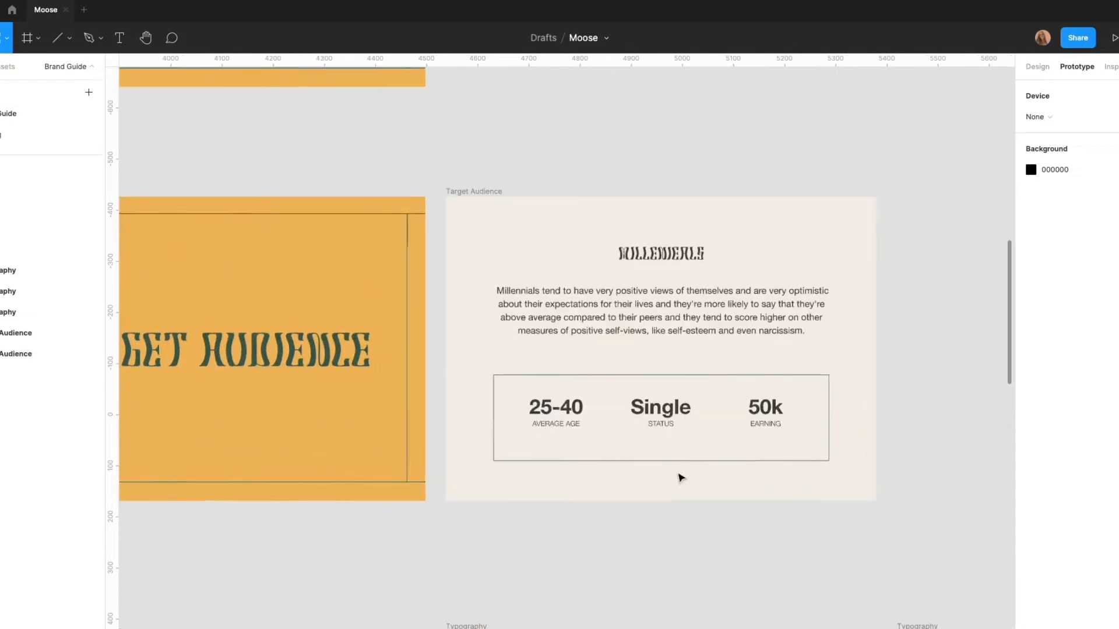
pyautogui.scroll(1, 681, 478)
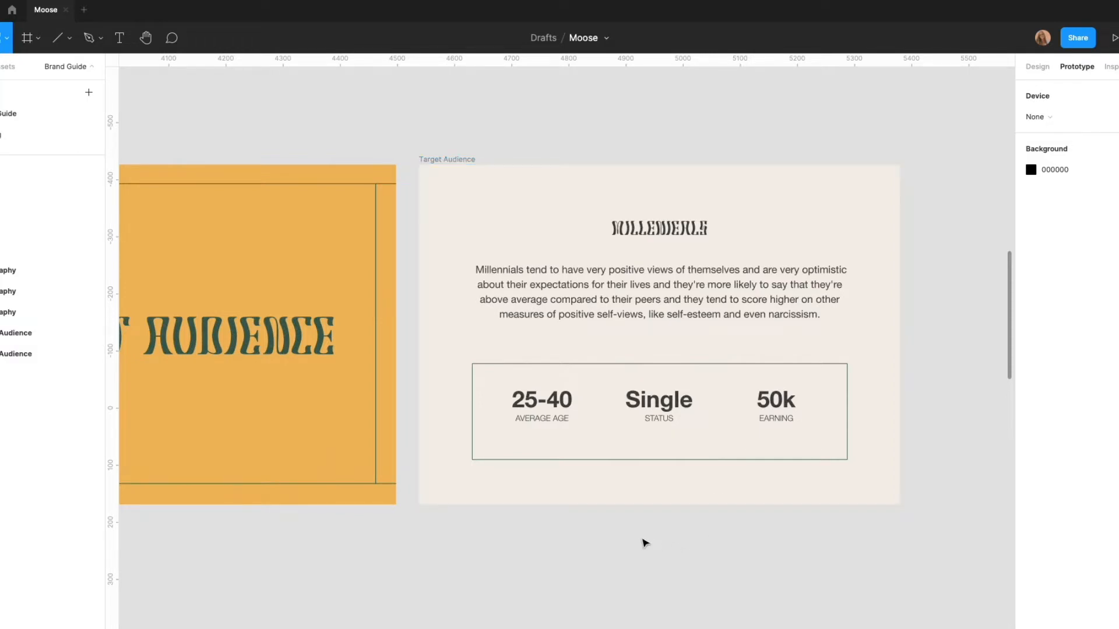
# Examine the Typography frames showing the Robertson title font and the Helvetica body font
pyautogui.scroll(-3, 645, 542)
pyautogui.scroll(-8, 635, 483)
pyautogui.scroll(-1, 637, 486)
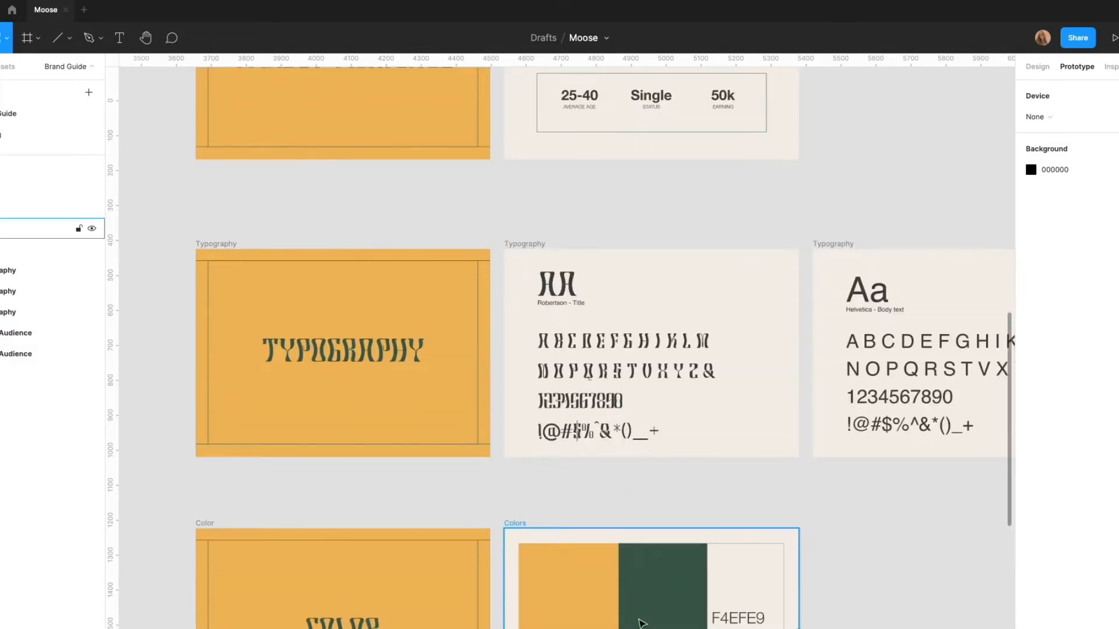
pyautogui.hscroll(3, 637, 486)
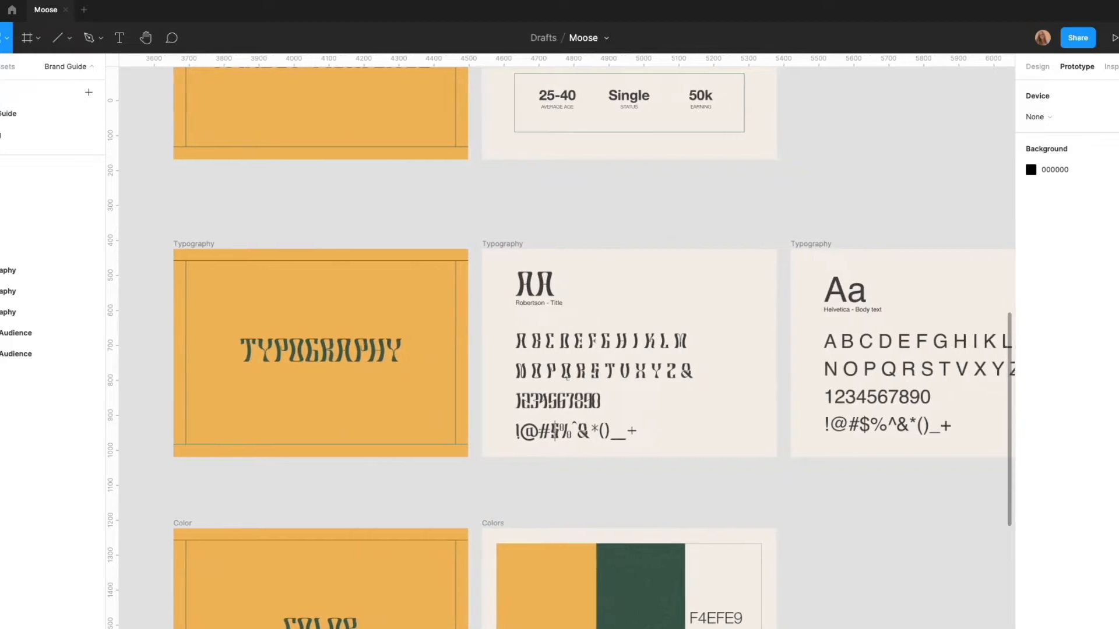
pyautogui.hscroll(6, 567, 341)
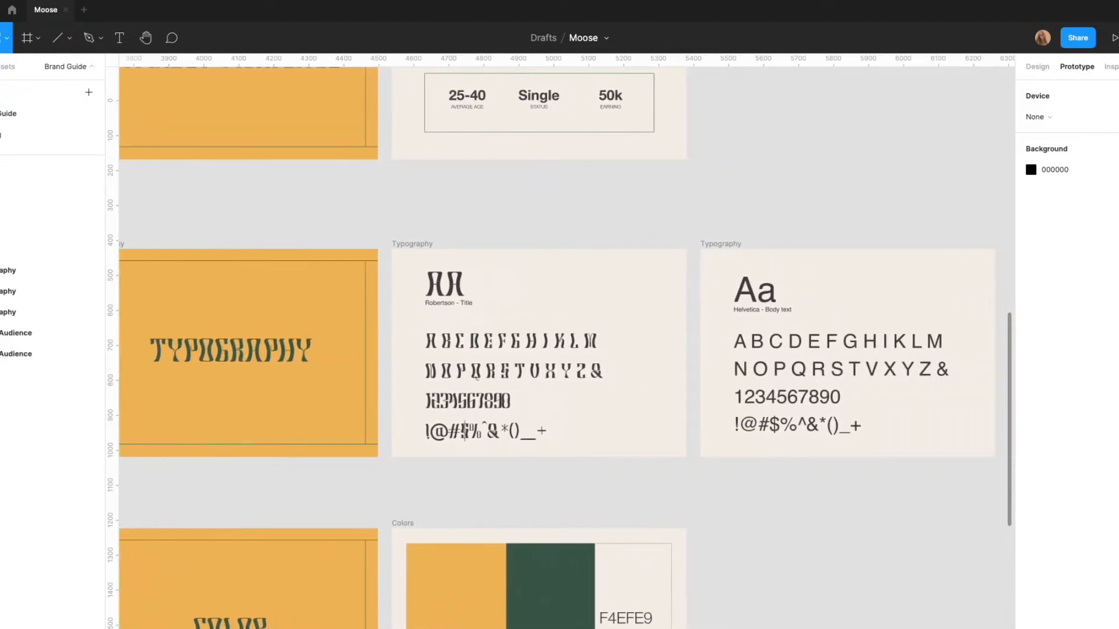
pyautogui.click(481, 364)
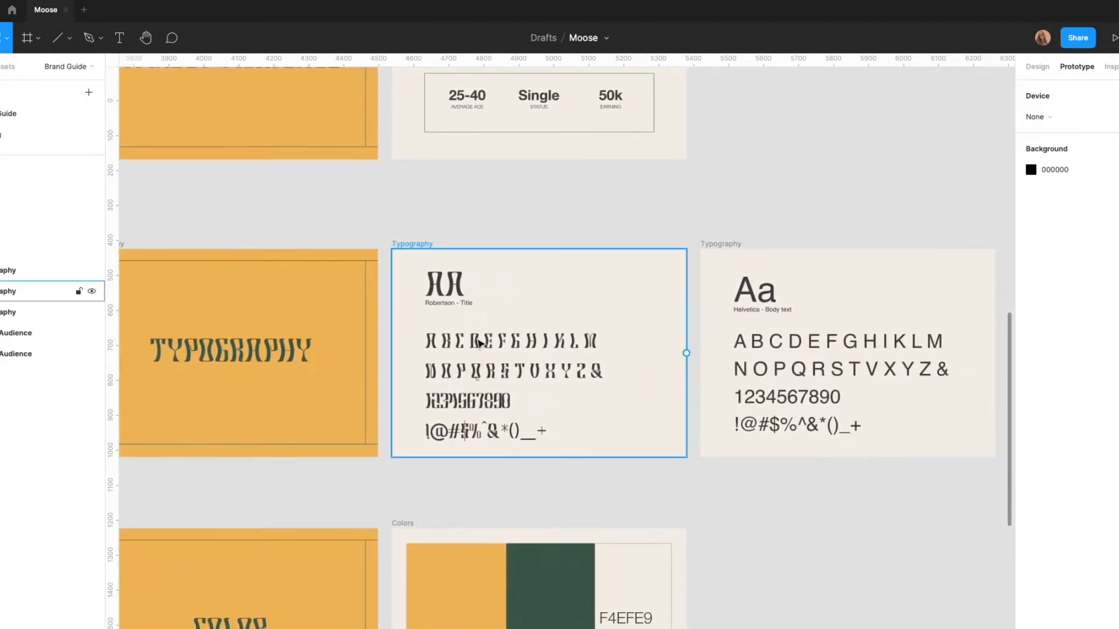
pyautogui.click(762, 401)
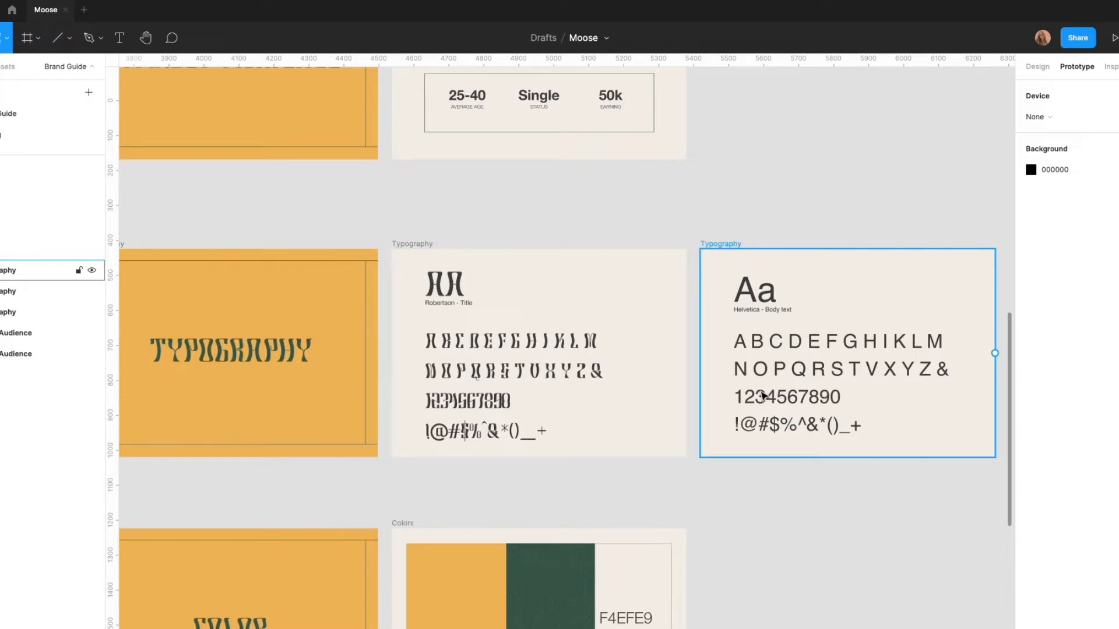
pyautogui.click(804, 485)
# Examine the Colors palette frame and the photo collage in the Visuals frame
pyautogui.scroll(-4, 804, 485)
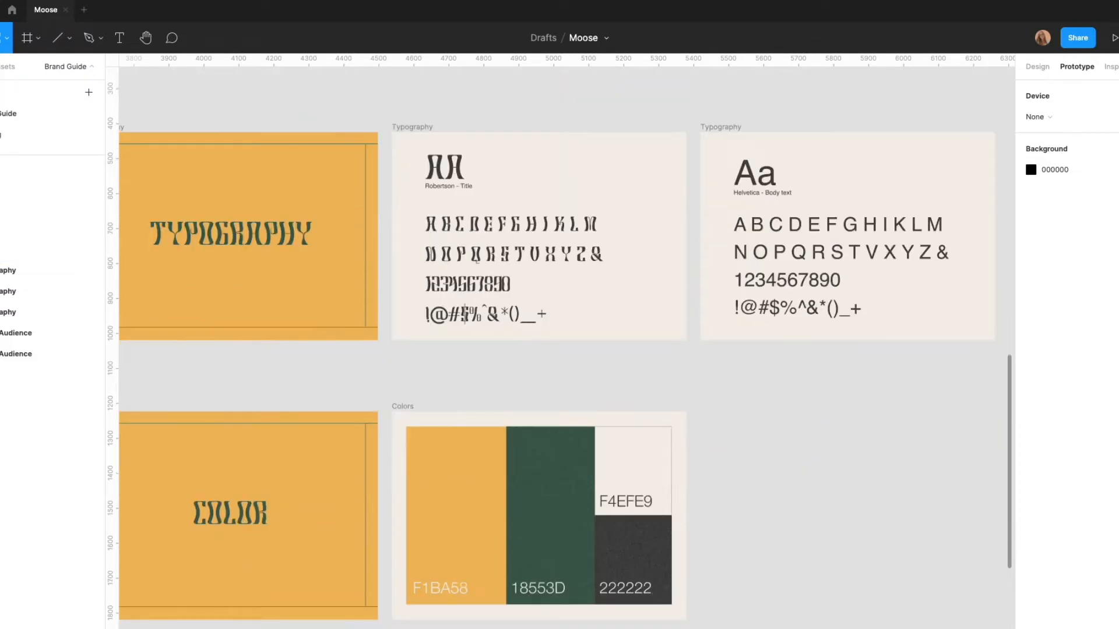
pyautogui.hscroll(-4, 827, 546)
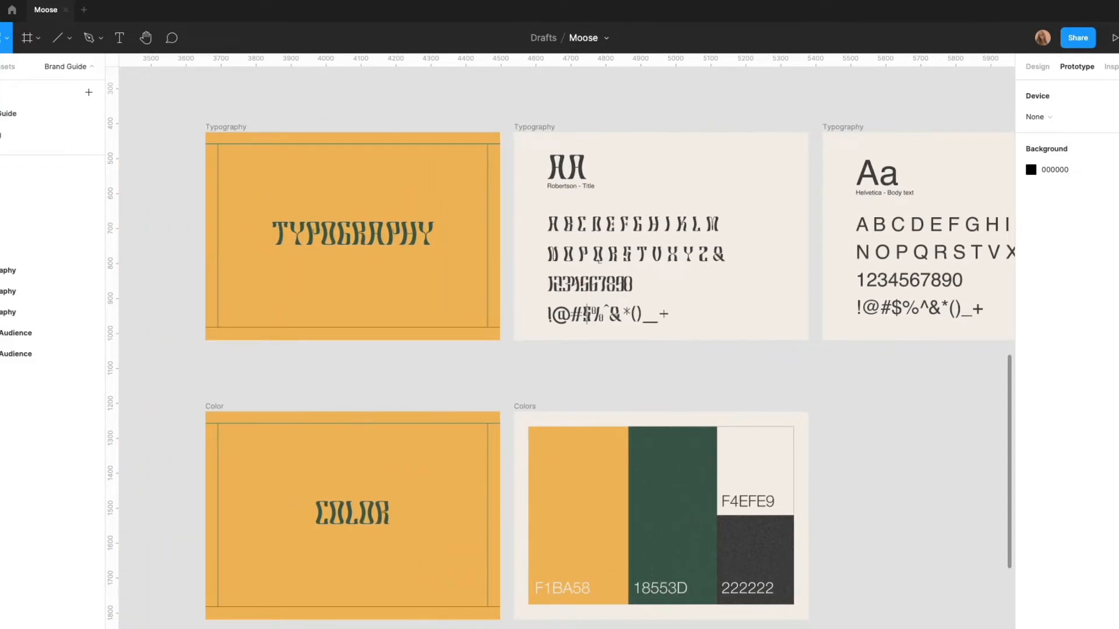
pyautogui.scroll(-4, 826, 546)
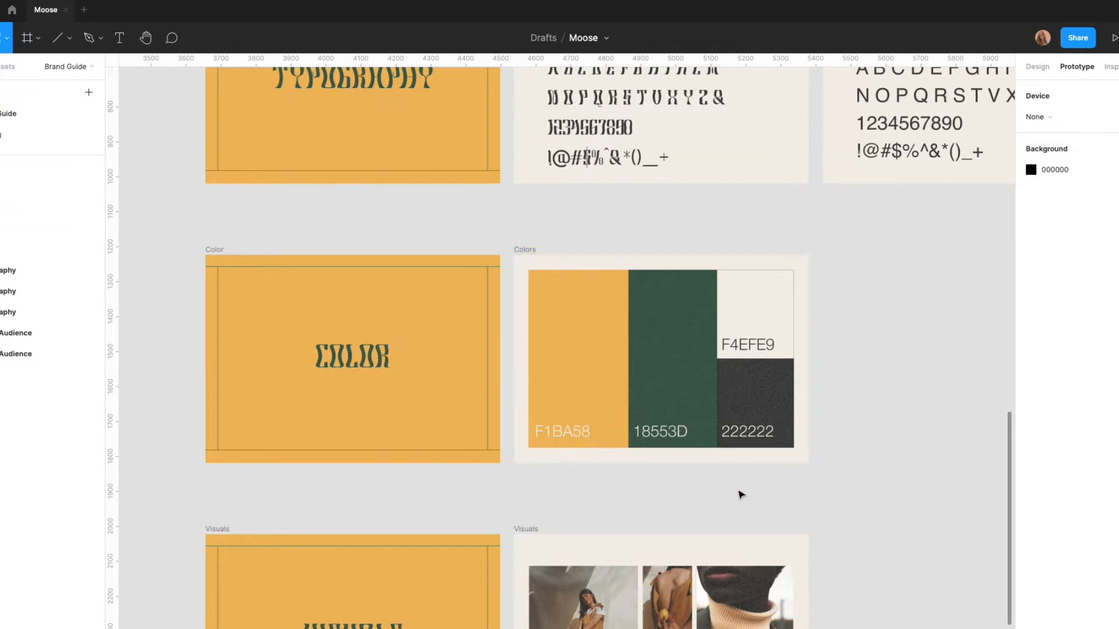
pyautogui.scroll(-5, 727, 452)
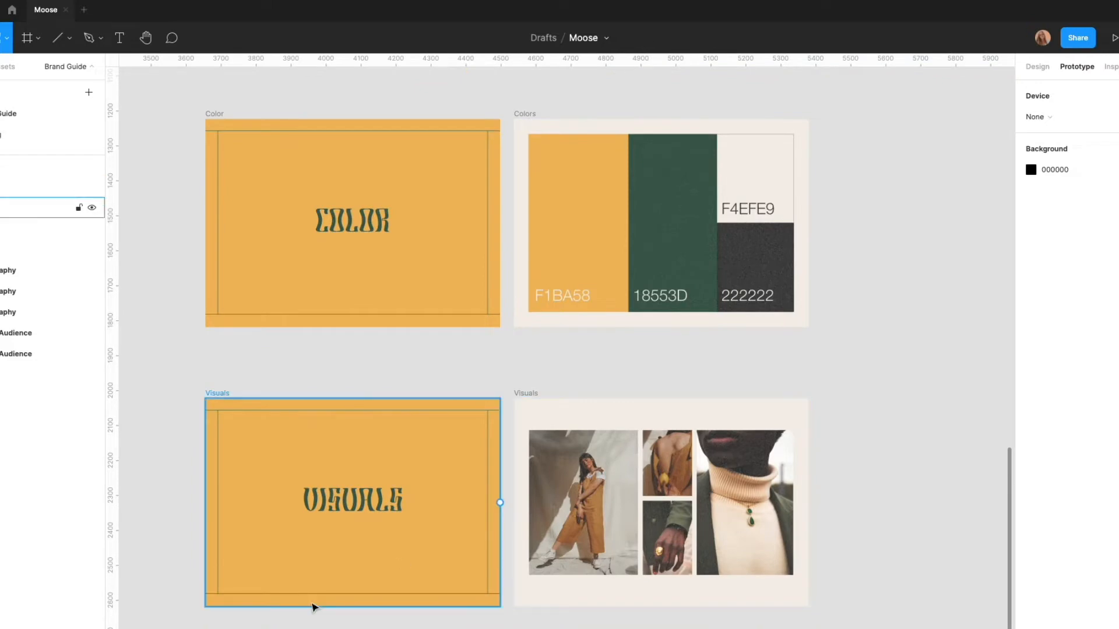
pyautogui.scroll(-3, 387, 462)
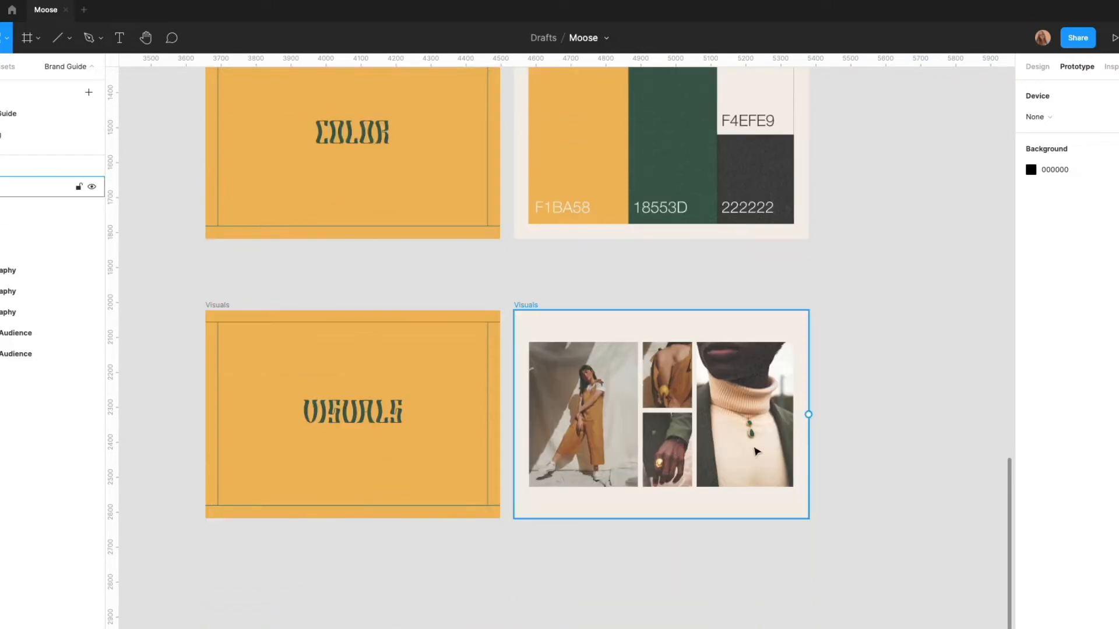
pyautogui.scroll(5, 756, 451)
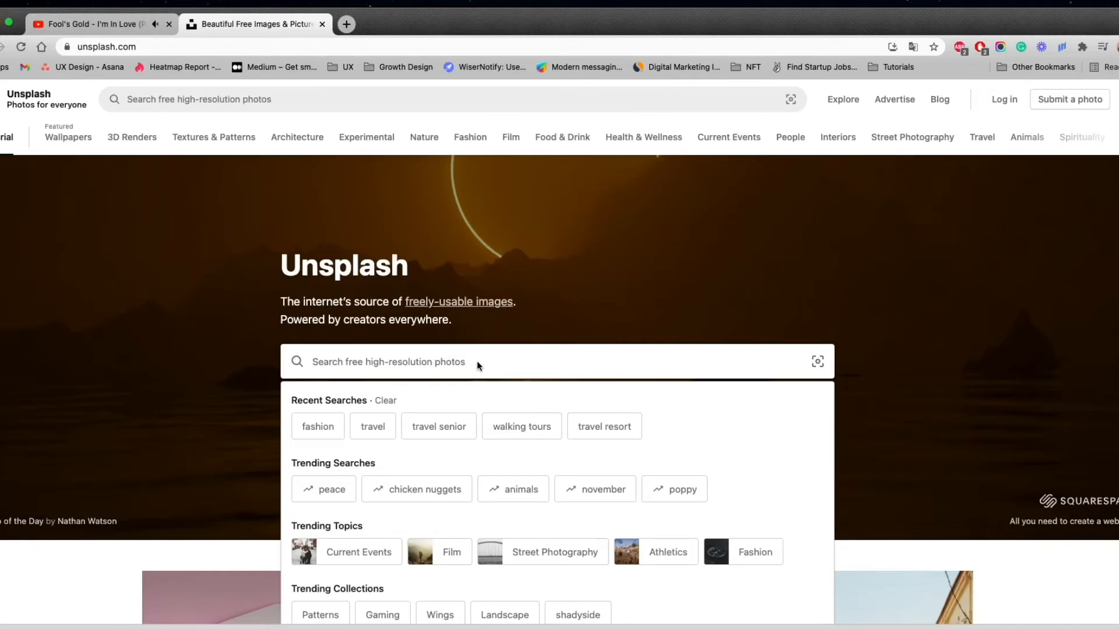
# Search Unsplash for "fashion" and browse the resulting photos
pyautogui.write('fashion')
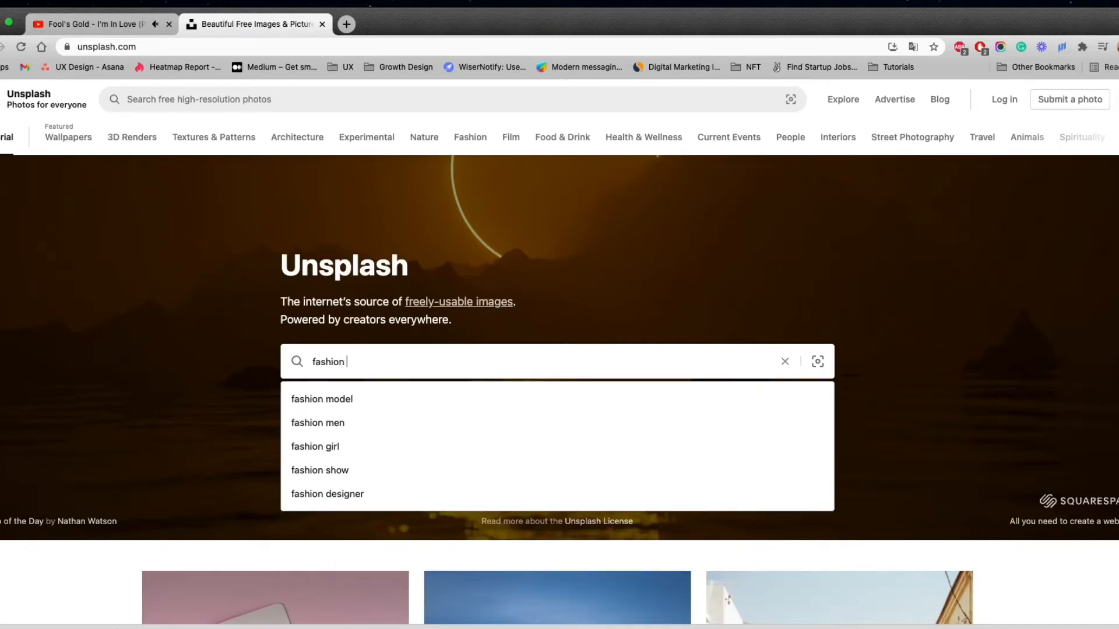
pyautogui.press('Down')
pyautogui.press('Return')
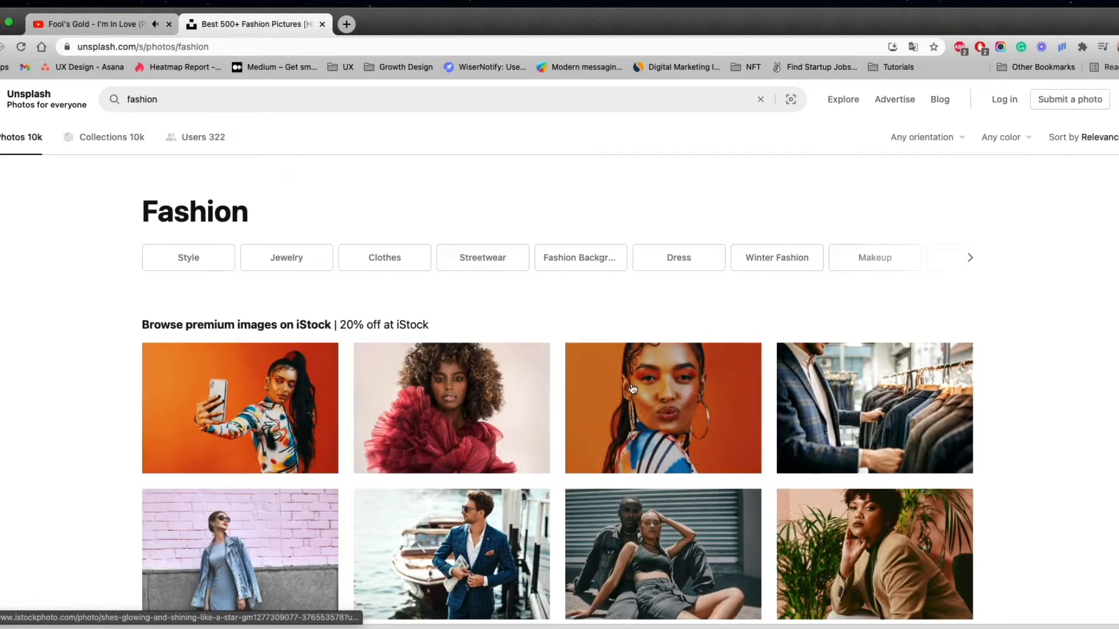
pyautogui.scroll(-4, 589, 385)
pyautogui.scroll(-4, 596, 386)
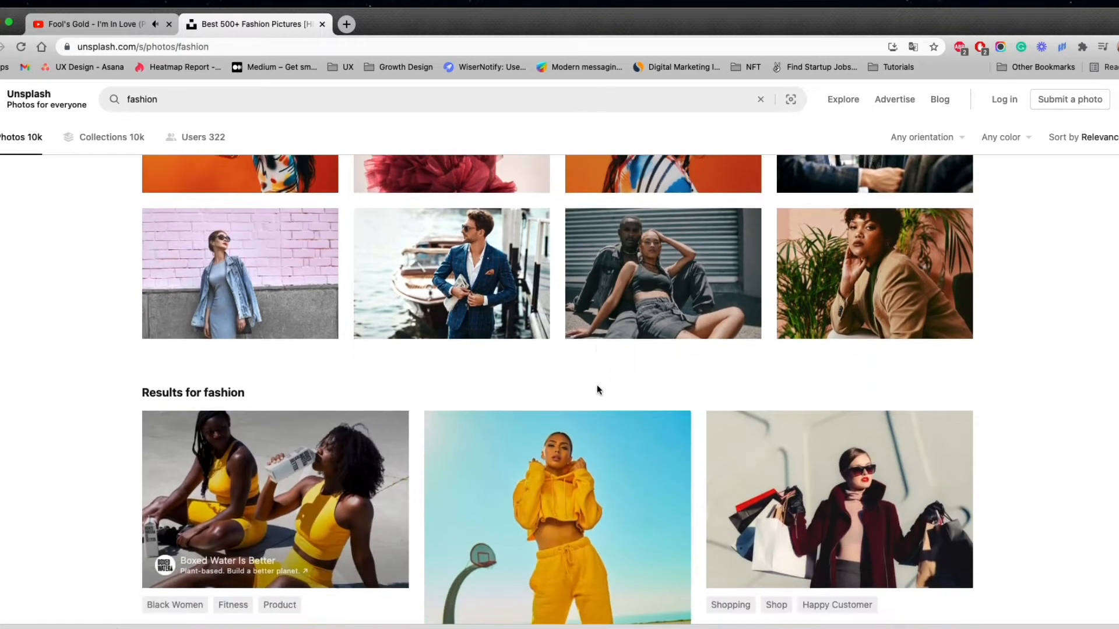
pyautogui.scroll(-5, 597, 389)
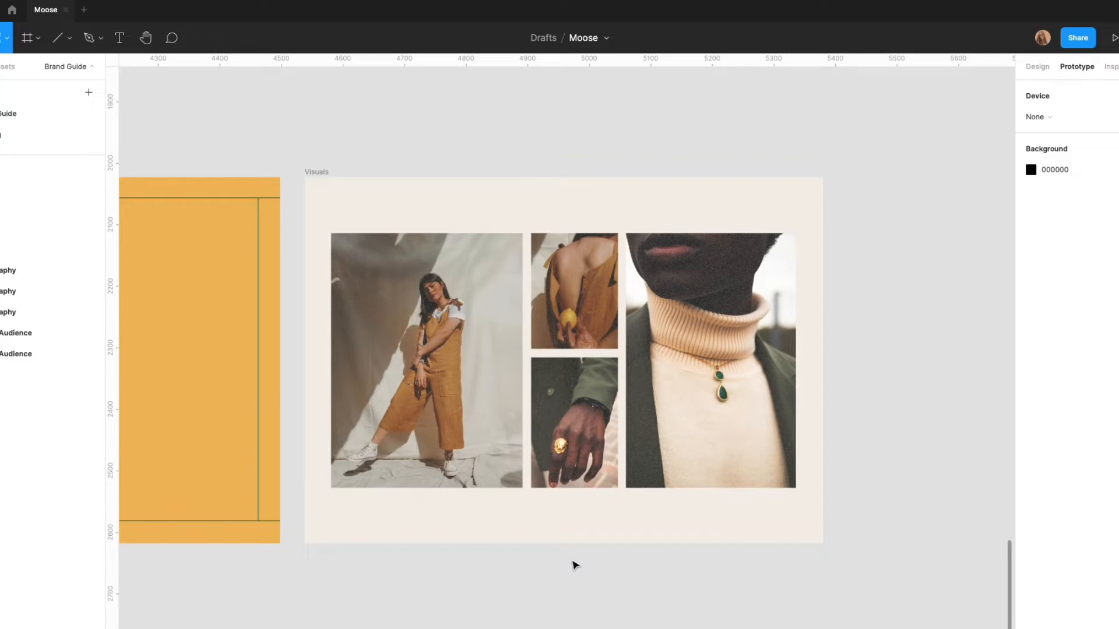
# Look back over the Brand Guide frames from Visuals up to the row of fashion photos above the Logo frame
pyautogui.scroll(-5, 499, 592)
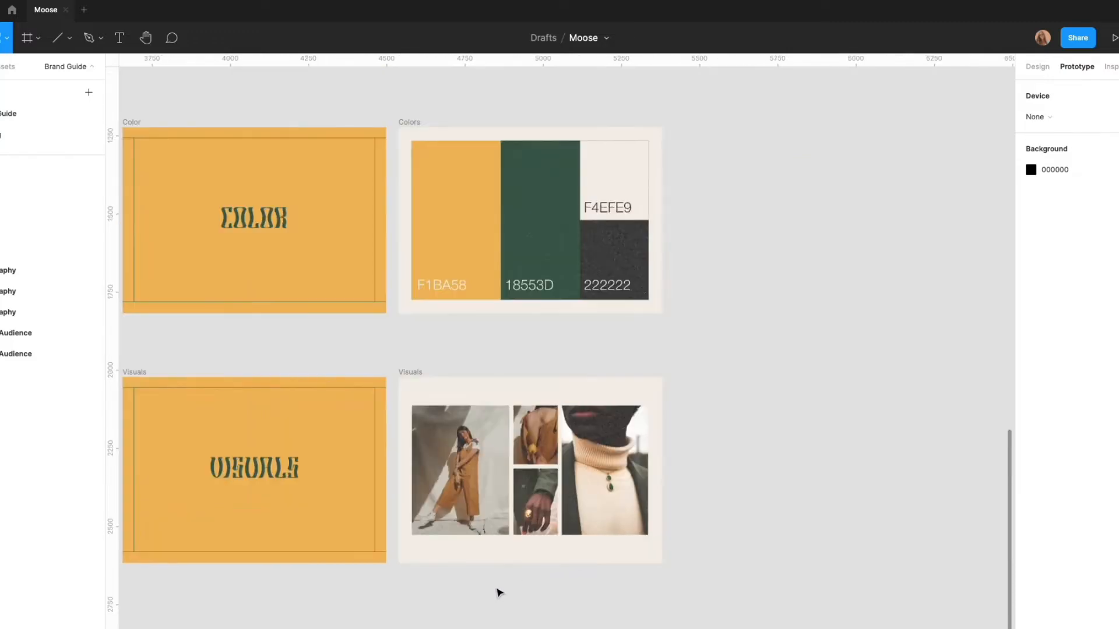
pyautogui.scroll(10, 498, 592)
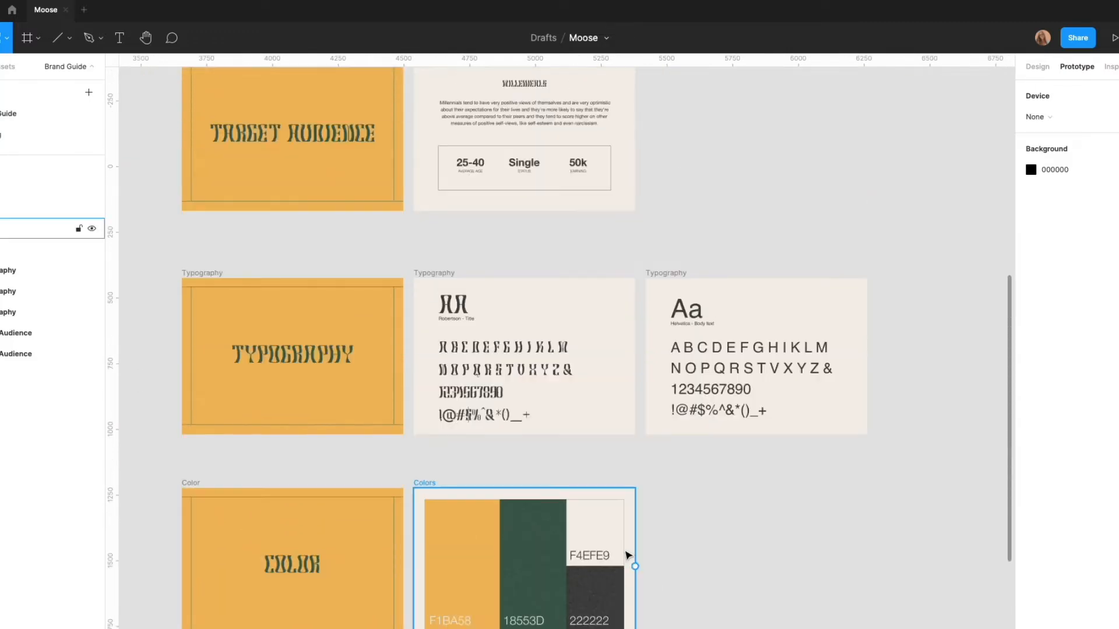
pyautogui.scroll(4, 736, 562)
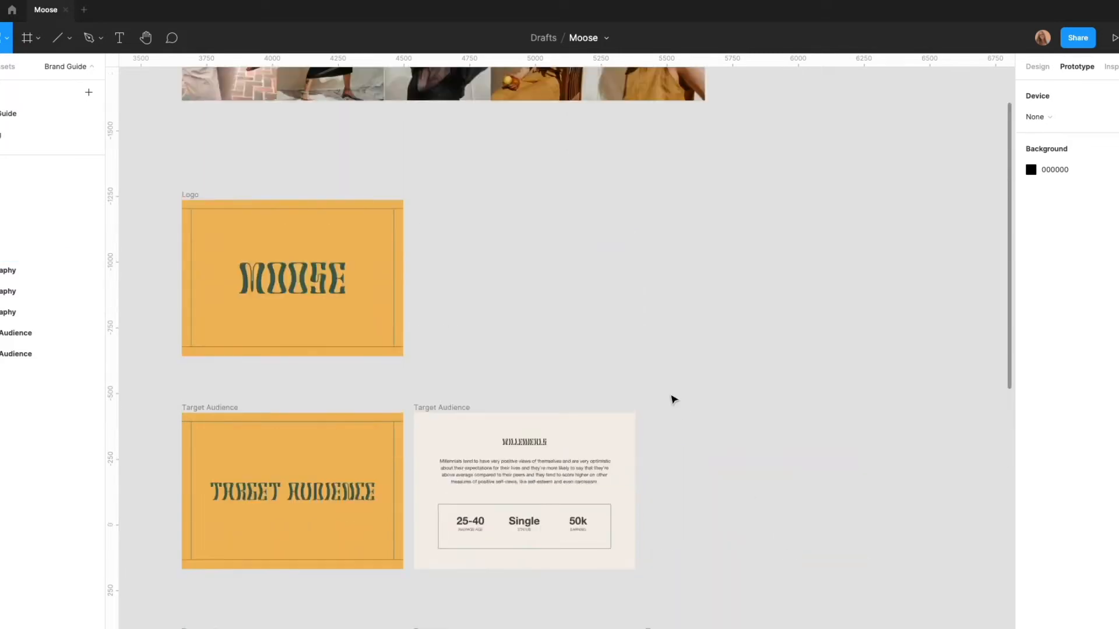
pyautogui.scroll(7, 673, 399)
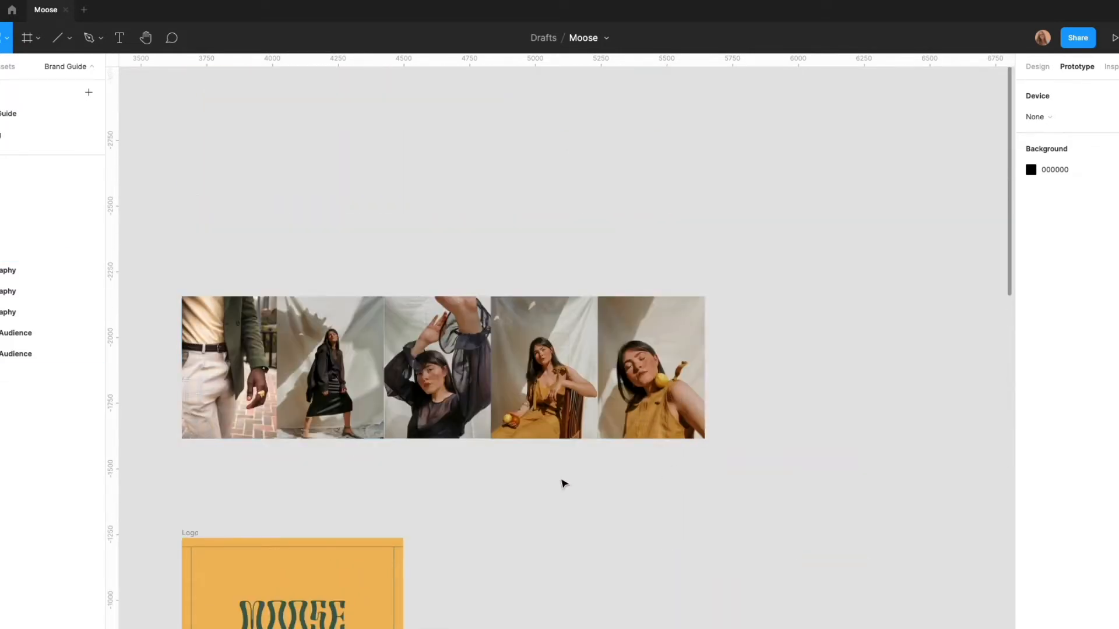
pyautogui.scroll(-6, 561, 478)
pyautogui.scroll(-10, 561, 478)
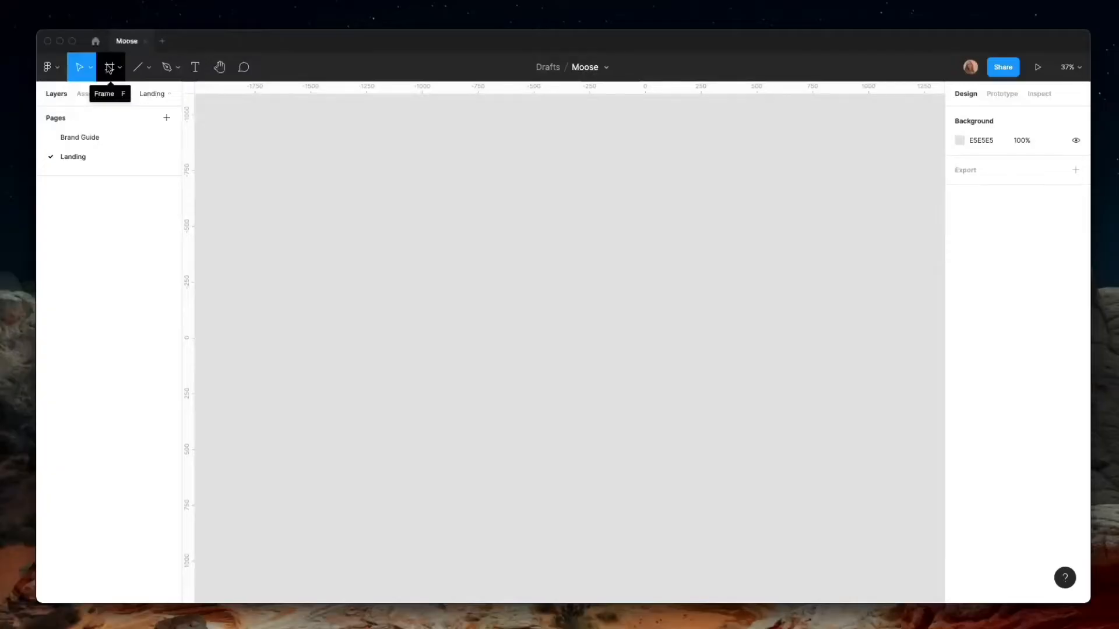
# Add a 1440 × 1024 Desktop frame to the Landing page and shift its position slightly
pyautogui.click(109, 67)
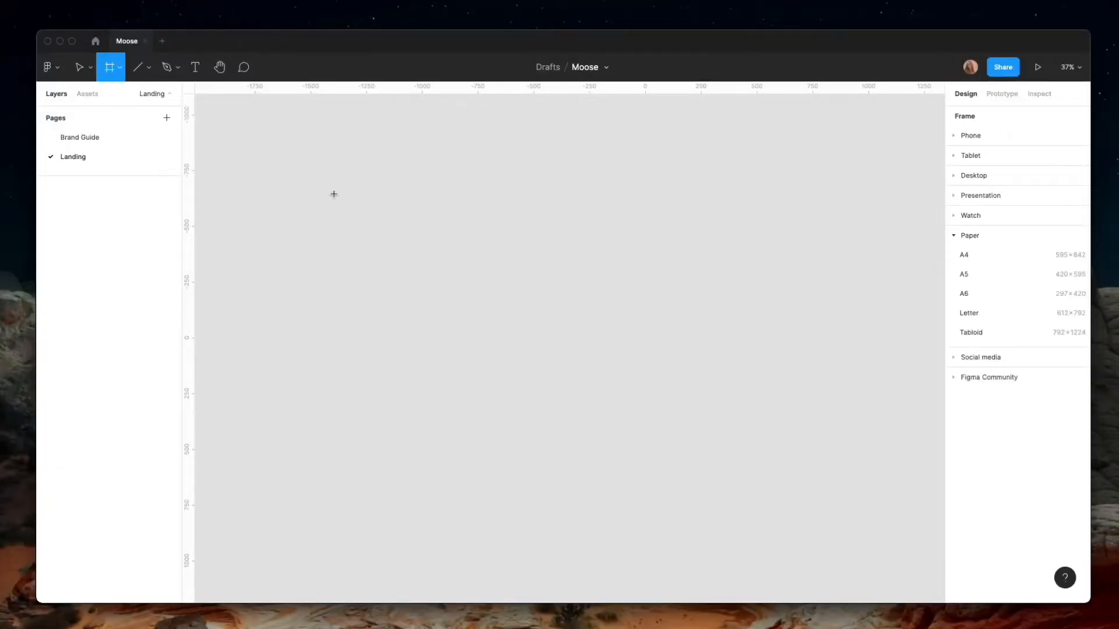
pyautogui.click(956, 177)
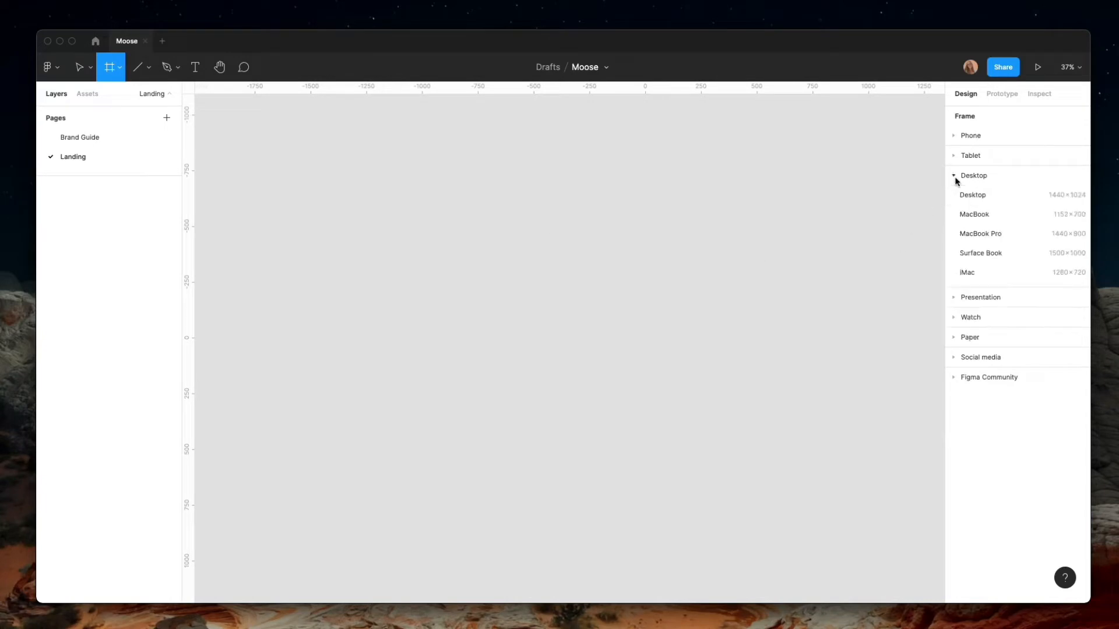
pyautogui.click(978, 194)
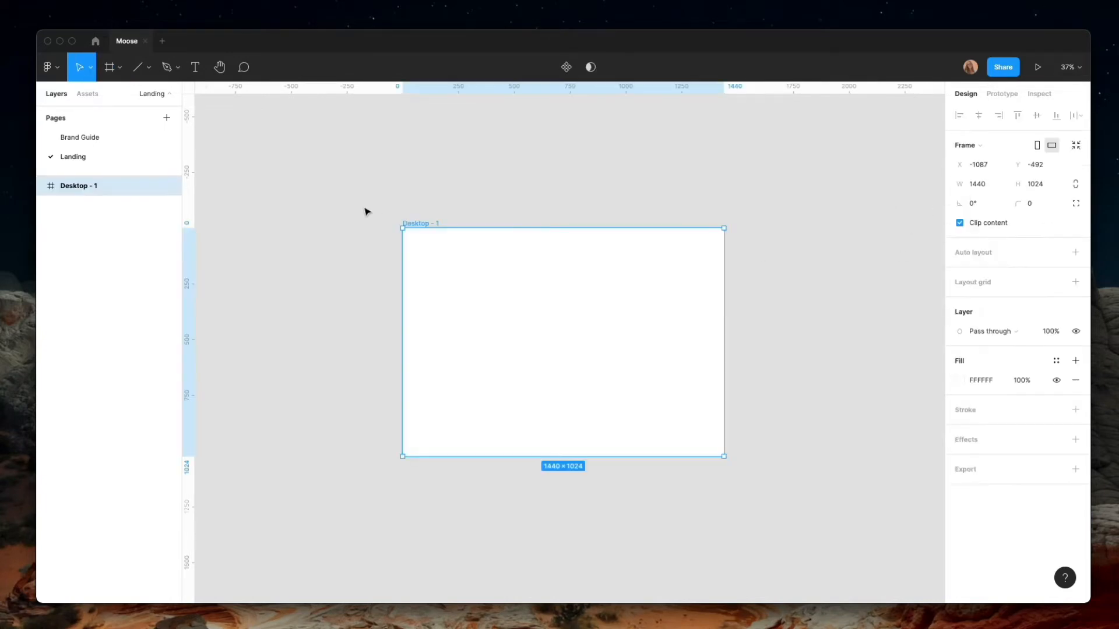
pyautogui.moveTo(527, 288); pyautogui.dragTo(525, 272)
pyautogui.click(374, 335)
pyautogui.click(463, 353)
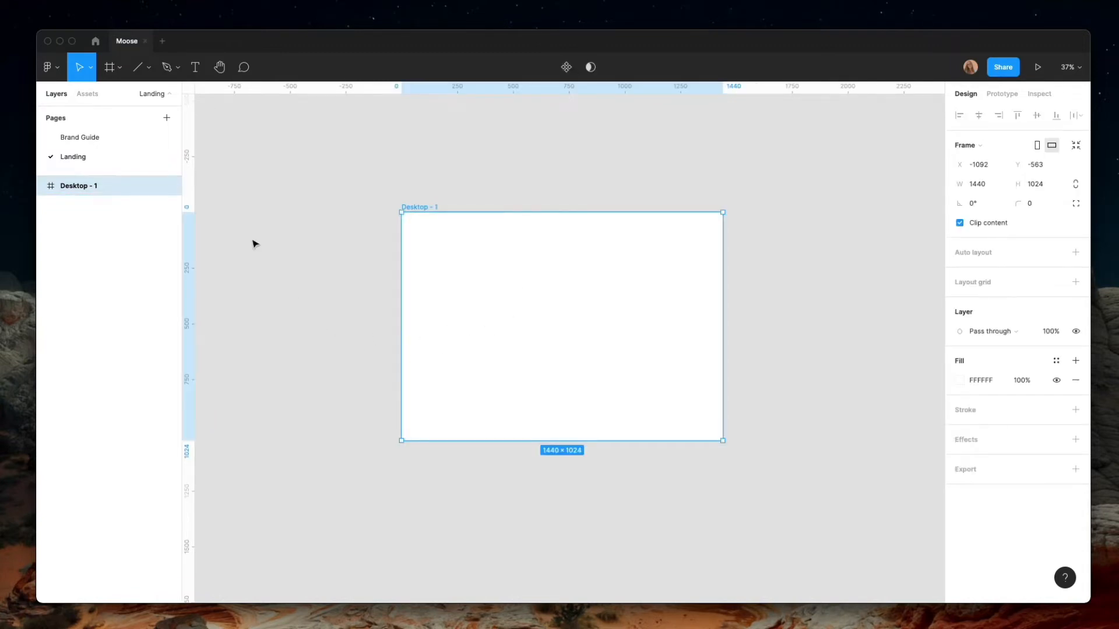
# Draw a rectangle about 578 × 703 in the right half of the Desktop frame
pyautogui.click(150, 73)
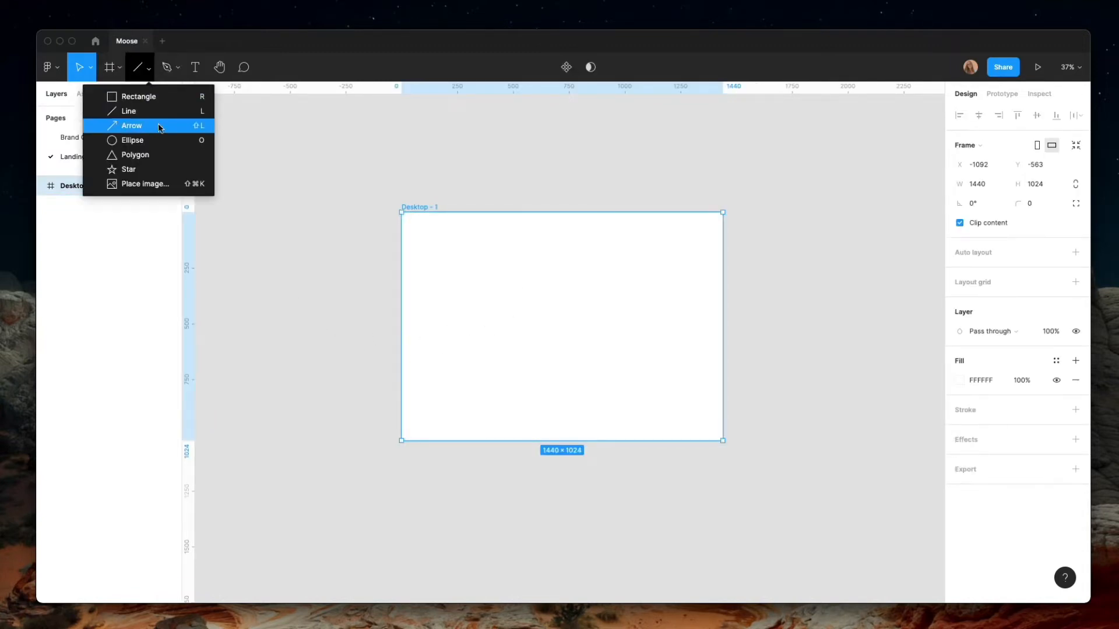
pyautogui.press('Escape')
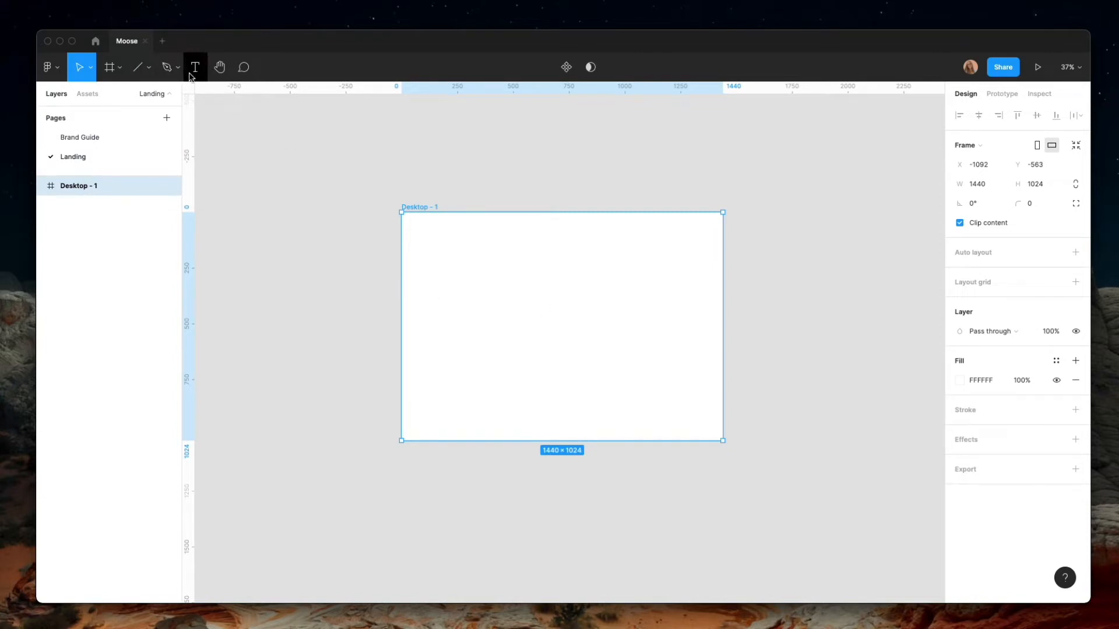
pyautogui.click(149, 67)
pyautogui.click(129, 95)
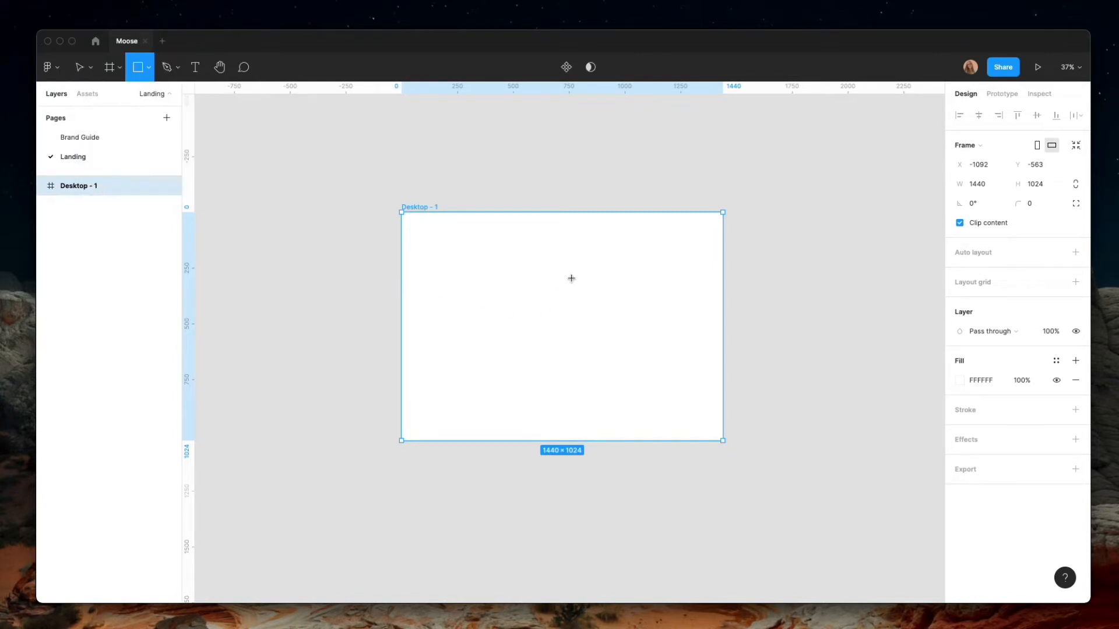
pyautogui.moveTo(571, 247)
pyautogui.mouseDown()
pyautogui.moveTo(595, 327)
pyautogui.moveTo(700, 404)
pyautogui.mouseUp()
pyautogui.moveTo(647, 365); pyautogui.dragTo(651, 364)
pyautogui.click(356, 327)
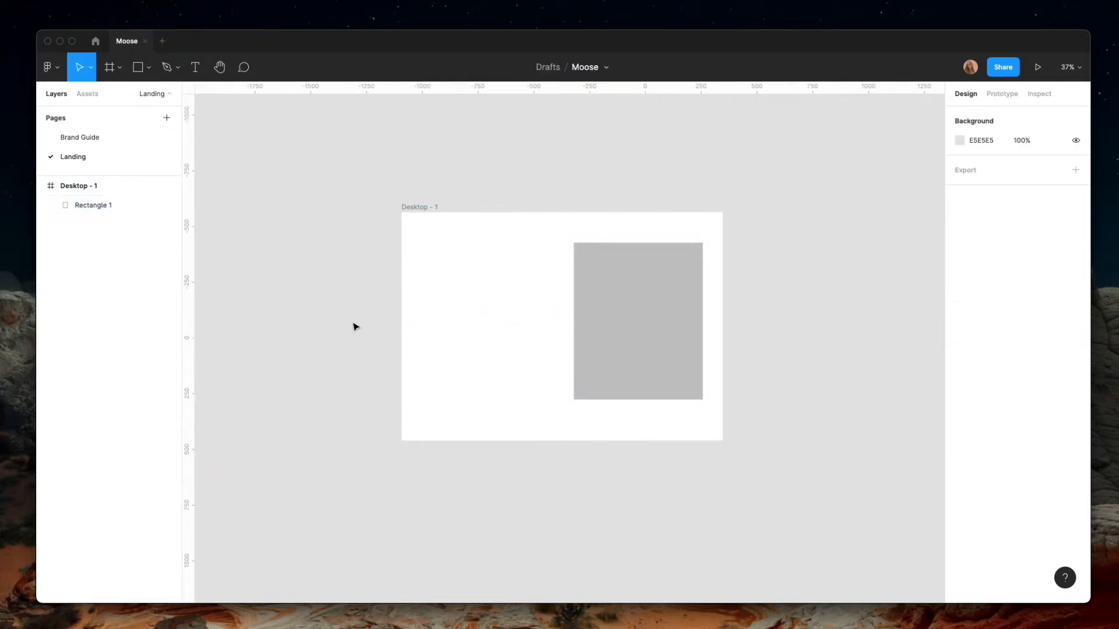
# Copy the MOOSE text from the Brand Guide's Logo frame into the Landing page's Desktop frame and centre it vertically on the gray rectangle
pyautogui.click(65, 137)
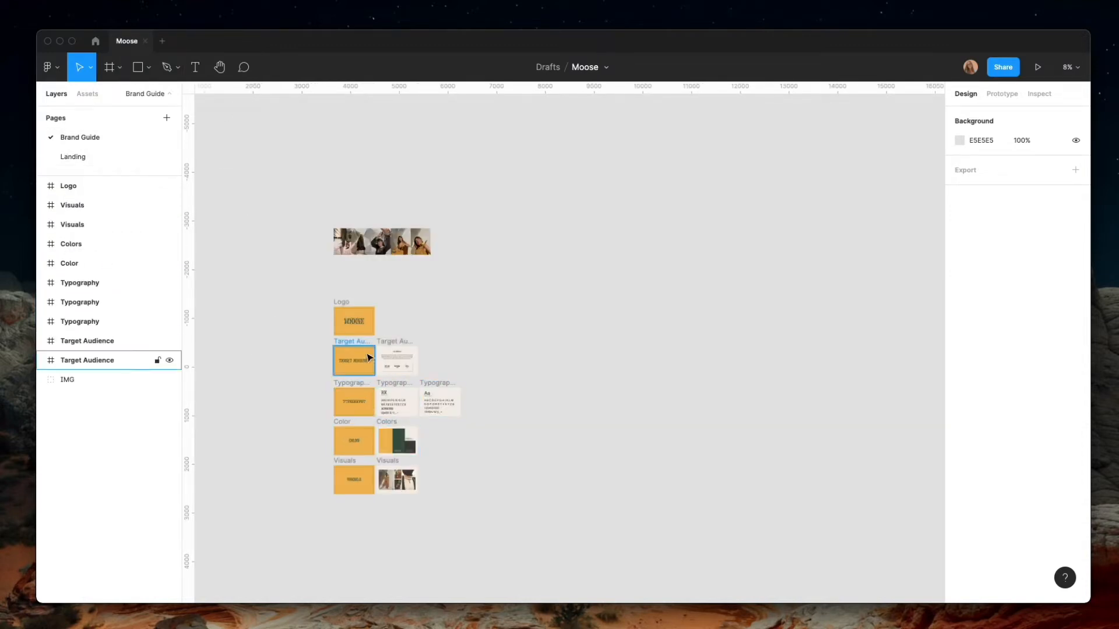
pyautogui.scroll(5, 359, 348)
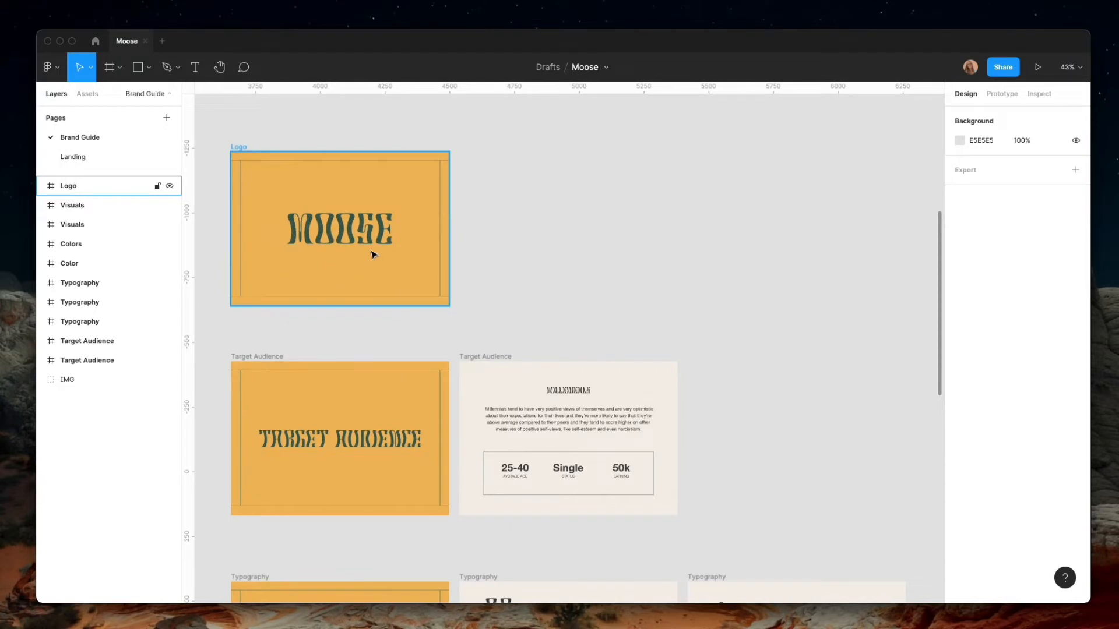
pyautogui.click(42, 186)
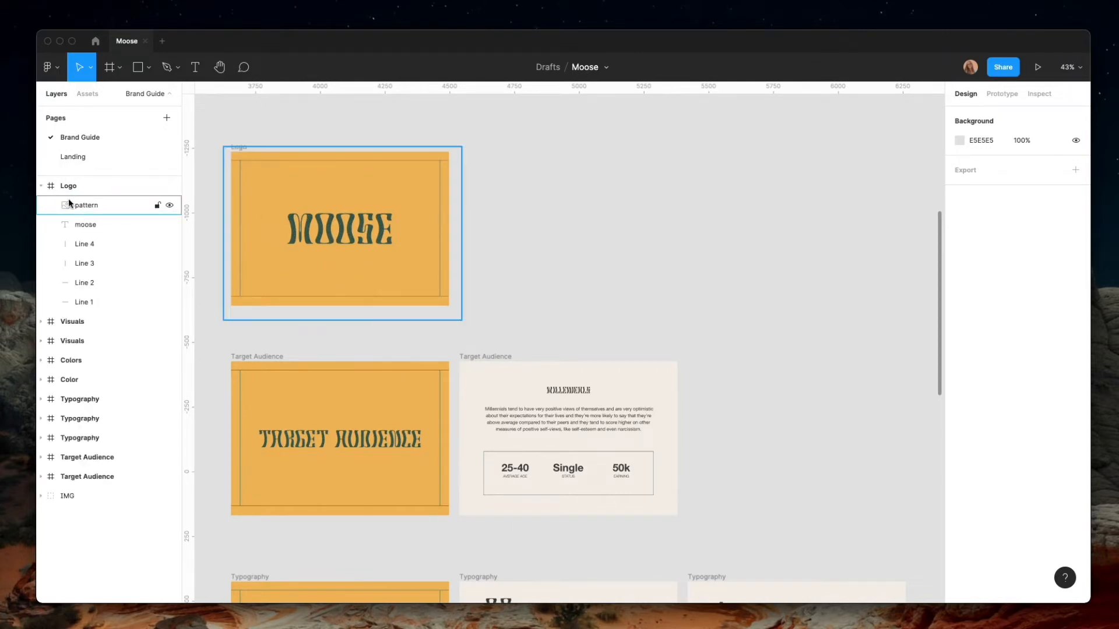
pyautogui.click(85, 225)
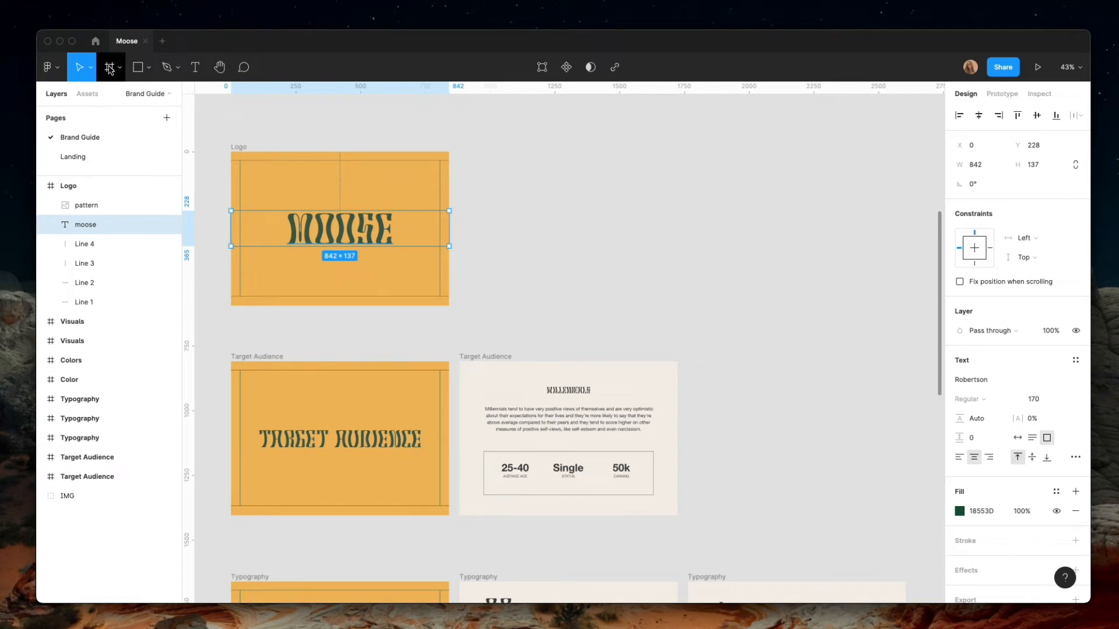
pyautogui.click(81, 157)
pyautogui.click(542, 339)
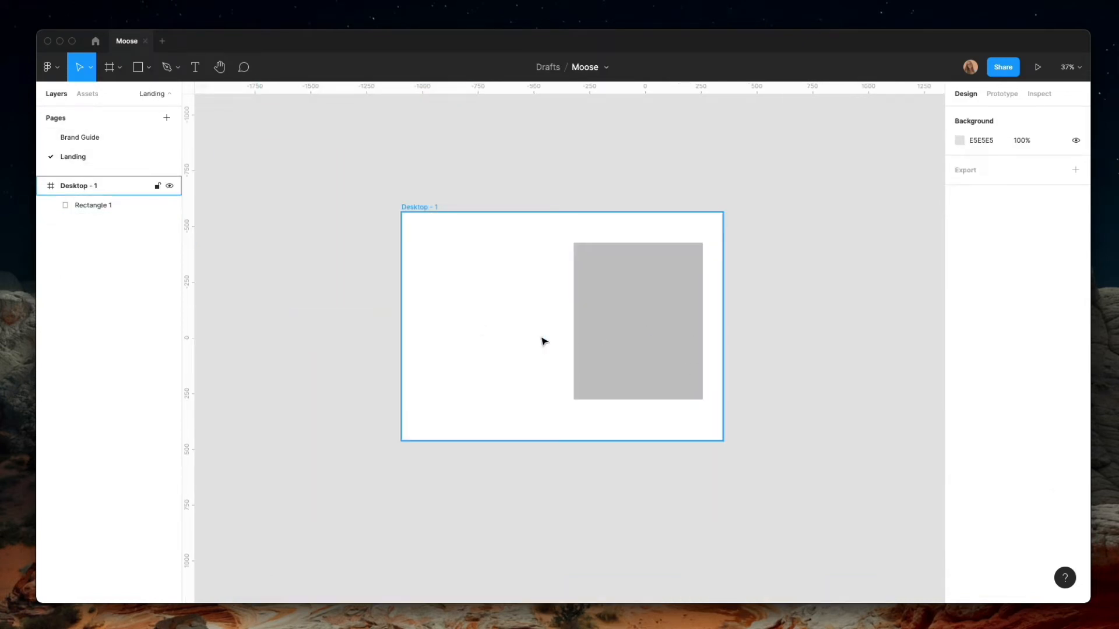
pyautogui.press('super+v')
pyautogui.moveTo(557, 350); pyautogui.dragTo(557, 330)
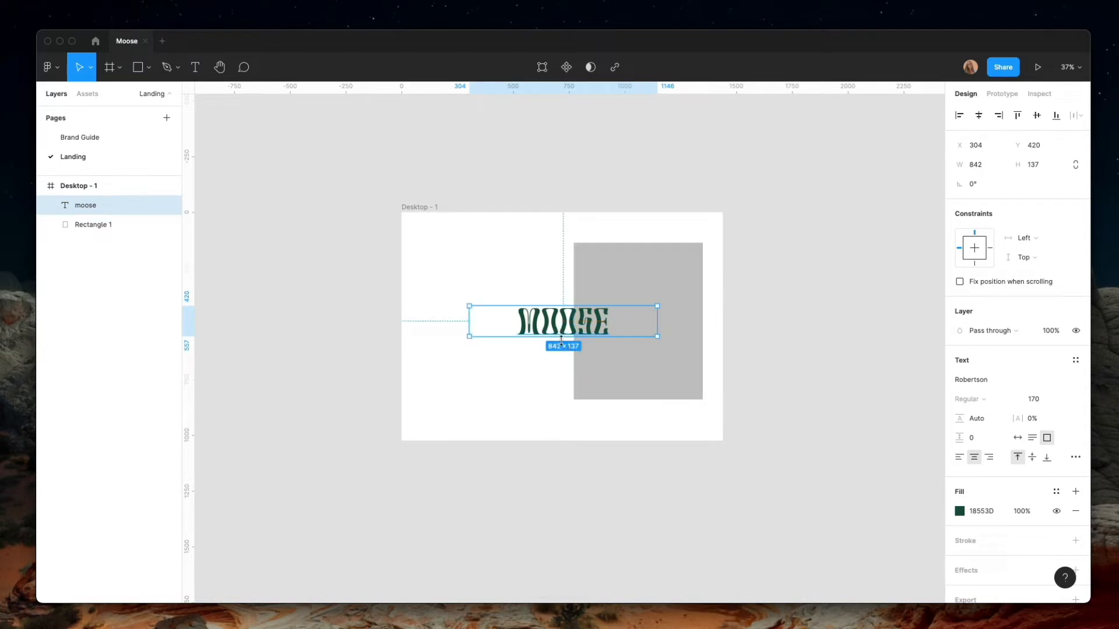
# Change the MOOSE text's fill to the dark document color 222222
pyautogui.click(959, 512)
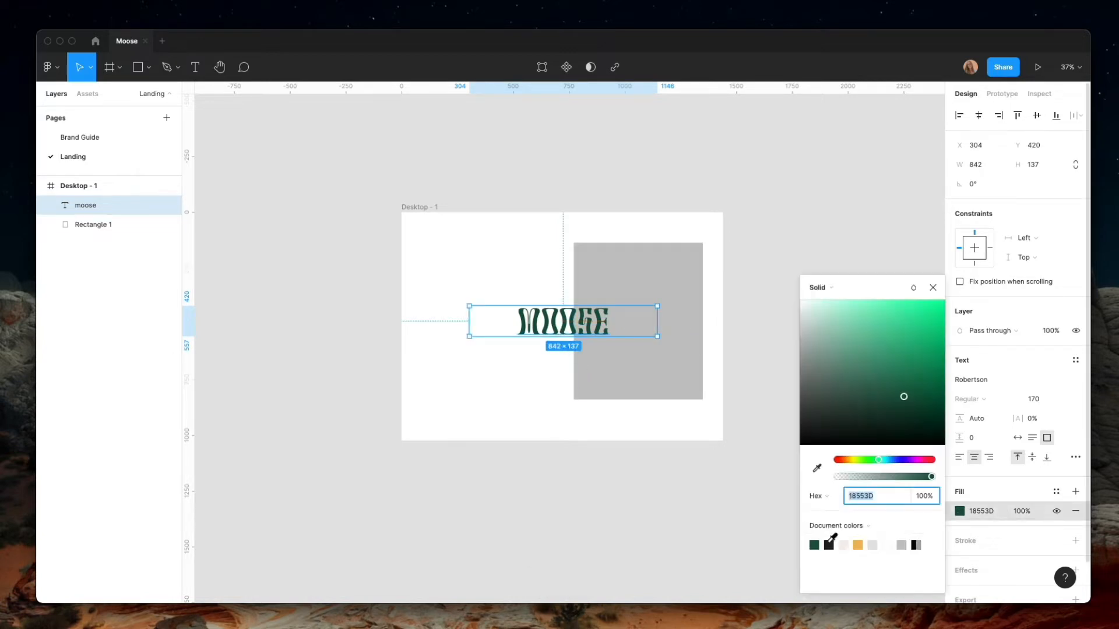
pyautogui.click(829, 545)
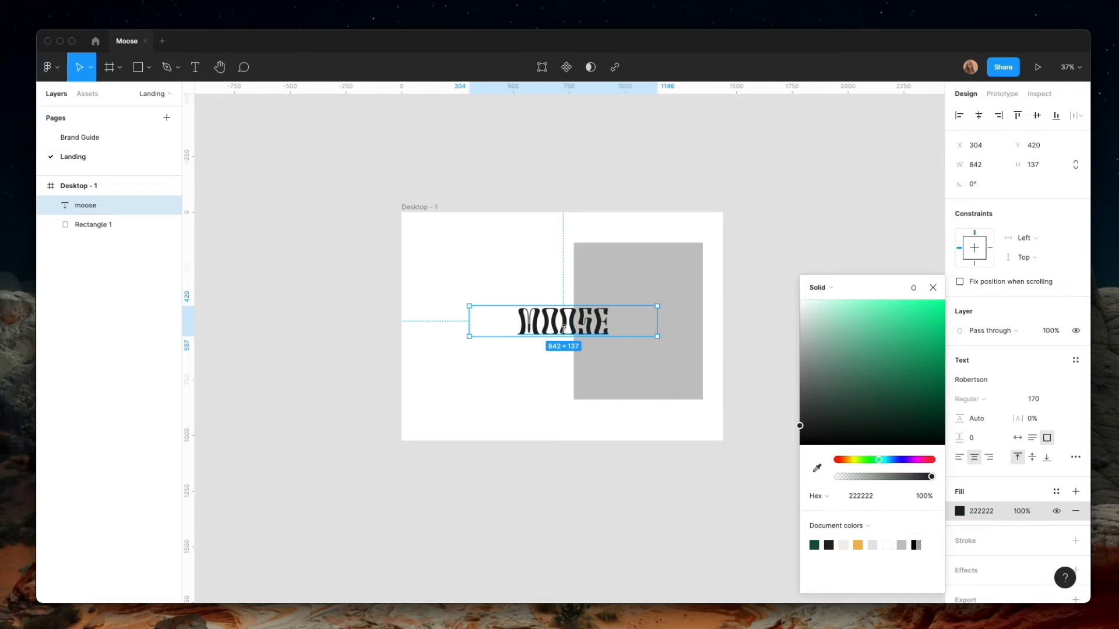
pyautogui.click(735, 248)
pyautogui.click(567, 327)
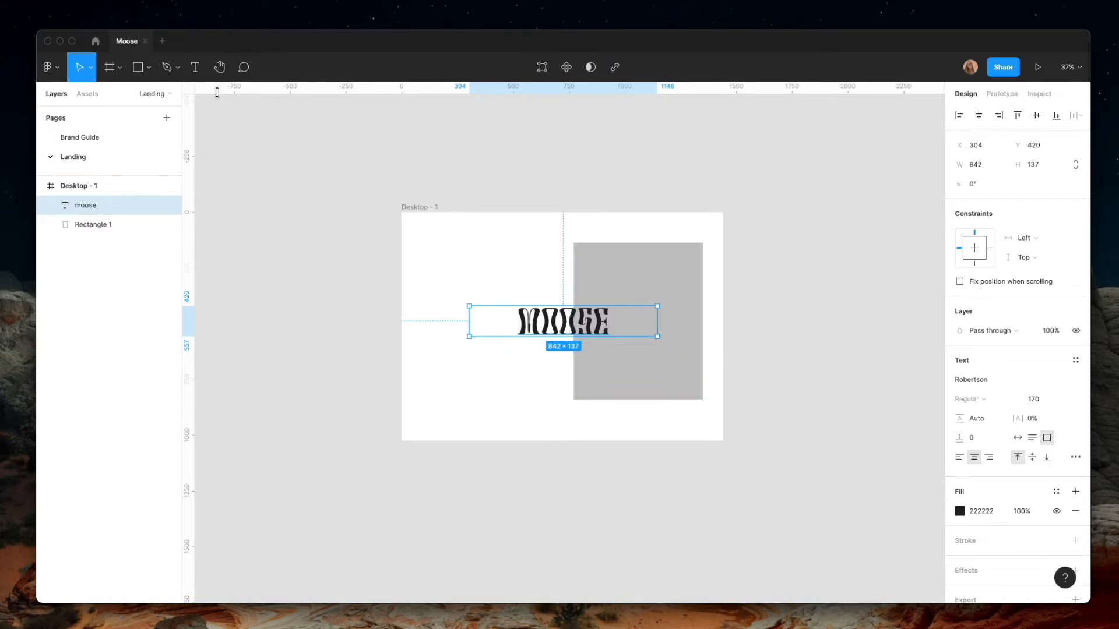
pyautogui.click(195, 67)
pyautogui.press('Return')
pyautogui.moveTo(416, 231); pyautogui.dragTo(465, 263)
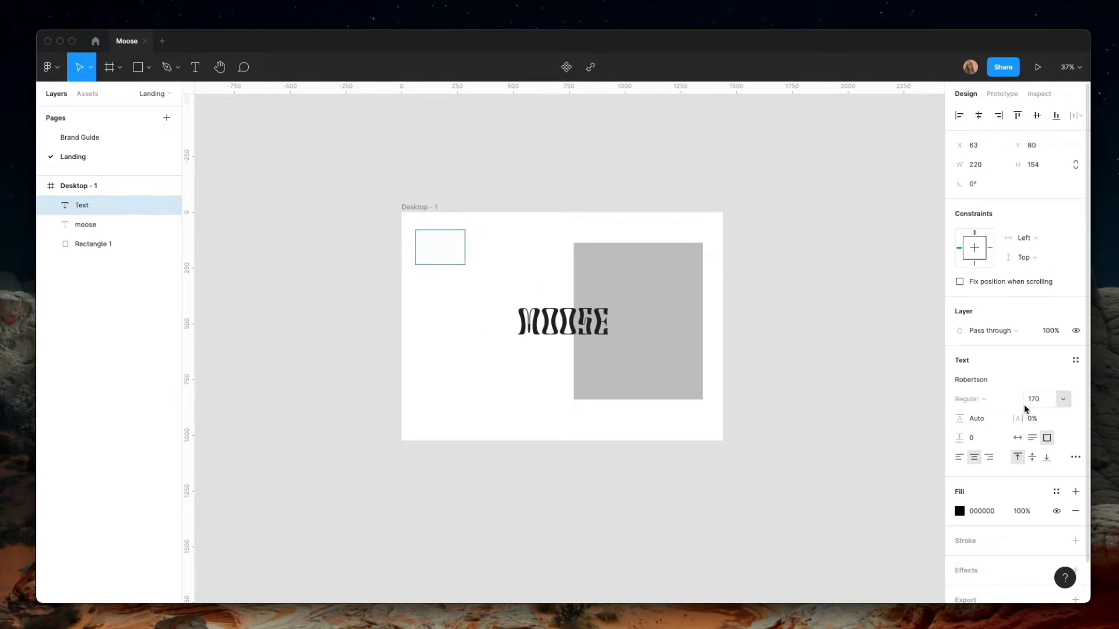
pyautogui.click(1045, 401)
pyautogui.write('45')
pyautogui.press('Return')
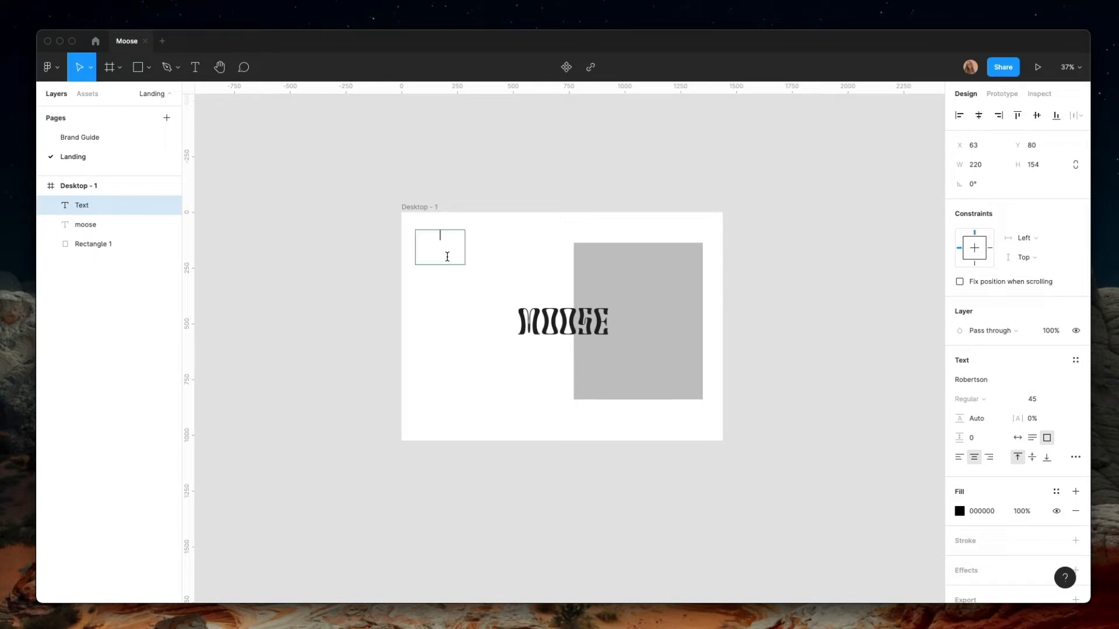
pyautogui.click(369, 305)
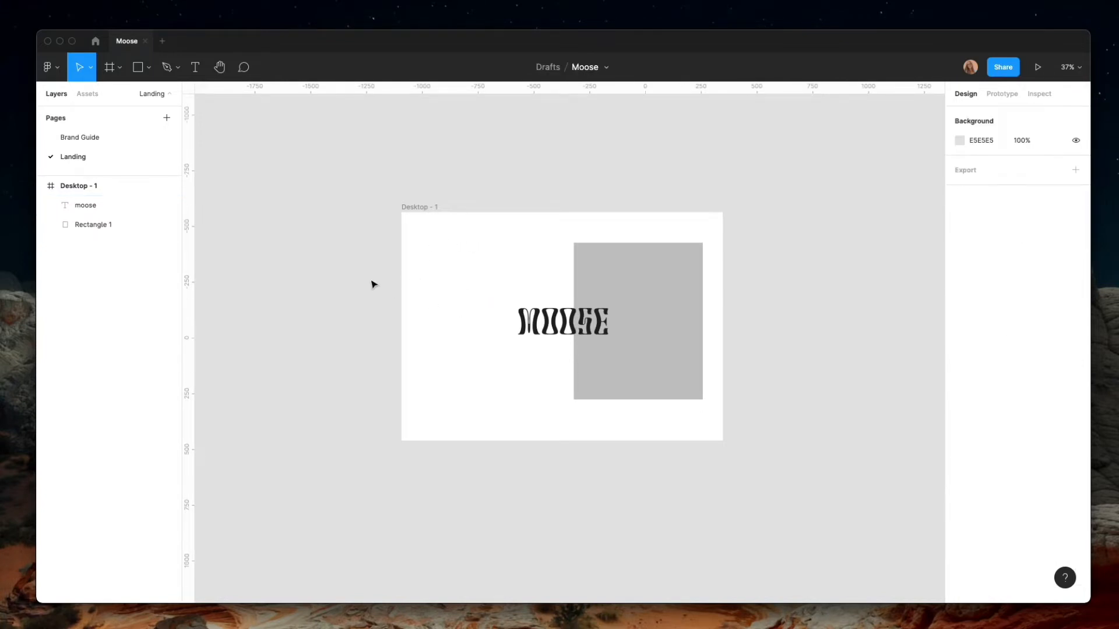
pyautogui.press('super+z')
pyautogui.click(337, 300)
pyautogui.press('super+z')
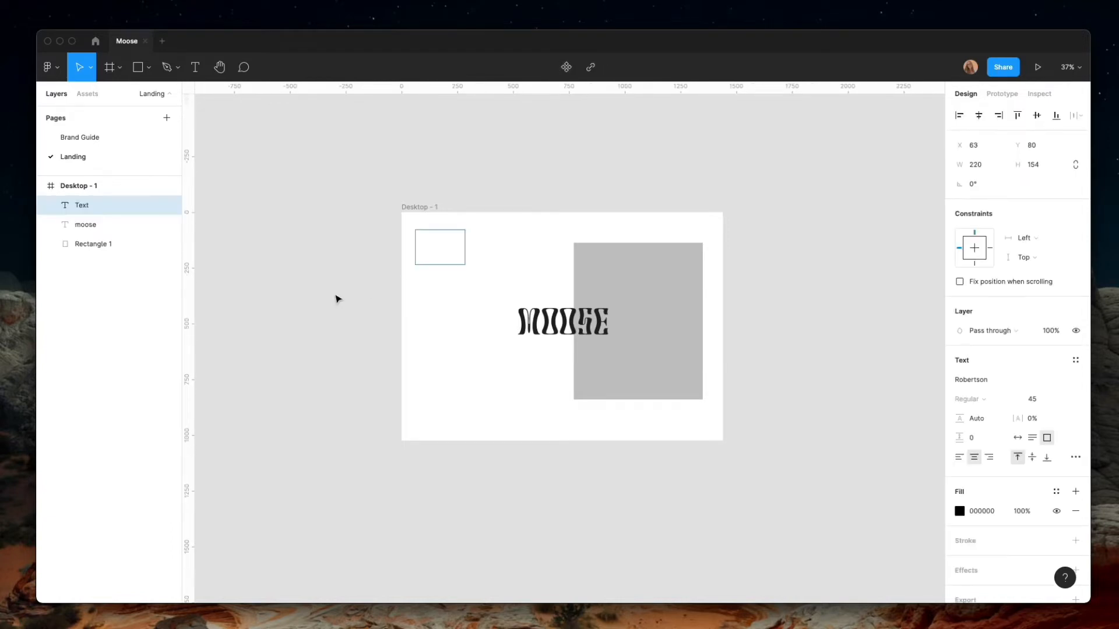
pyautogui.click(380, 285)
# Set the MOOSE text's font size to 60 and reposition it in the upper-left corner of the Desktop frame
pyautogui.click(102, 225)
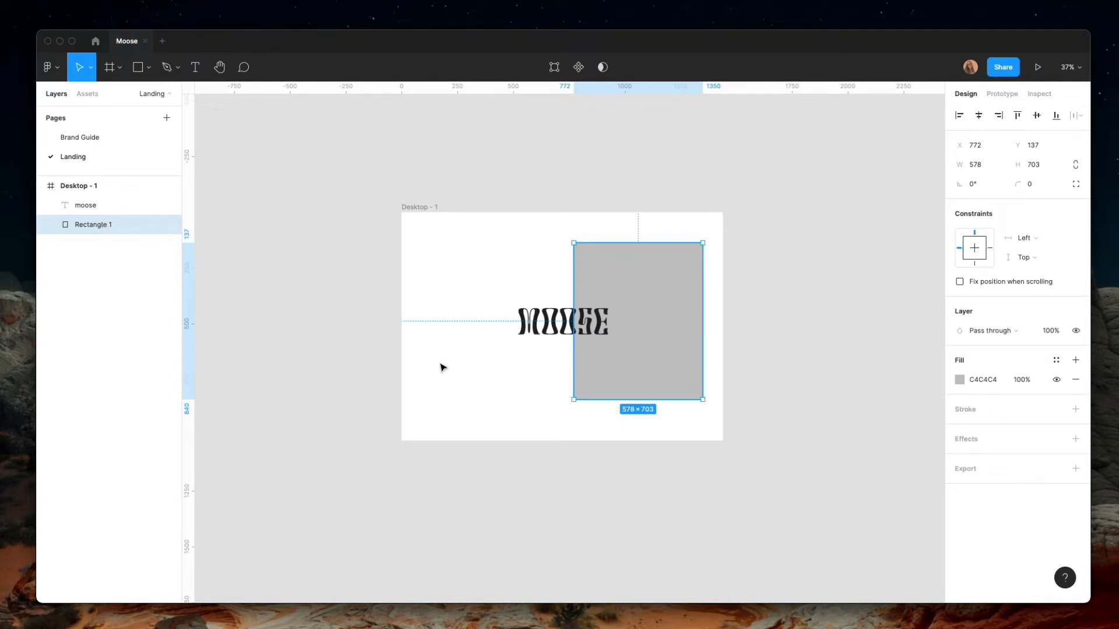
pyautogui.click(558, 335)
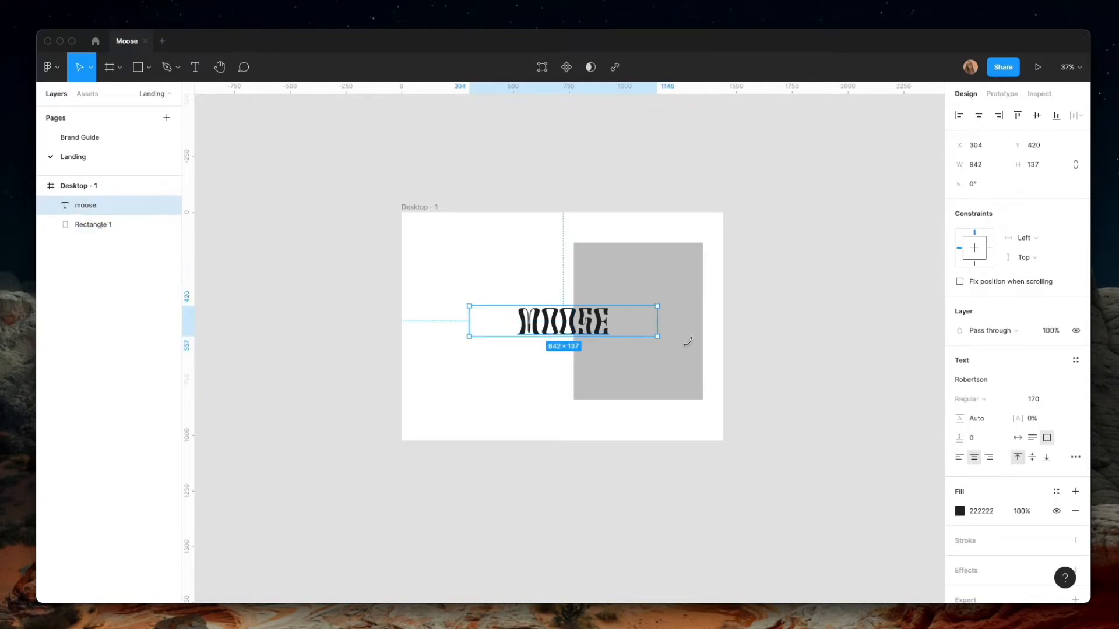
pyautogui.click(1056, 400)
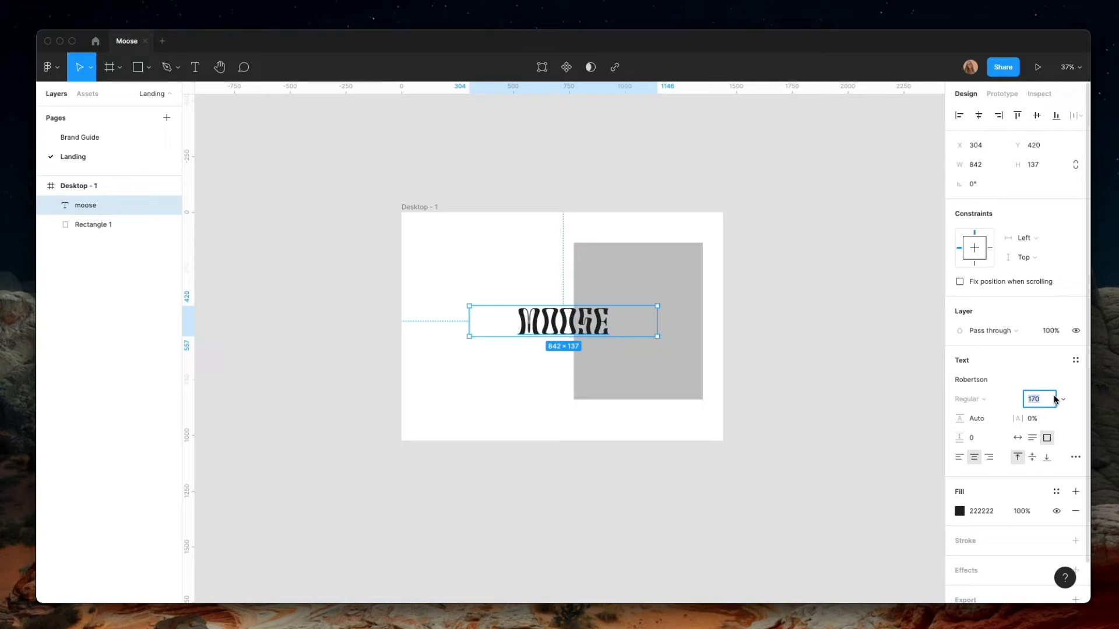
pyautogui.write('45')
pyautogui.press('Return')
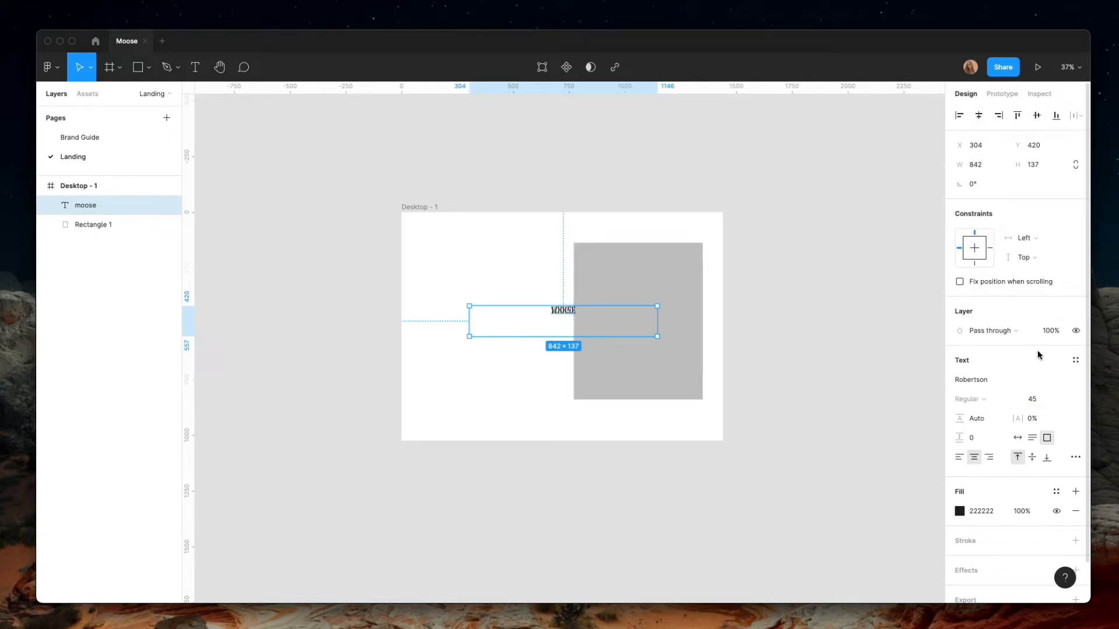
pyautogui.click(1044, 399)
pyautogui.write('60')
pyautogui.press('Return')
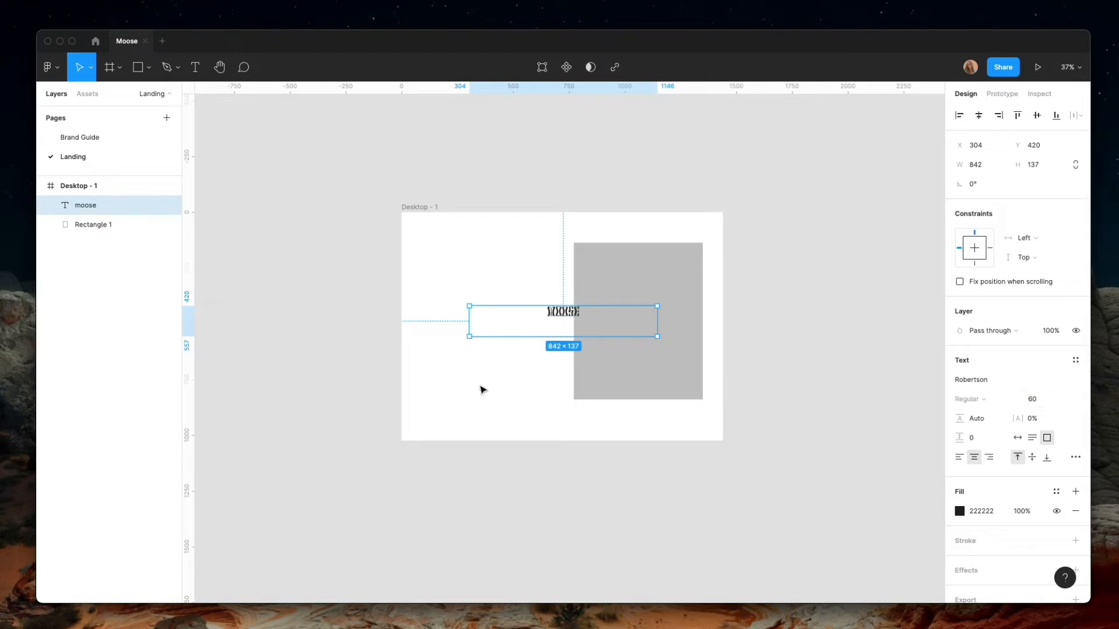
pyautogui.moveTo(656, 322); pyautogui.dragTo(441, 234)
pyautogui.click(460, 272)
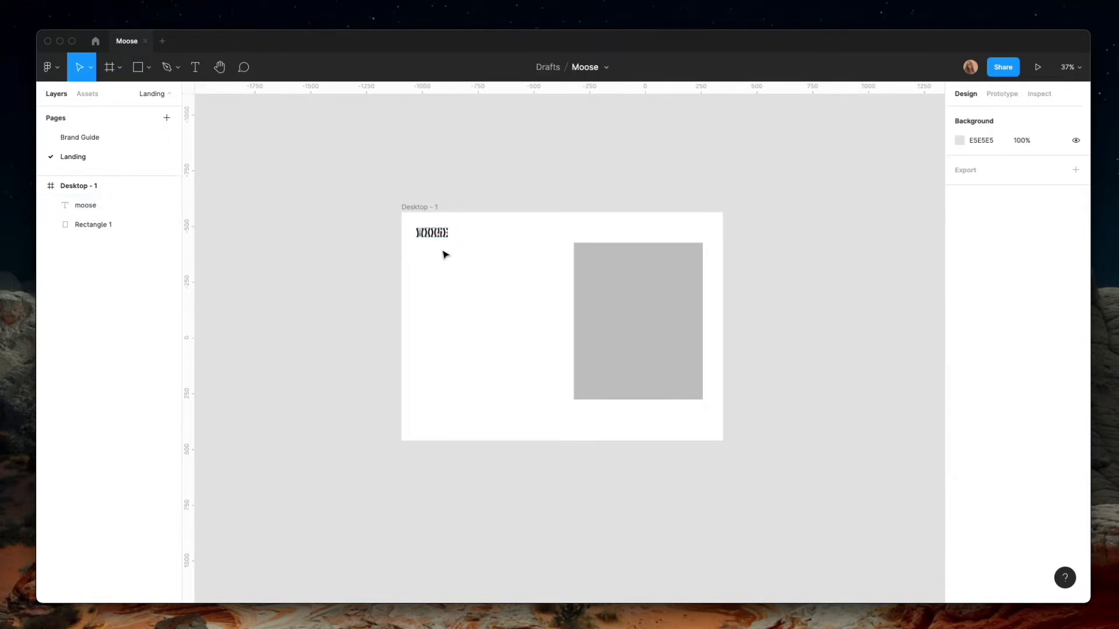
pyautogui.click(196, 67)
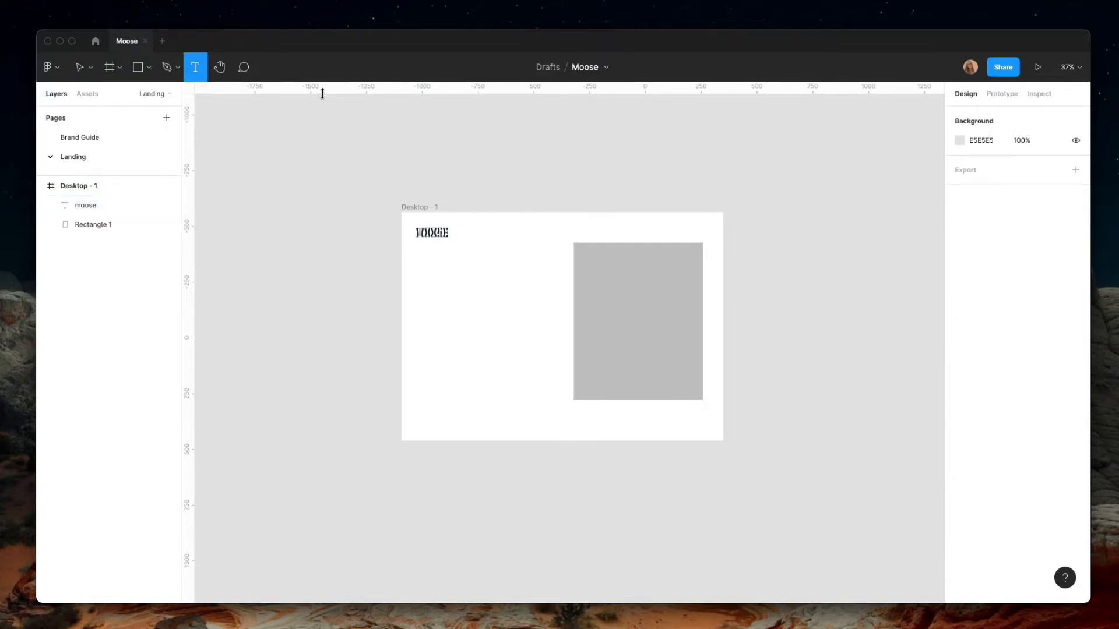
pyautogui.moveTo(322, 93); pyautogui.dragTo(448, 214)
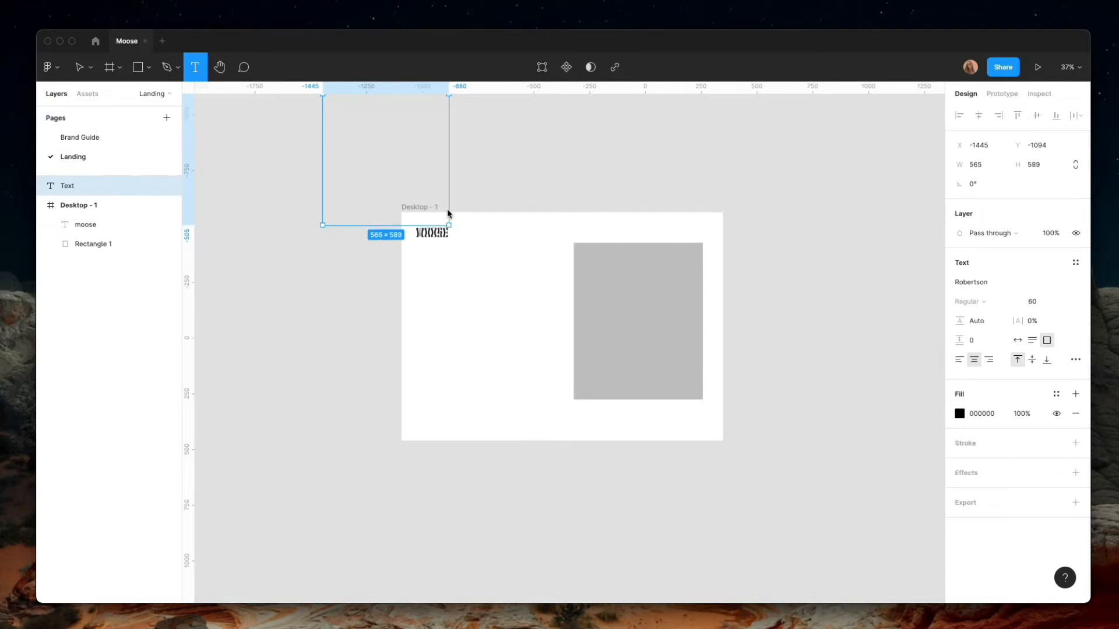
pyautogui.press('Escape')
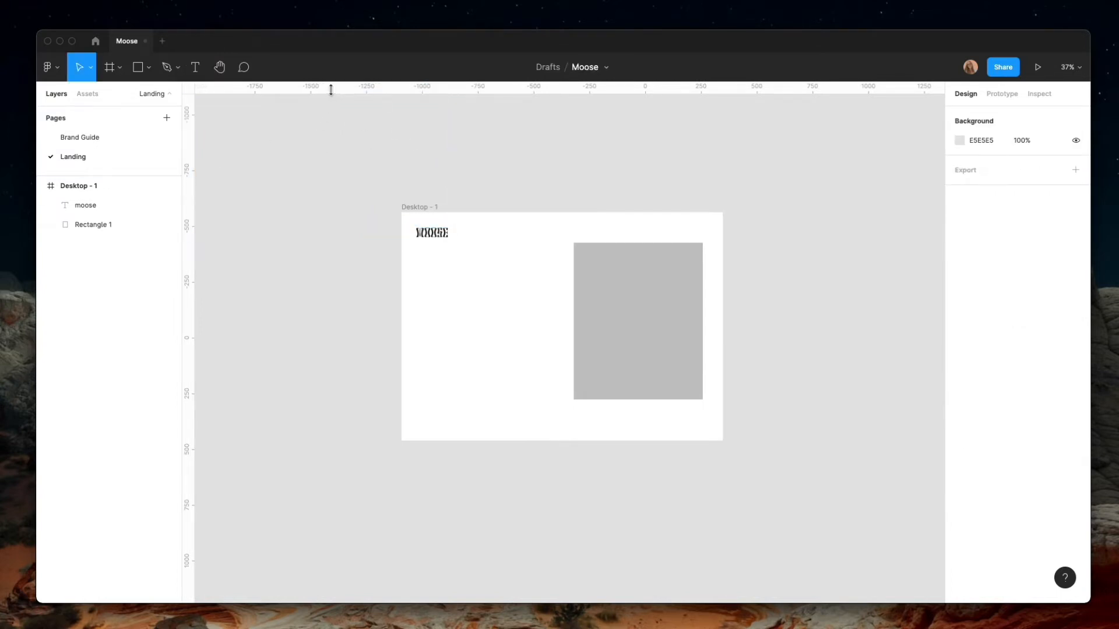
# Place two horizontal guides across the Landing page, along the top and bottom edges of the MOOSE logo
pyautogui.moveTo(330, 90); pyautogui.dragTo(350, 228)
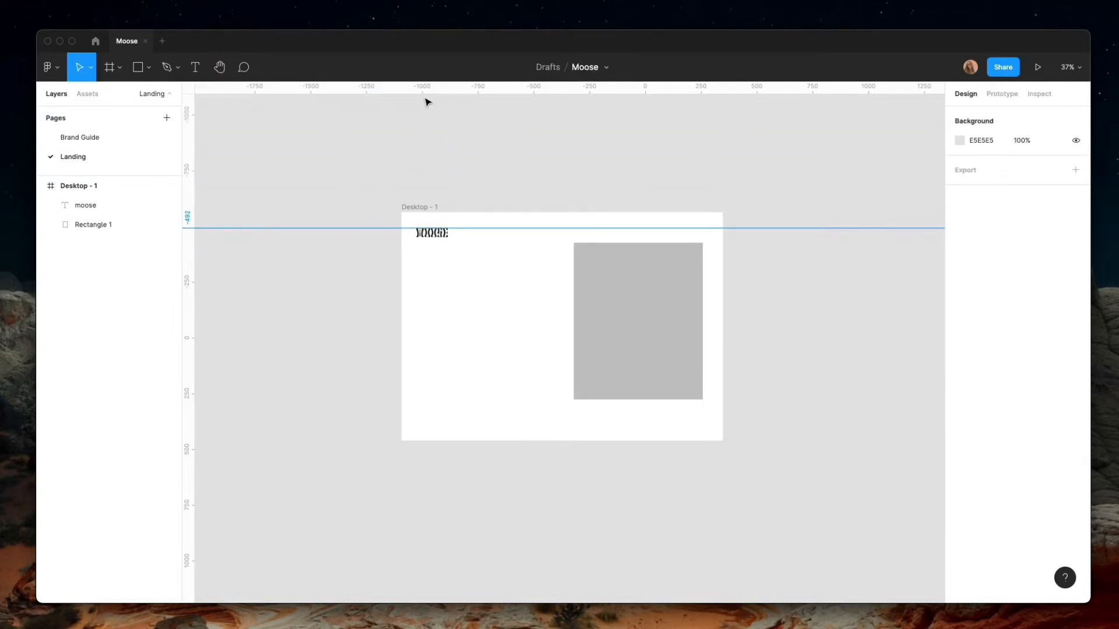
pyautogui.moveTo(425, 97); pyautogui.dragTo(429, 238)
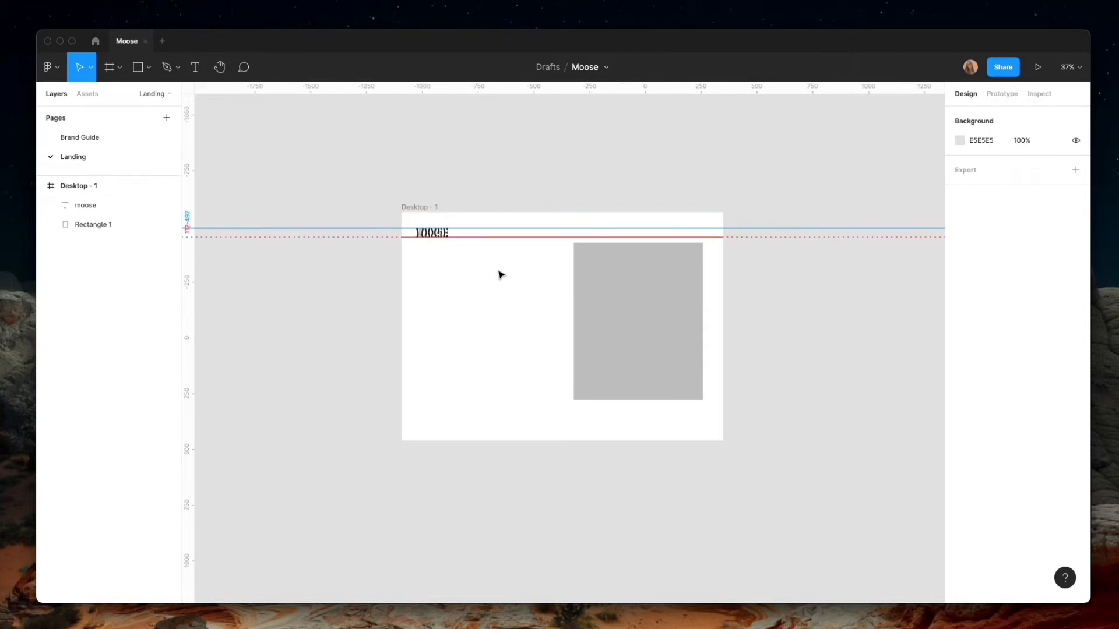
# Add a text box about 85 × 43 reading "About" between the two guides, near the gray rectangle's upper-left corner
pyautogui.click(200, 68)
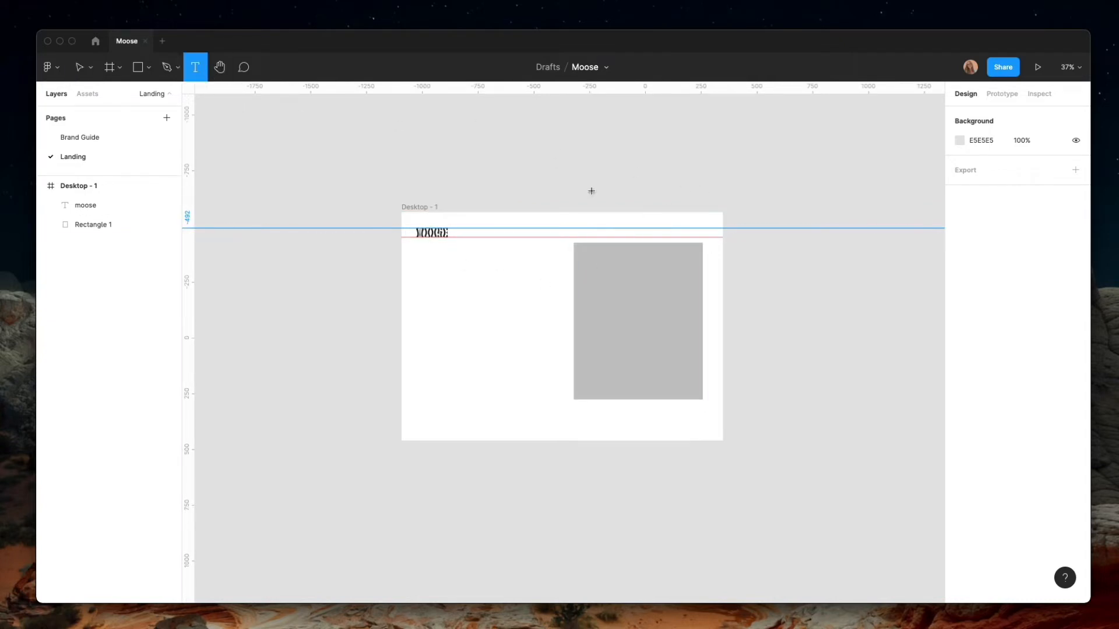
pyautogui.scroll(5, 600, 235)
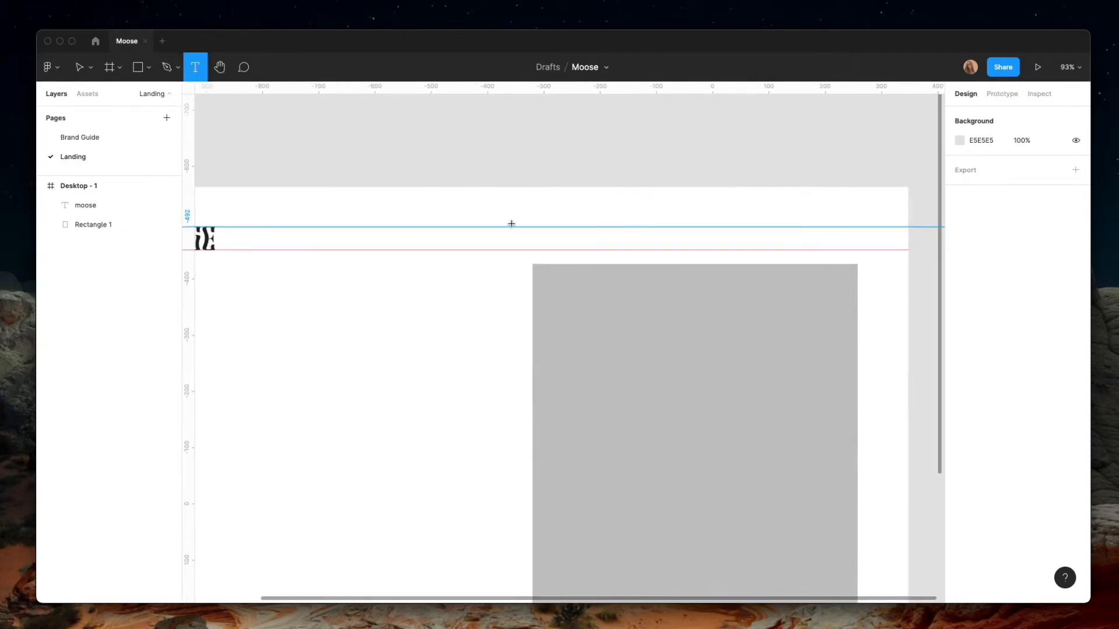
pyautogui.moveTo(500, 229); pyautogui.dragTo(552, 252)
pyautogui.write('Abuio')
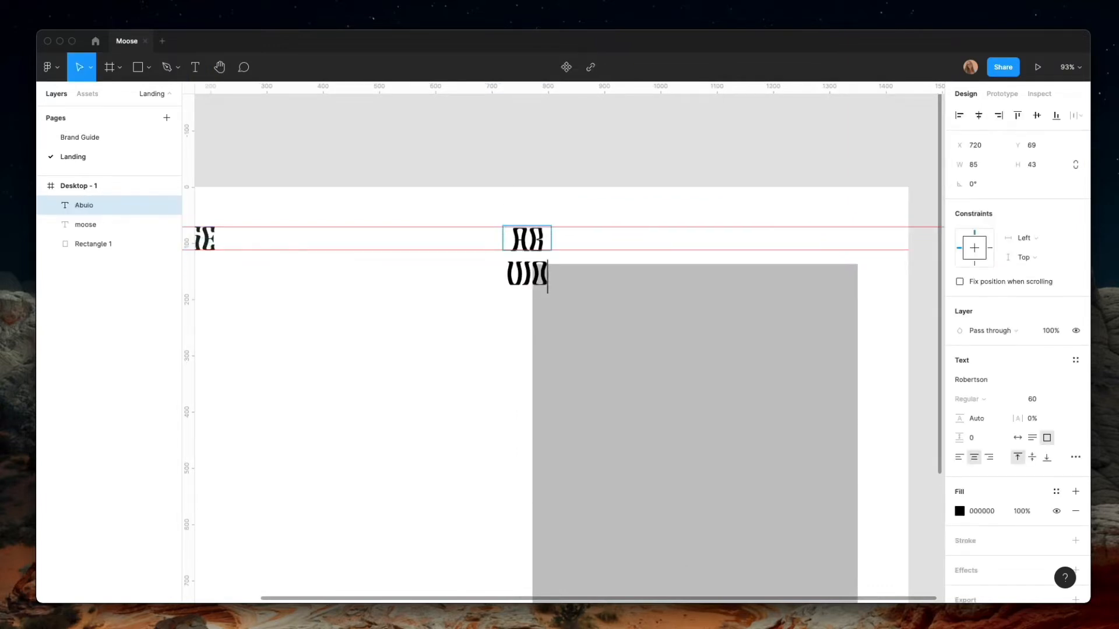
pyautogui.press('BackSpace')
pyautogui.press('BackSpace')
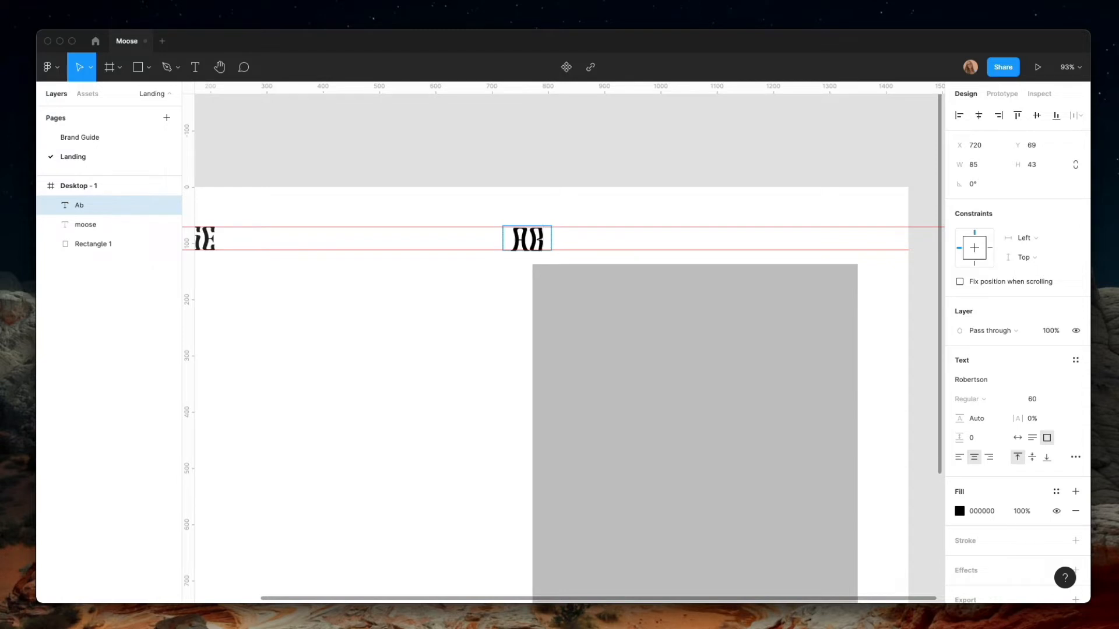
pyautogui.write('out')
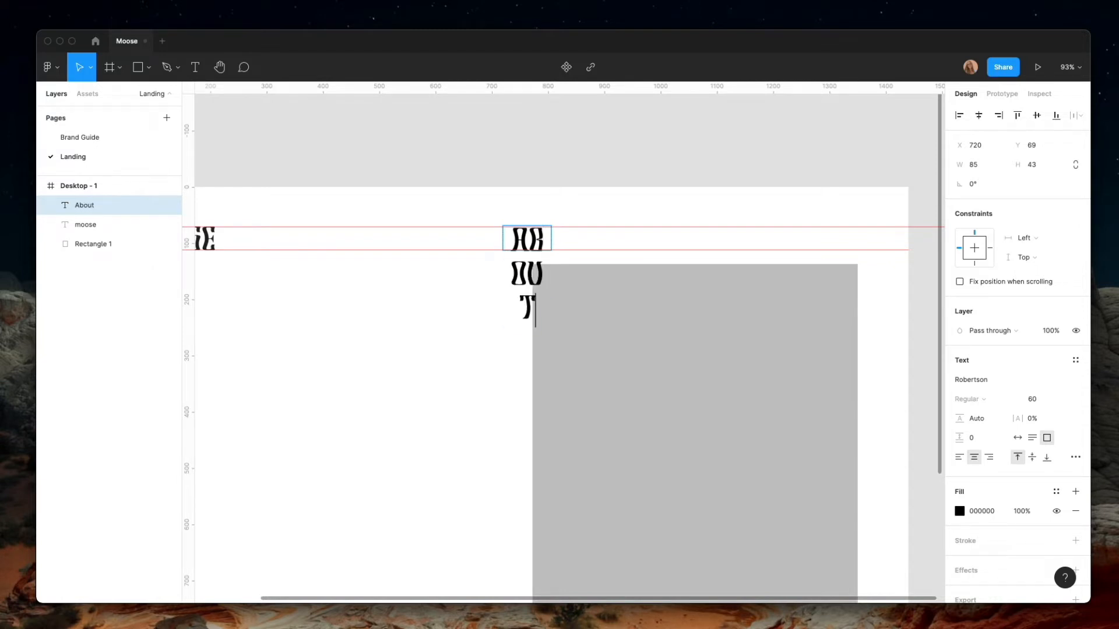
# Set the About text to Helvetica Neue at size 18 and change its letter case to uppercase
pyautogui.hotkey('ctrl', 'a')
pyautogui.click(1005, 379)
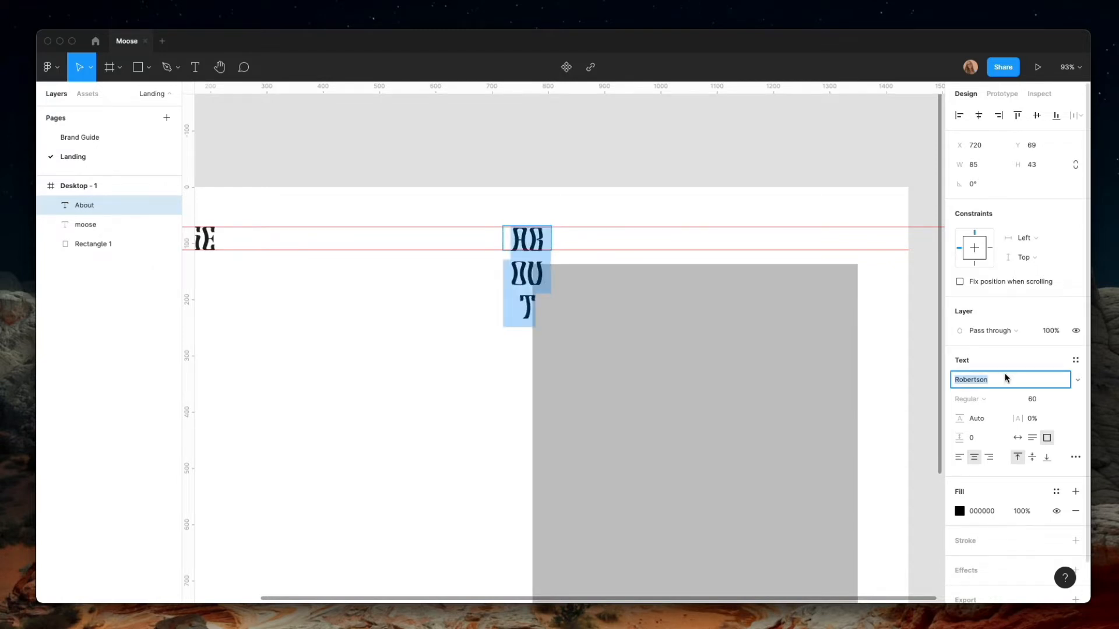
pyautogui.write('Helvetica')
pyautogui.press('Return')
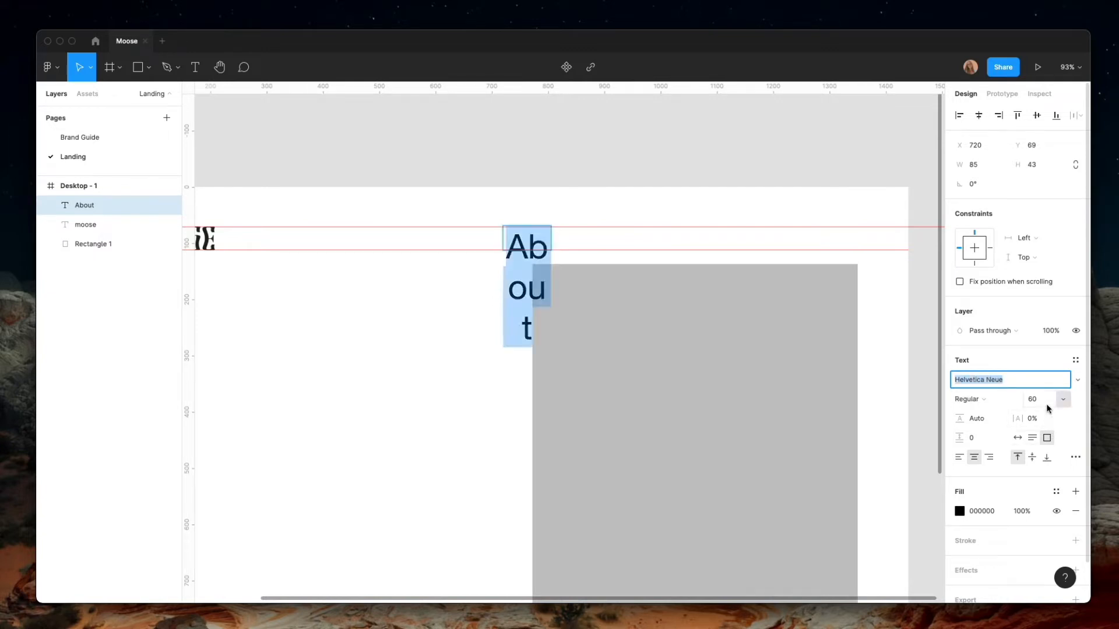
pyautogui.click(1043, 400)
pyautogui.write('1')
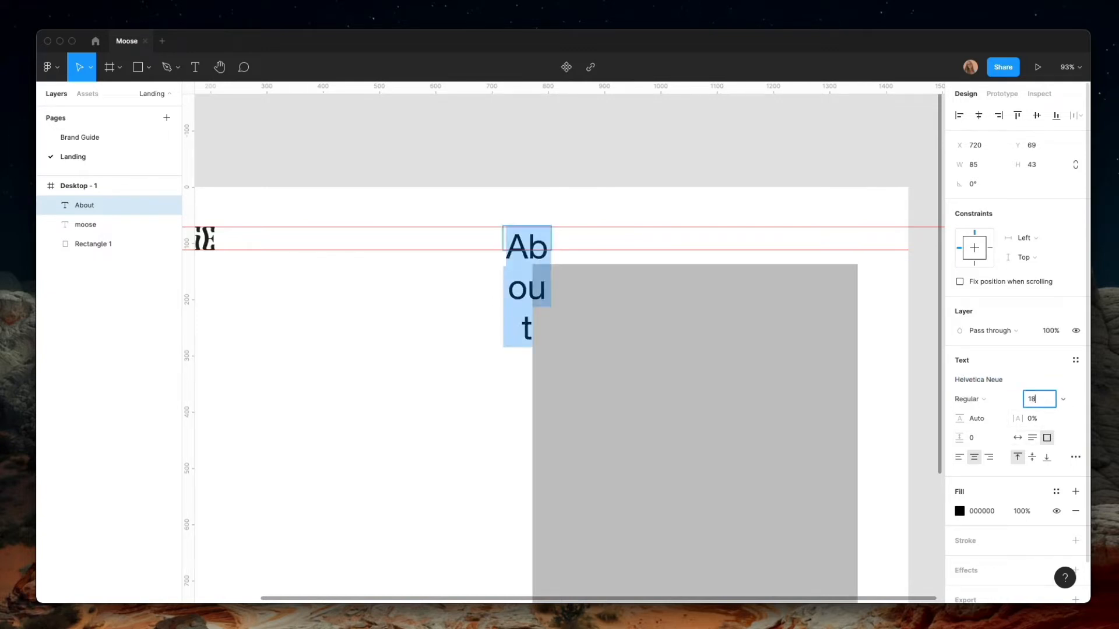
pyautogui.write('8')
pyautogui.press('Return')
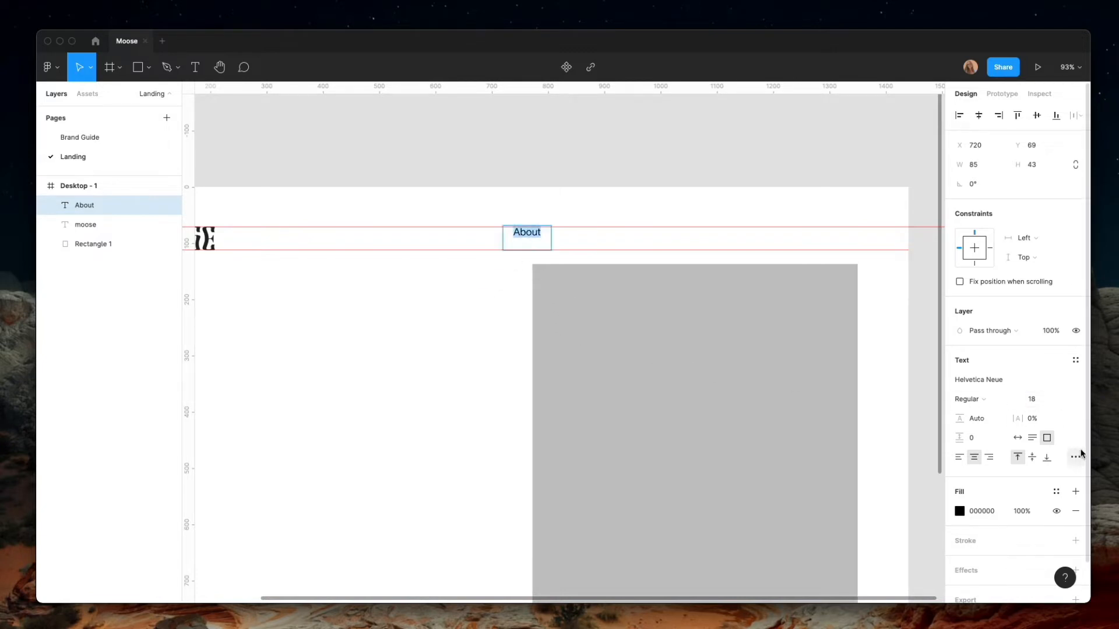
pyautogui.click(1075, 456)
pyautogui.click(886, 524)
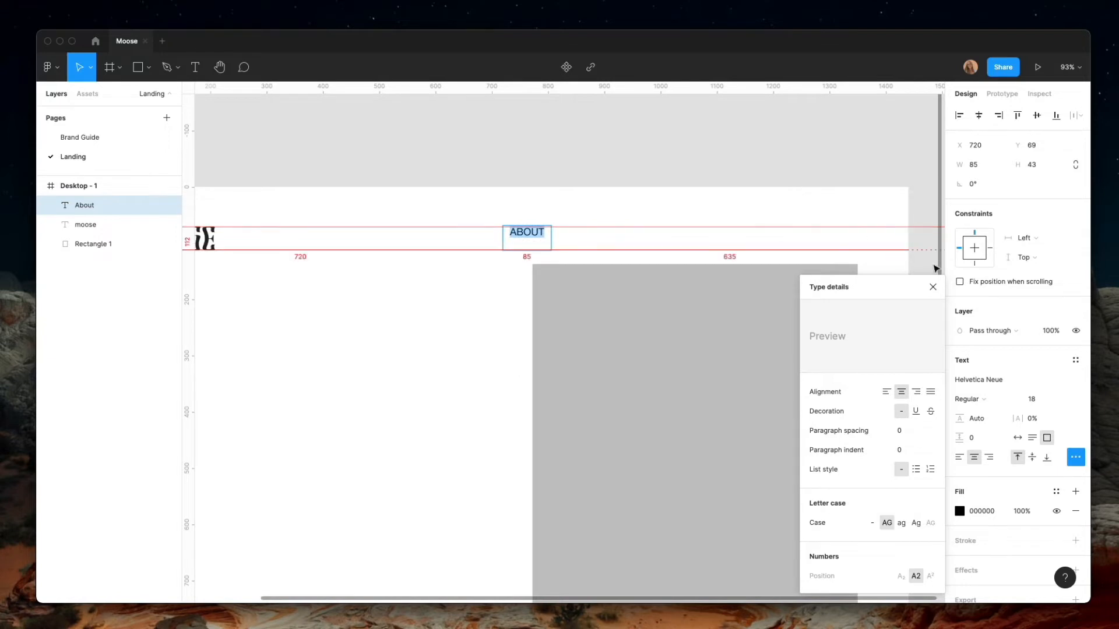
pyautogui.click(933, 287)
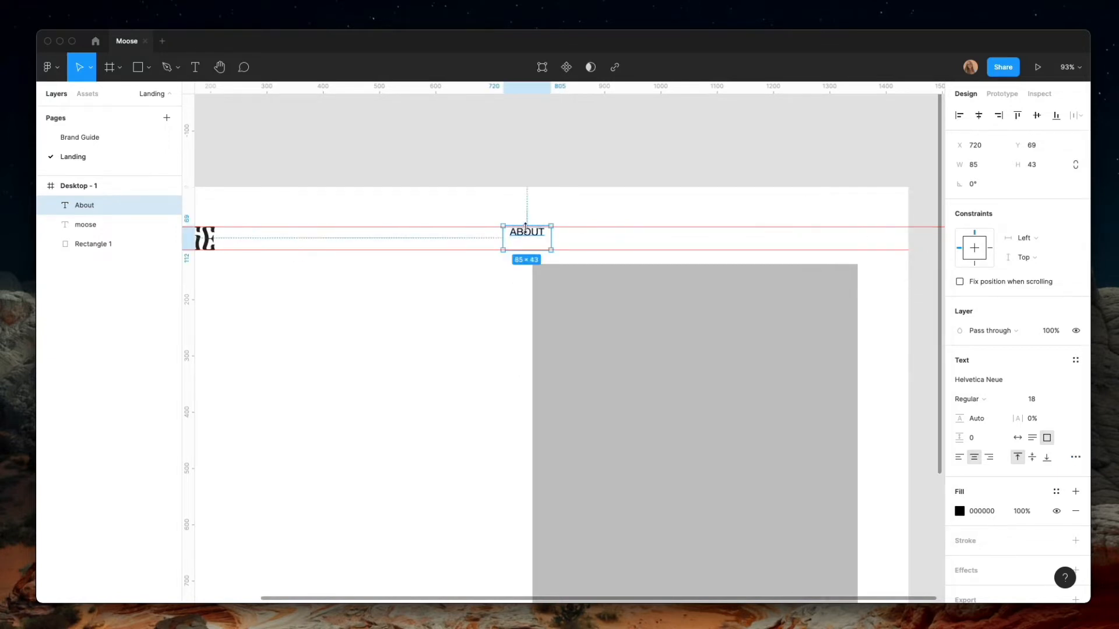
# Shrink the ABOUT text box to about 85 × 22, centred between the guides, and place two copies in a row to its right
pyautogui.moveTo(526, 226); pyautogui.dragTo(529, 245)
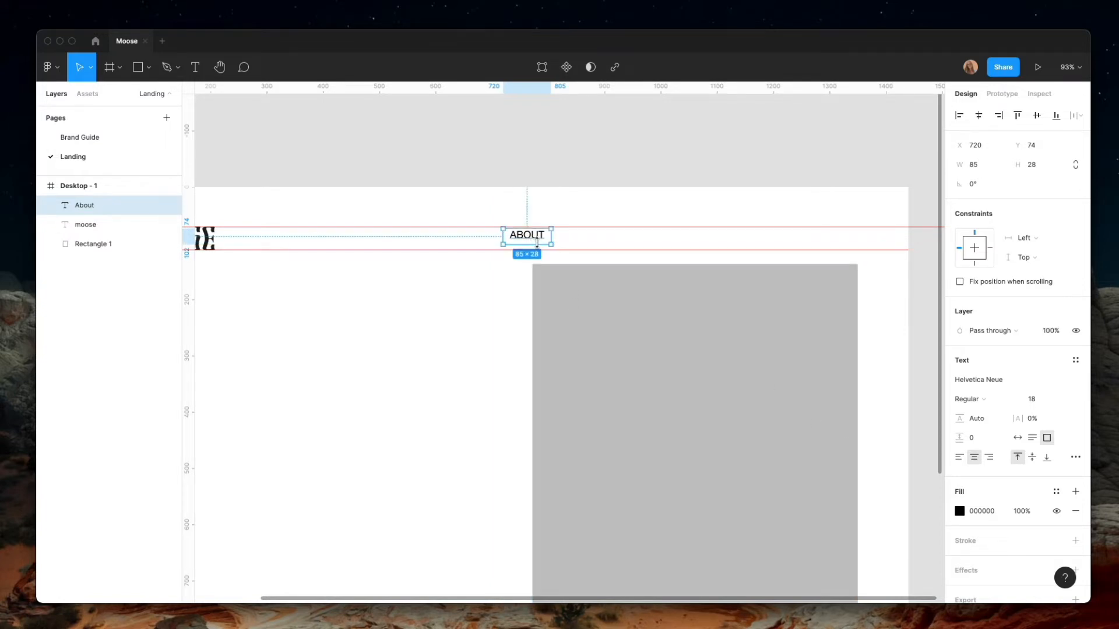
pyautogui.moveTo(537, 242); pyautogui.dragTo(651, 244)
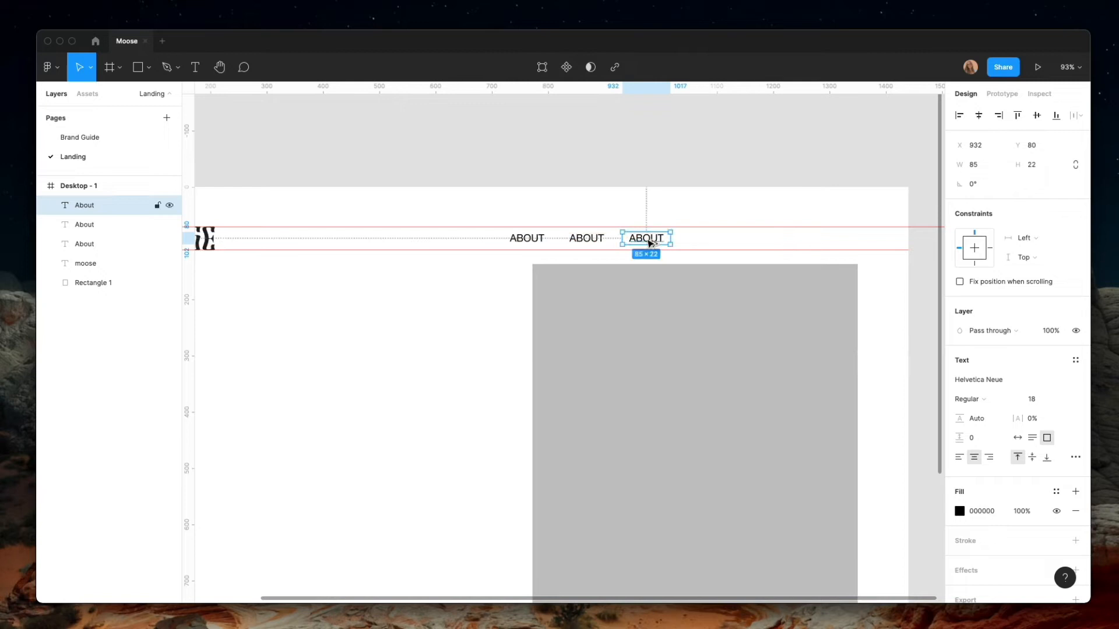
# Change the wording of the middle ABOUT copy to "Product"
pyautogui.click(597, 237)
pyautogui.write('PRODUCT')
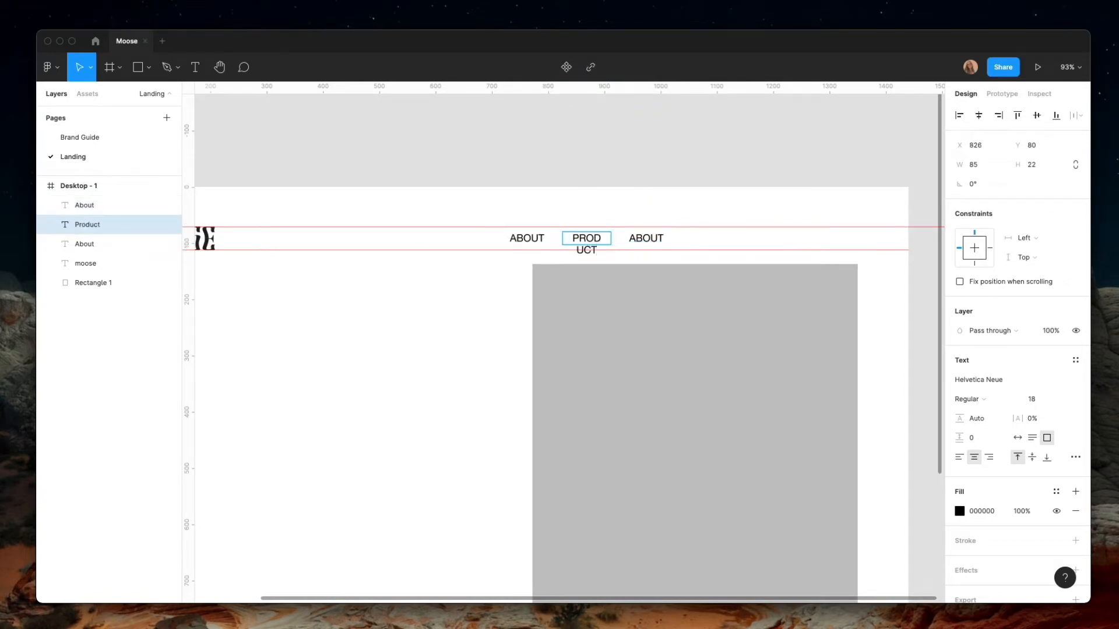
pyautogui.press('Escape')
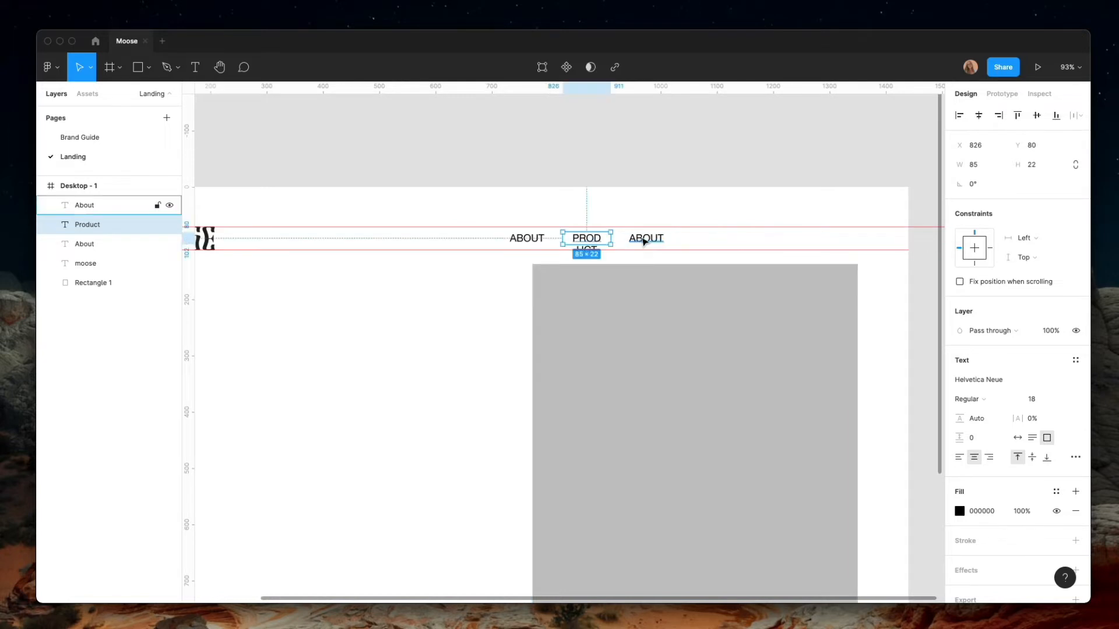
# Increase the even horizontal spacing between the three navigation texts
pyautogui.keyDown('shift'); pyautogui.click(644, 241); pyautogui.keyUp('shift')
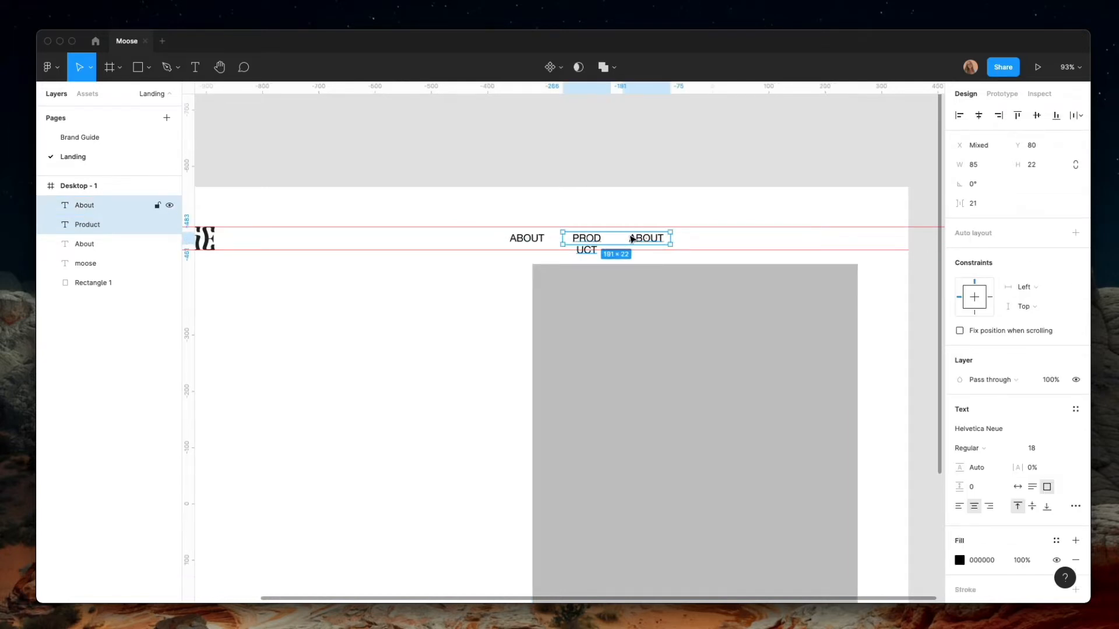
pyautogui.keyDown('shift'); pyautogui.click(537, 235); pyautogui.keyUp('shift')
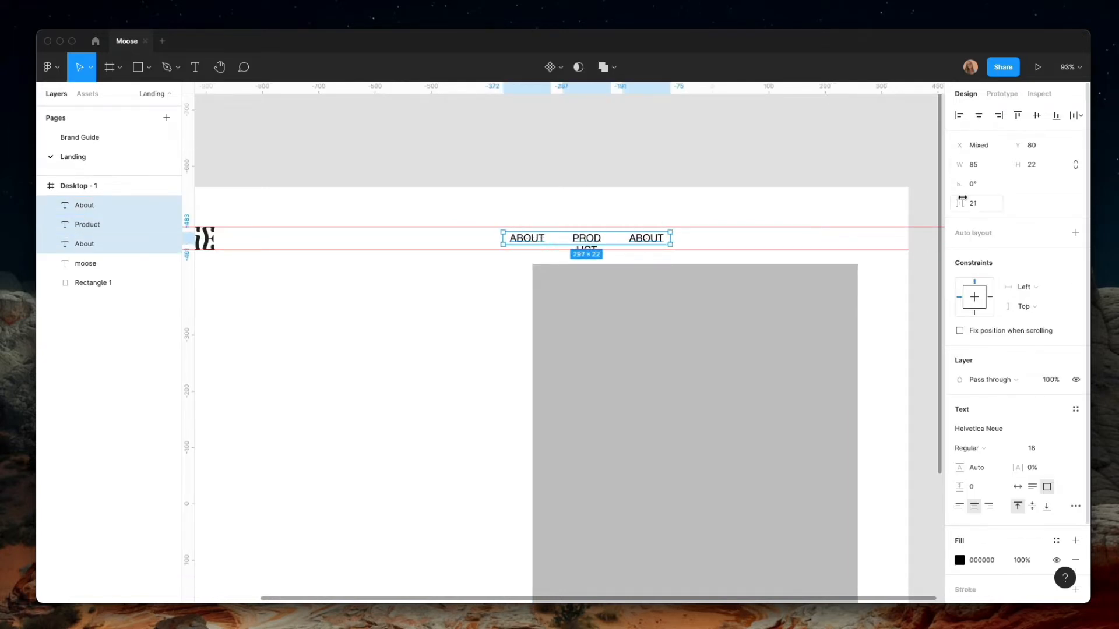
pyautogui.moveTo(959, 202); pyautogui.dragTo(980, 202)
# Widen the PRODUCT text box to about 101 so the word fits on one line, and re-centre it between the two ABOUT texts
pyautogui.click(600, 243)
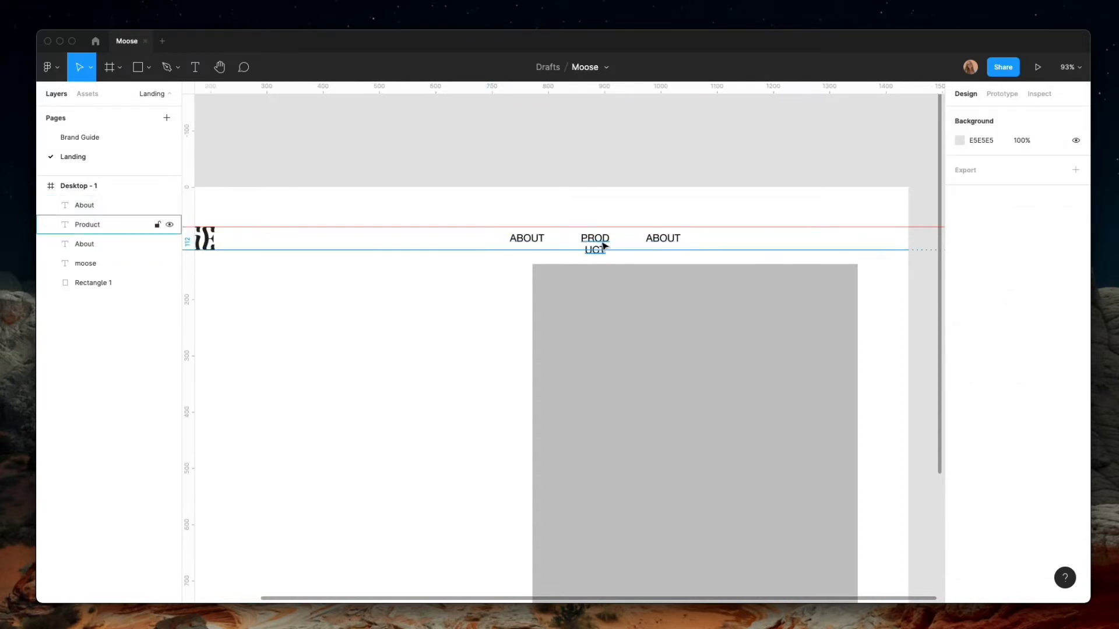
pyautogui.moveTo(622, 237); pyautogui.dragTo(631, 237)
pyautogui.keyDown('shift'); pyautogui.click(664, 245); pyautogui.keyUp('shift')
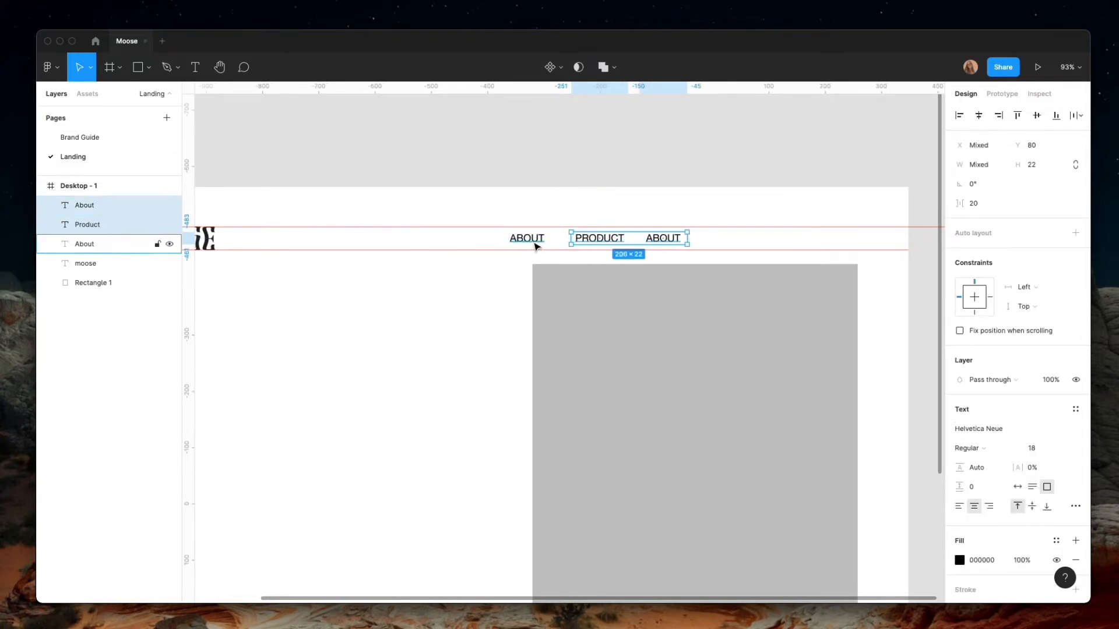
pyautogui.keyDown('shift'); pyautogui.click(527, 242); pyautogui.keyUp('shift')
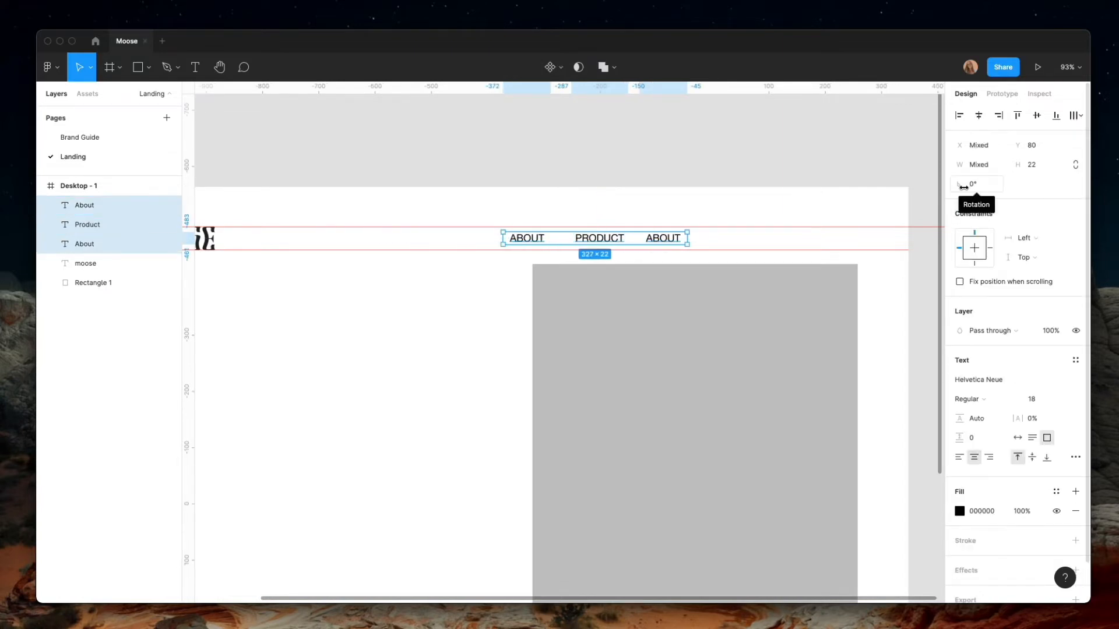
pyautogui.keyDown('shift'); pyautogui.click(527, 240); pyautogui.keyUp('shift')
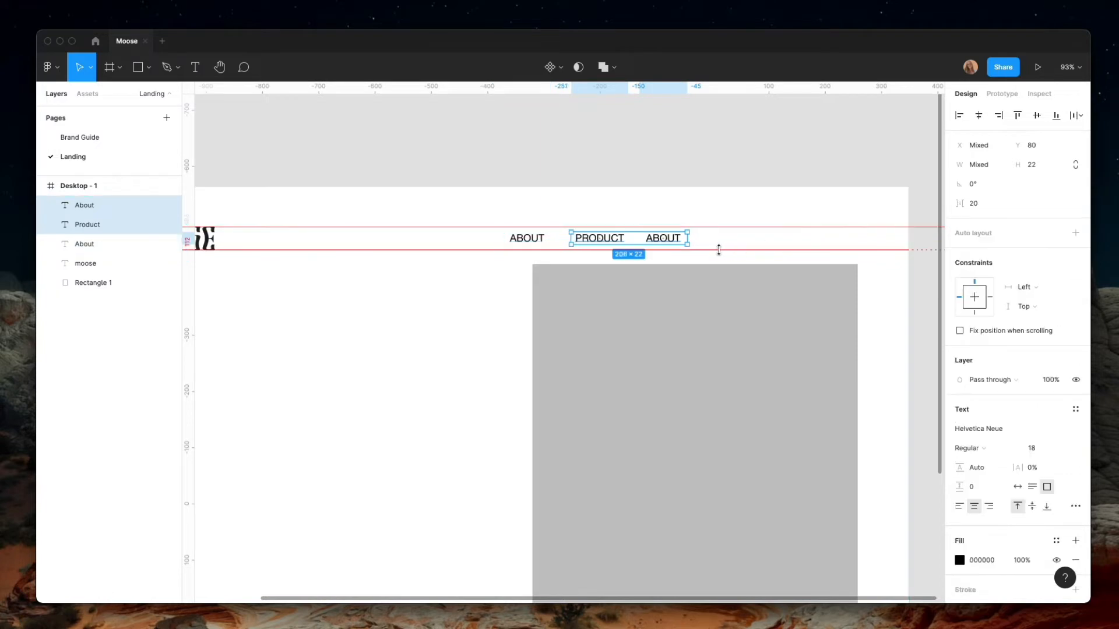
pyautogui.keyDown('shift'); pyautogui.click(677, 257); pyautogui.keyUp('shift')
pyautogui.click(657, 240)
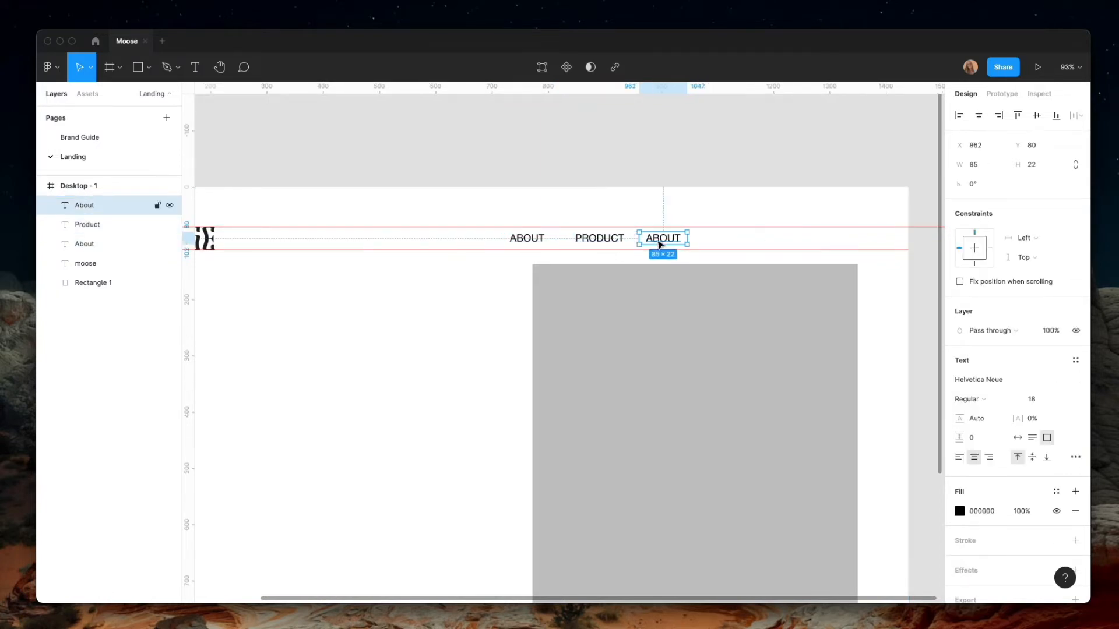
pyautogui.click(602, 240)
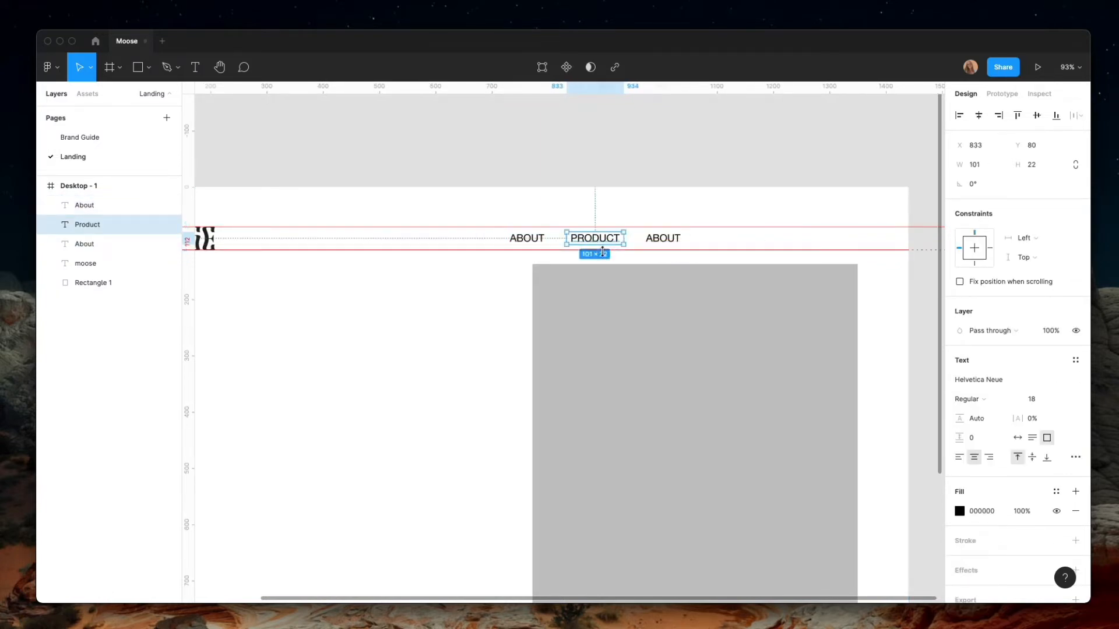
# Change the wording of the last ABOUT copy to "contact"
pyautogui.click(659, 241)
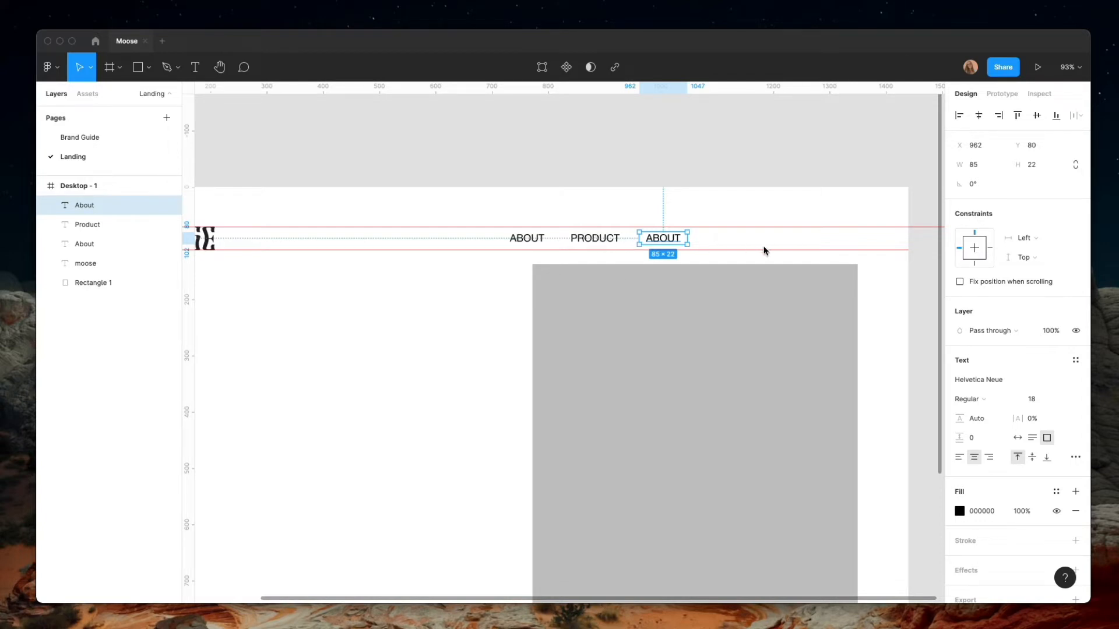
pyautogui.doubleClick(675, 239)
pyautogui.write('contact')
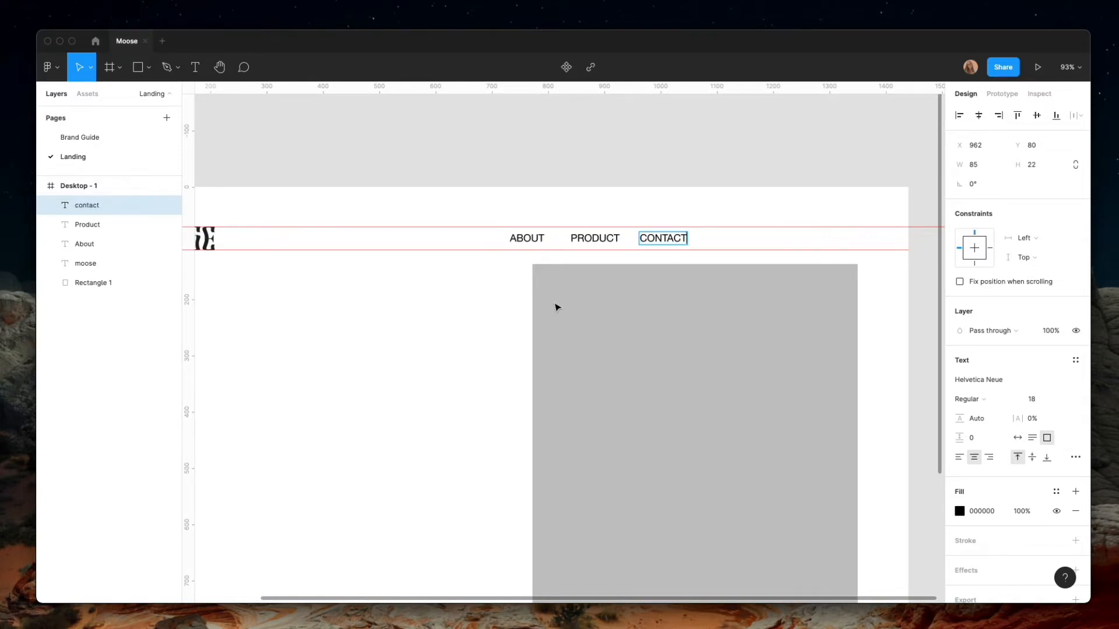
pyautogui.press('Escape')
# Move the three navigation texts to the right, with CONTACT set apart and ending at the gray rectangle's right edge
pyautogui.keyDown('shift'); pyautogui.click(599, 240); pyautogui.keyUp('shift')
pyautogui.keyDown('shift'); pyautogui.click(526, 239); pyautogui.keyUp('shift')
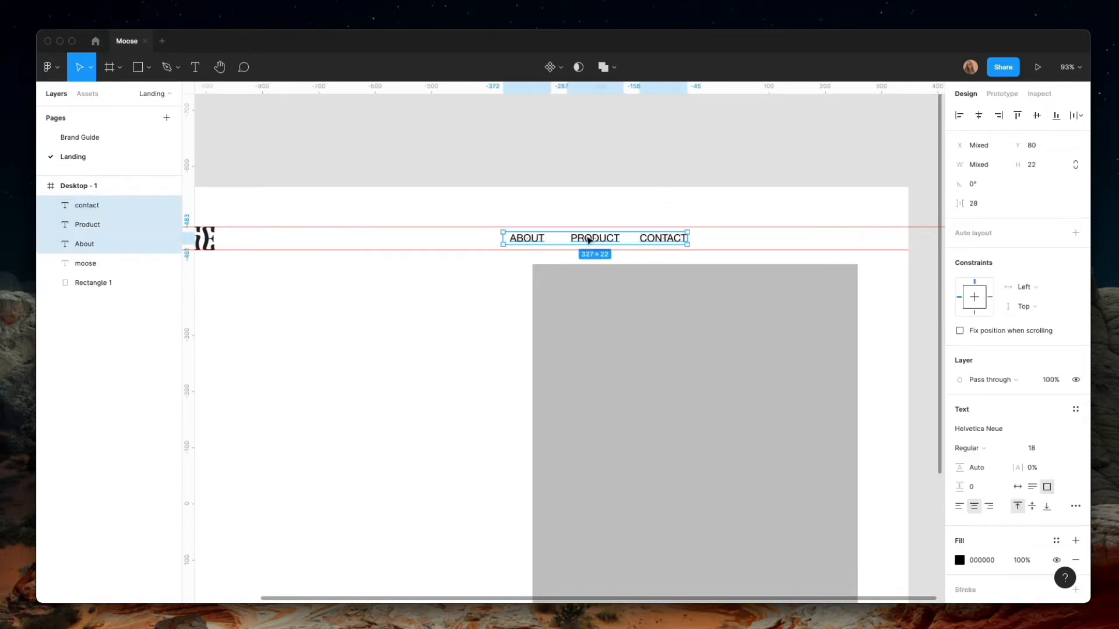
pyautogui.moveTo(589, 242); pyautogui.dragTo(666, 245)
pyautogui.click(755, 240)
pyautogui.keyDown('shift'); pyautogui.click(702, 240); pyautogui.keyUp('shift')
pyautogui.click(812, 242)
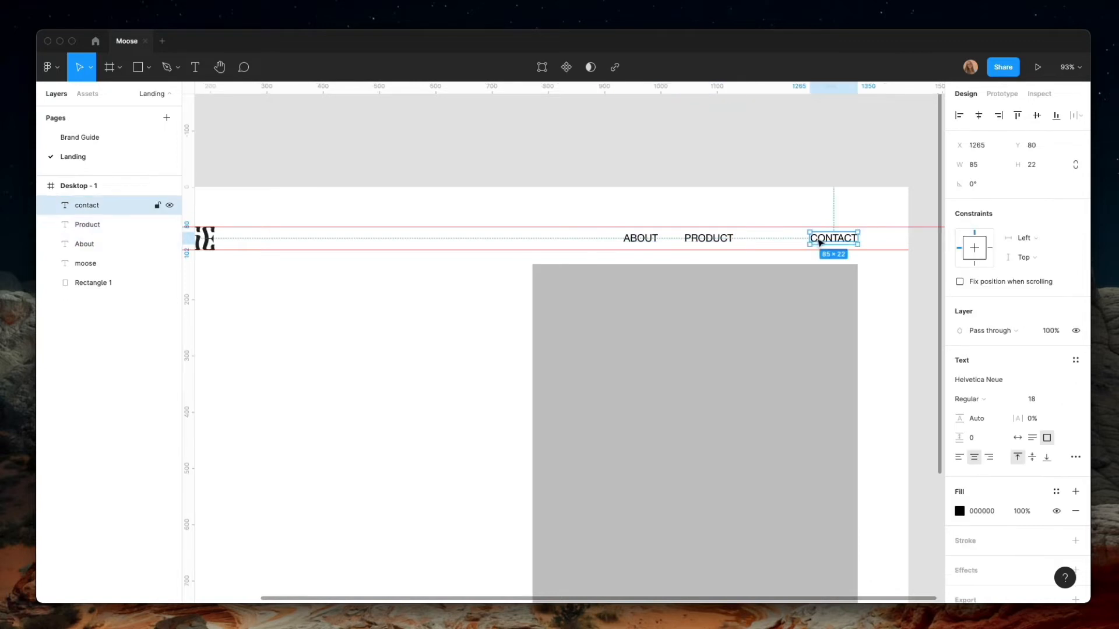
# Draw a rectangle about 131 × 43 between the guides, flush with the image placeholder's right edge, and layer it behind the CONTACT text
pyautogui.moveTo(820, 242); pyautogui.dragTo(857, 226)
pyautogui.click(138, 67)
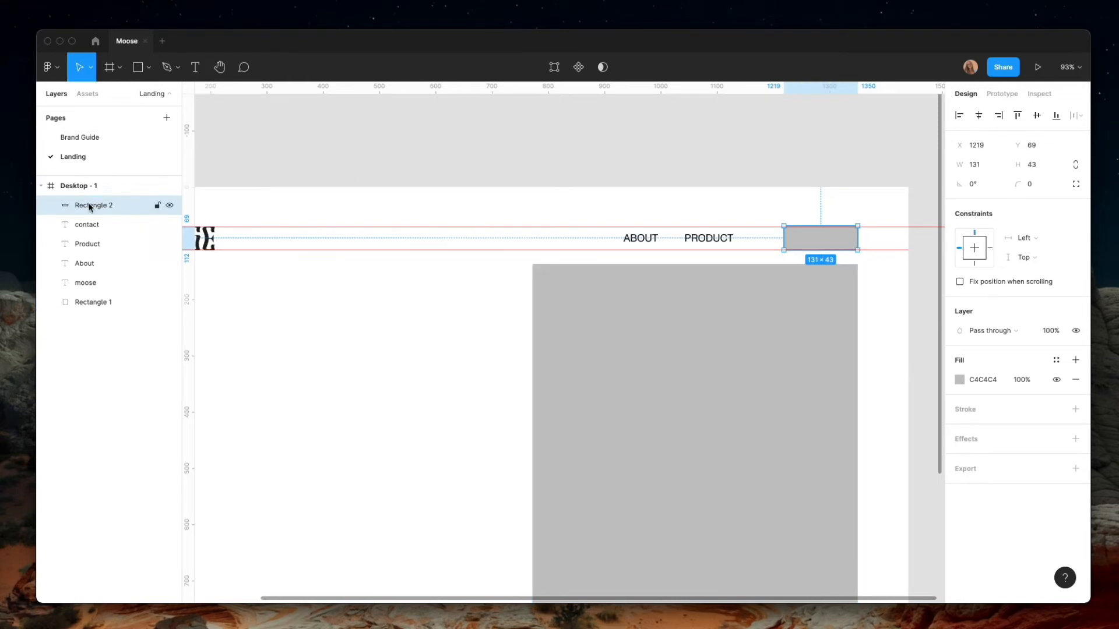
pyautogui.moveTo(89, 205); pyautogui.dragTo(113, 237)
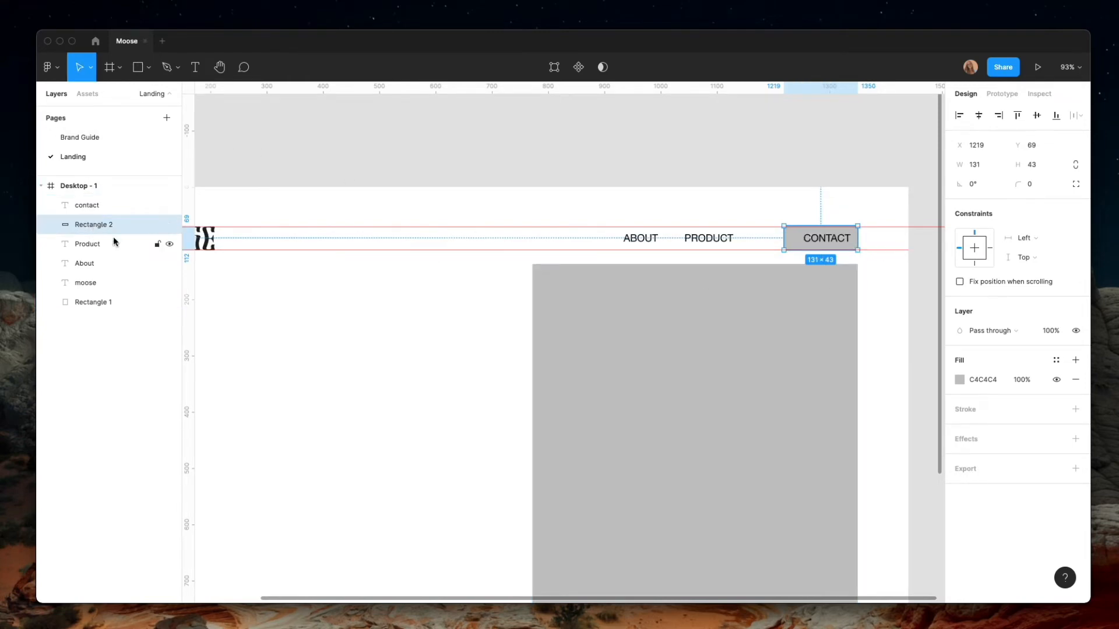
# Centre the CONTACT text horizontally on its small gray rectangle
pyautogui.click(835, 237)
pyautogui.keyDown('shift'); pyautogui.click(789, 240); pyautogui.keyUp('shift')
pyautogui.click(984, 114)
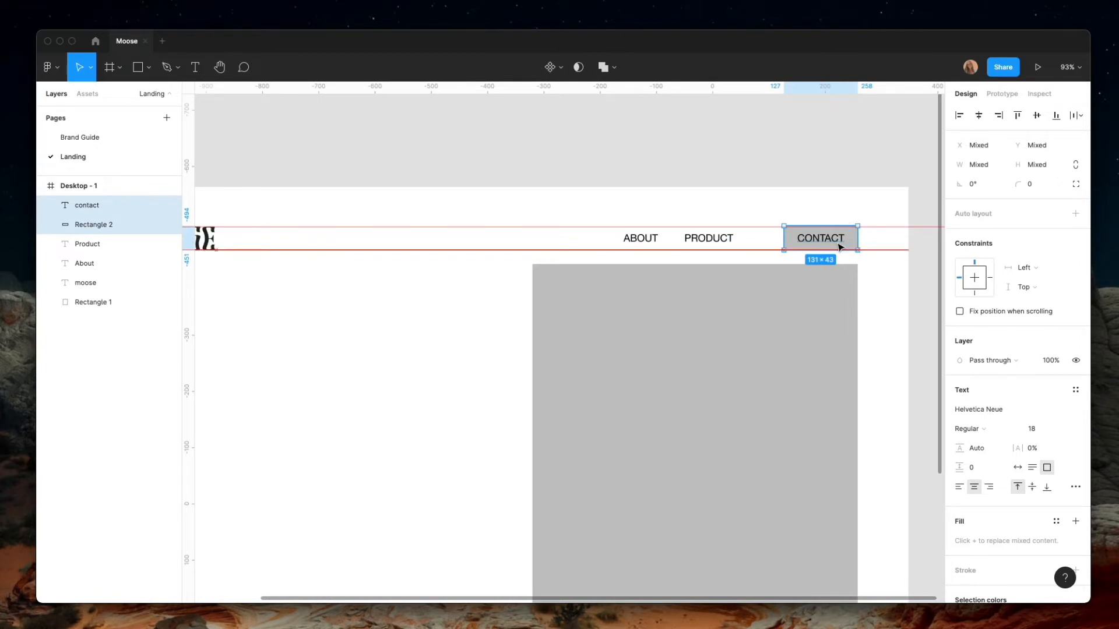
pyautogui.moveTo(840, 244); pyautogui.dragTo(837, 245)
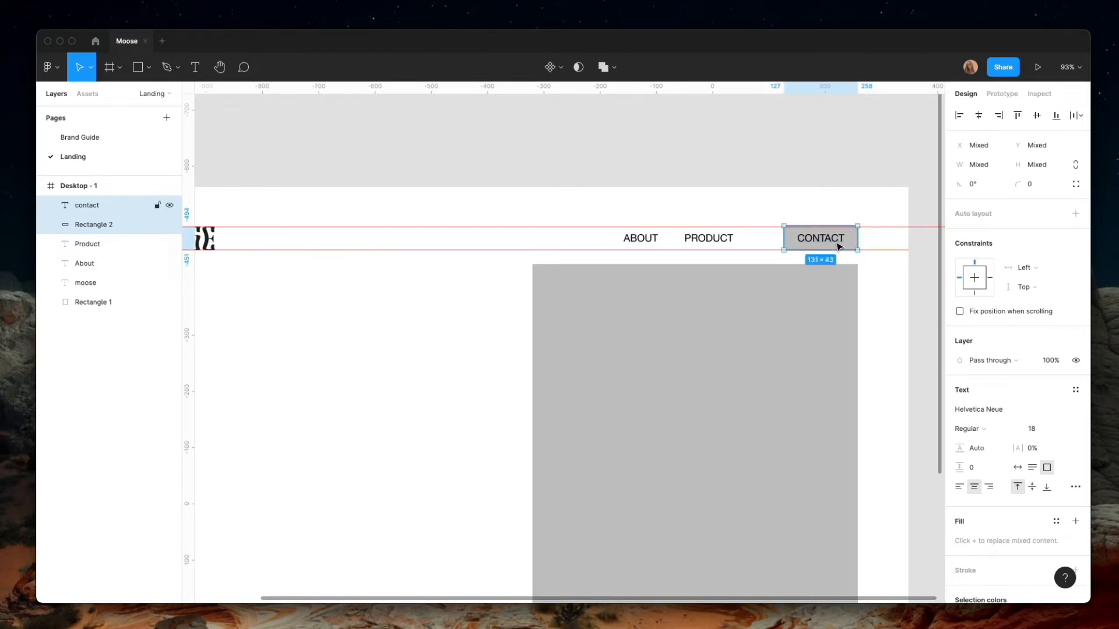
pyautogui.click(592, 268)
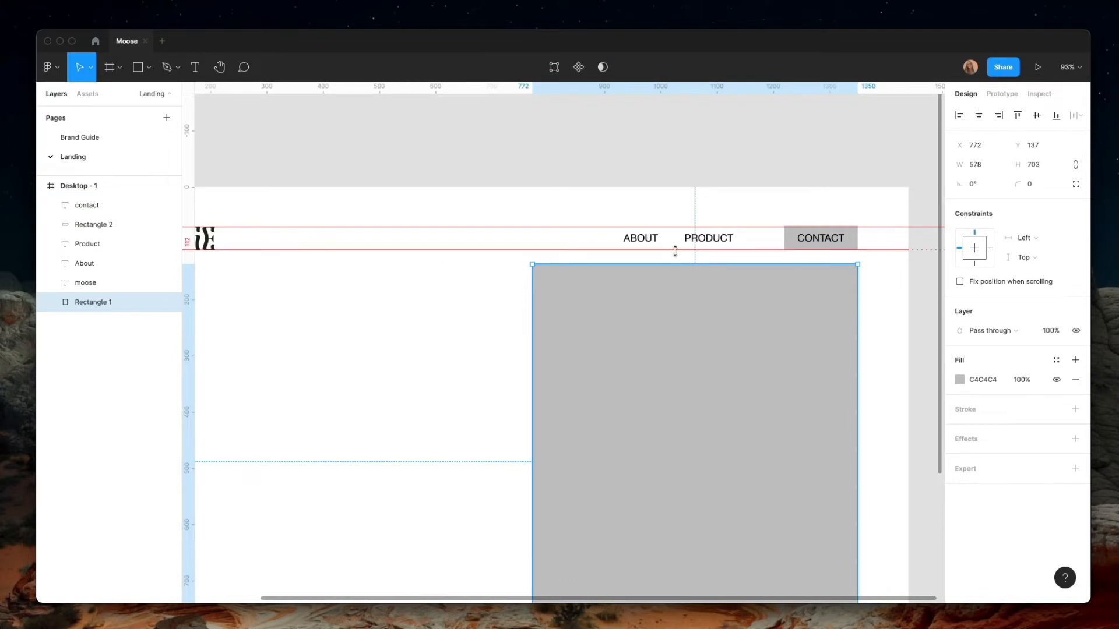
# Move the ABOUT and PRODUCT texts together slightly to the right, closer to the CONTACT button
pyautogui.click(691, 240)
pyautogui.keyDown('shift'); pyautogui.click(637, 240); pyautogui.keyUp('shift')
pyautogui.moveTo(637, 240); pyautogui.dragTo(648, 241)
pyautogui.click(516, 301)
pyautogui.scroll(-5, 558, 323)
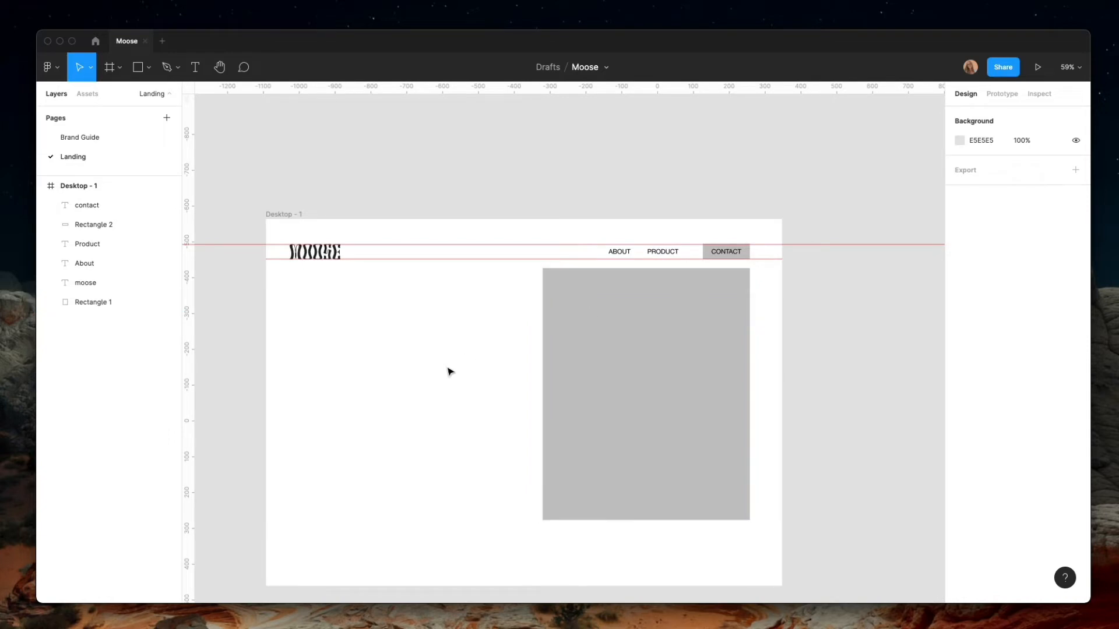
# Add vertical guides at the logo's left edge and at the gray image placeholder's right edge
pyautogui.moveTo(182, 355); pyautogui.dragTo(277, 375)
pyautogui.moveTo(199, 390); pyautogui.dragTo(749, 422)
pyautogui.click(611, 427)
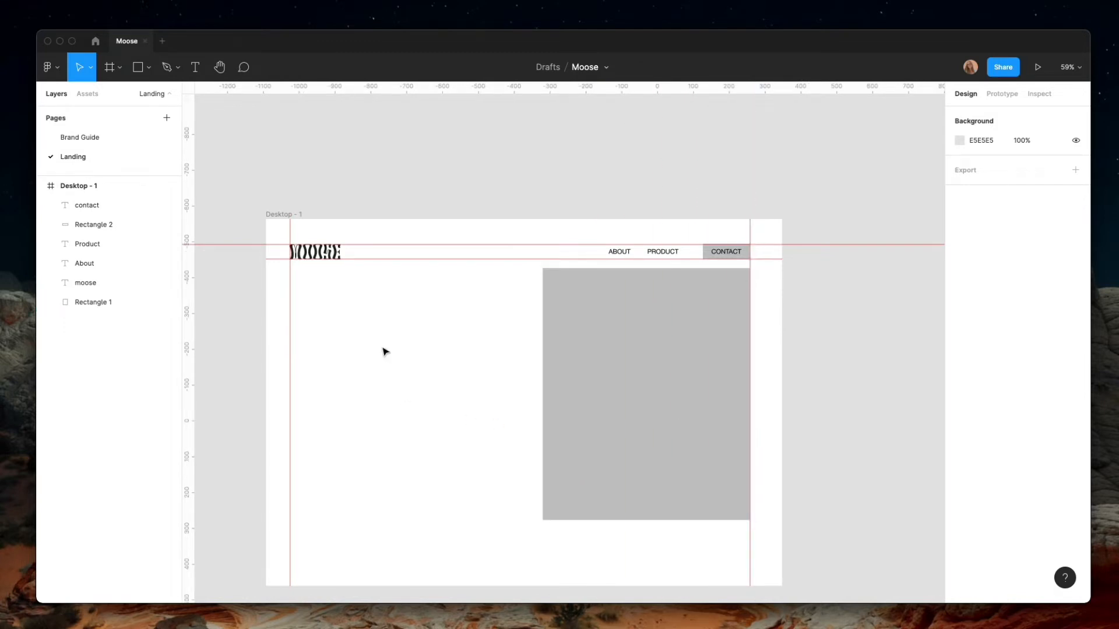
pyautogui.scroll(-3, 385, 338)
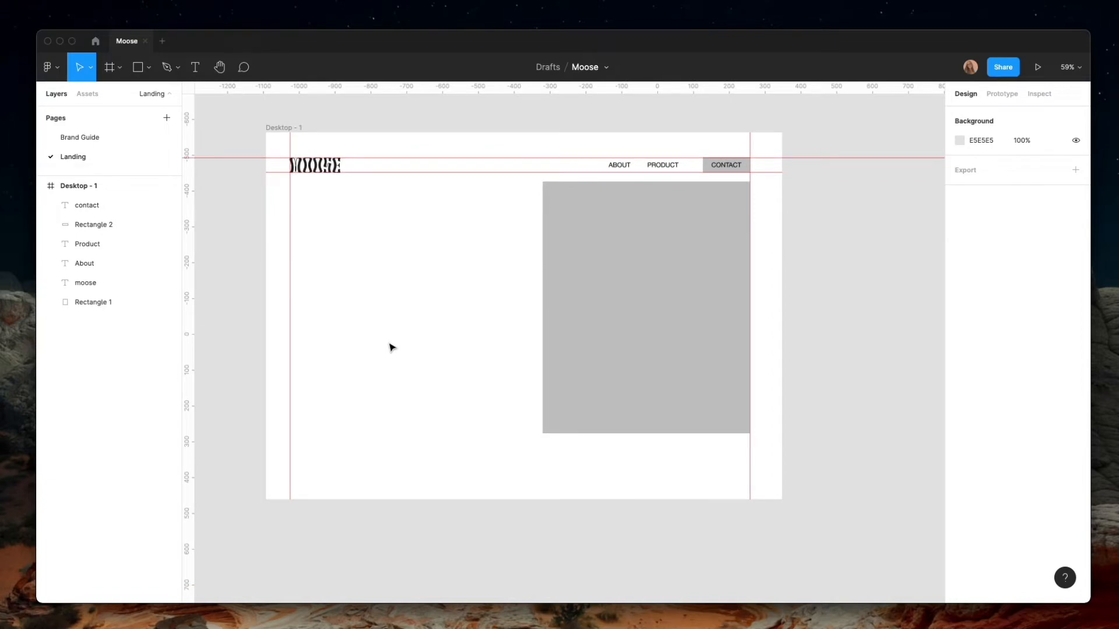
pyautogui.scroll(2, 389, 348)
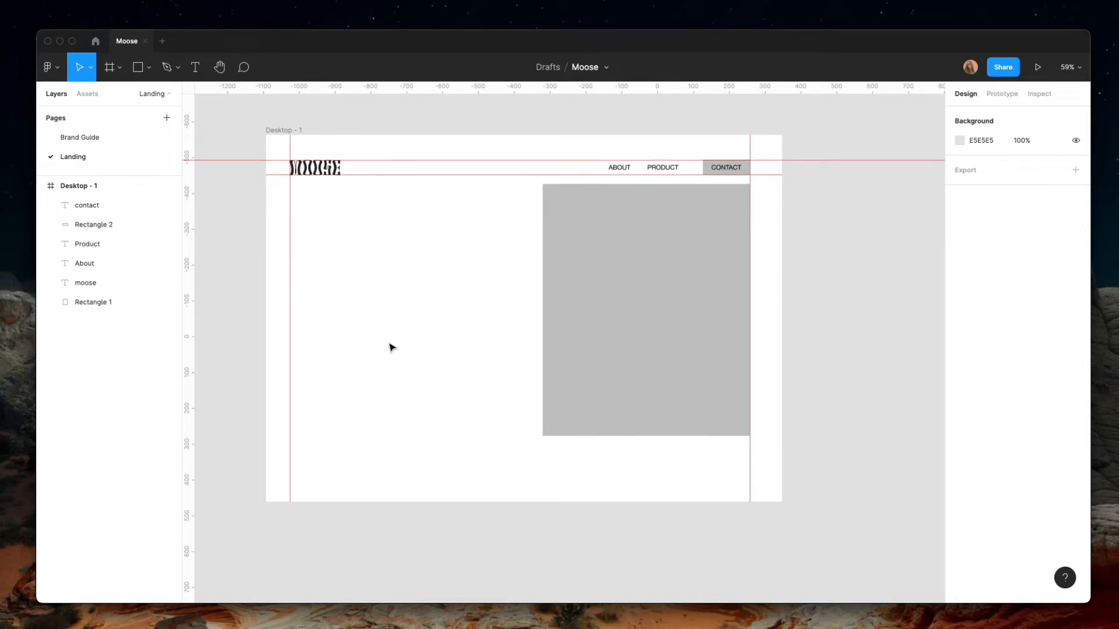
# Create a text box about 969 × 414 below the header, overlapping the image placeholder, reading "You Deserve nice things"
pyautogui.click(196, 67)
pyautogui.moveTo(311, 220); pyautogui.dragTo(658, 369)
pyautogui.write('Yo')
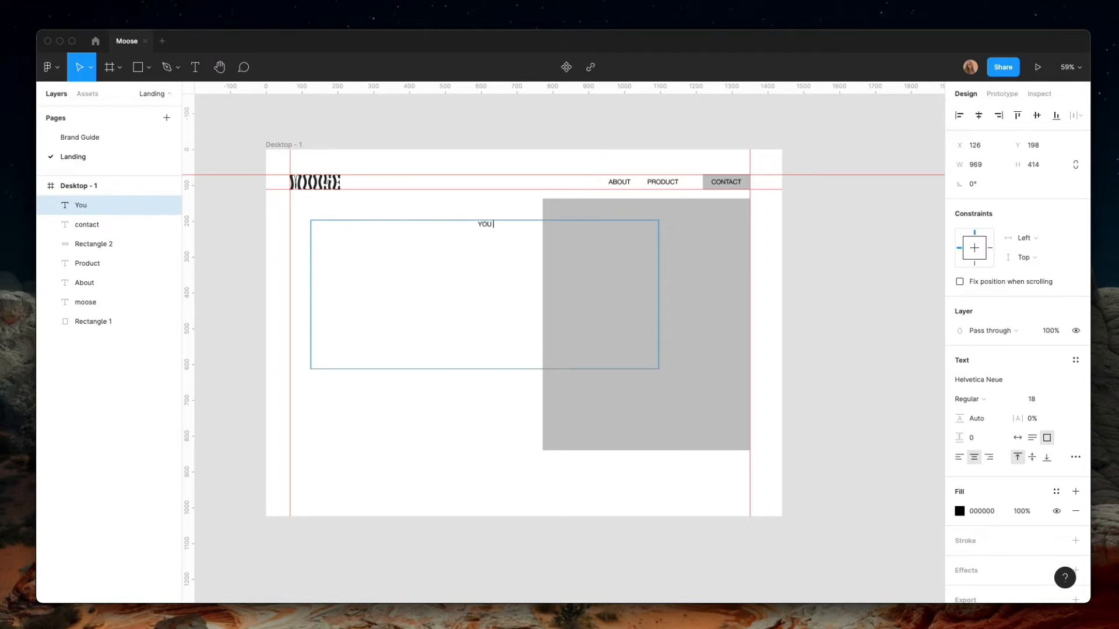
pyautogui.write('u Deserve nice things')
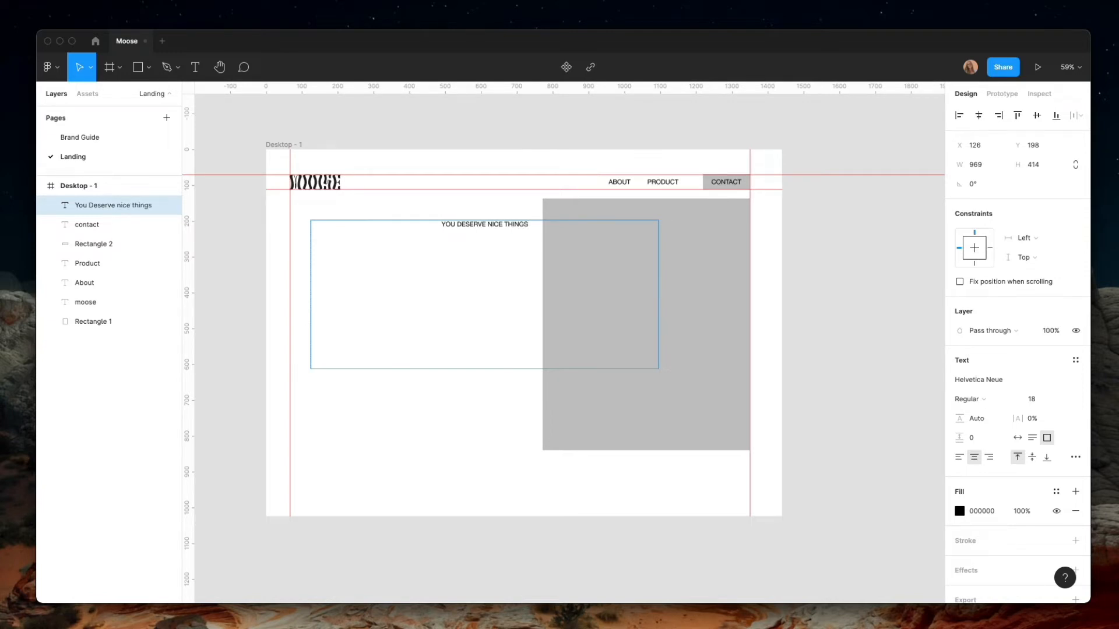
# Set the headline's font to Robertson at size 150
pyautogui.press('super+a')
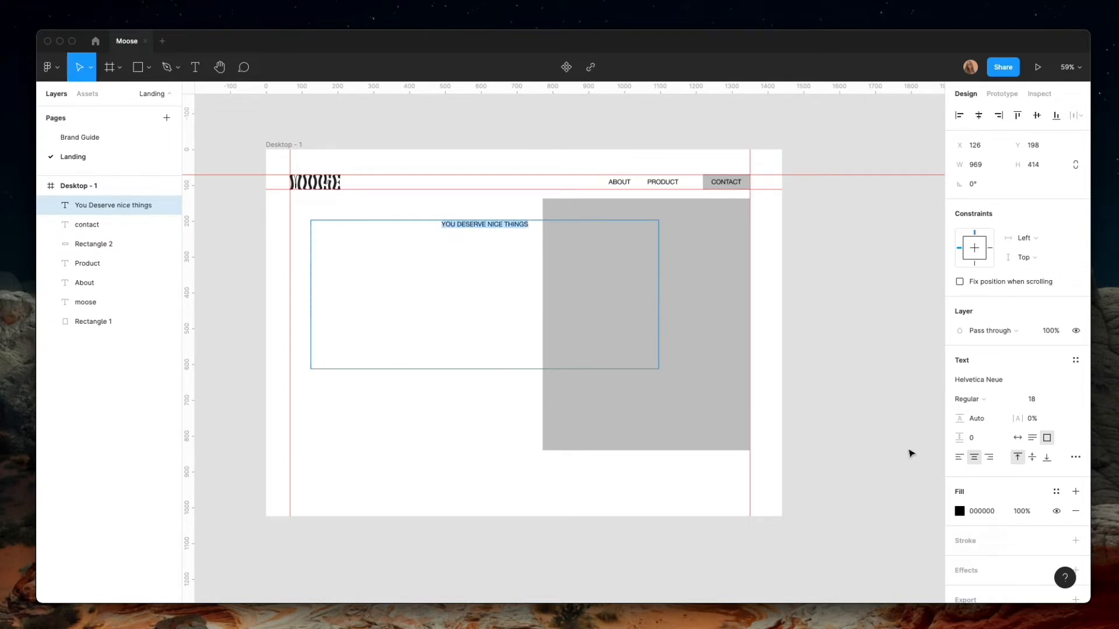
pyautogui.click(1002, 380)
pyautogui.write('Robertson')
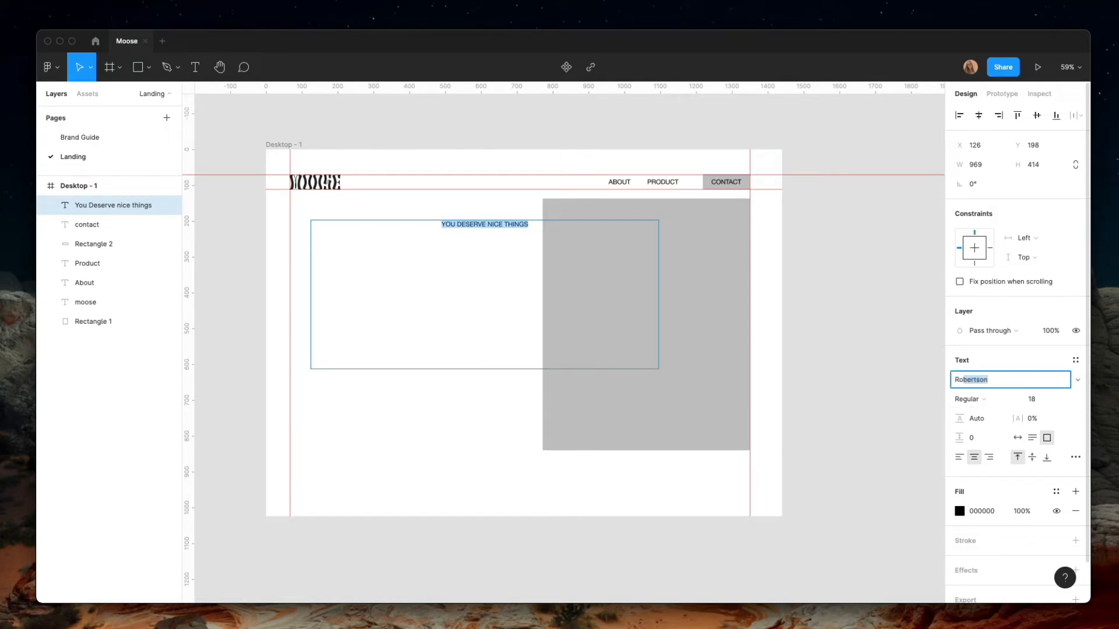
pyautogui.press('Return')
pyautogui.click(1033, 399)
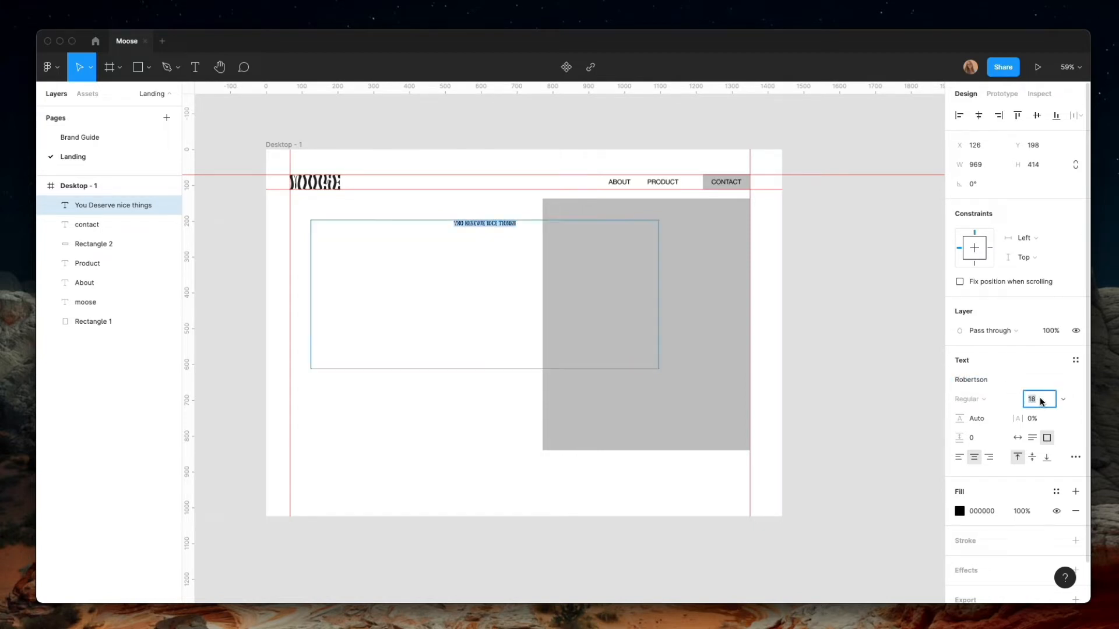
pyautogui.write('150')
pyautogui.press('Return')
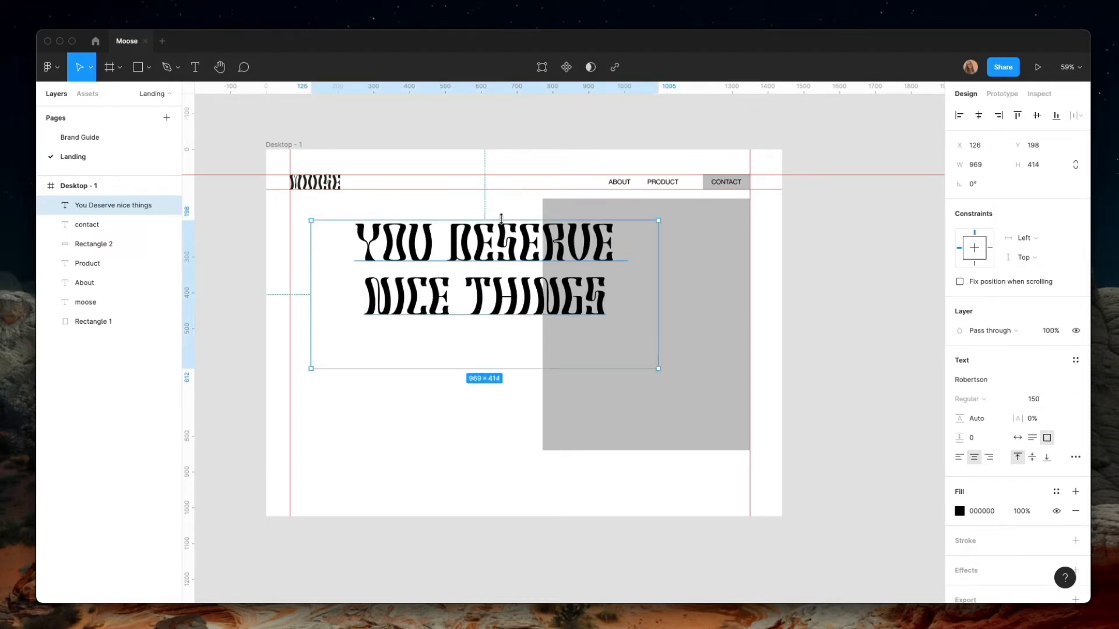
# Shorten the headline's text box to about 262 high, left-align its text and move it right to about X 250
pyautogui.moveTo(500, 221); pyautogui.dragTo(500, 274)
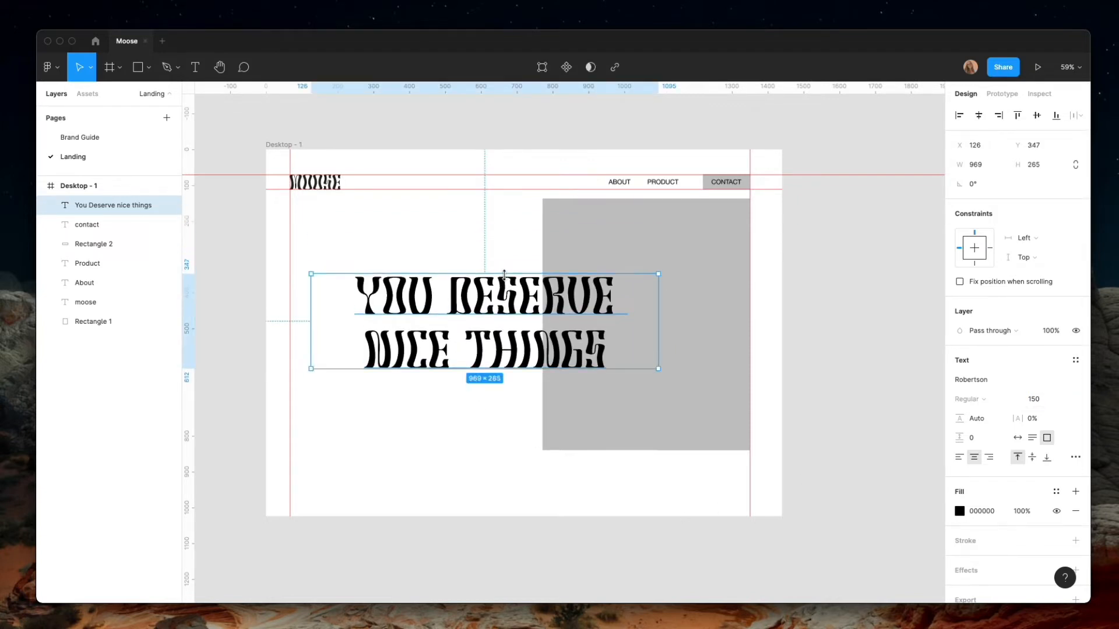
pyautogui.click(959, 457)
pyautogui.moveTo(435, 335); pyautogui.dragTo(479, 339)
# Move the image placeholder down slightly below the header, and reposition the headline at about X 206, Y 363
pyautogui.click(553, 264)
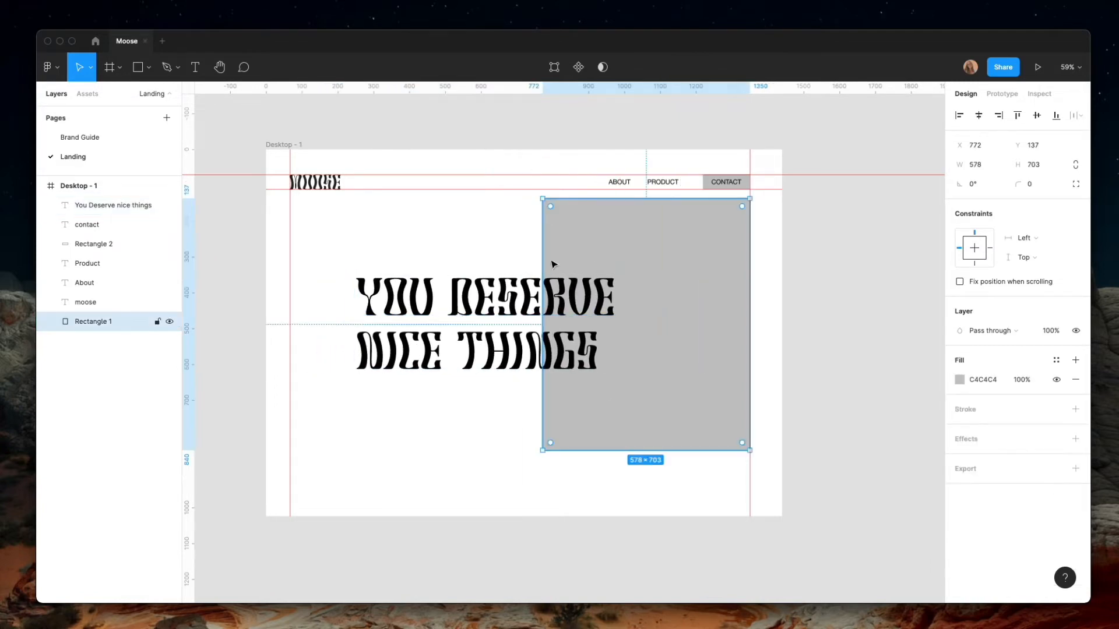
pyautogui.keyDown('shift'); pyautogui.click(487, 326); pyautogui.keyUp('shift')
pyautogui.moveTo(575, 230); pyautogui.dragTo(574, 245)
pyautogui.click(414, 413)
pyautogui.click(111, 205)
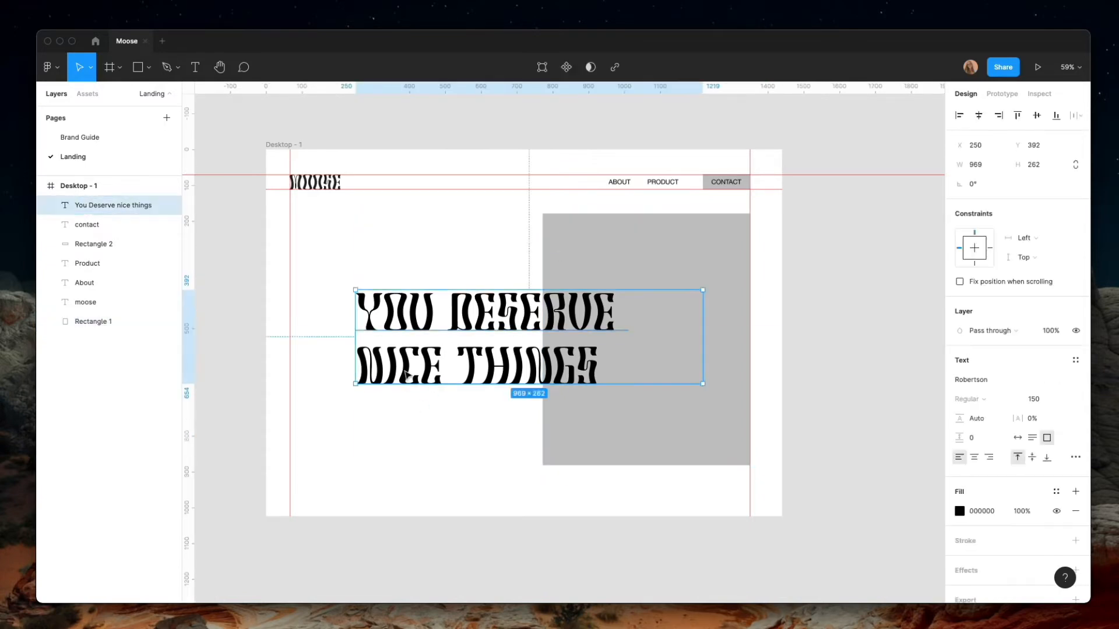
pyautogui.moveTo(409, 376)
pyautogui.mouseDown()
pyautogui.moveTo(391, 373)
pyautogui.moveTo(403, 370)
pyautogui.mouseUp()
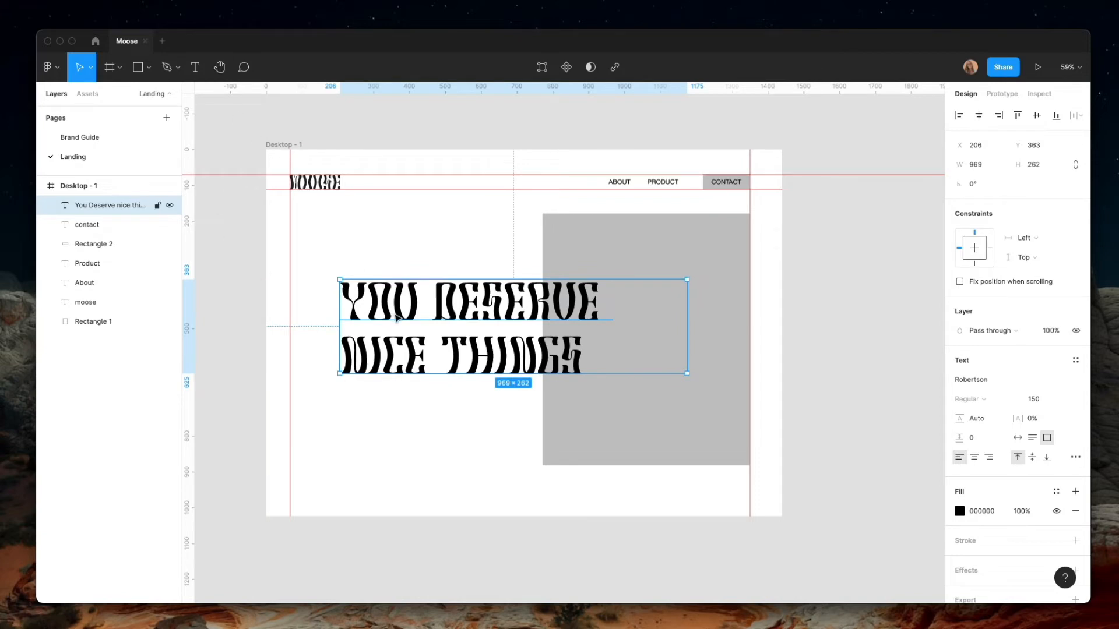
# Add a text box about 564 × 86 beneath the headline, aligned with its left edge, reading "10% off your first orde"
pyautogui.click(204, 70)
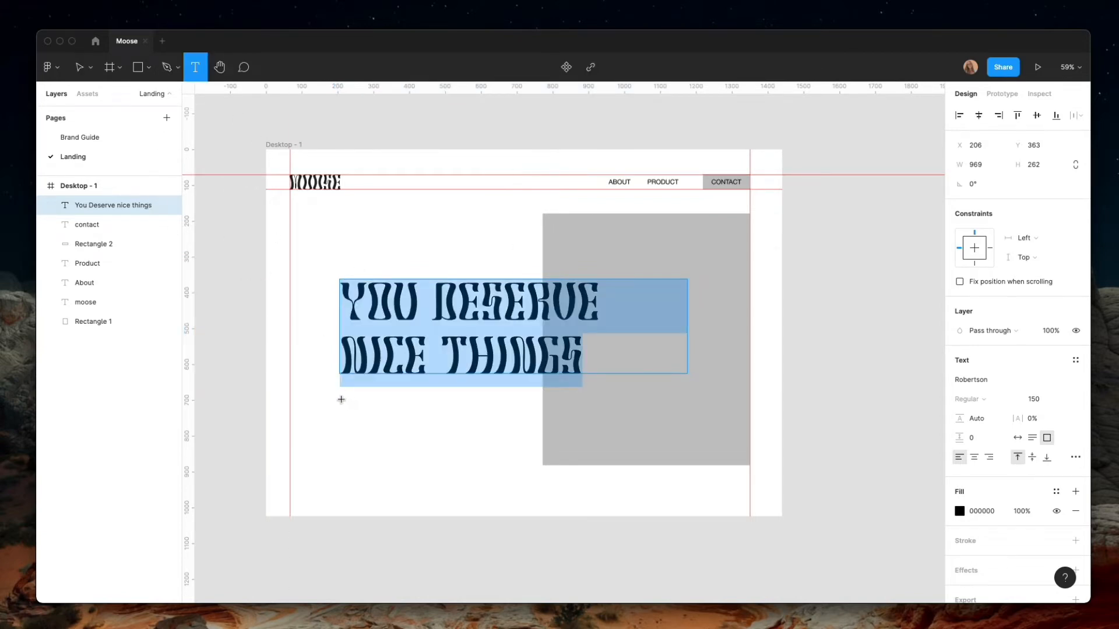
pyautogui.moveTo(341, 398); pyautogui.dragTo(545, 430)
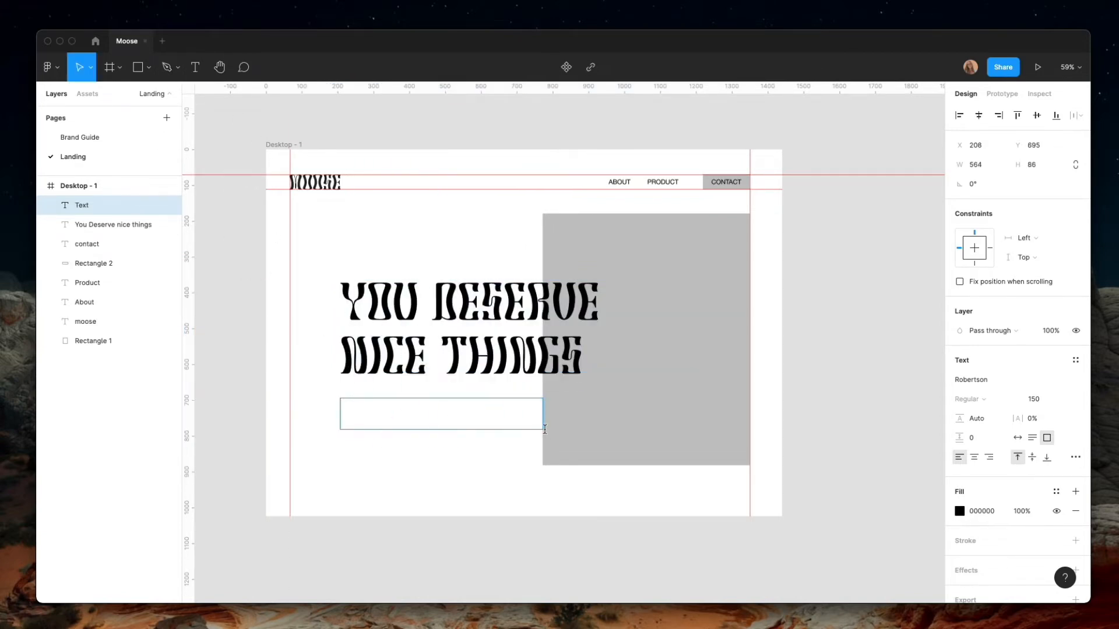
pyautogui.write('10%')
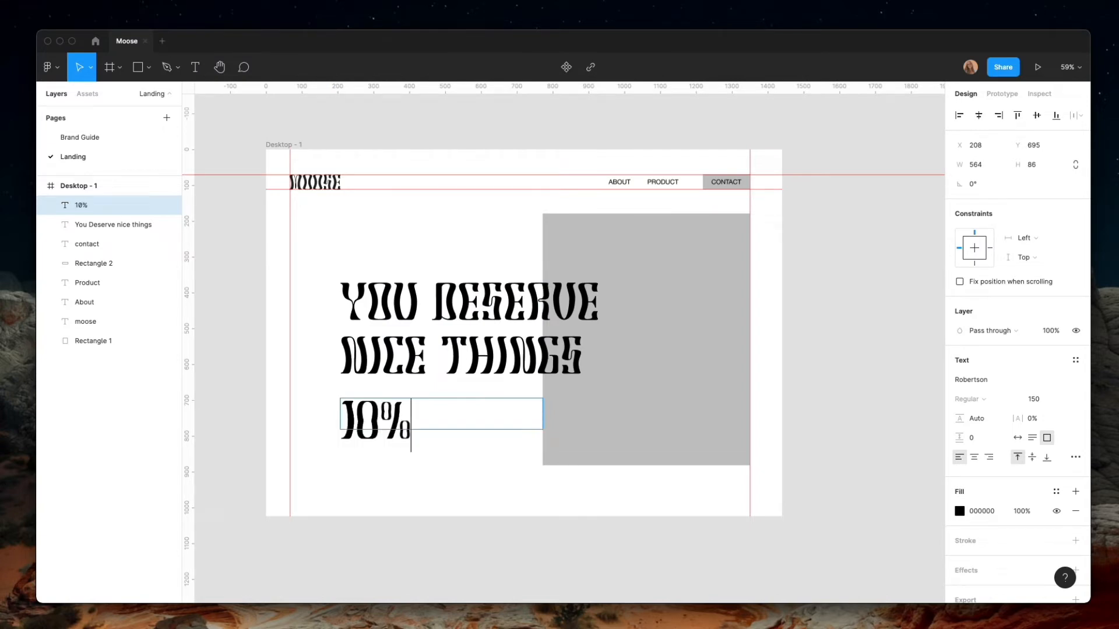
pyautogui.press('BackSpace')
pyautogui.write('% of')
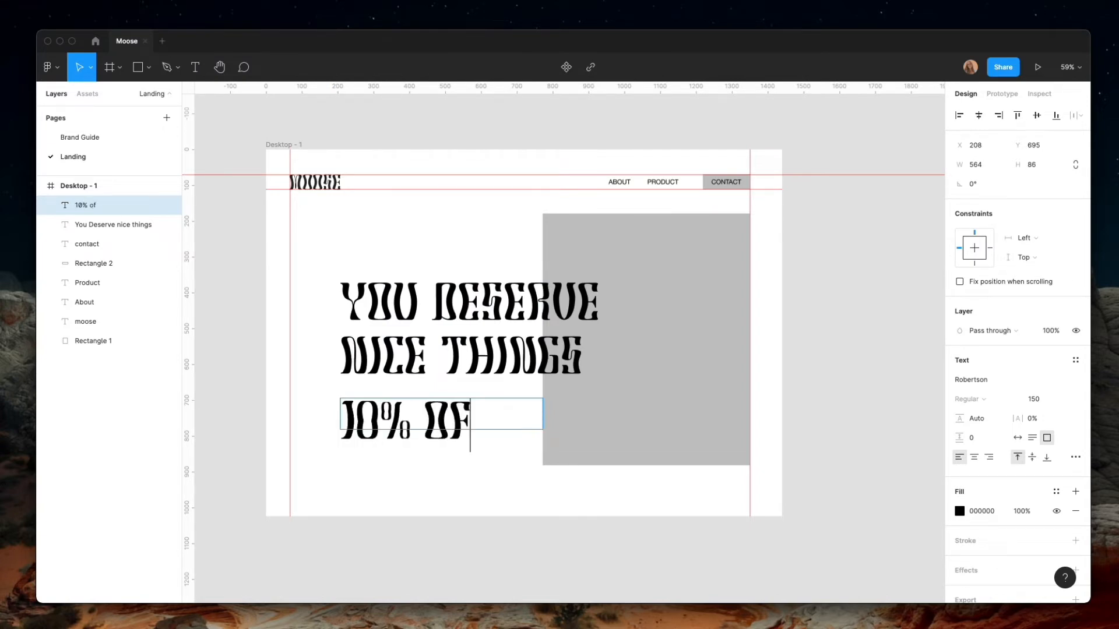
pyautogui.write('f your ')
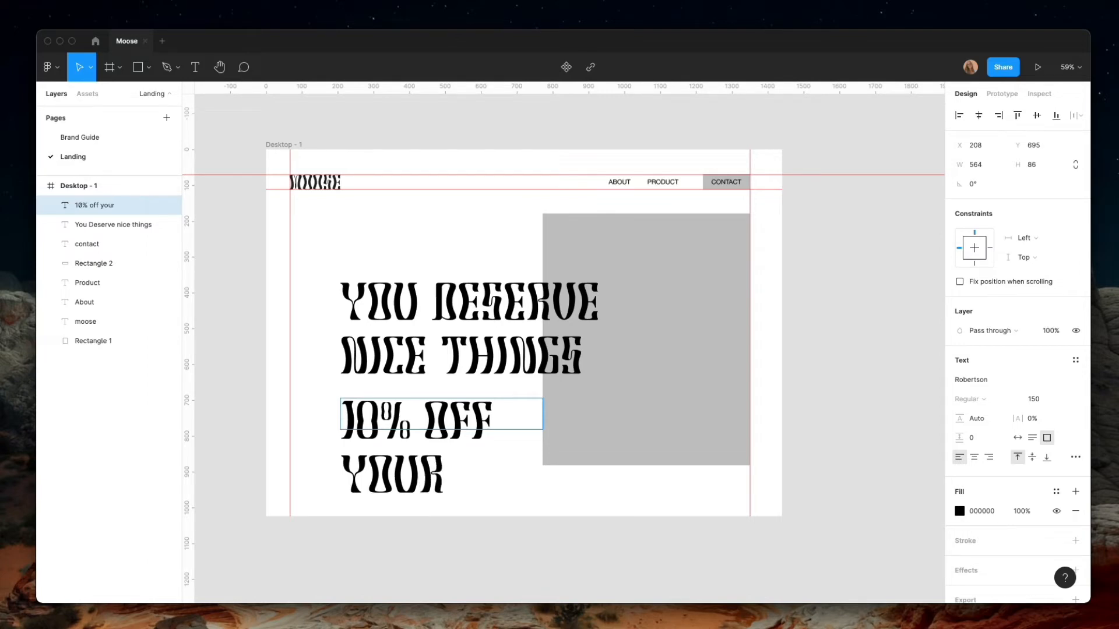
pyautogui.write('first')
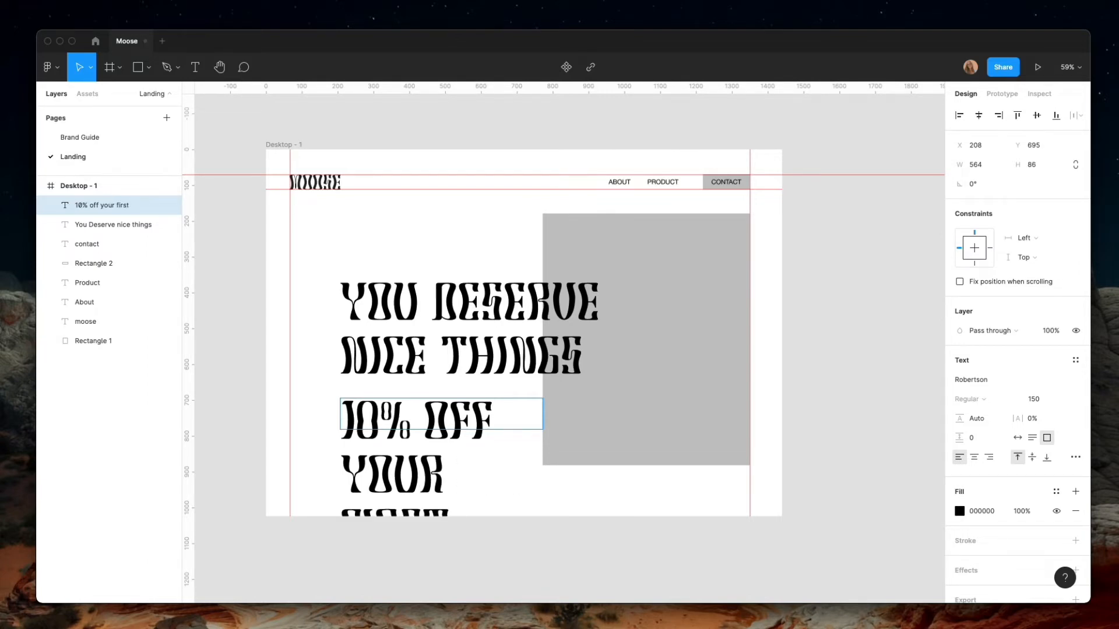
pyautogui.write(' orde')
pyautogui.press('Escape')
# Enlarge the discount text's box to about 913 × 494 and set its font to Helvetica Neue
pyautogui.moveTo(504, 429); pyautogui.dragTo(514, 576)
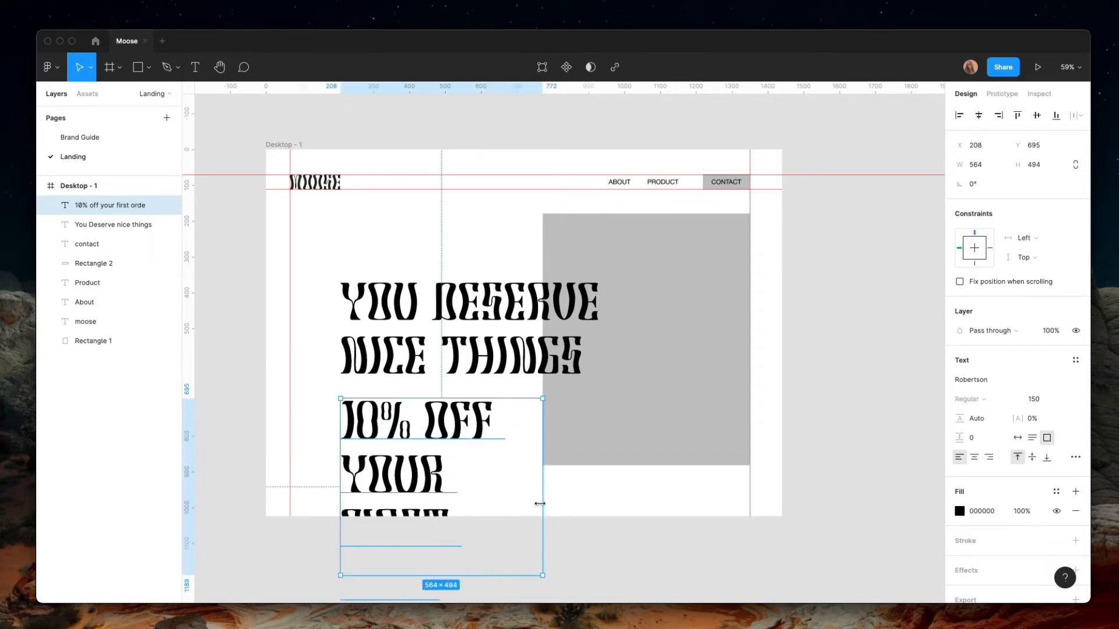
pyautogui.moveTo(542, 505); pyautogui.dragTo(669, 498)
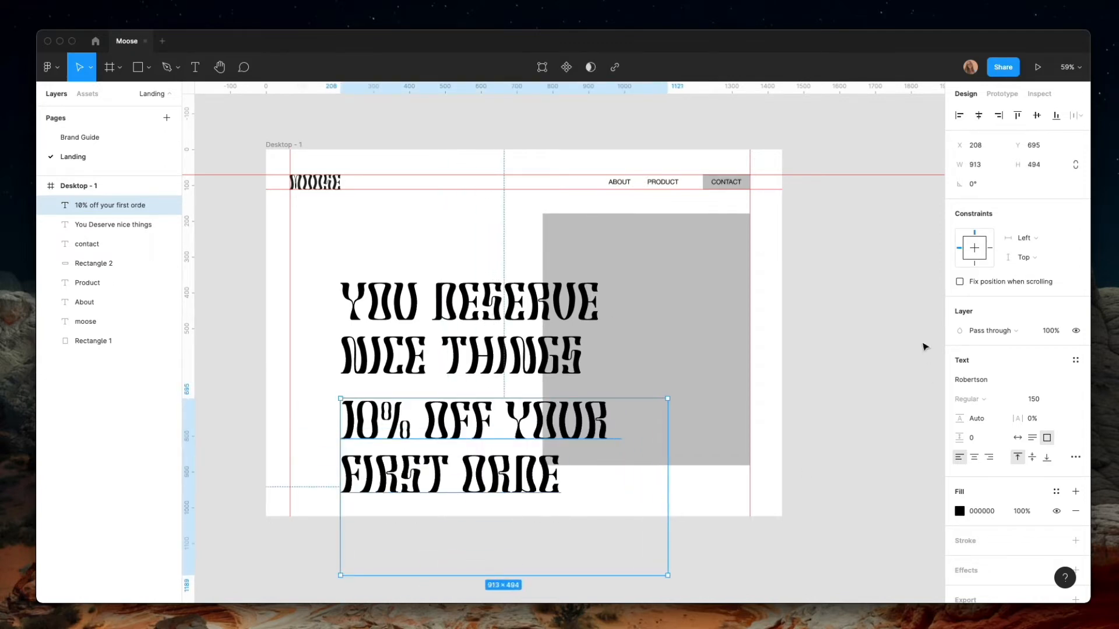
pyautogui.click(959, 380)
pyautogui.write('Hele')
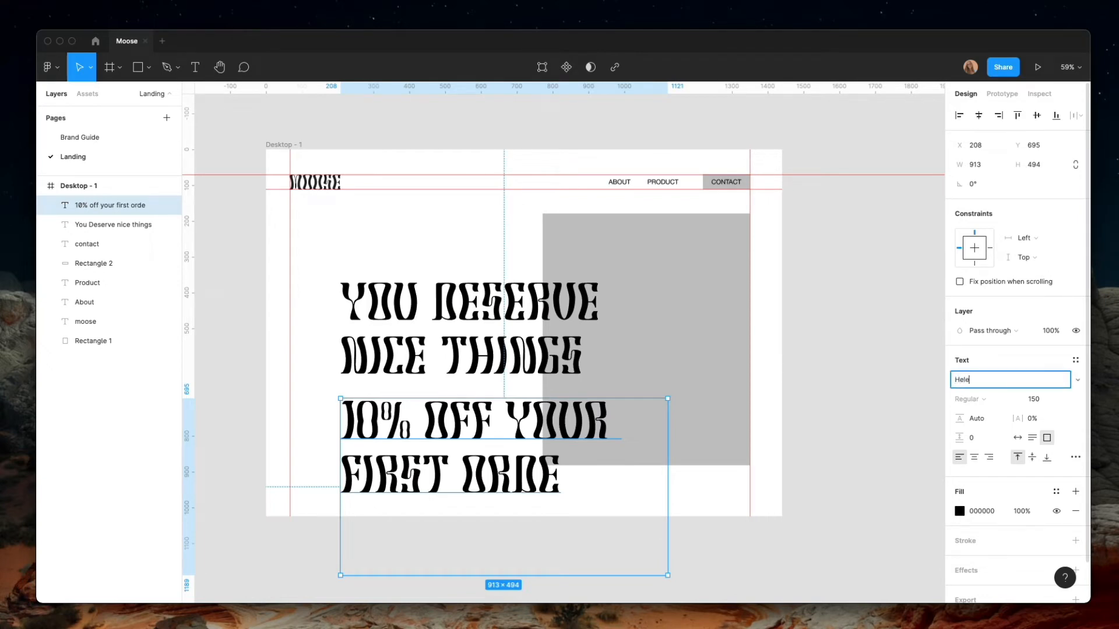
pyautogui.press('BackSpace')
pyautogui.write('vetica')
pyautogui.press('Down')
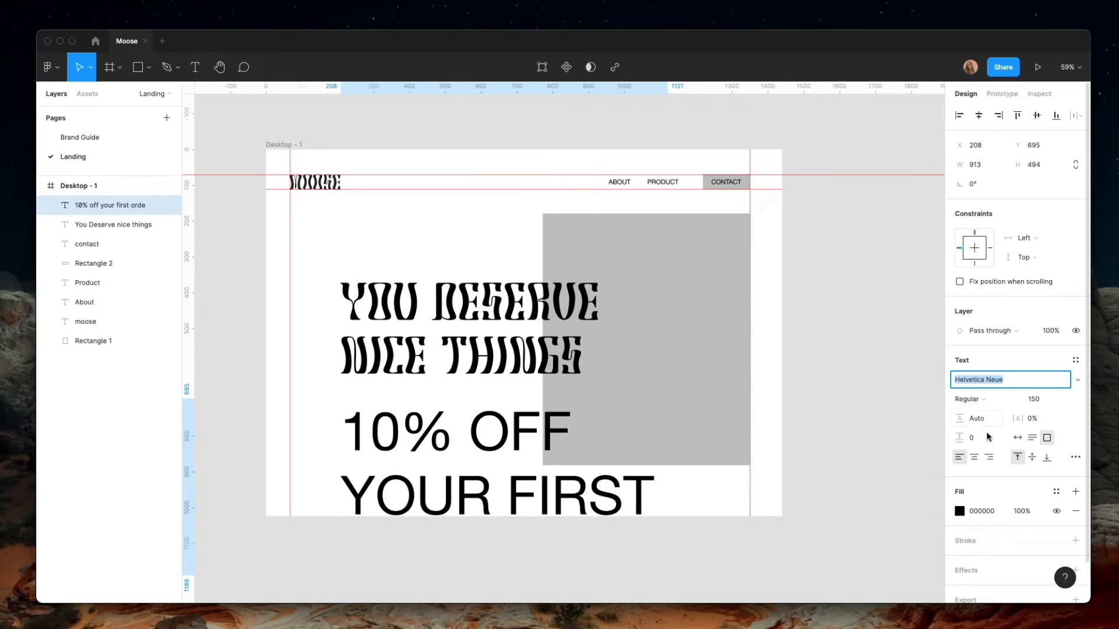
# Reduce the discount text's font size to 60 so it fits on one line
pyautogui.click(1039, 401)
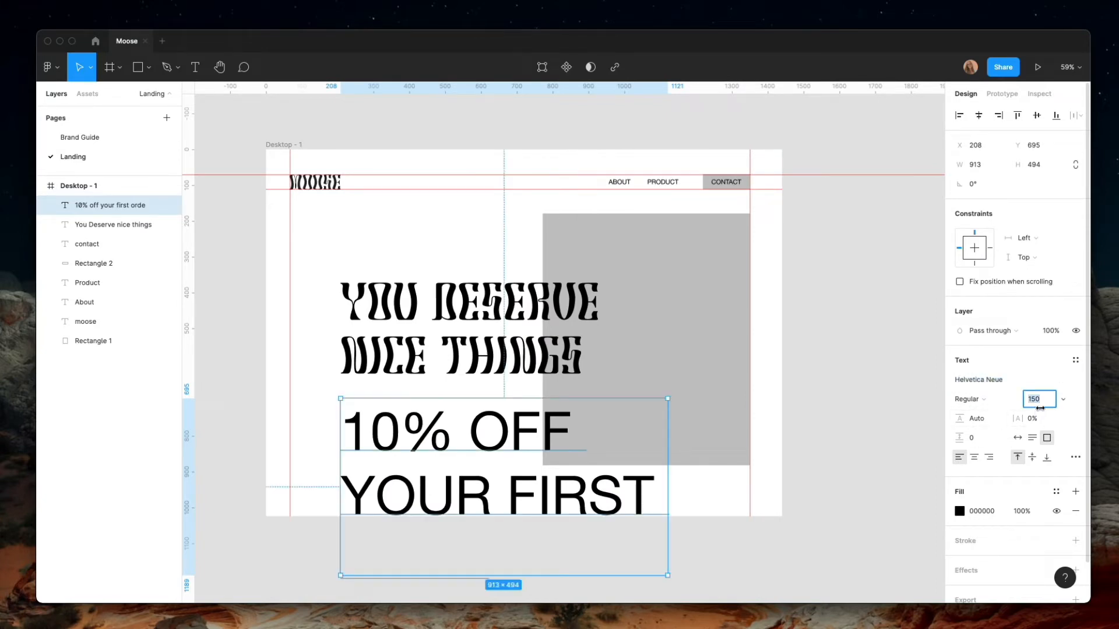
pyautogui.write('80')
pyautogui.press('Return')
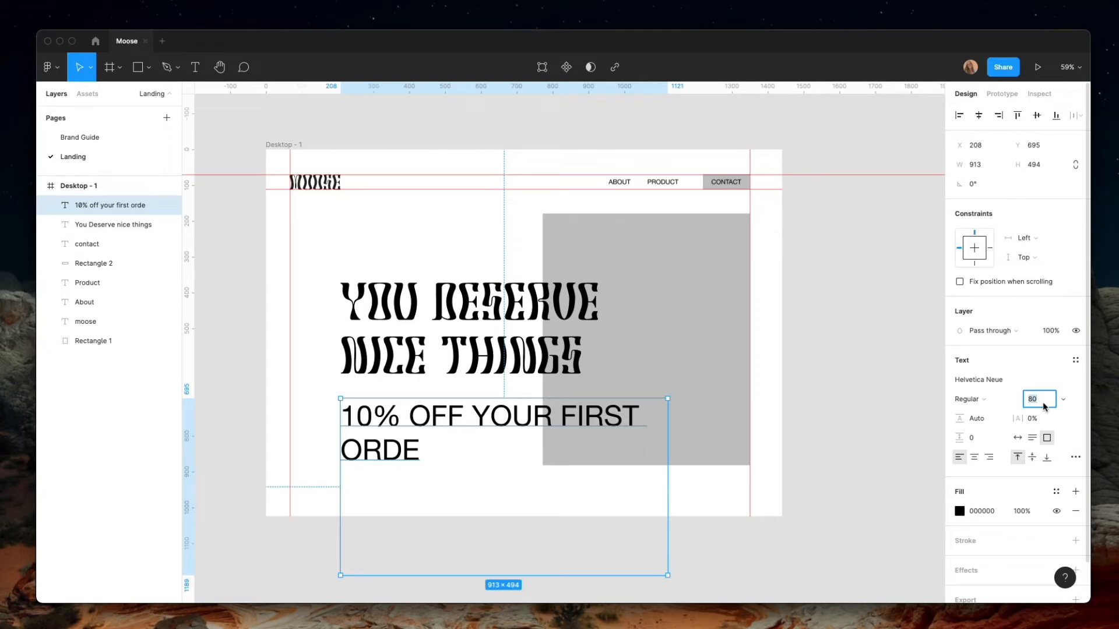
pyautogui.write('70')
pyautogui.press('Return')
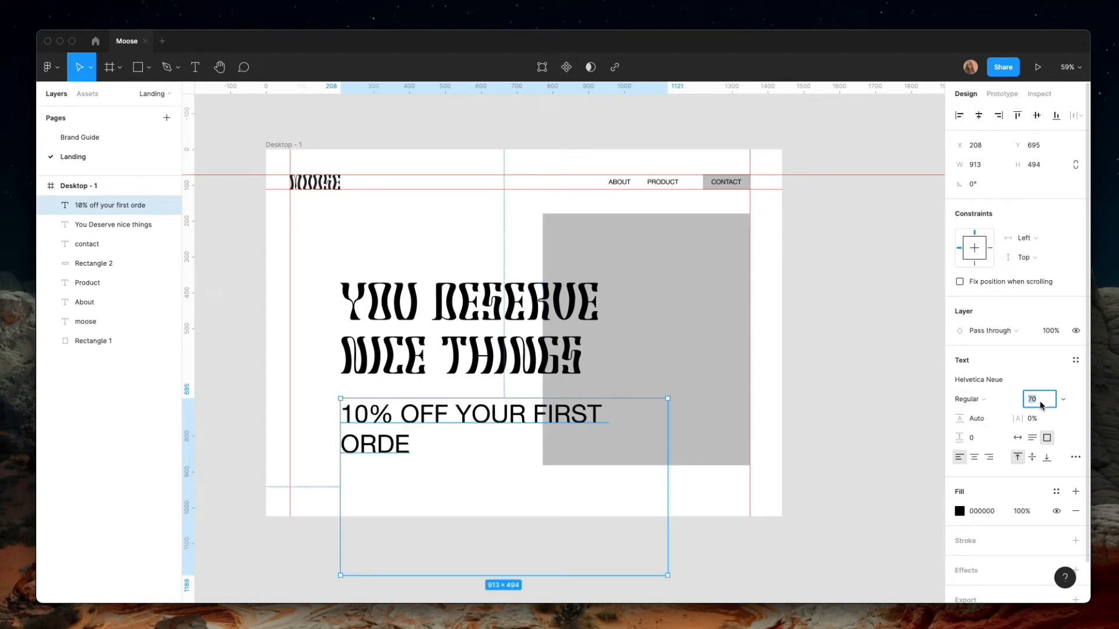
pyautogui.write('60')
pyautogui.press('Return')
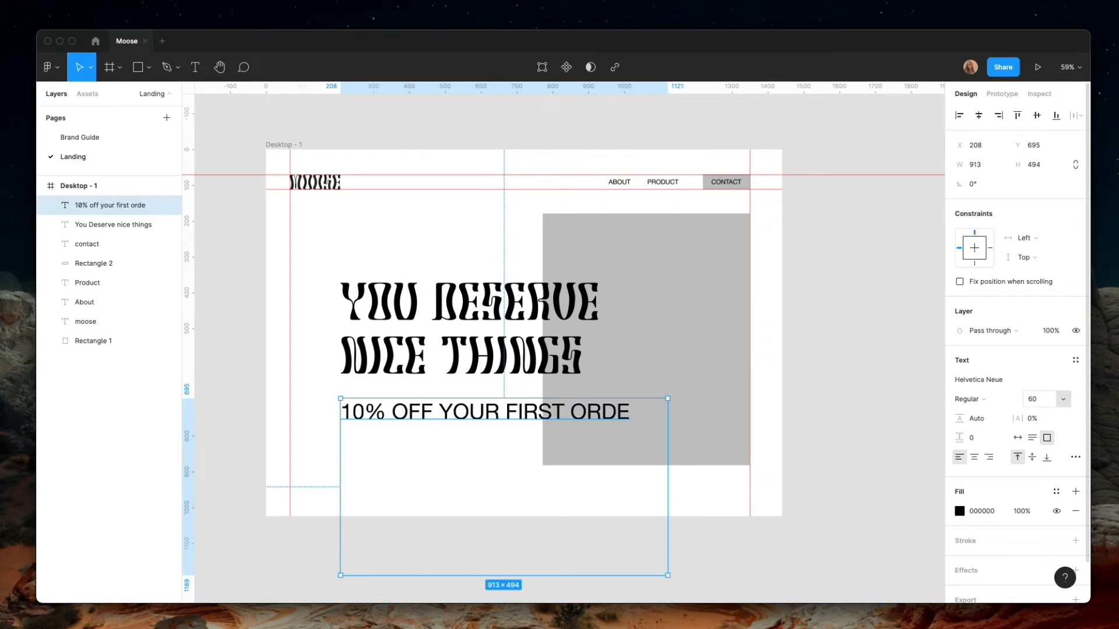
# Complete the discount line's last word as ORDER, shorten its box to about 84 high and move it up to about Y 675
pyautogui.press('Return')
pyautogui.click(638, 419)
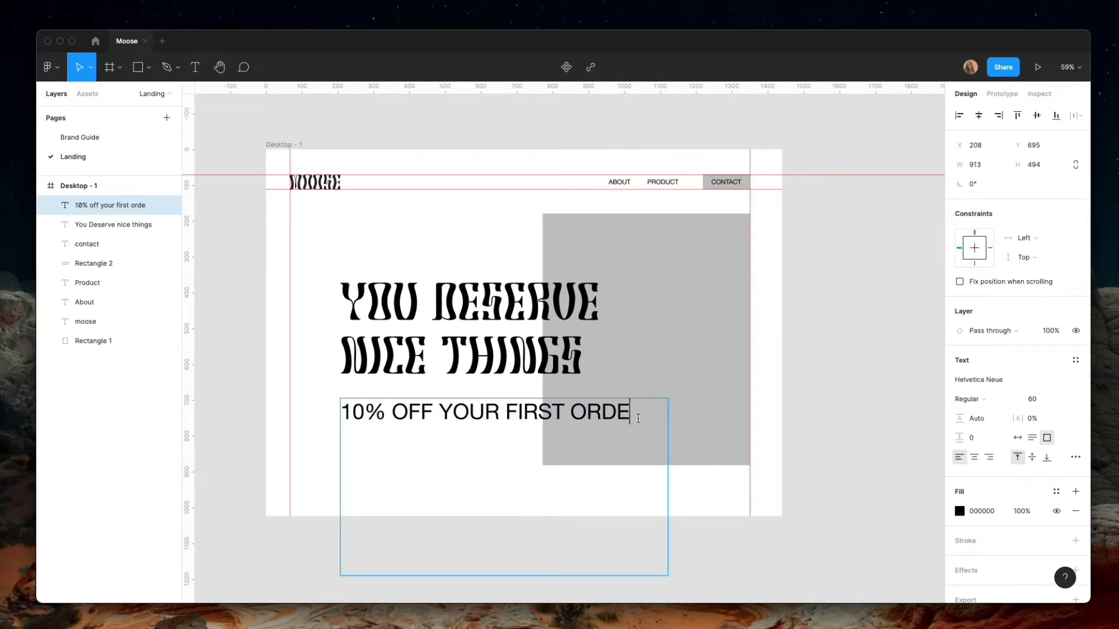
pyautogui.write('R')
pyautogui.press('Escape')
pyautogui.moveTo(639, 576); pyautogui.dragTo(607, 412)
# Set the discount line's font weight to Light and move it up closer to the headline, to about Y 665
pyautogui.click(1003, 400)
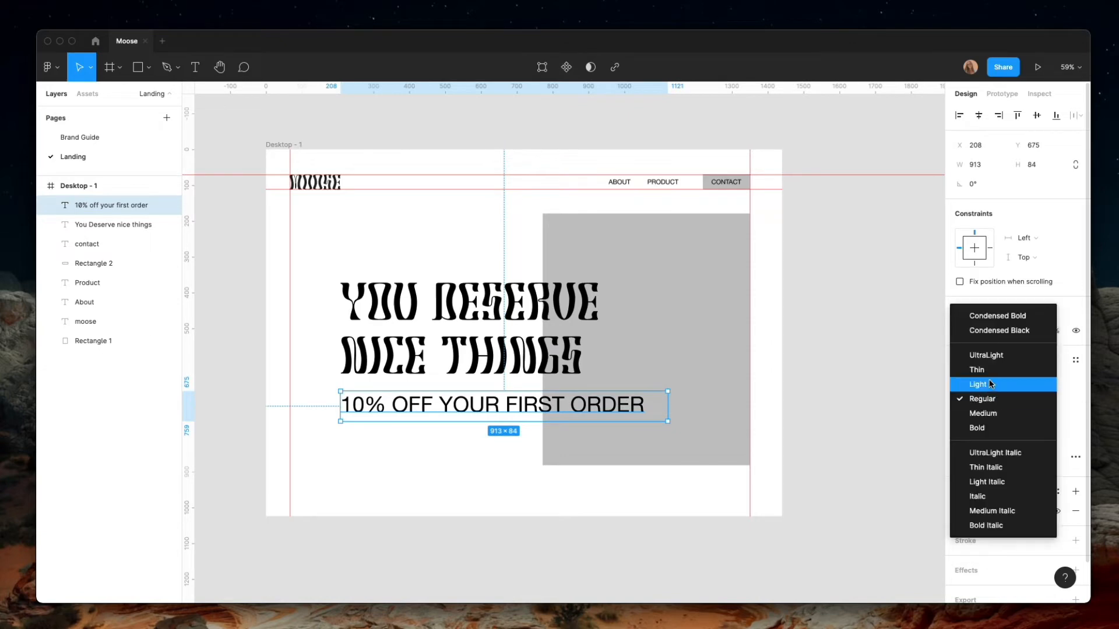
pyautogui.click(983, 384)
pyautogui.moveTo(560, 409); pyautogui.dragTo(560, 404)
# Draw a button rectangle about 277 × 74 beneath the discount line, near its left end
pyautogui.click(138, 68)
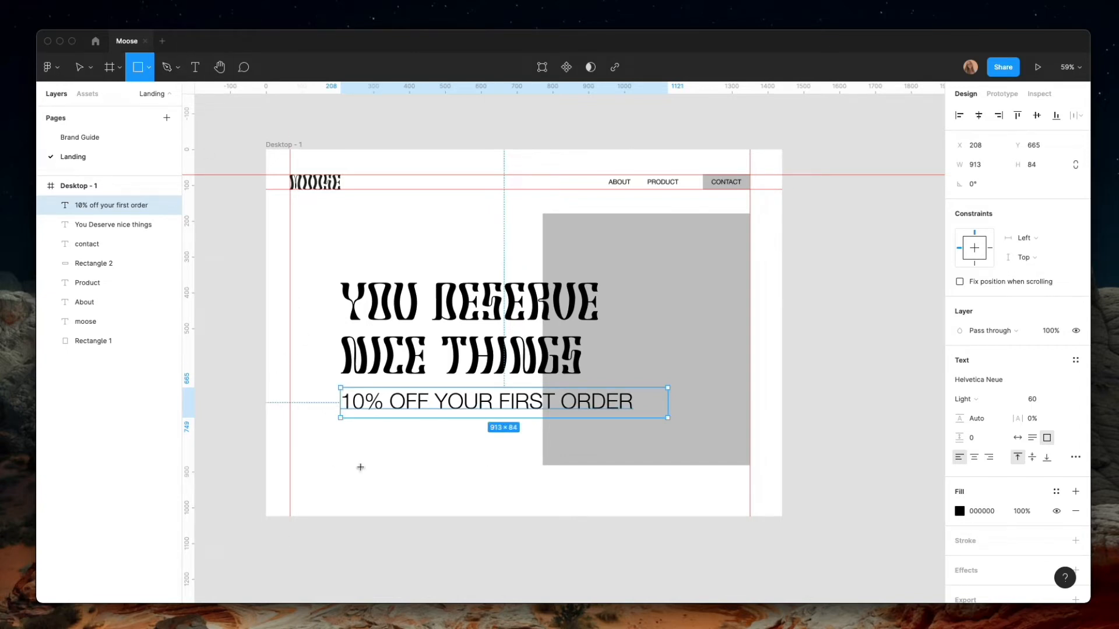
pyautogui.moveTo(348, 433)
pyautogui.mouseDown()
pyautogui.moveTo(447, 459)
pyautogui.moveTo(400, 455)
pyautogui.mouseUp()
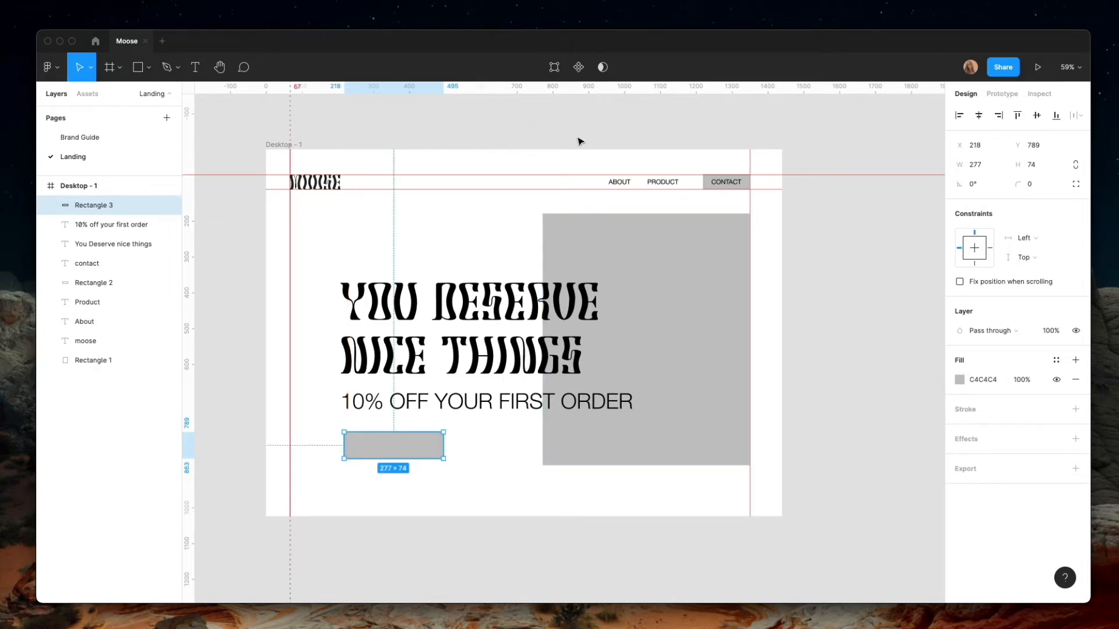
# Duplicate the headline, move the copy down over the button rectangle to about Y 732 and bring it above all other layers
pyautogui.click(415, 408)
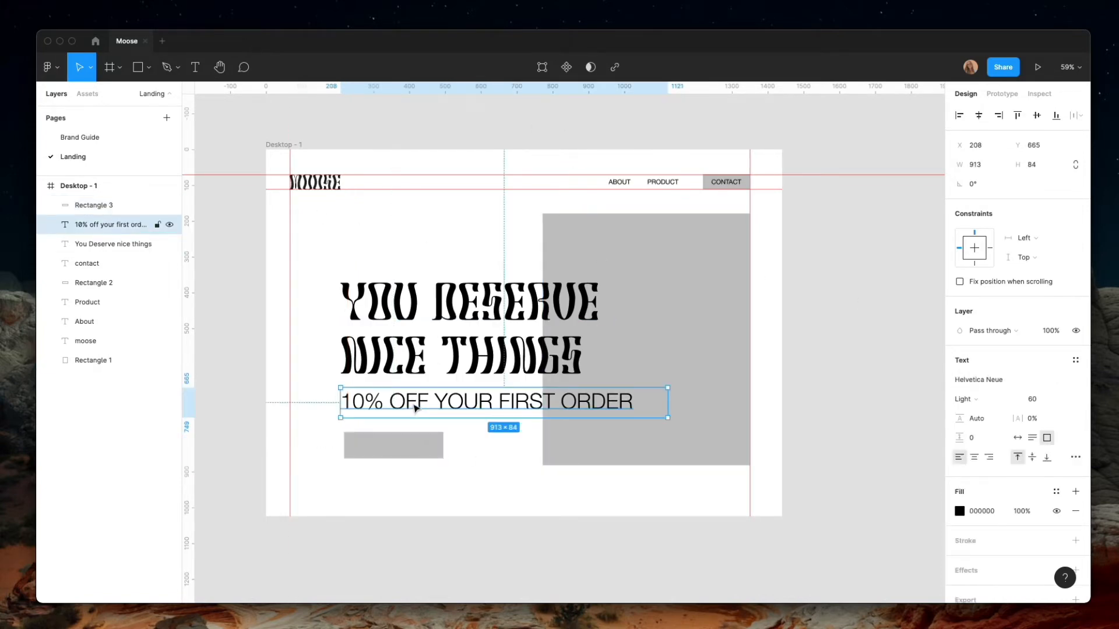
pyautogui.click(395, 347)
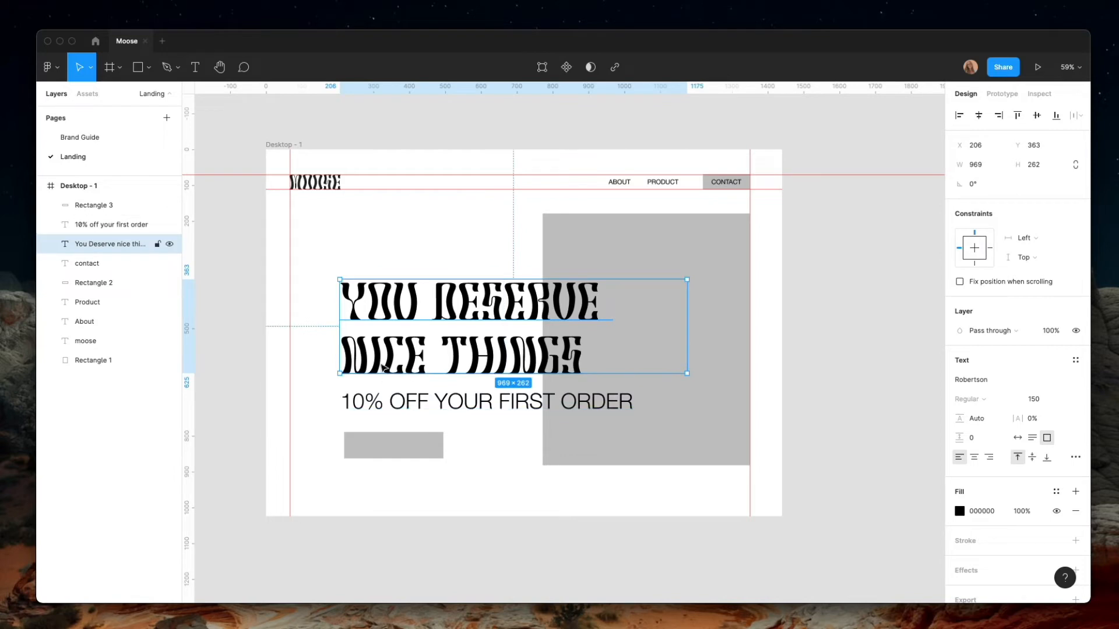
pyautogui.press('super+v')
pyautogui.moveTo(383, 351); pyautogui.dragTo(382, 484)
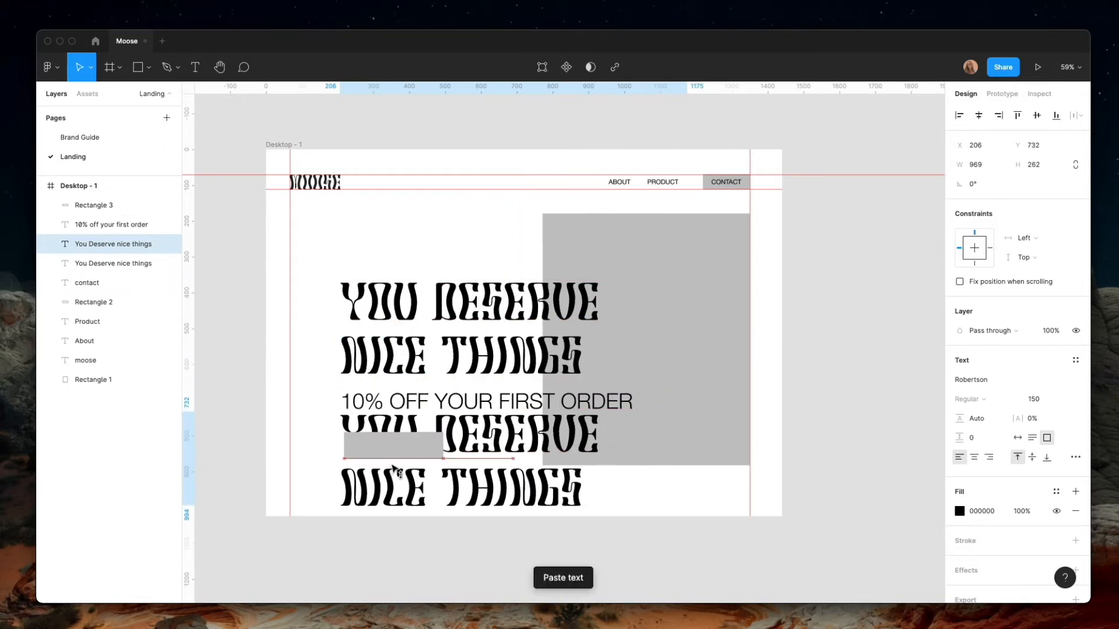
pyautogui.moveTo(110, 243); pyautogui.dragTo(110, 192)
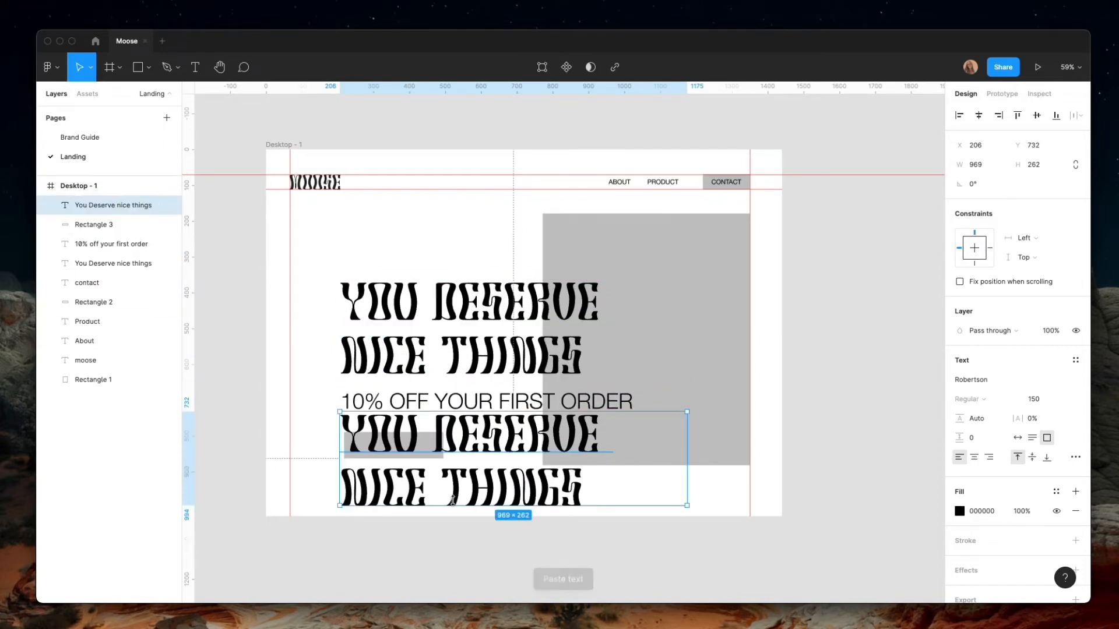
# Set the copied headline's font size to 40 and move it onto the button rectangle, to about X 250, Y 806
pyautogui.click(1047, 400)
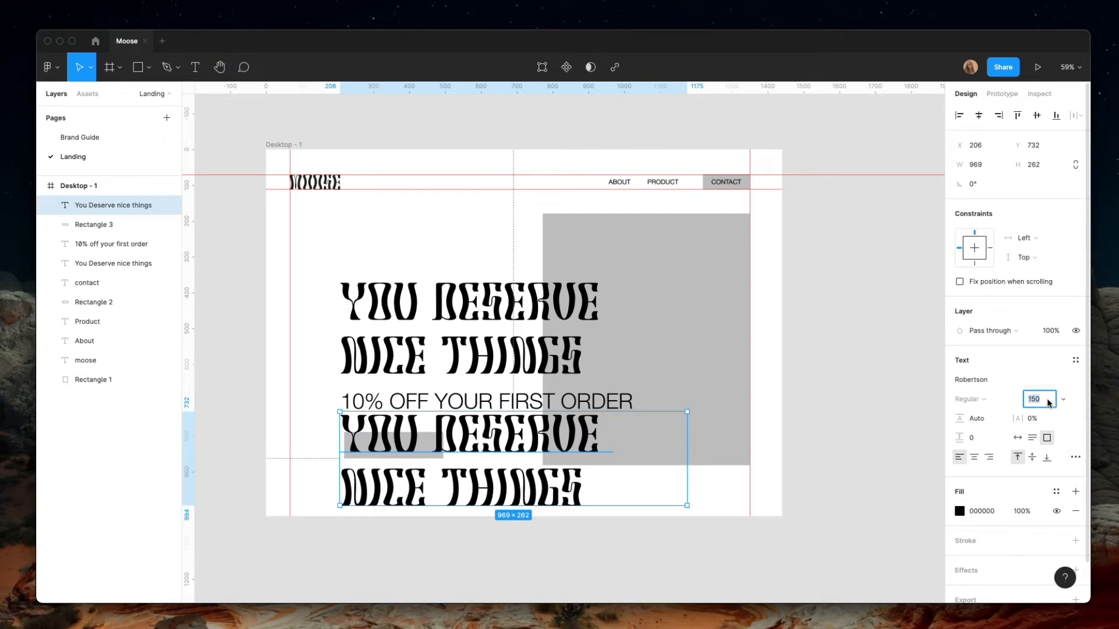
pyautogui.write('40')
pyautogui.press('Return')
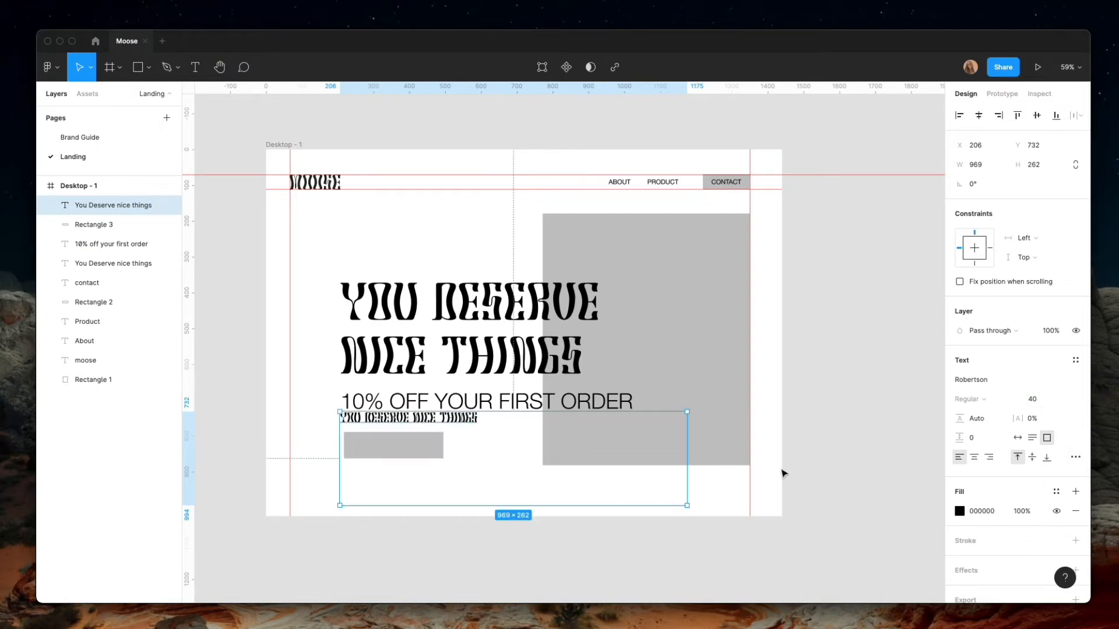
pyautogui.moveTo(448, 421); pyautogui.dragTo(463, 446)
# Replace the copied text with "yes, please" and shrink its box to about 193 × 41 so it fits within the button
pyautogui.doubleClick(464, 446)
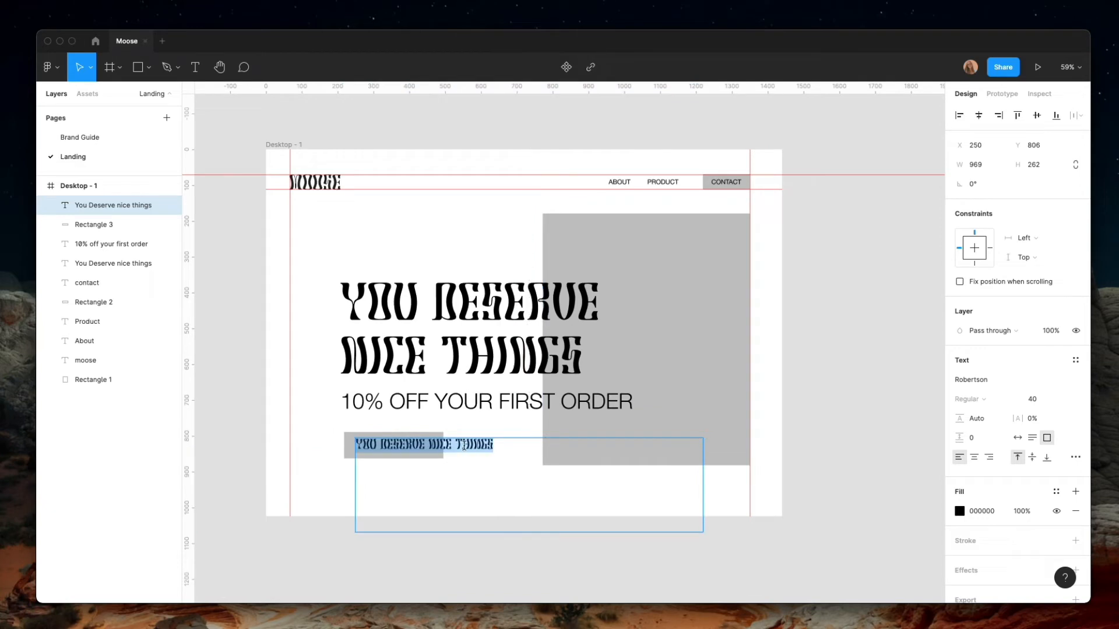
pyautogui.write('yes')
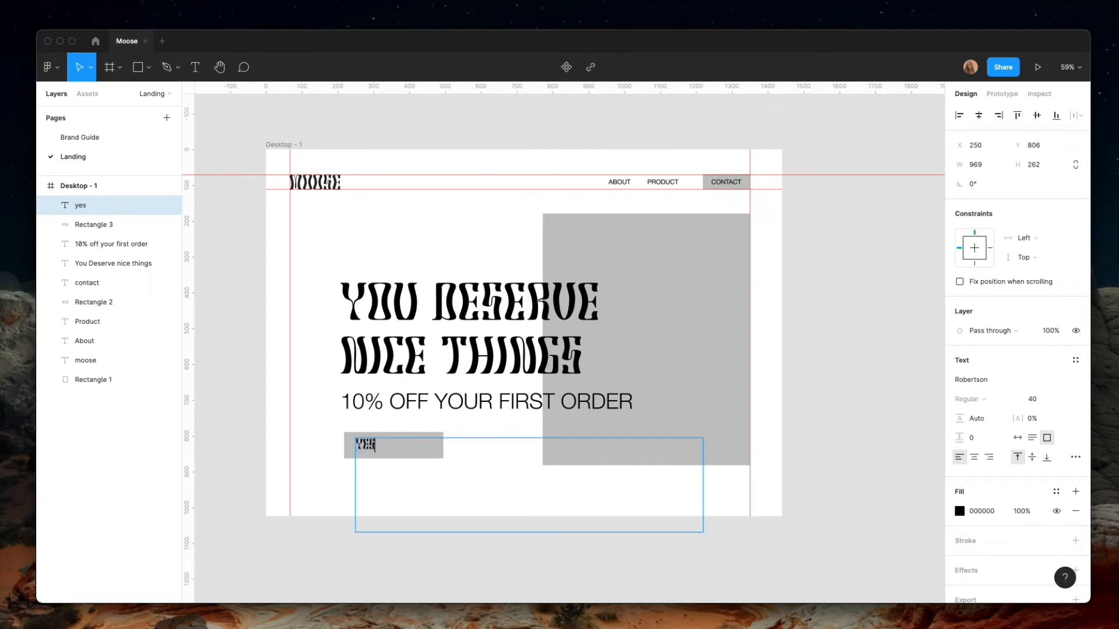
pyautogui.write(', please')
pyautogui.press('Escape')
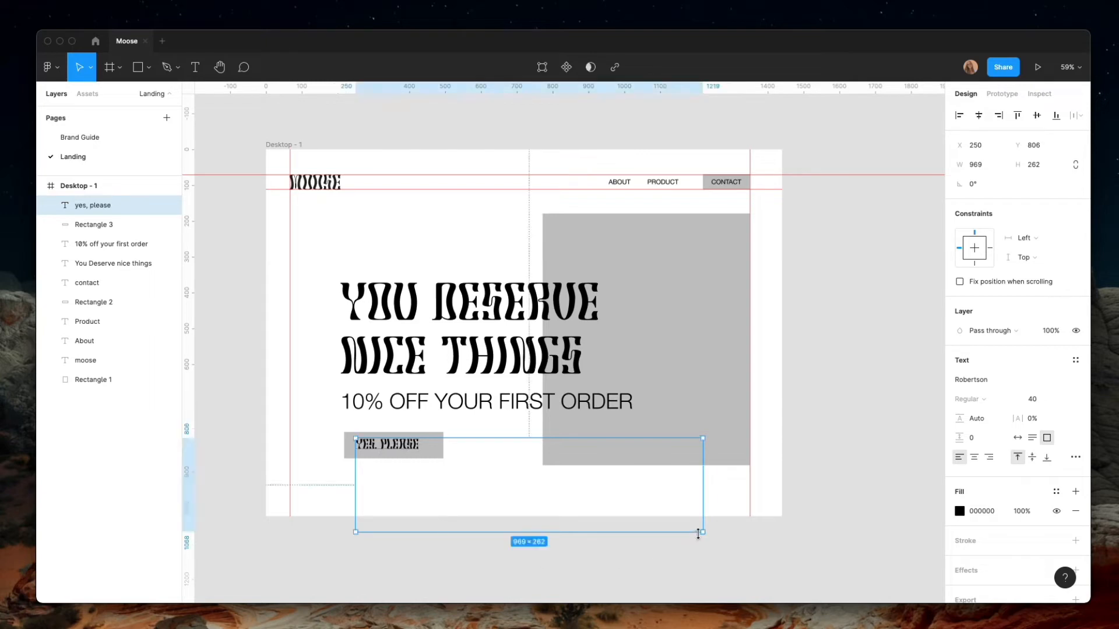
pyautogui.moveTo(699, 533); pyautogui.dragTo(426, 454)
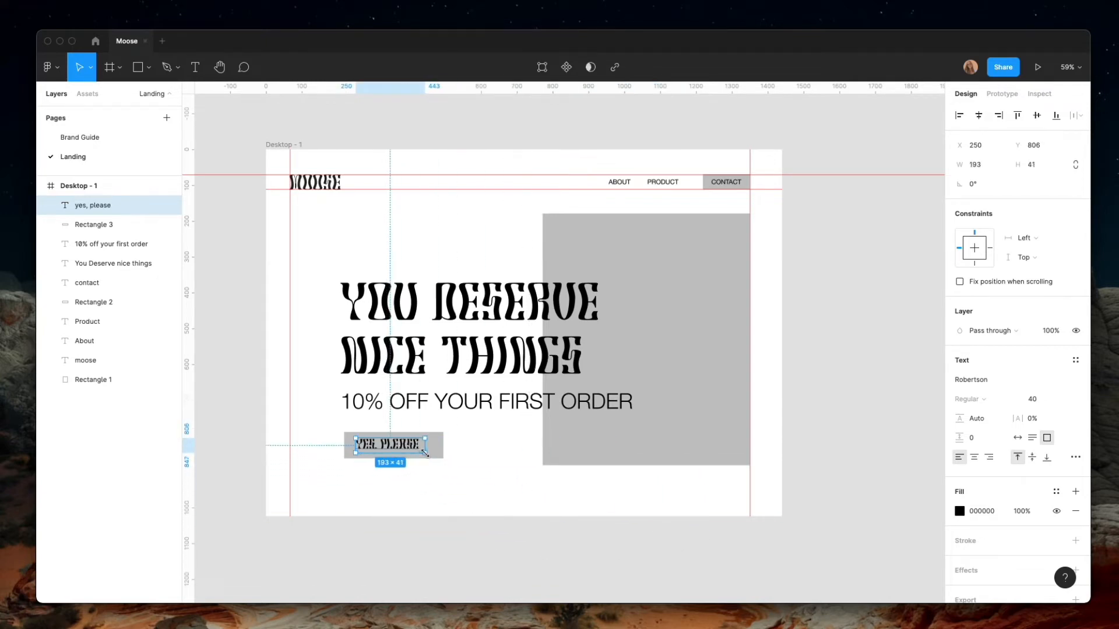
# Center the label text, align it horizontally with the button rectangle and line the button up with the discount line's left edge at X 208
pyautogui.click(974, 457)
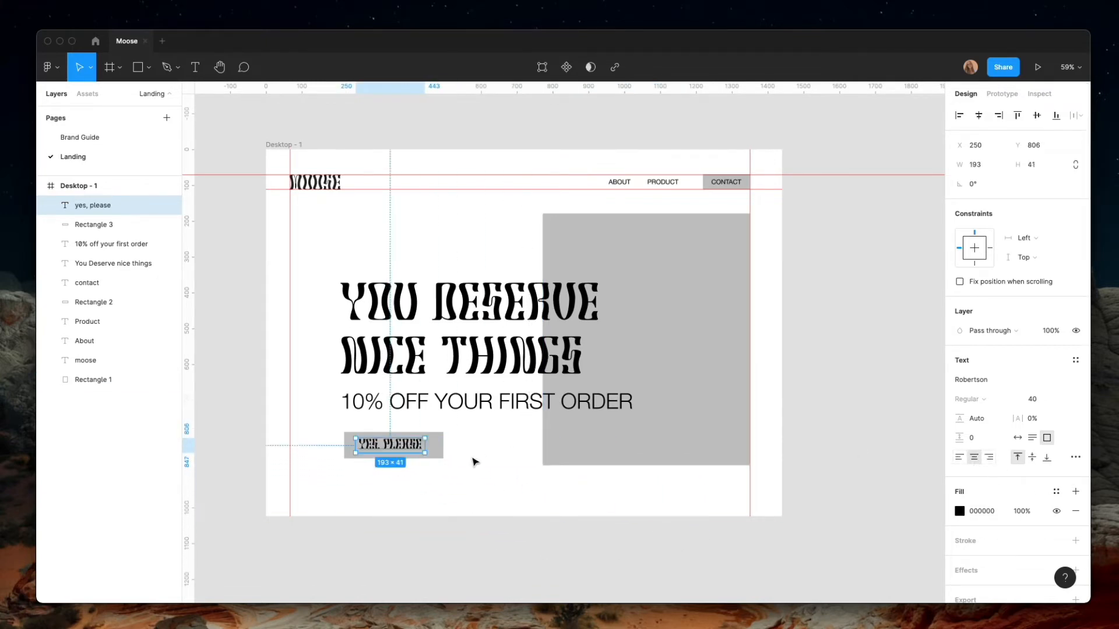
pyautogui.keyDown('shift'); pyautogui.click(437, 451); pyautogui.keyUp('shift')
pyautogui.click(979, 115)
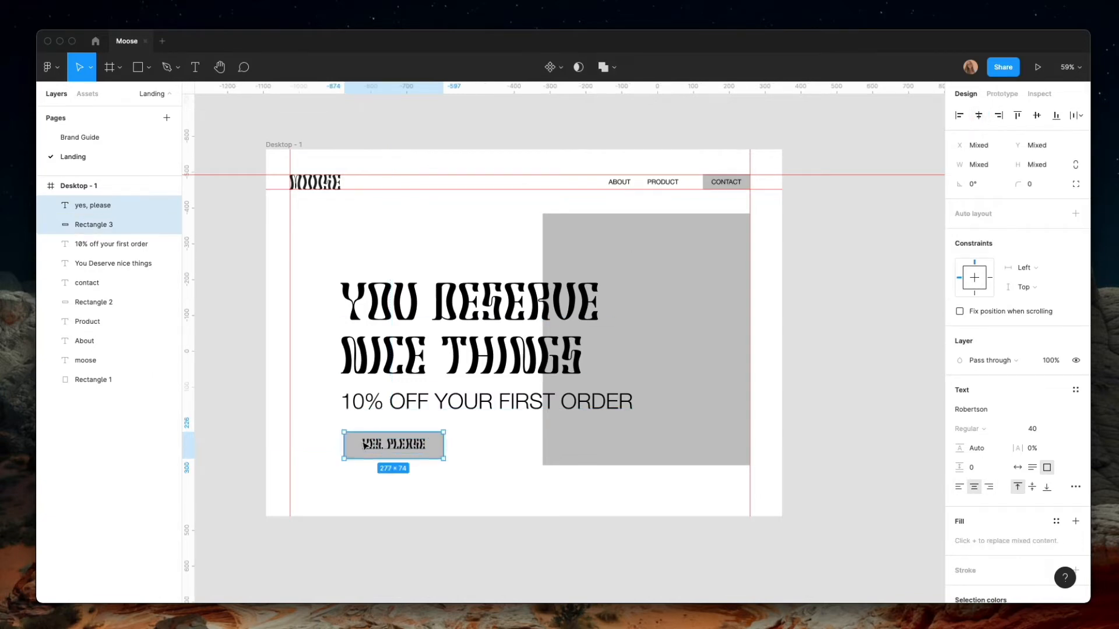
pyautogui.moveTo(395, 449); pyautogui.dragTo(395, 450)
# Change the button label's font to Helvetica Neue in Bold
pyautogui.click(390, 446)
pyautogui.click(963, 380)
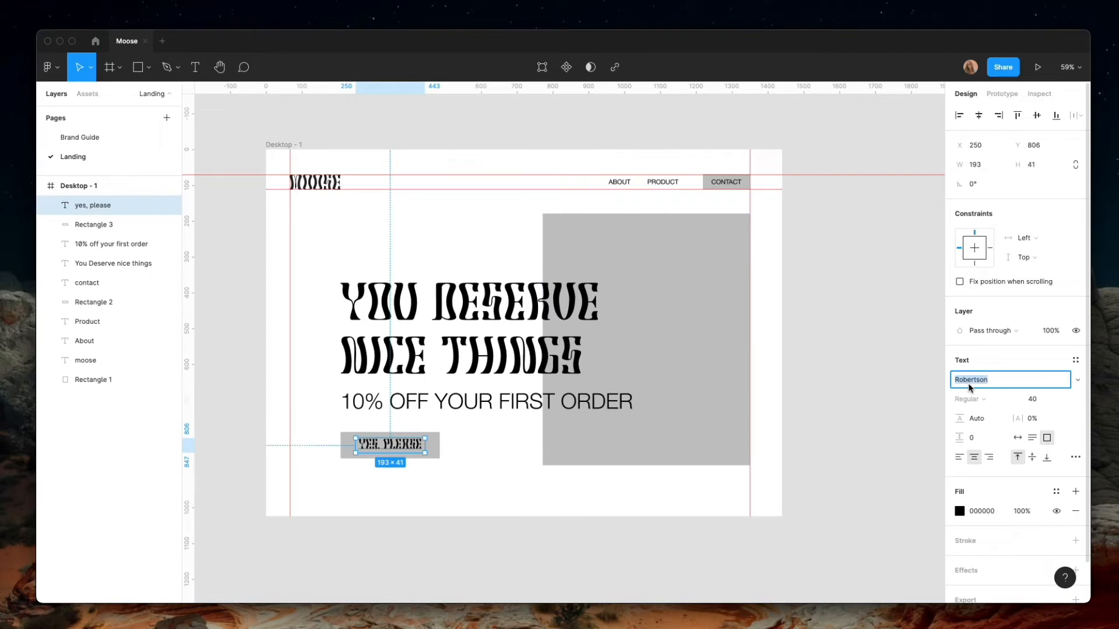
pyautogui.write('Hel')
pyautogui.press('Return')
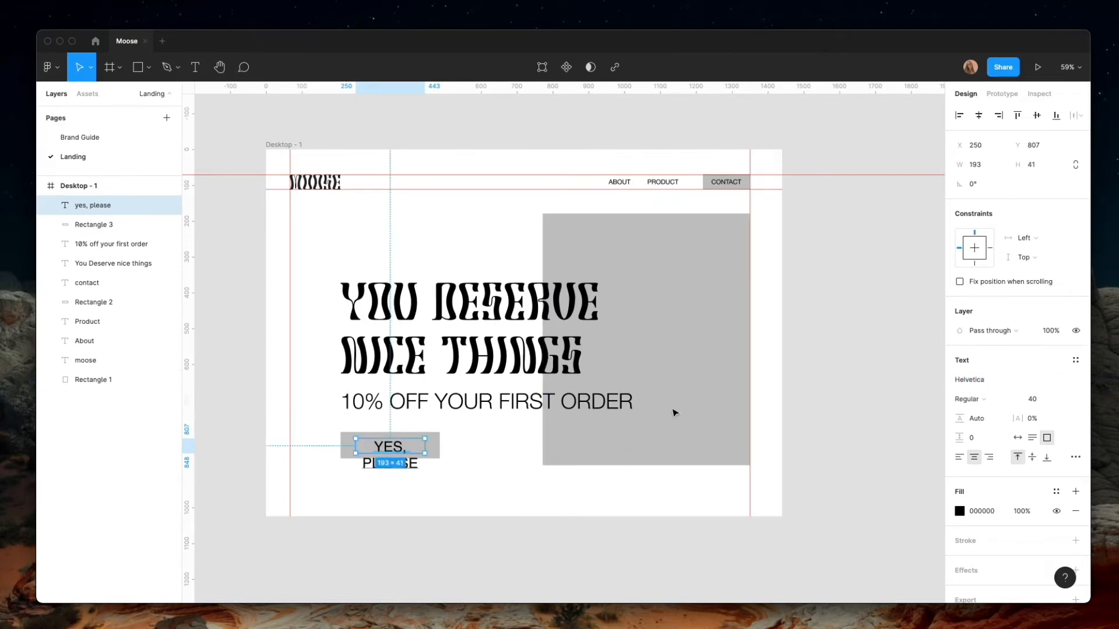
pyautogui.click(980, 383)
pyautogui.press('Down')
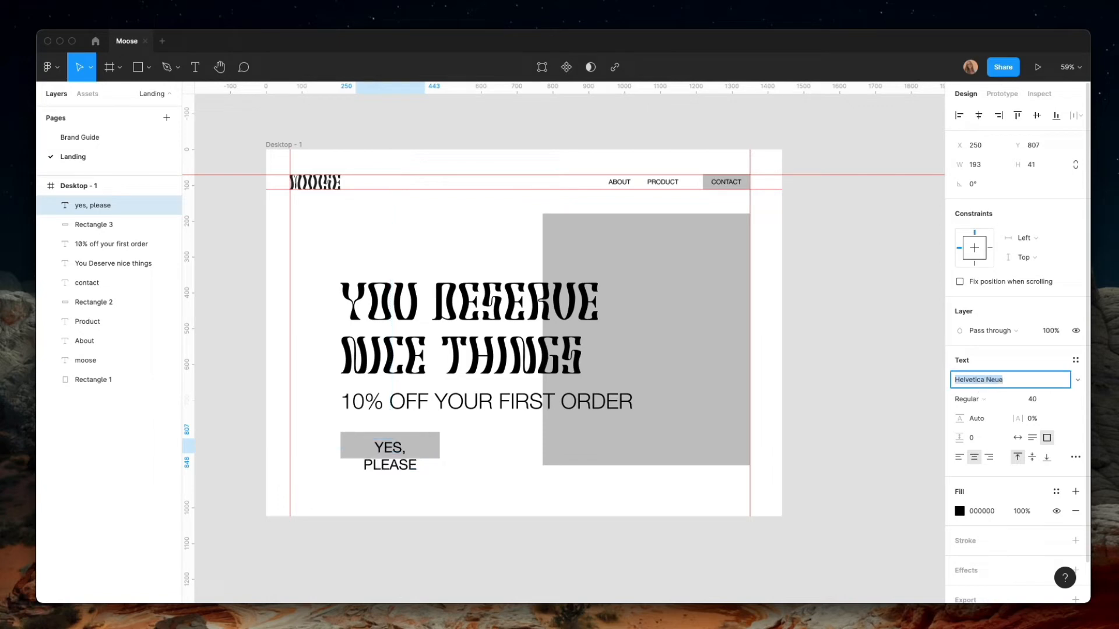
pyautogui.click(993, 399)
pyautogui.click(999, 431)
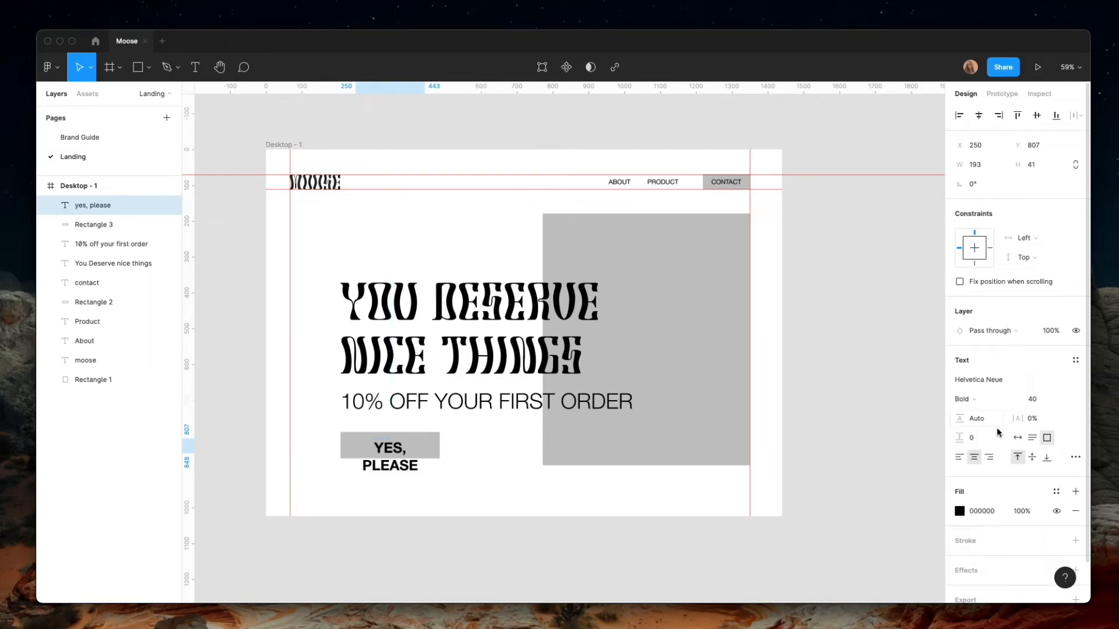
# Try the button label at size 35, settle on 24, and nudge it down to Y 810 to center it vertically
pyautogui.click(1041, 400)
pyautogui.write('35')
pyautogui.press('Return')
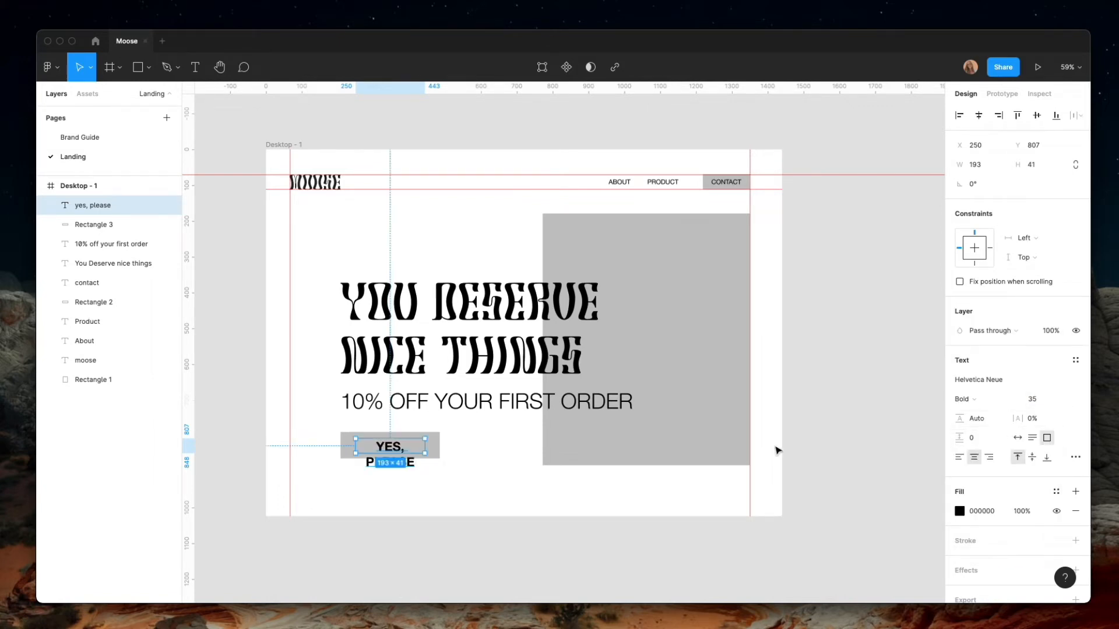
pyautogui.click(1035, 401)
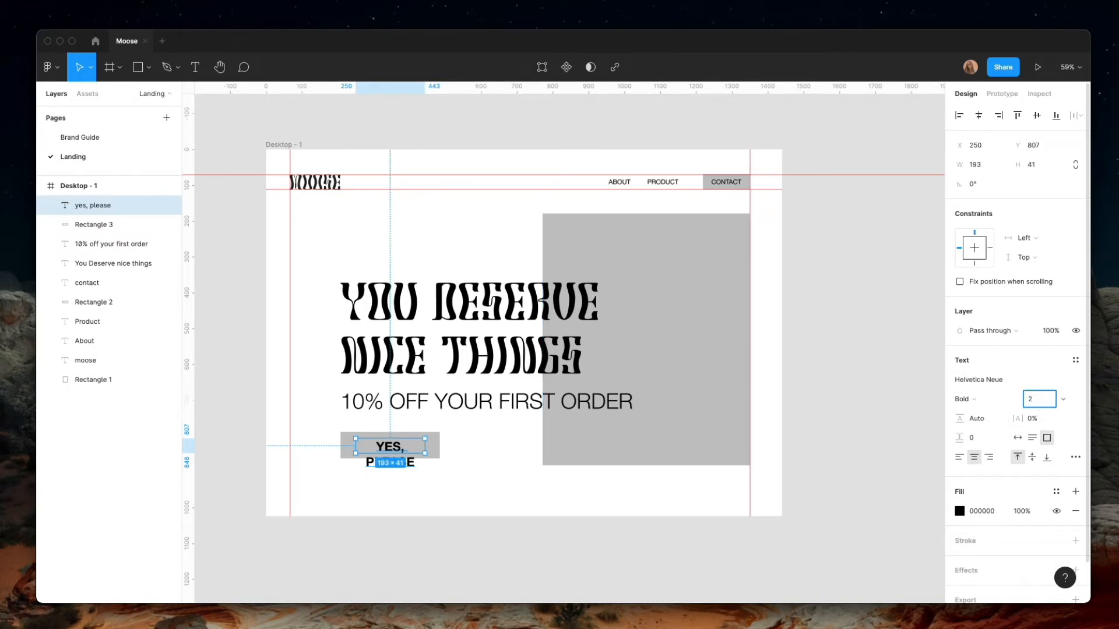
pyautogui.write('24')
pyautogui.press('Return')
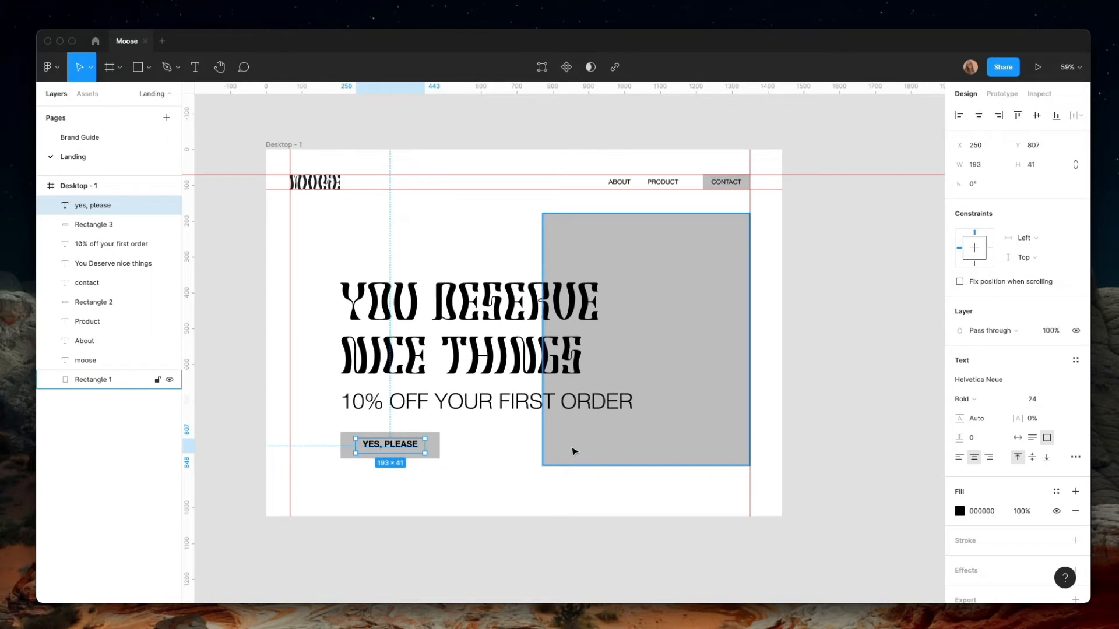
pyautogui.press('Down')
pyautogui.press('Down')
pyautogui.press('Down')
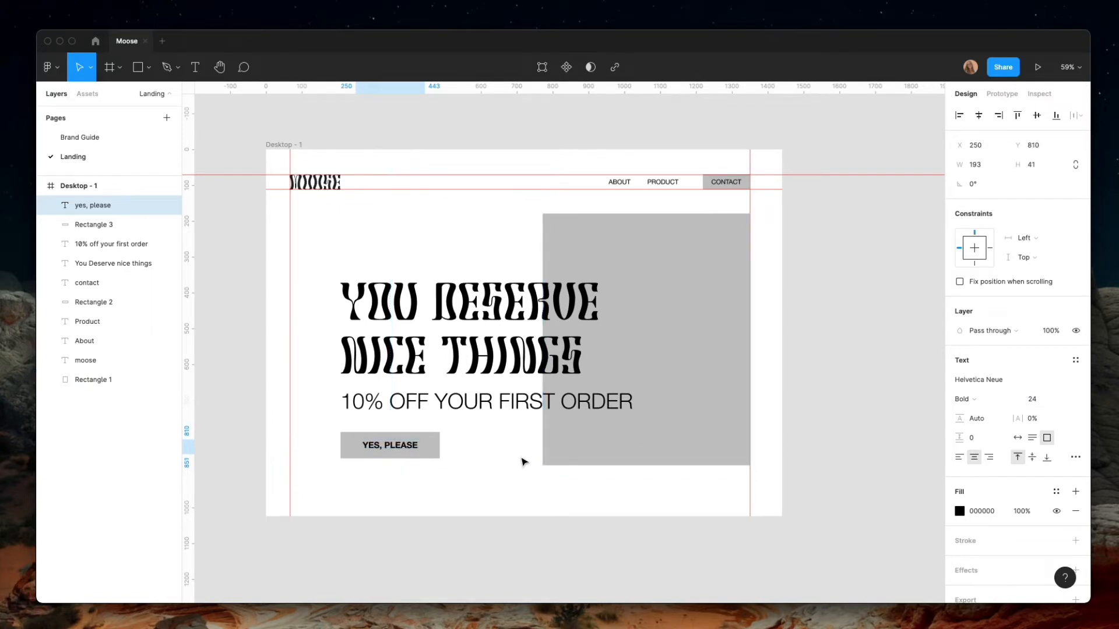
# Set the button label's font weight to Medium
pyautogui.click(995, 404)
pyautogui.click(992, 385)
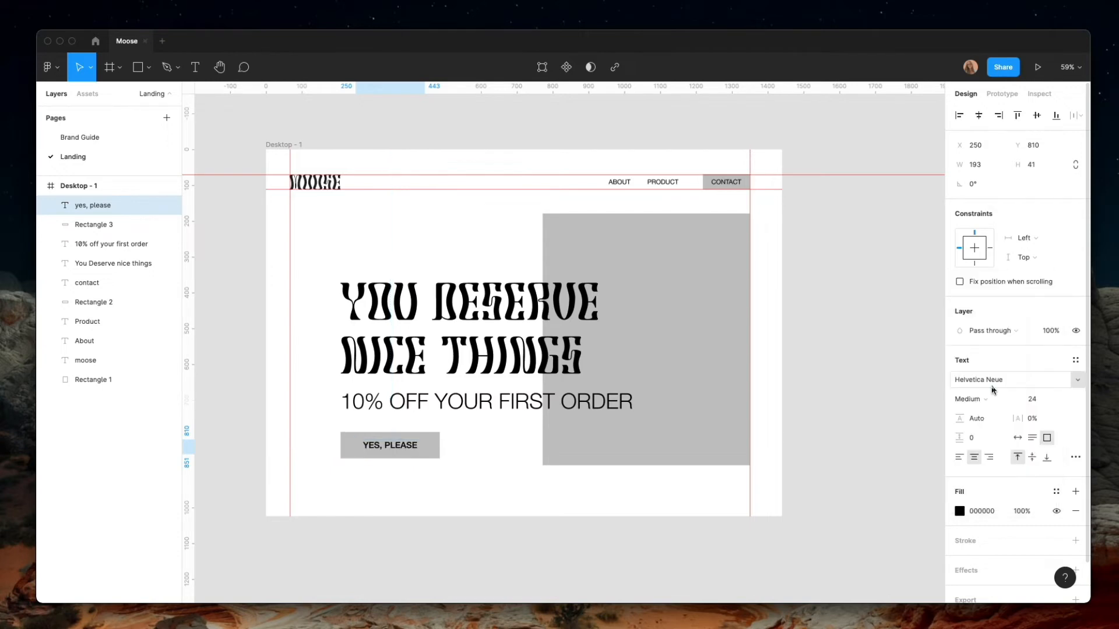
pyautogui.keyDown('shift'); pyautogui.click(438, 451); pyautogui.keyUp('shift')
pyautogui.click(440, 501)
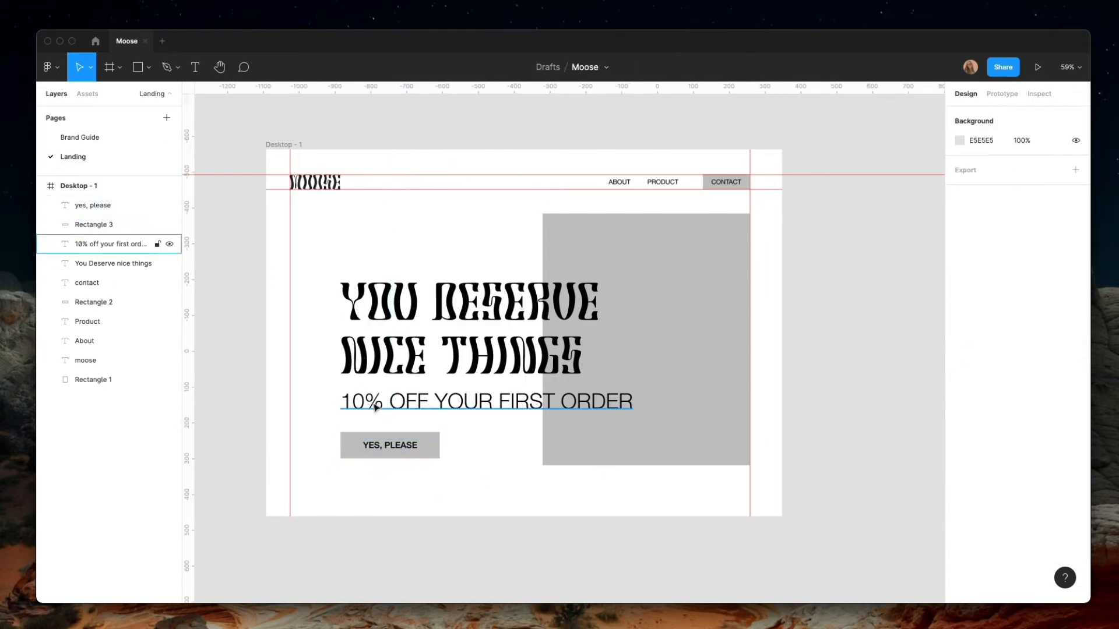
# Duplicate the button rectangle to the frame's bottom edge at Y 989 and reshape it into a strip 35 high spanning the full frame width
pyautogui.click(427, 455)
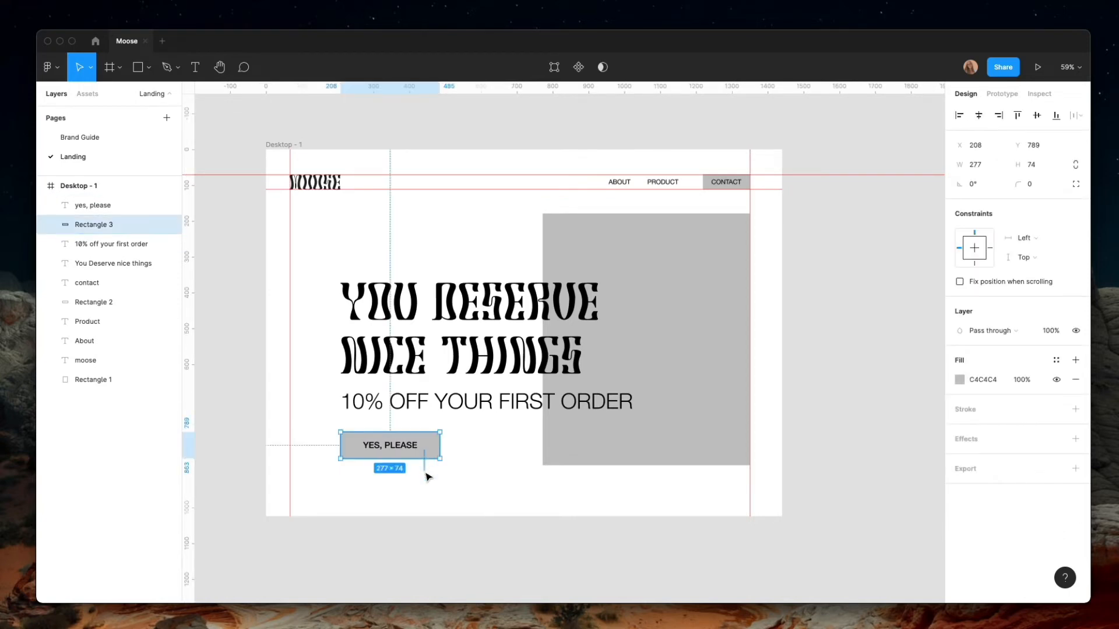
pyautogui.moveTo(428, 457); pyautogui.dragTo(411, 502)
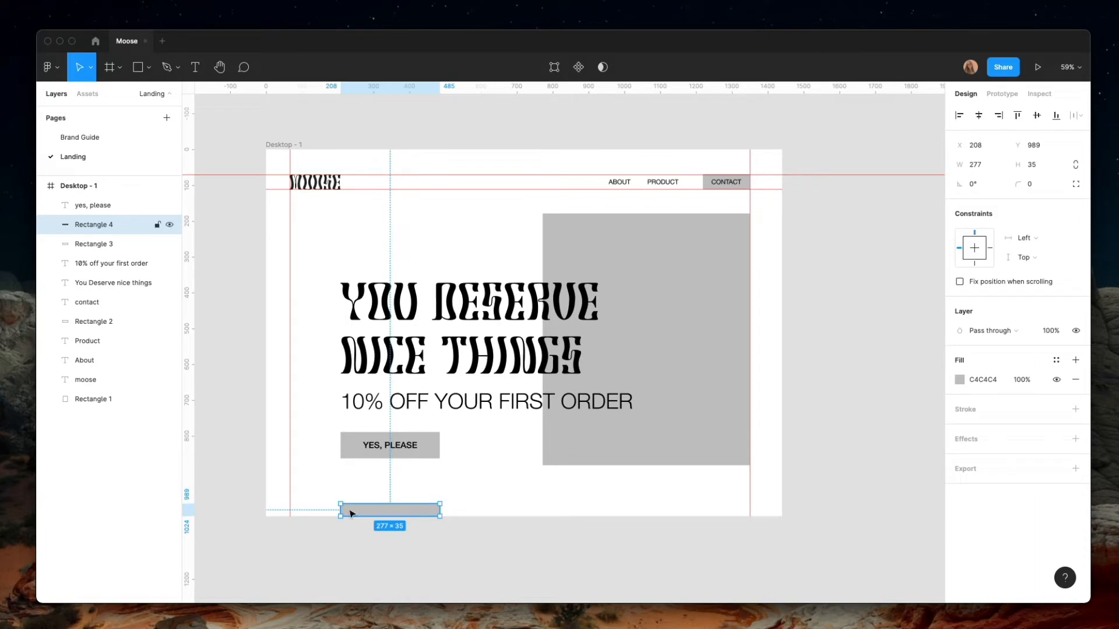
pyautogui.moveTo(339, 510); pyautogui.dragTo(266, 508)
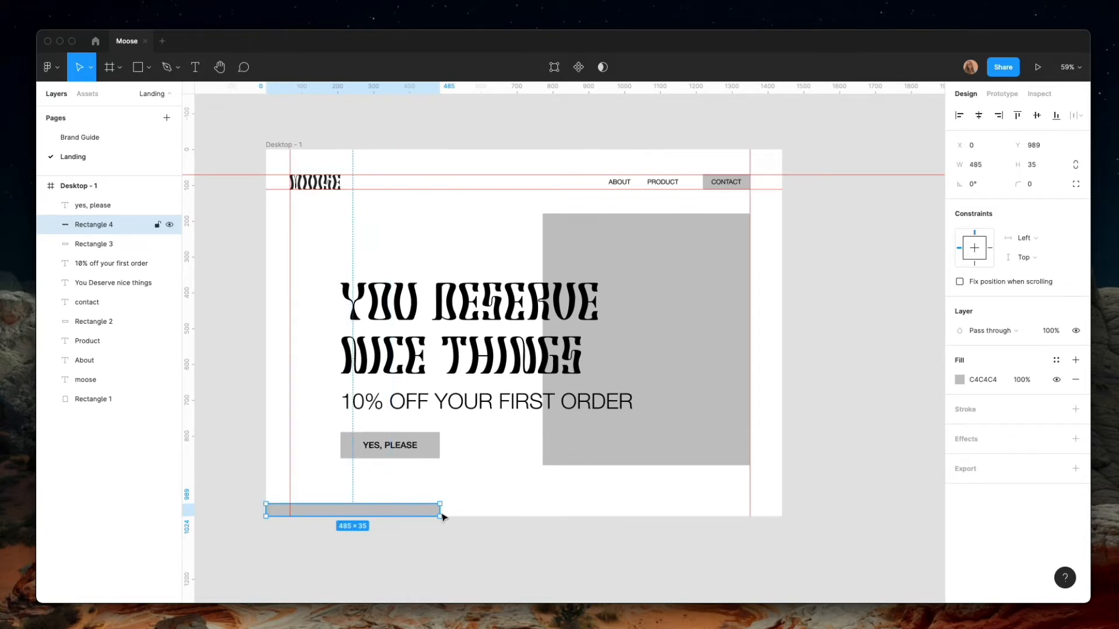
pyautogui.moveTo(441, 514); pyautogui.dragTo(783, 506)
pyautogui.click(766, 532)
pyautogui.press('super+z')
pyautogui.click(724, 564)
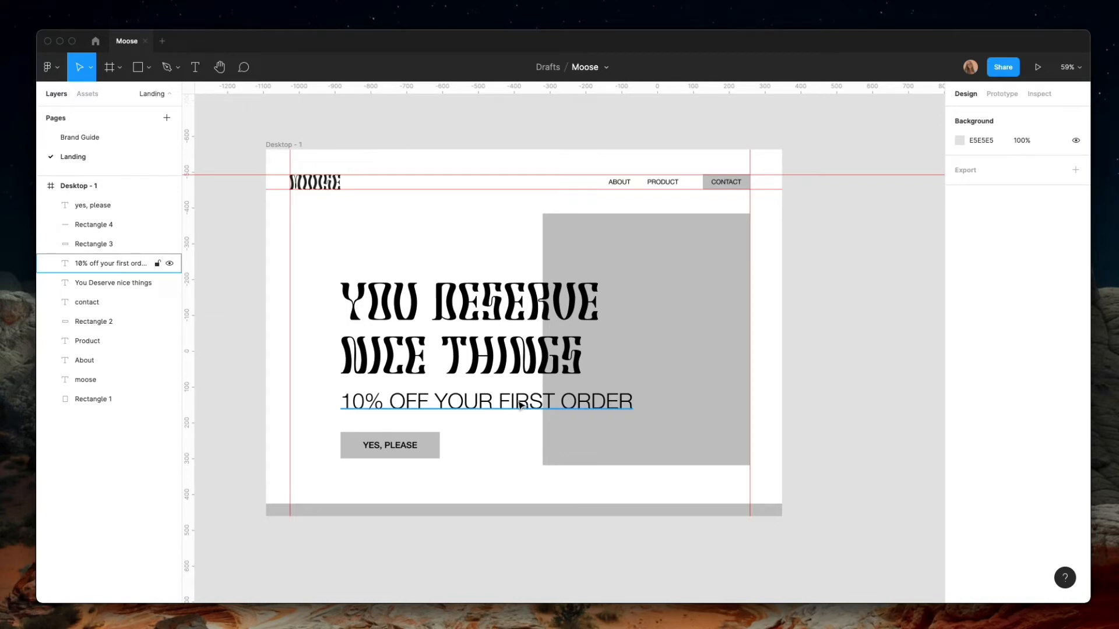
# Draw a 67 × 37 spacer rectangle in the left margin, copy it to the right margin and match the right guide to it at X 1373
pyautogui.click(290, 329)
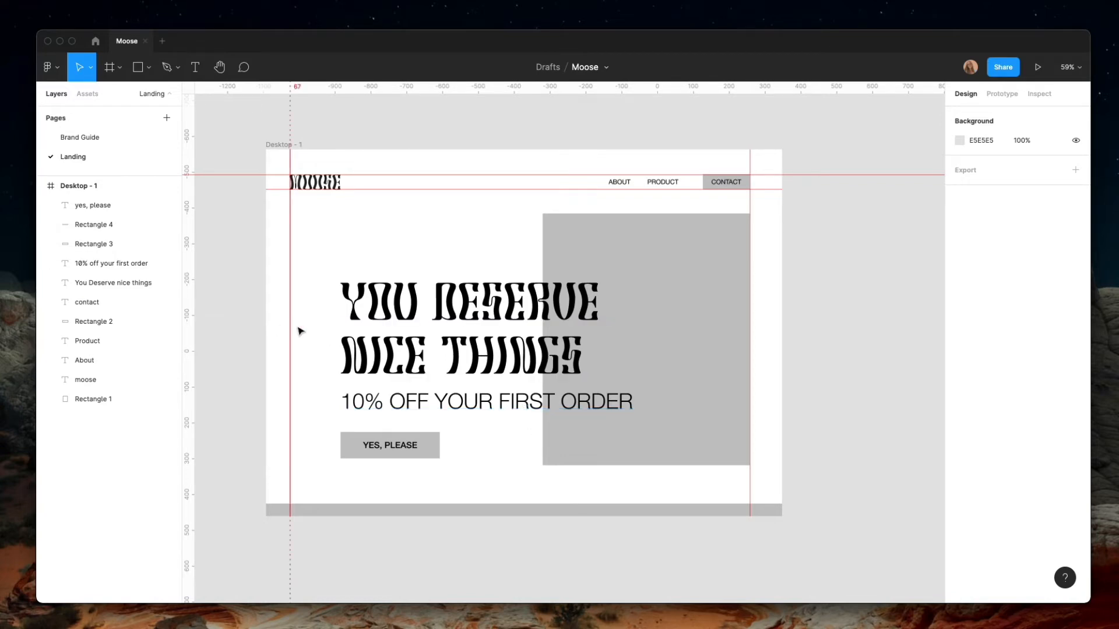
pyautogui.click(137, 67)
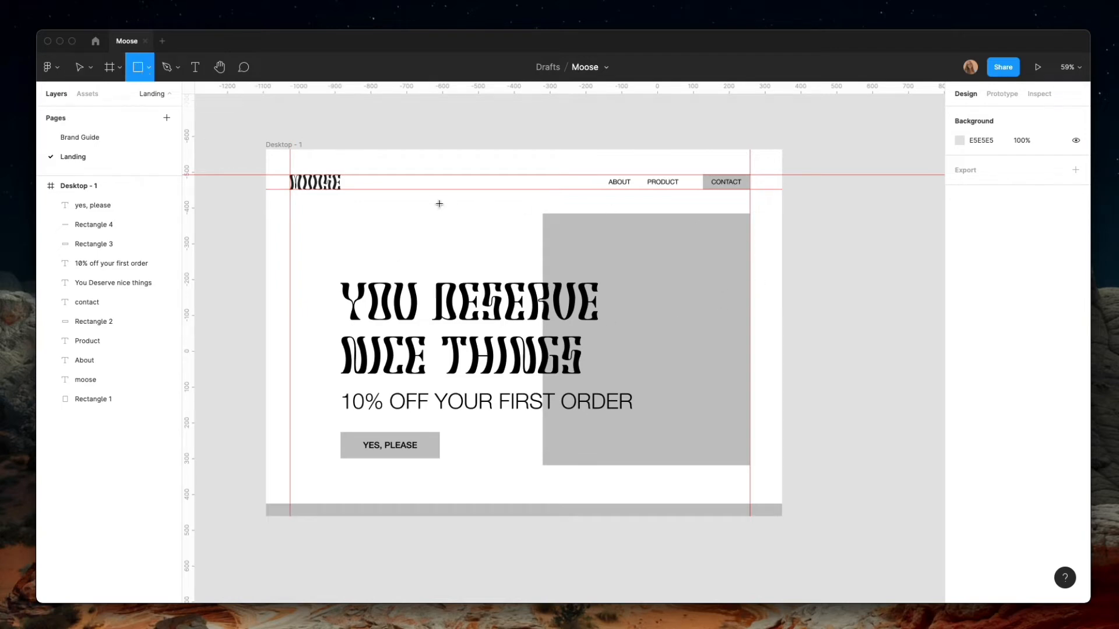
pyautogui.moveTo(266, 257)
pyautogui.mouseDown()
pyautogui.moveTo(282, 271)
pyautogui.moveTo(692, 303)
pyautogui.moveTo(354, 247)
pyautogui.moveTo(789, 337)
pyautogui.moveTo(759, 336)
pyautogui.mouseUp()
pyautogui.click(244, 175)
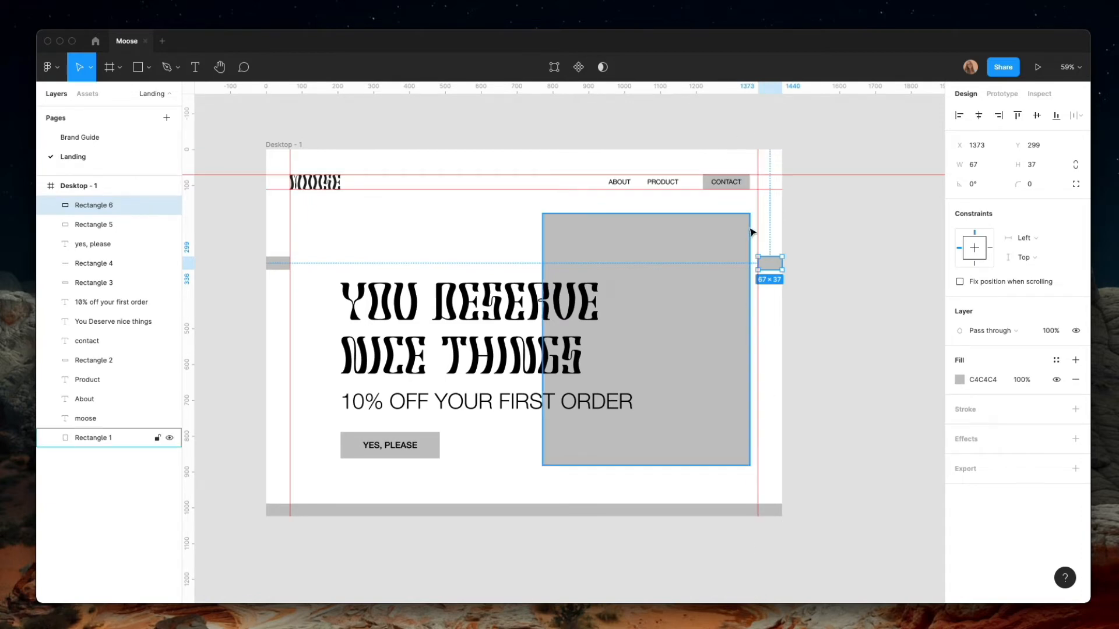
# Delete the two small spacer rectangles from the side margins
pyautogui.click(742, 257)
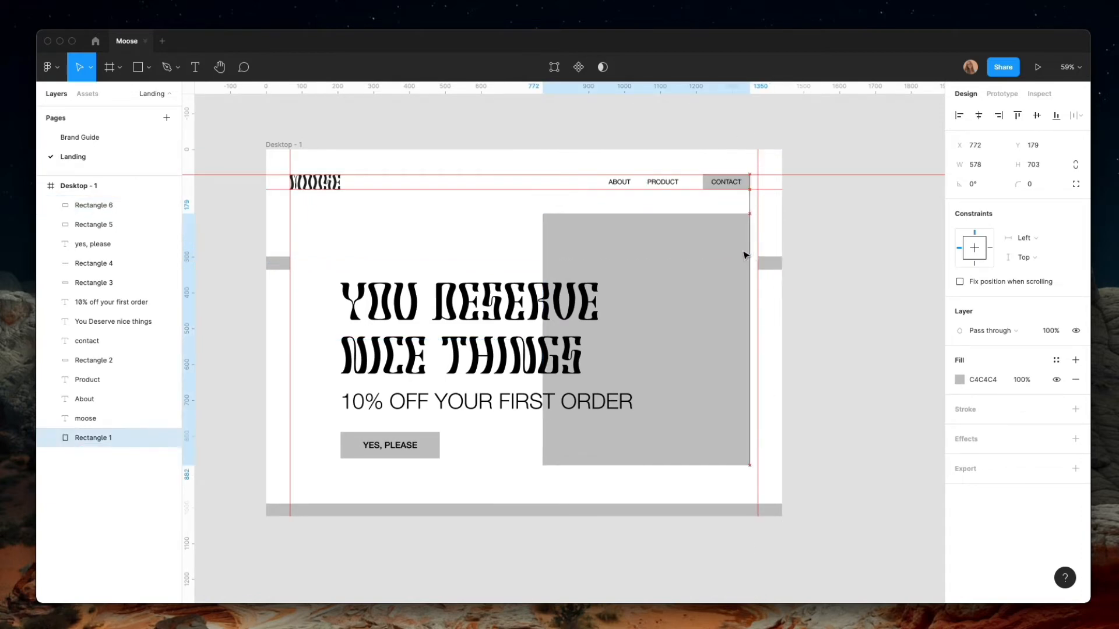
pyautogui.press('super+z')
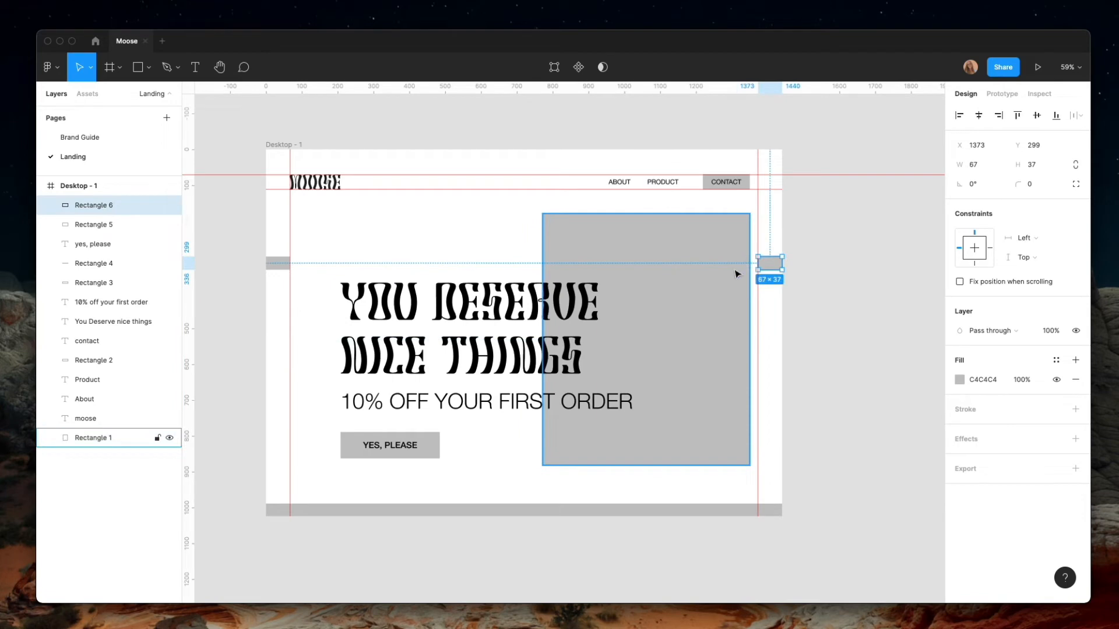
pyautogui.click(729, 316)
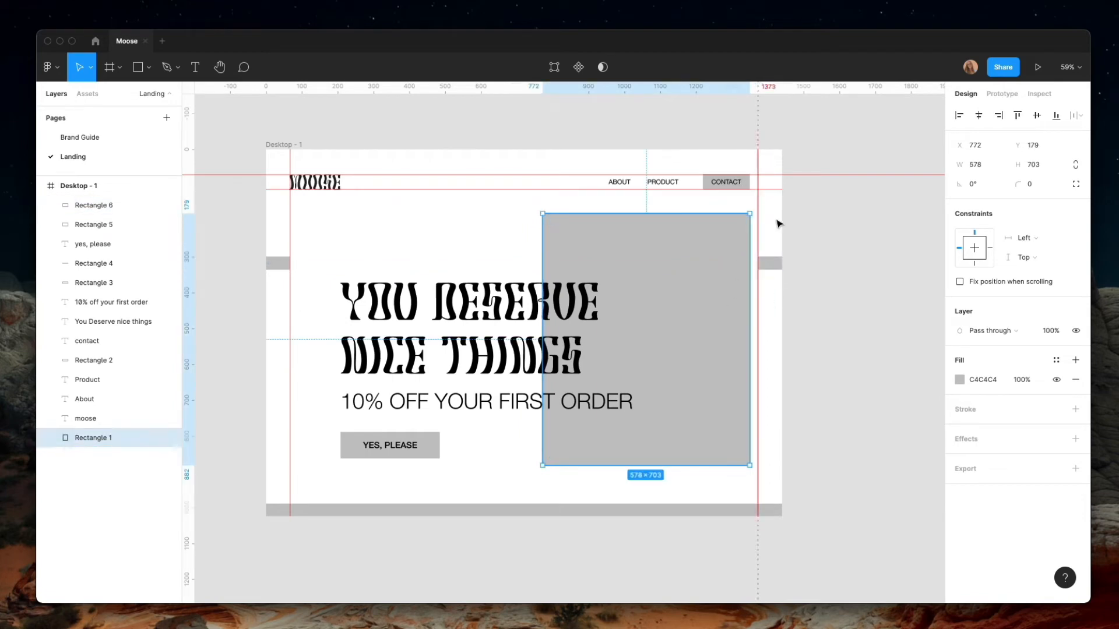
pyautogui.click(774, 264)
pyautogui.press('Delete')
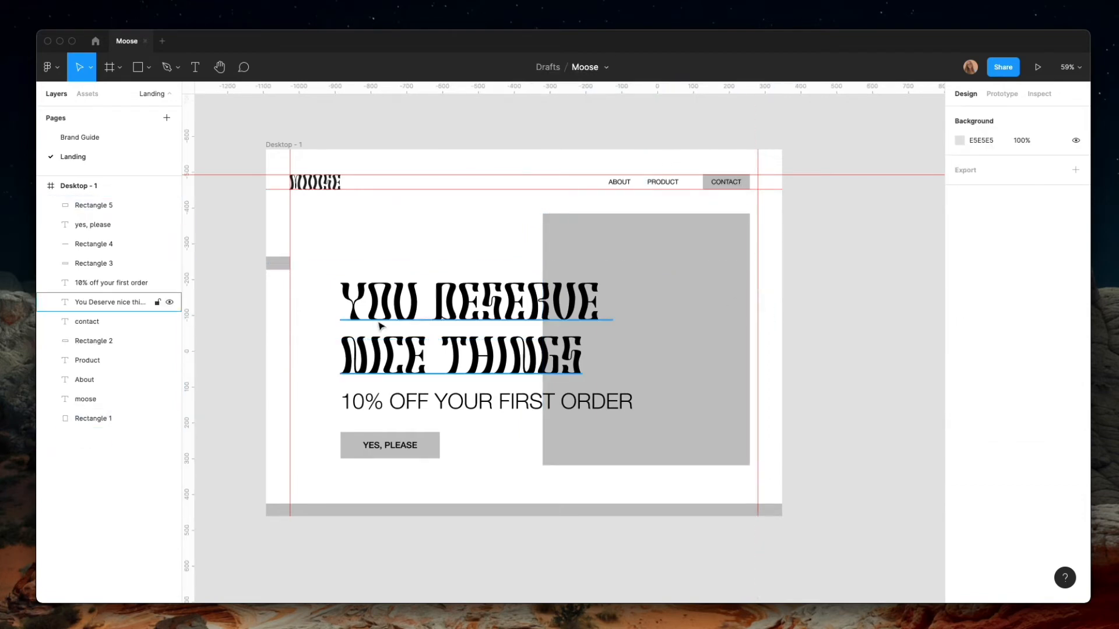
pyautogui.click(283, 267)
pyautogui.press('Delete')
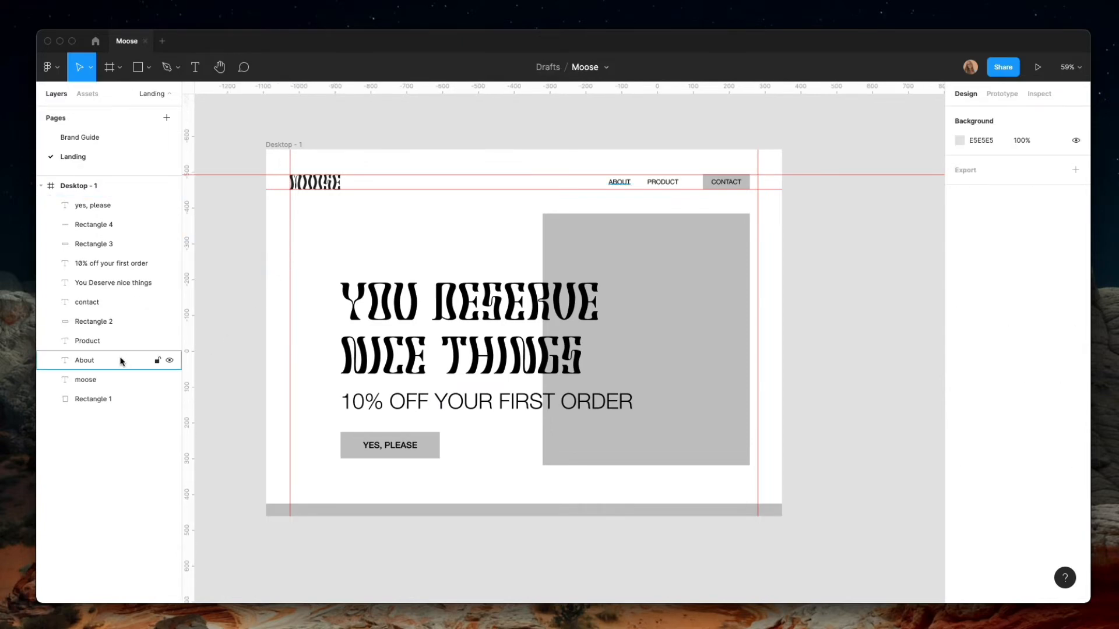
# Draw a vertical line 1024 long down the full frame height along the left margin guide and nudge it to X 66
pyautogui.click(149, 68)
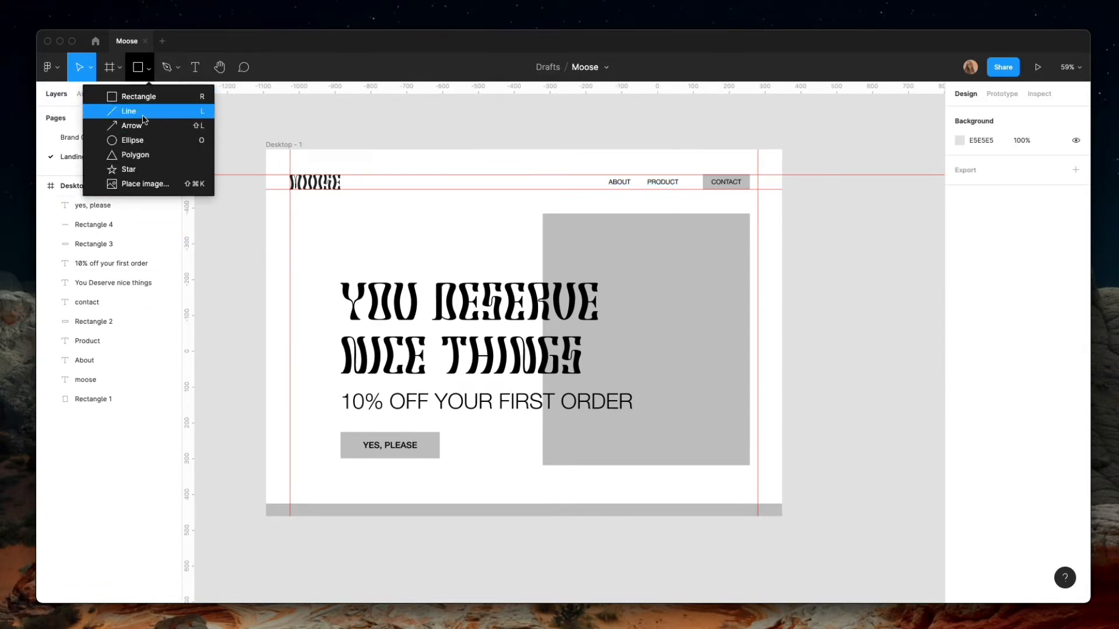
pyautogui.click(259, 151)
pyautogui.click(151, 75)
pyautogui.press('Escape')
pyautogui.click(149, 68)
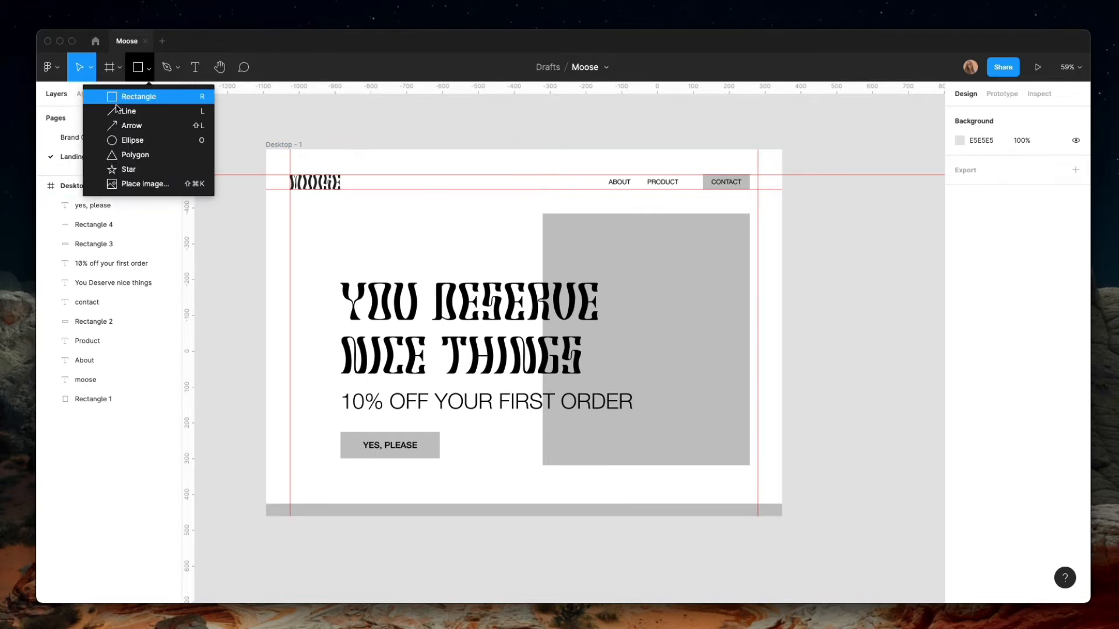
pyautogui.click(112, 108)
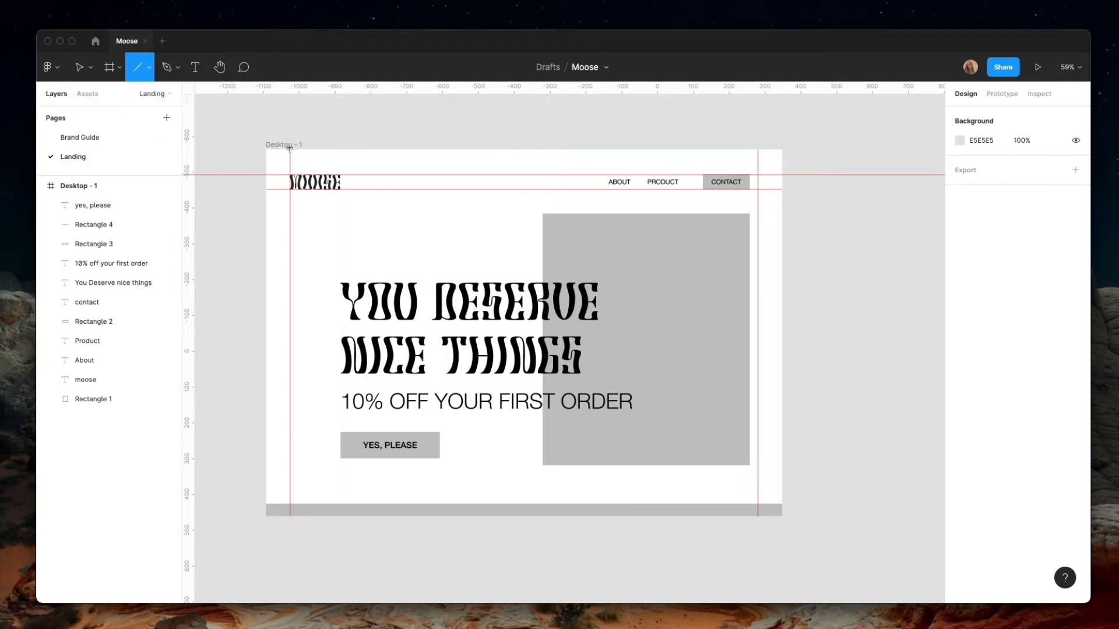
pyautogui.moveTo(289, 148); pyautogui.dragTo(321, 520)
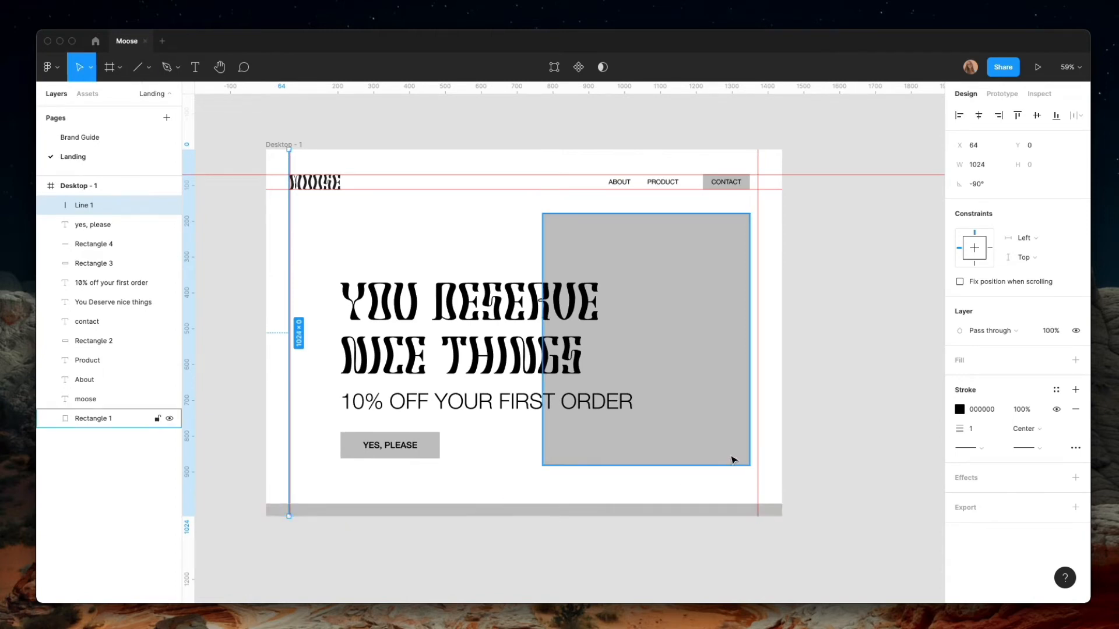
pyautogui.press('Right')
pyautogui.press('Right')
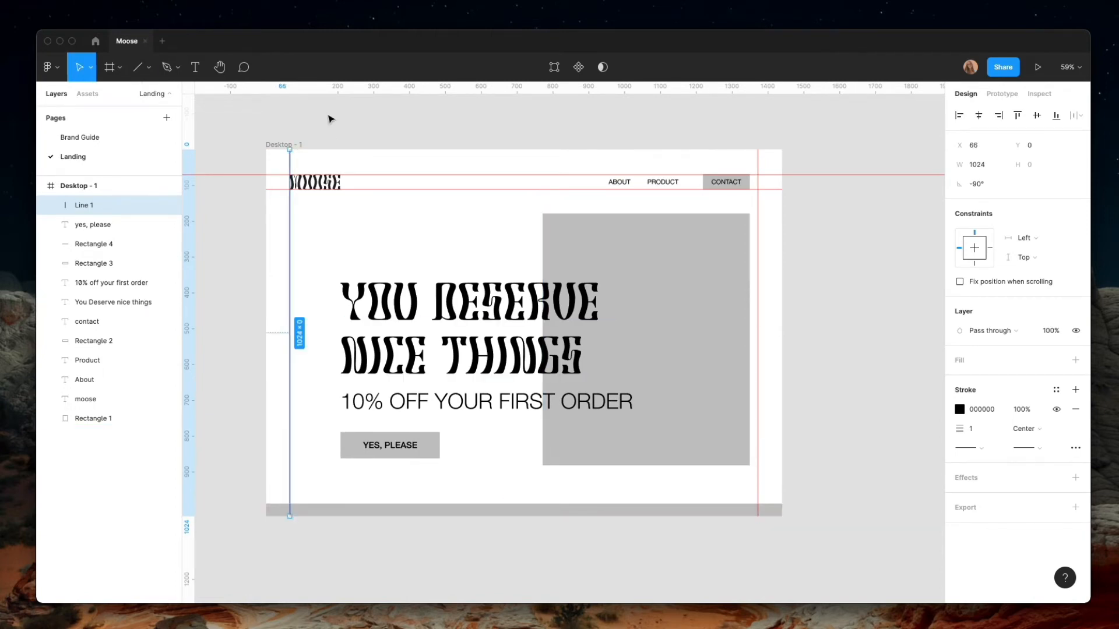
# Shift the Moose logo to X 86 and copy the left margin line onto the right guide at X 1373
pyautogui.moveTo(334, 186); pyautogui.dragTo(346, 186)
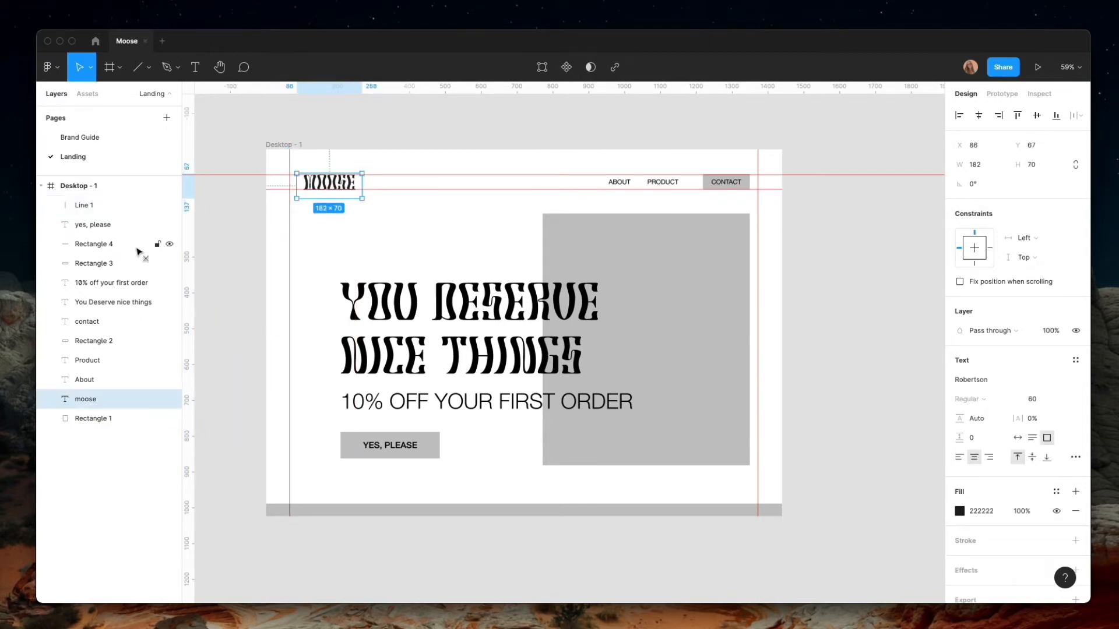
pyautogui.click(290, 276)
pyautogui.moveTo(292, 277); pyautogui.dragTo(750, 289)
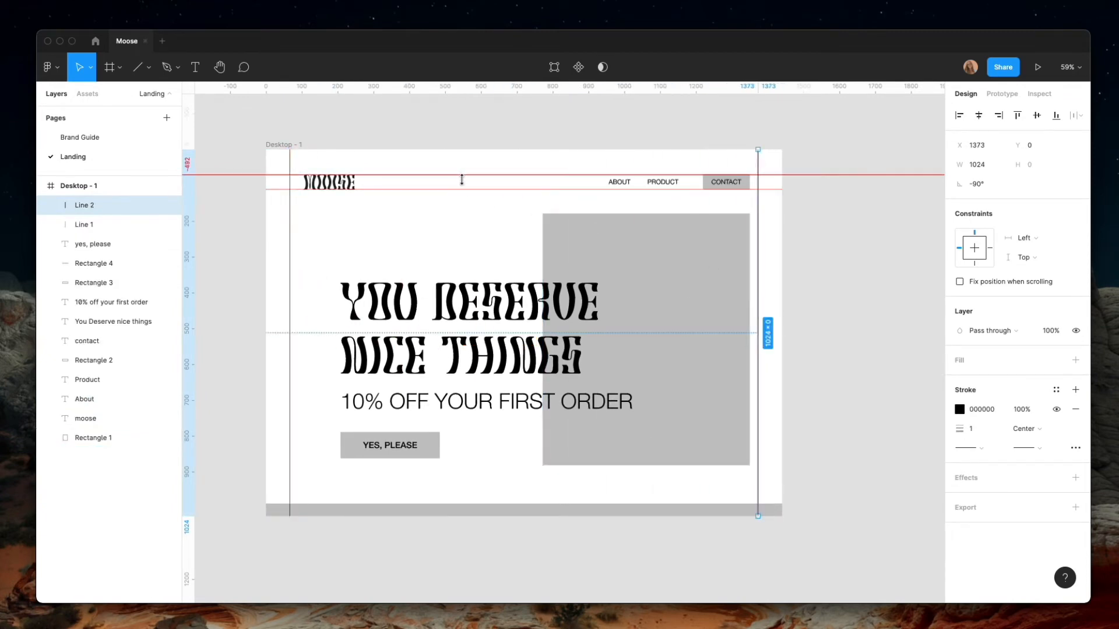
pyautogui.click(761, 222)
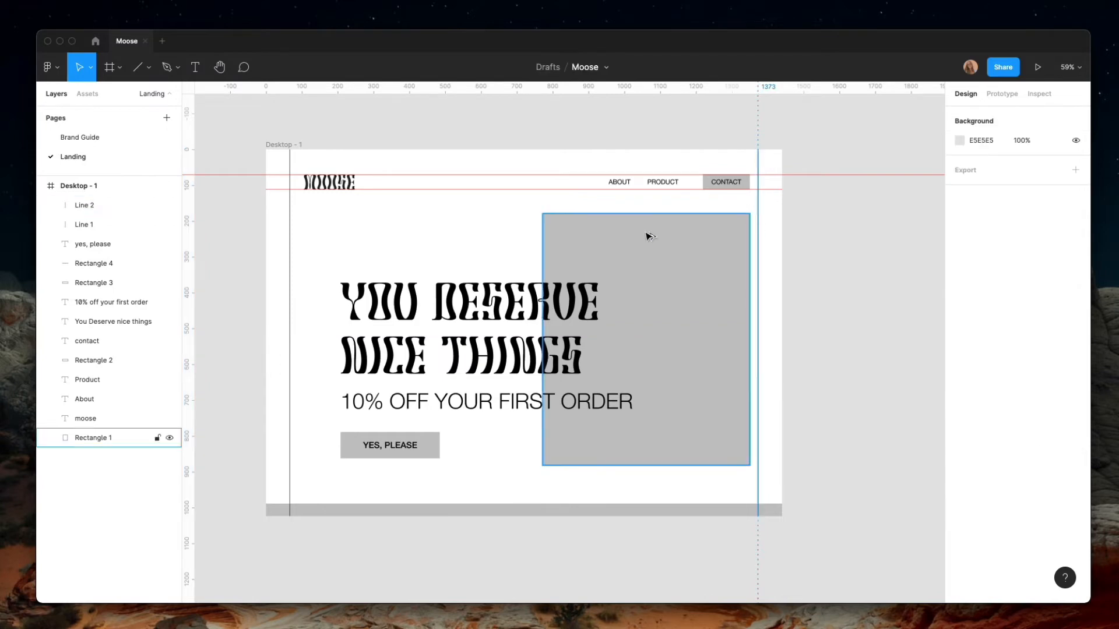
# Remove the right vertical ruler guide and both horizontal header guides, leaving the left margin line at X 66
pyautogui.click(290, 269)
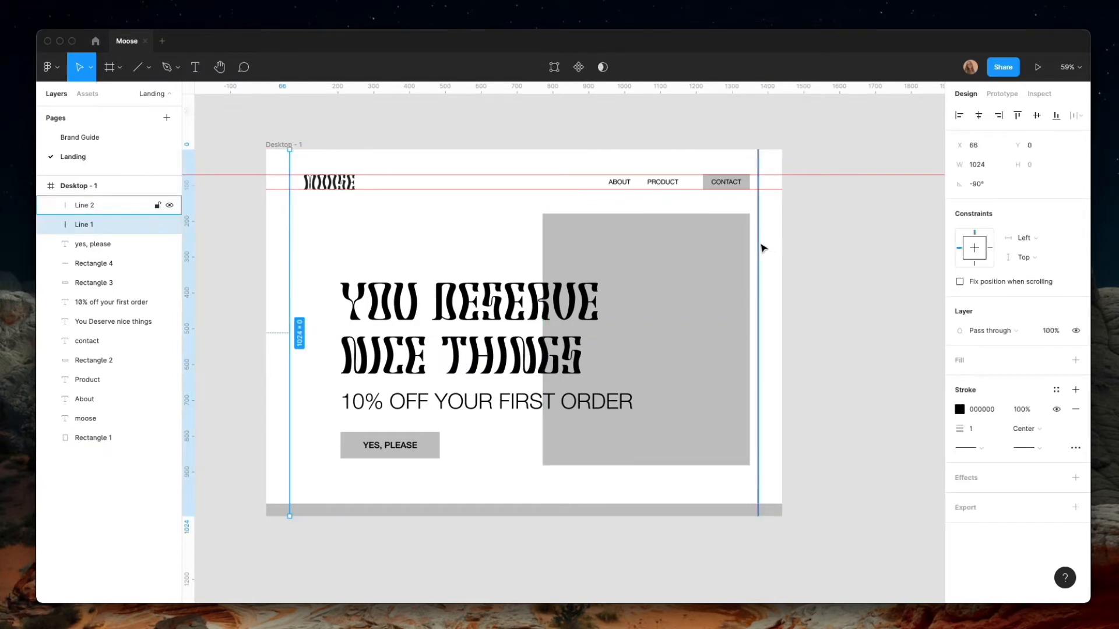
pyautogui.moveTo(758, 222); pyautogui.dragTo(984, 212)
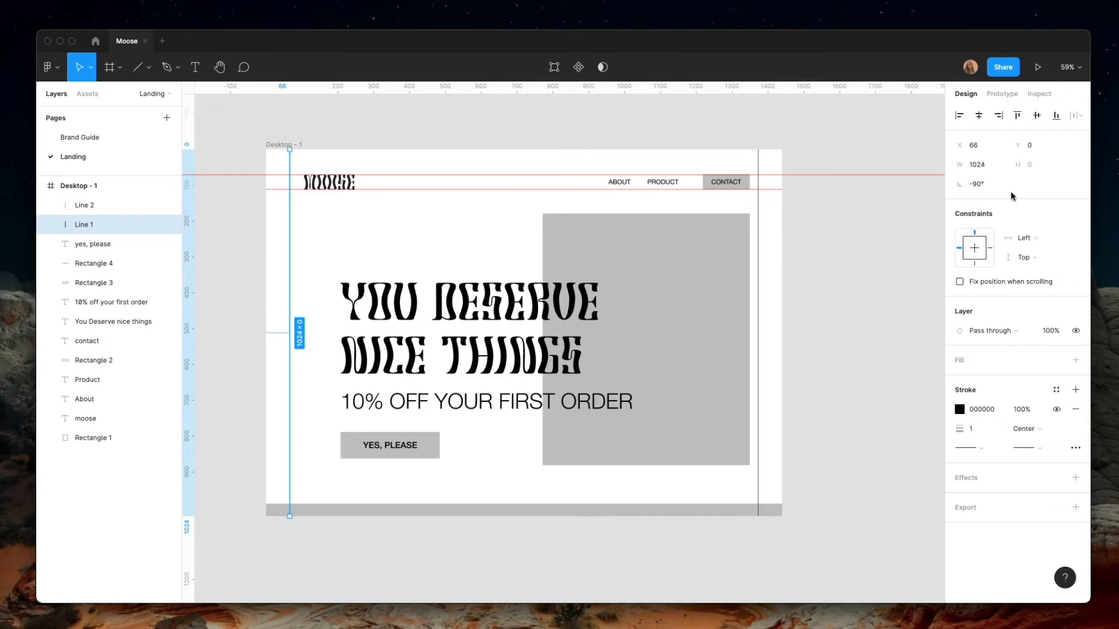
pyautogui.moveTo(775, 190); pyautogui.dragTo(729, 29)
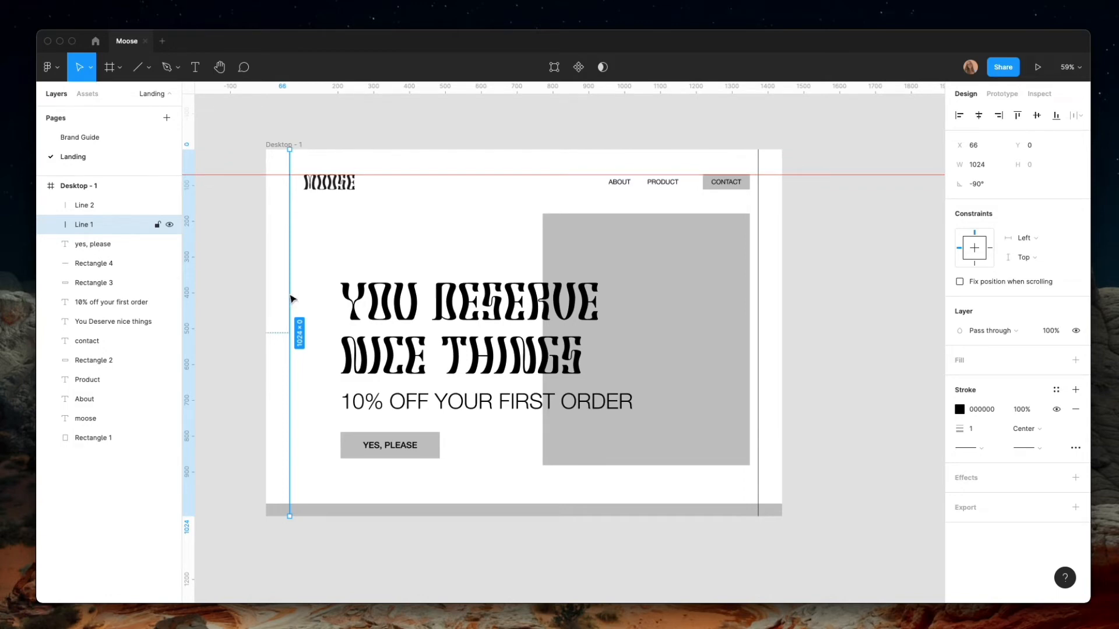
pyautogui.moveTo(292, 298); pyautogui.dragTo(314, 298)
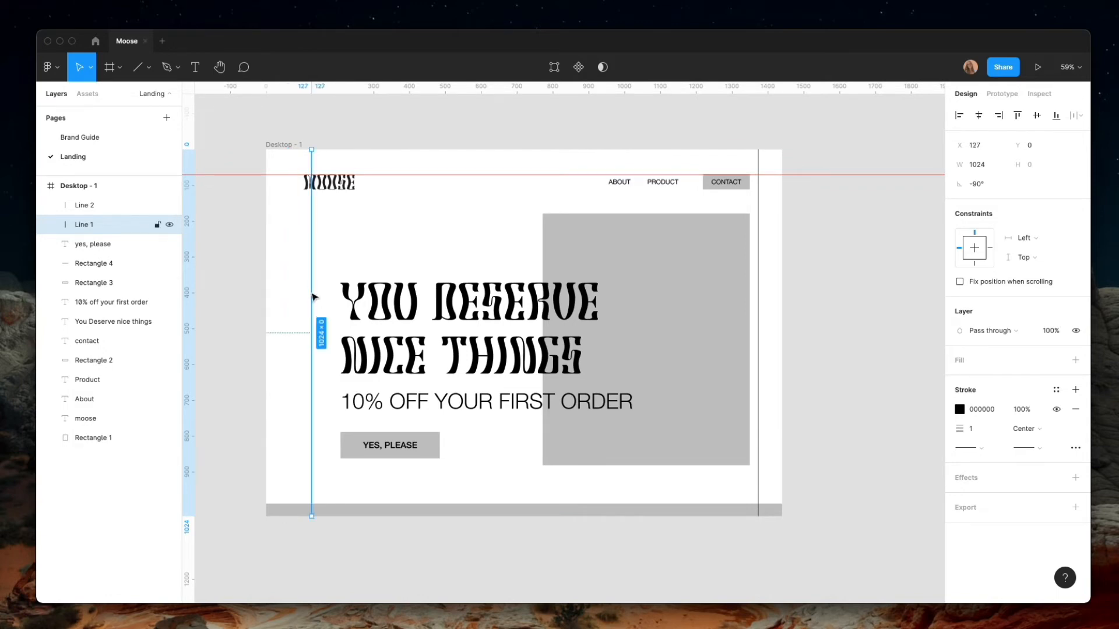
pyautogui.press('super+z')
pyautogui.click(261, 261)
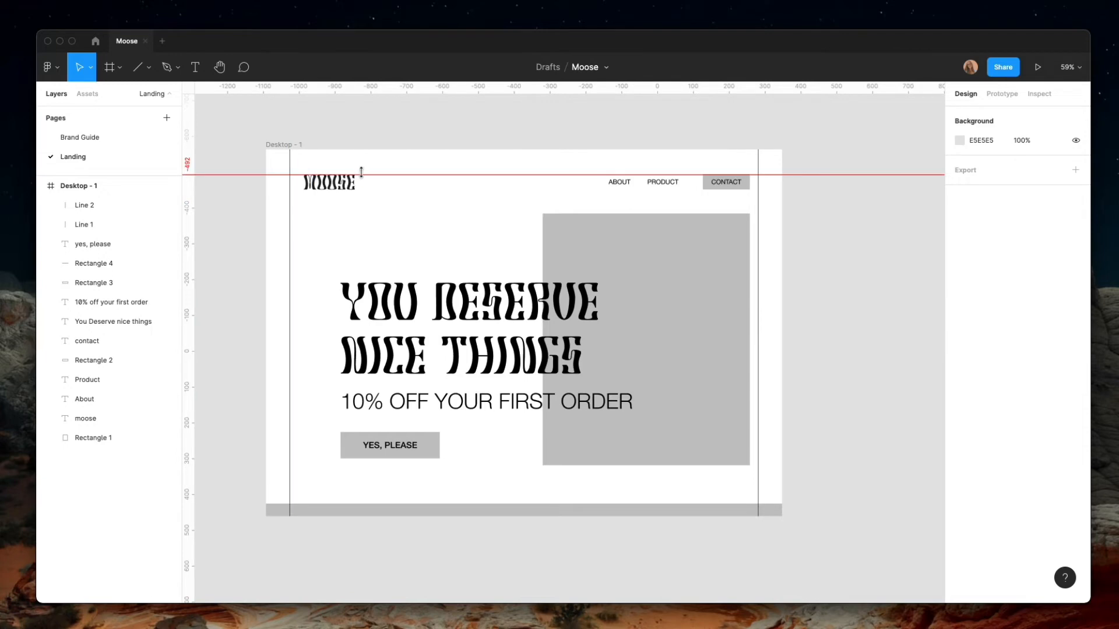
pyautogui.moveTo(359, 174); pyautogui.dragTo(363, 88)
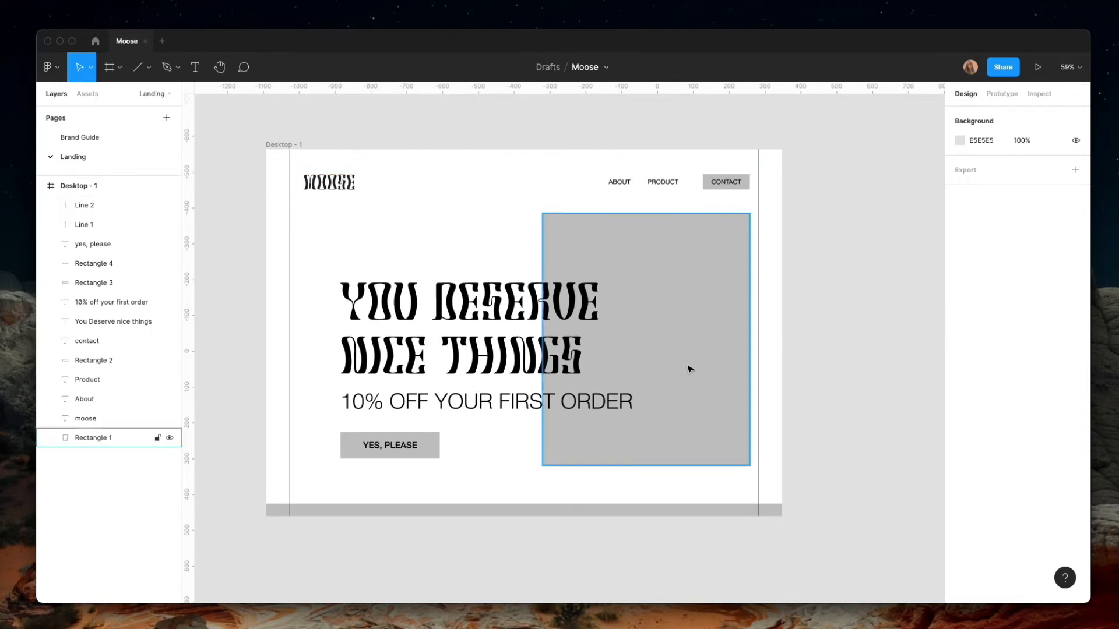
# Select the headline, discount line, button text and button rectangle together and shift them slightly up and to the left
pyautogui.click(571, 356)
pyautogui.keyDown('shift'); pyautogui.click(378, 401); pyautogui.keyUp('shift')
pyautogui.keyDown('shift'); pyautogui.click(400, 440); pyautogui.keyUp('shift')
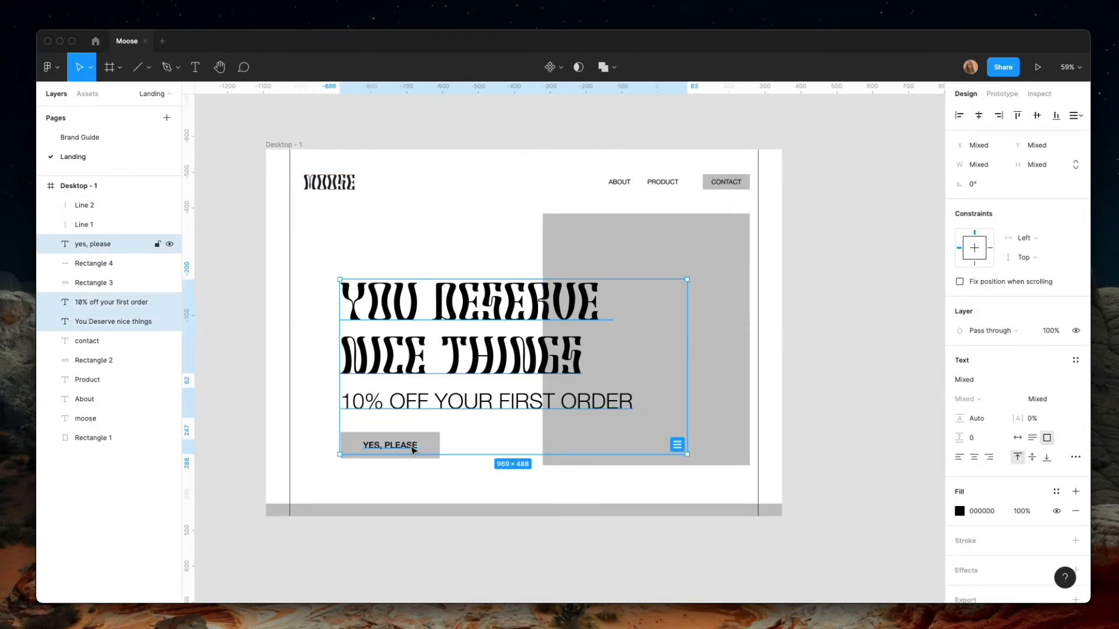
pyautogui.keyDown('shift'); pyautogui.click(437, 434); pyautogui.keyUp('shift')
pyautogui.moveTo(460, 402); pyautogui.dragTo(441, 390)
pyautogui.click(351, 217)
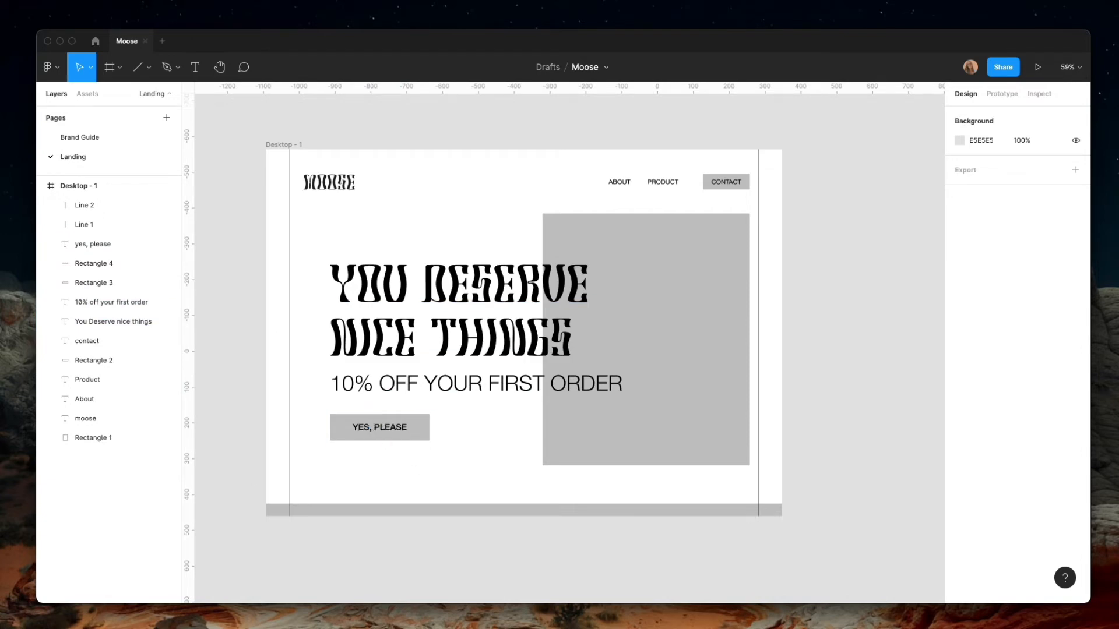
# Round only the top-left corner of the large grey image rectangle to a radius of 188
pyautogui.scroll(-3, 676, 414)
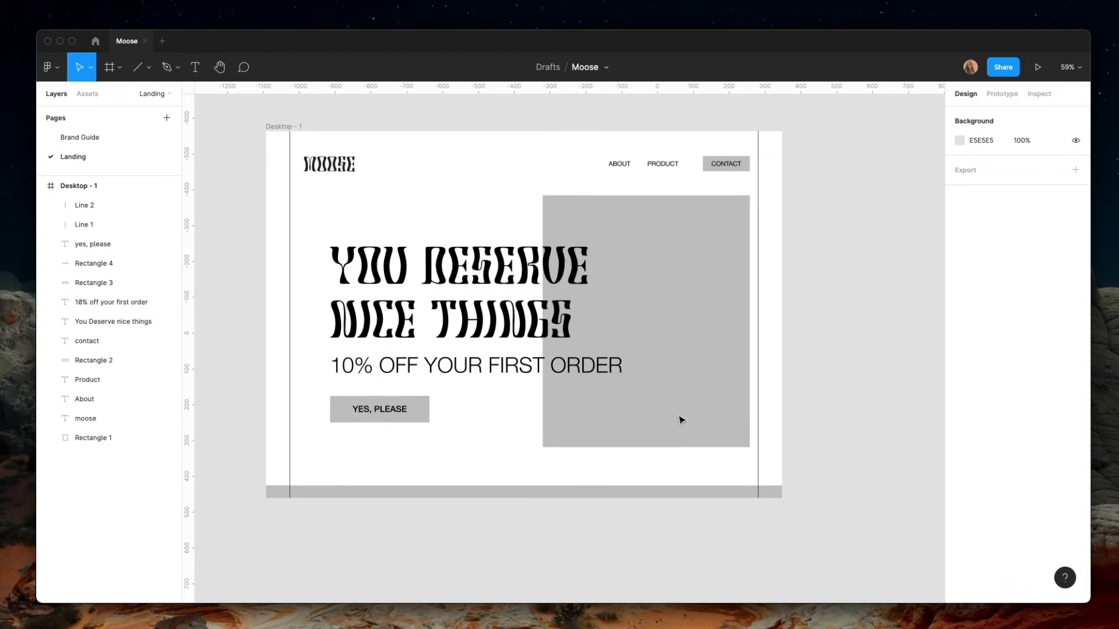
pyautogui.scroll(1, 682, 419)
pyautogui.click(707, 342)
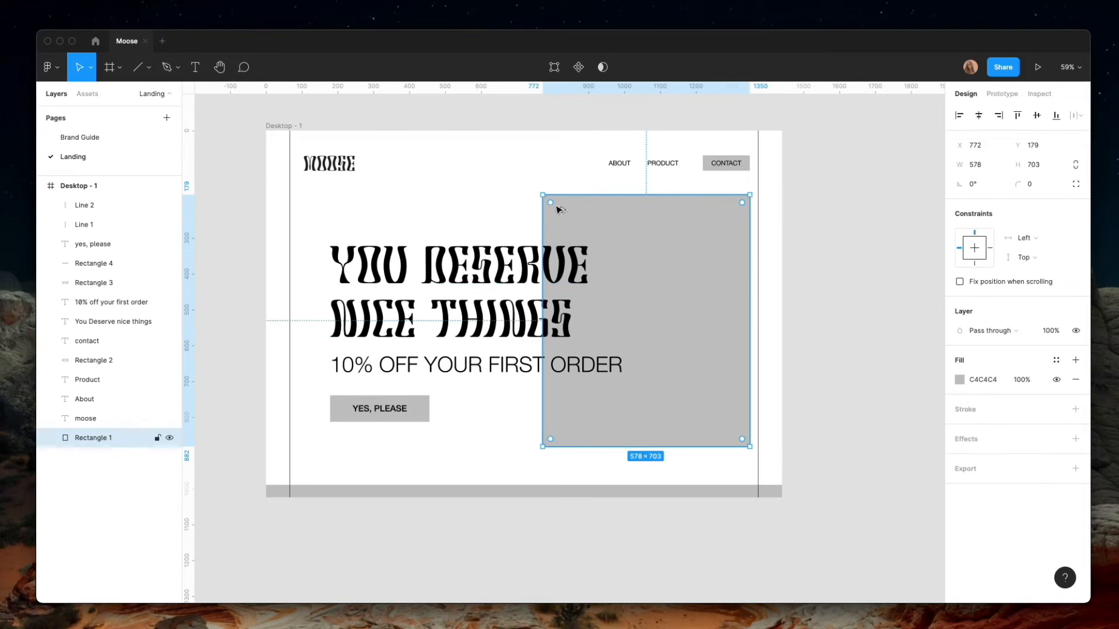
pyautogui.moveTo(555, 208); pyautogui.dragTo(612, 268)
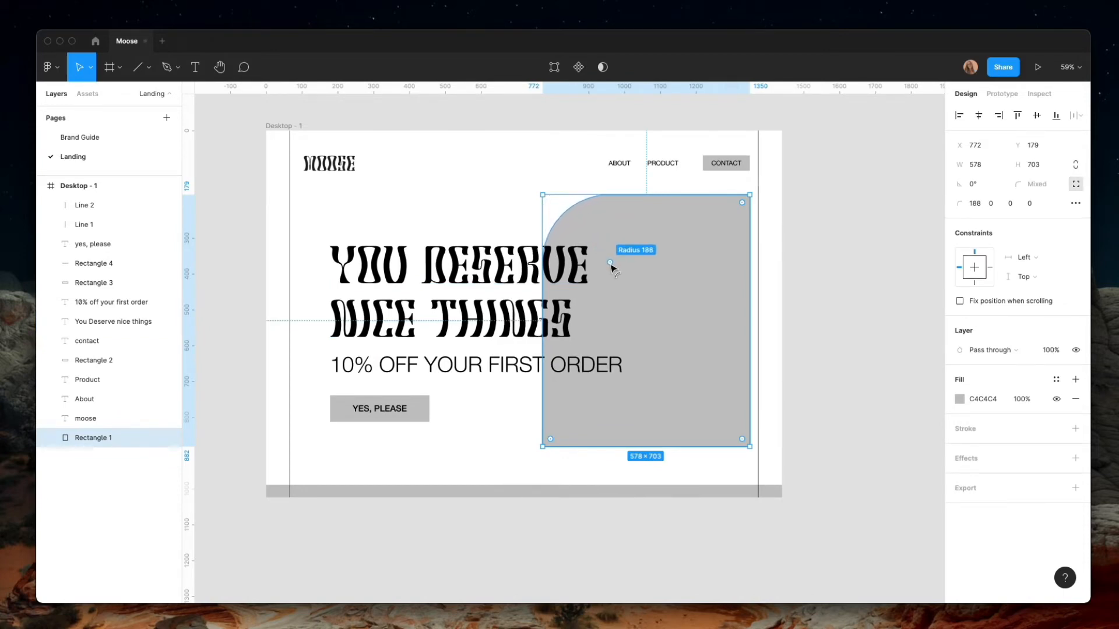
pyautogui.click(495, 238)
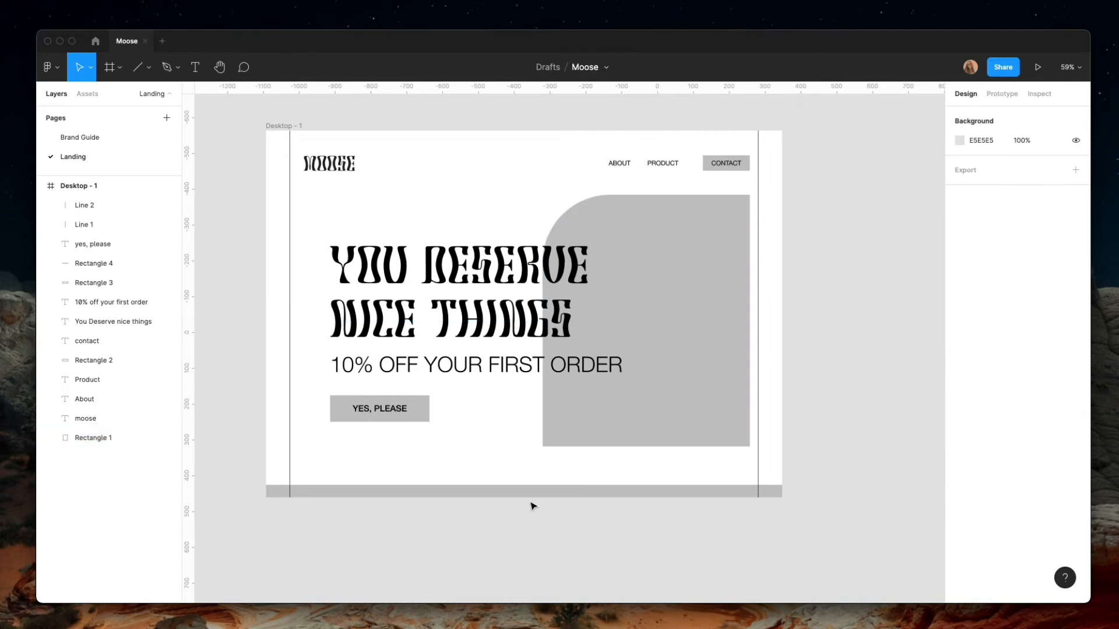
# Copy the left margin line, rotate the copy to horizontal above the header and stretch it to the full frame width of 1440
pyautogui.scroll(4, 298, 457)
pyautogui.scroll(-3, 298, 457)
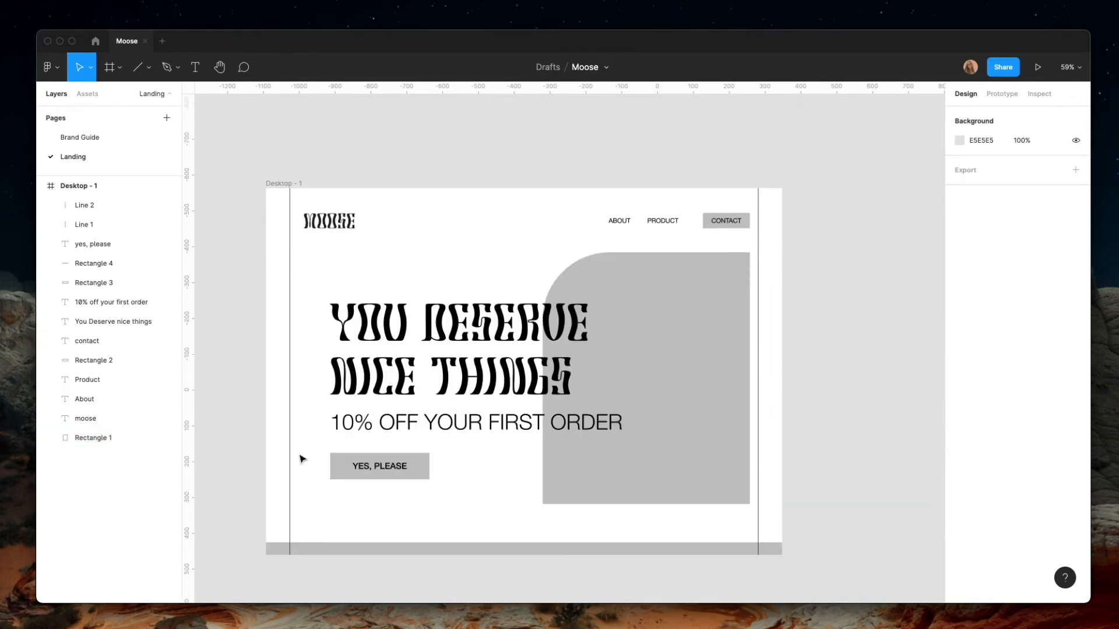
pyautogui.click(291, 429)
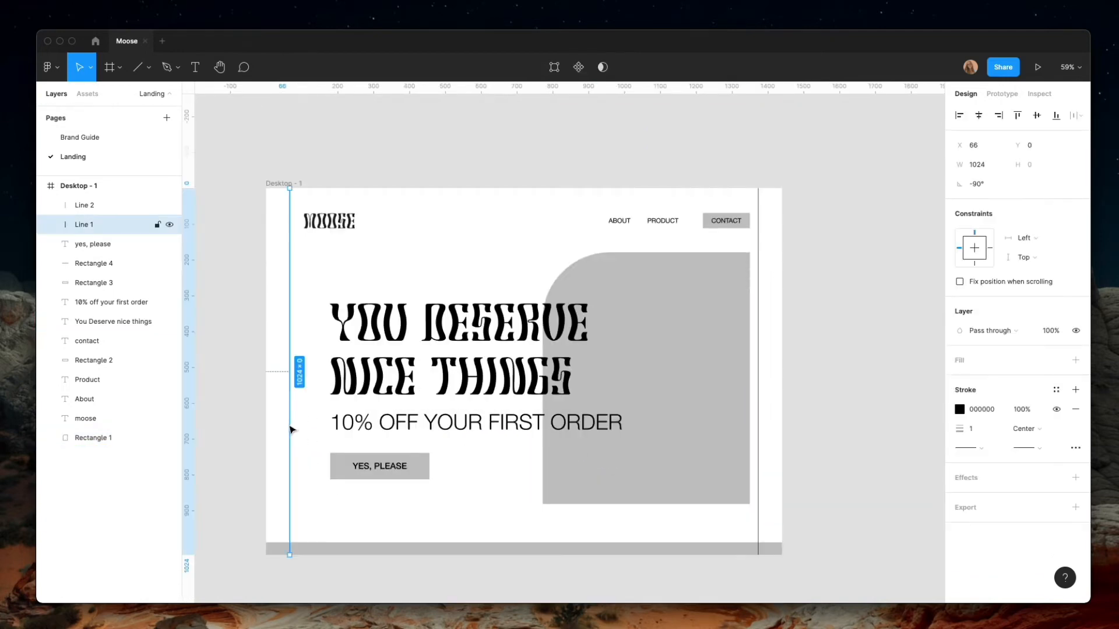
pyautogui.moveTo(291, 429); pyautogui.dragTo(298, 425)
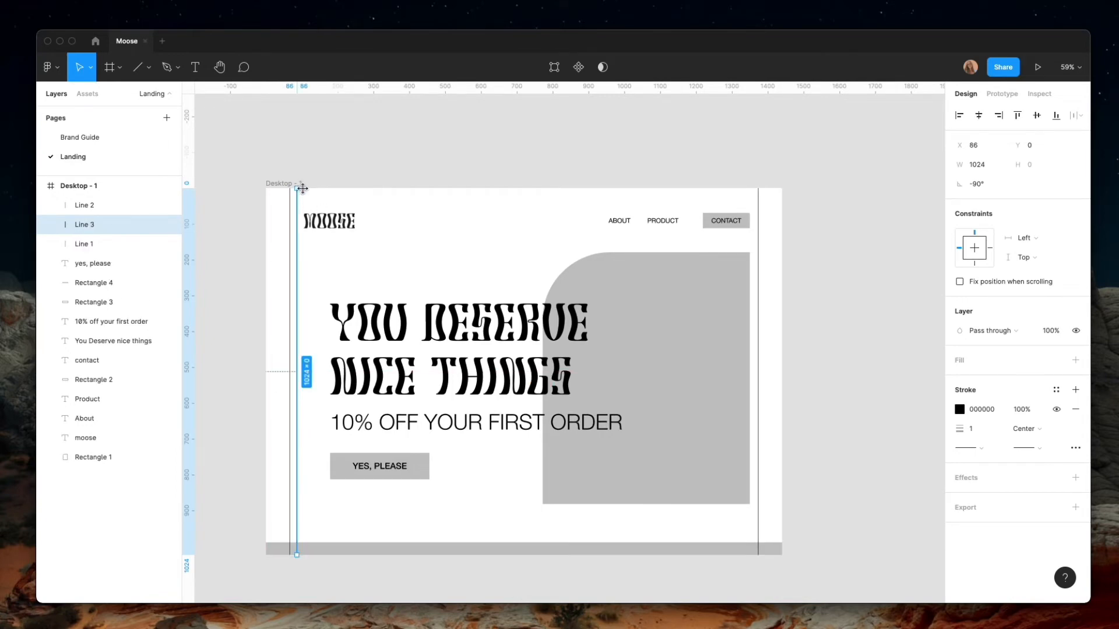
pyautogui.moveTo(304, 184); pyautogui.dragTo(411, 305)
pyautogui.moveTo(509, 211); pyautogui.dragTo(460, 208)
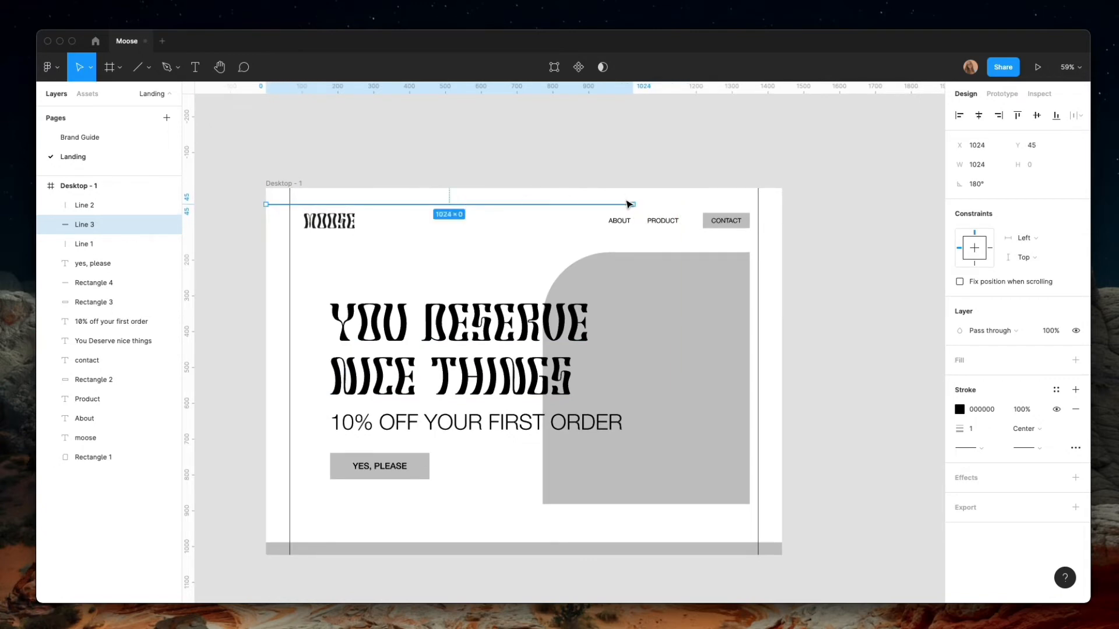
pyautogui.moveTo(632, 202); pyautogui.dragTo(782, 204)
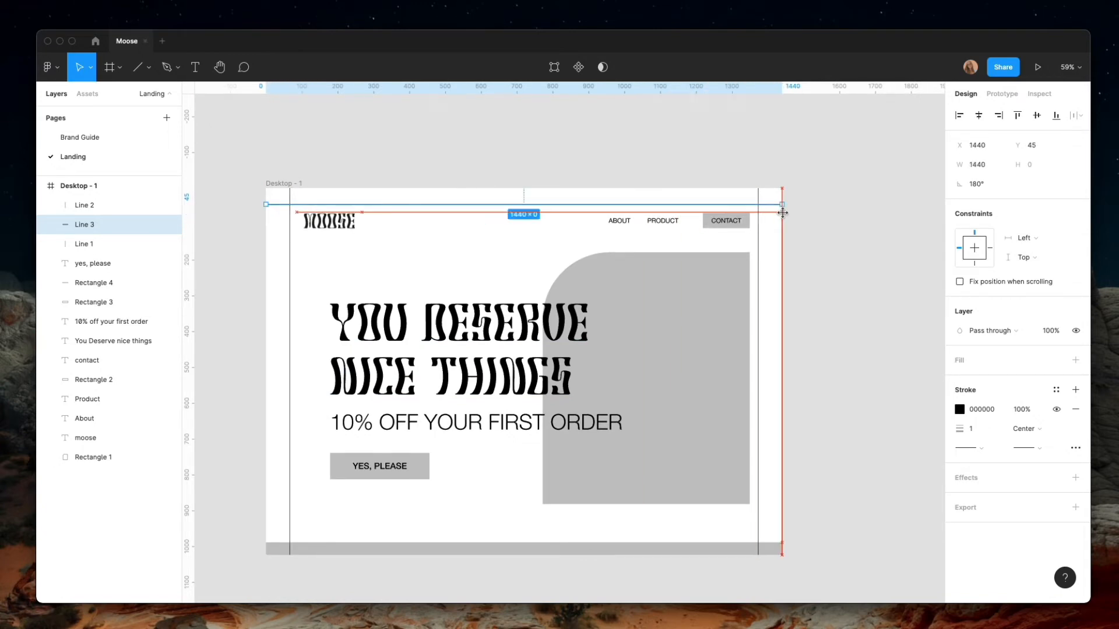
# Copy the upper horizontal line down to Y 989 and delete the grey footer strip rectangle
pyautogui.moveTo(598, 205); pyautogui.dragTo(606, 543)
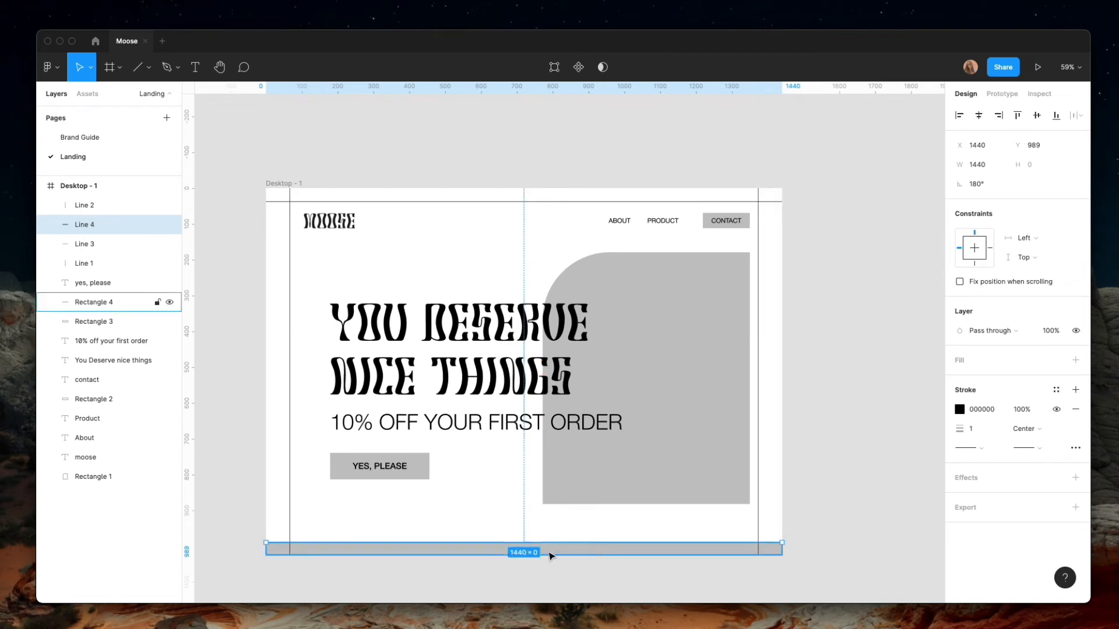
pyautogui.click(102, 307)
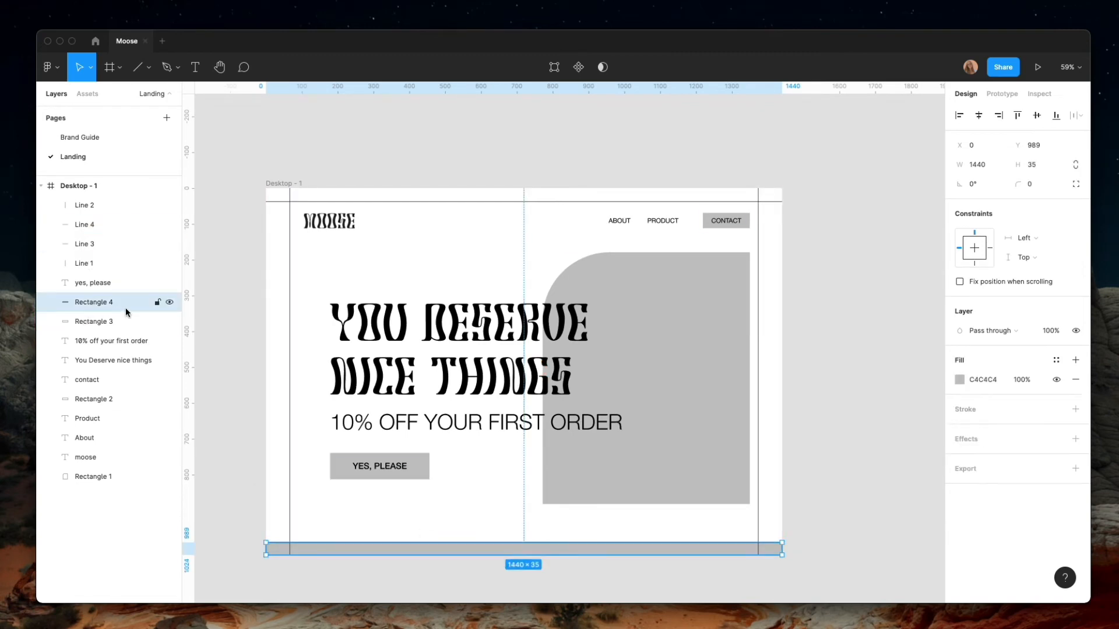
pyautogui.press('Delete')
pyautogui.scroll(-3, 456, 495)
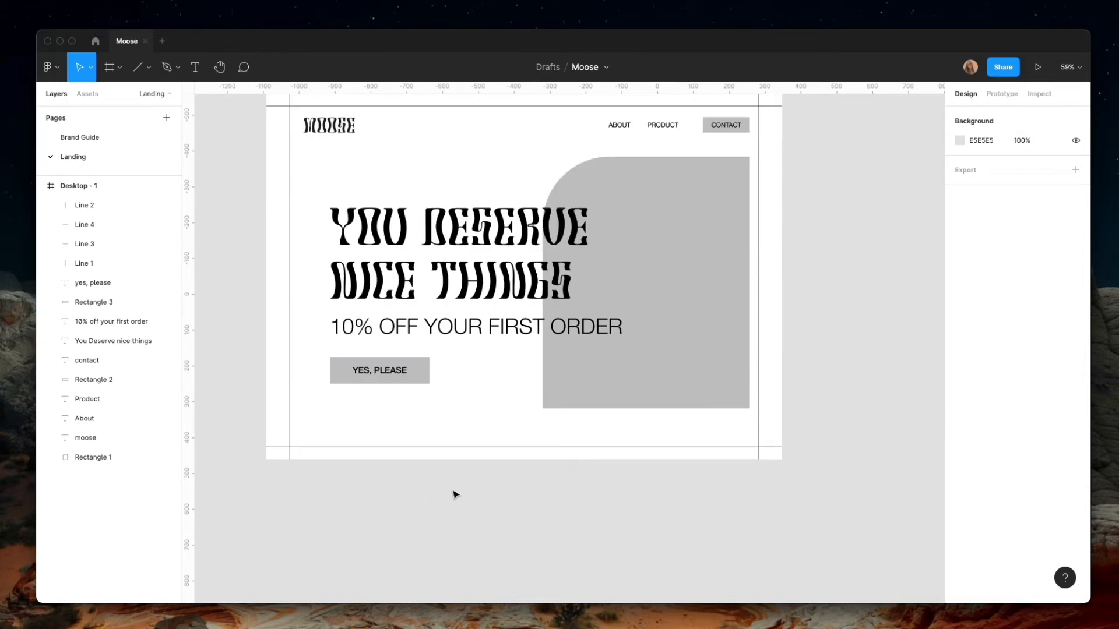
pyautogui.scroll(3, 456, 495)
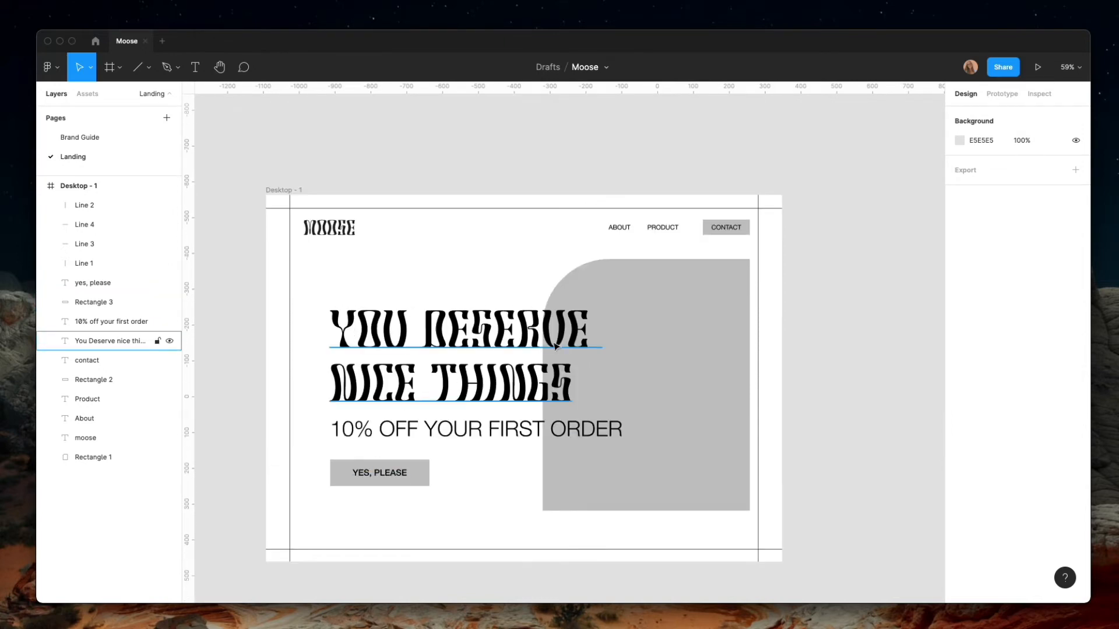
# Open the Brand Guide page and locate the IMG photo group above the logo frame
pyautogui.click(79, 142)
pyautogui.scroll(-10, 423, 409)
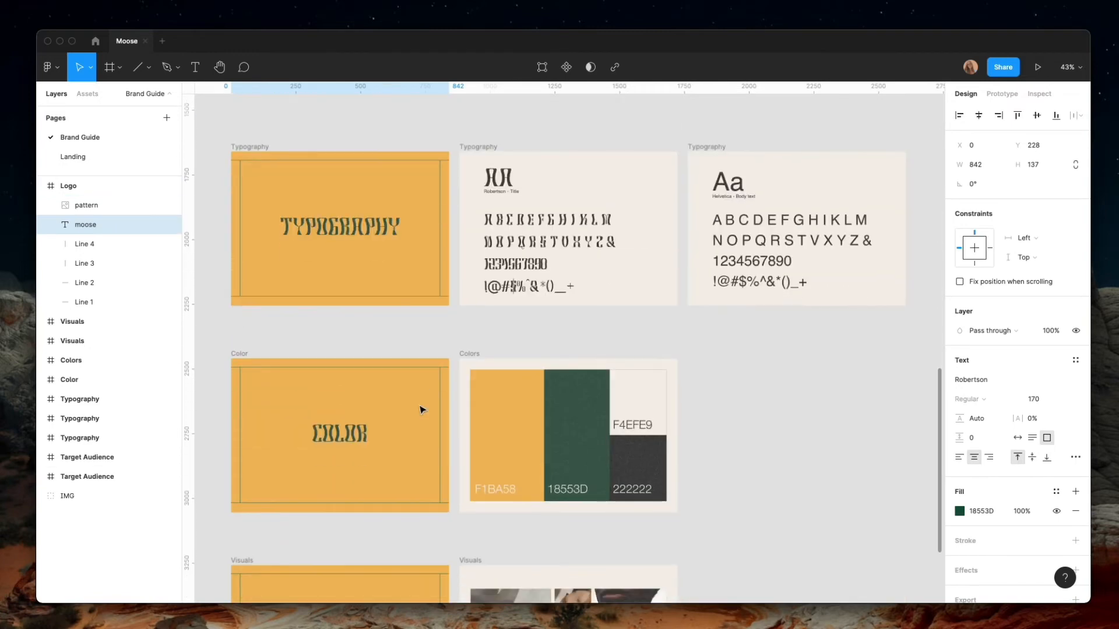
pyautogui.scroll(-5, 424, 408)
pyautogui.scroll(5, 537, 397)
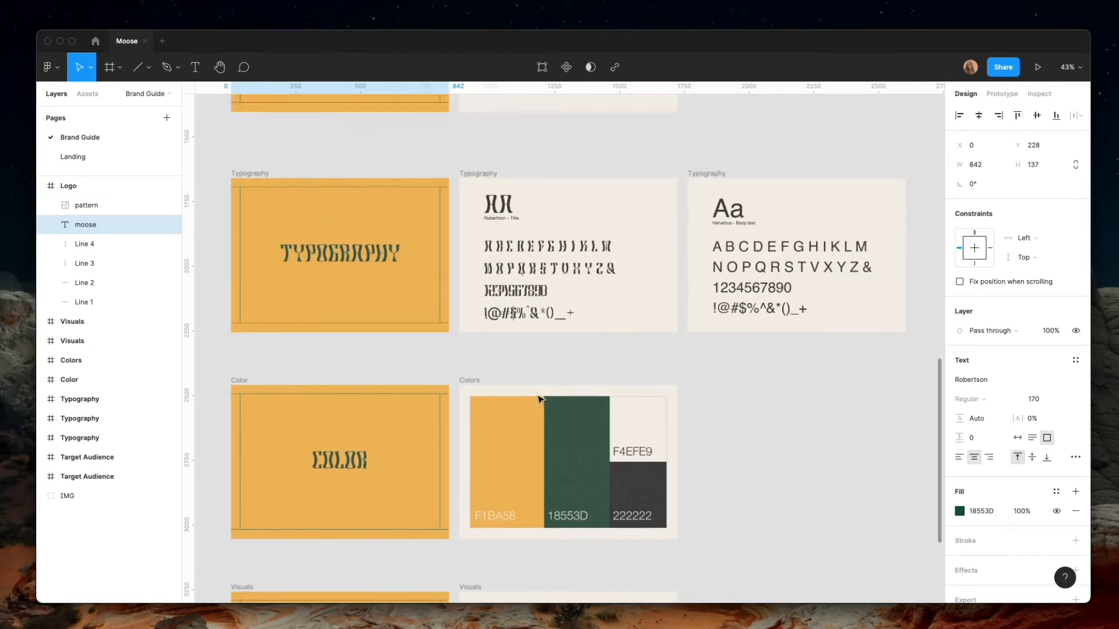
pyautogui.scroll(10, 538, 397)
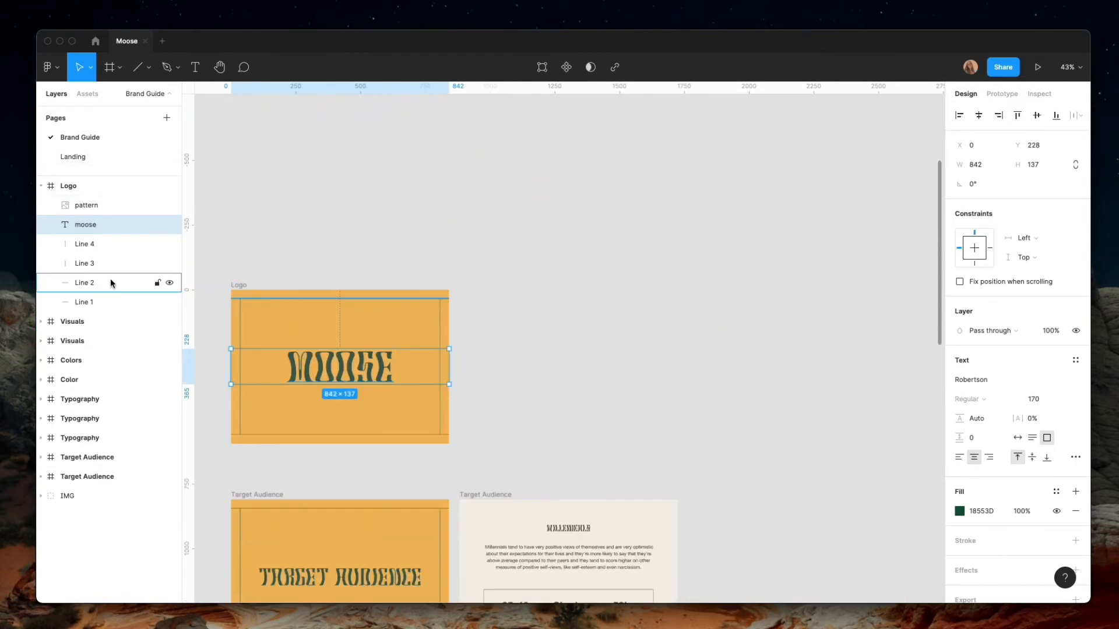
pyautogui.click(102, 496)
pyautogui.scroll(-10, 466, 467)
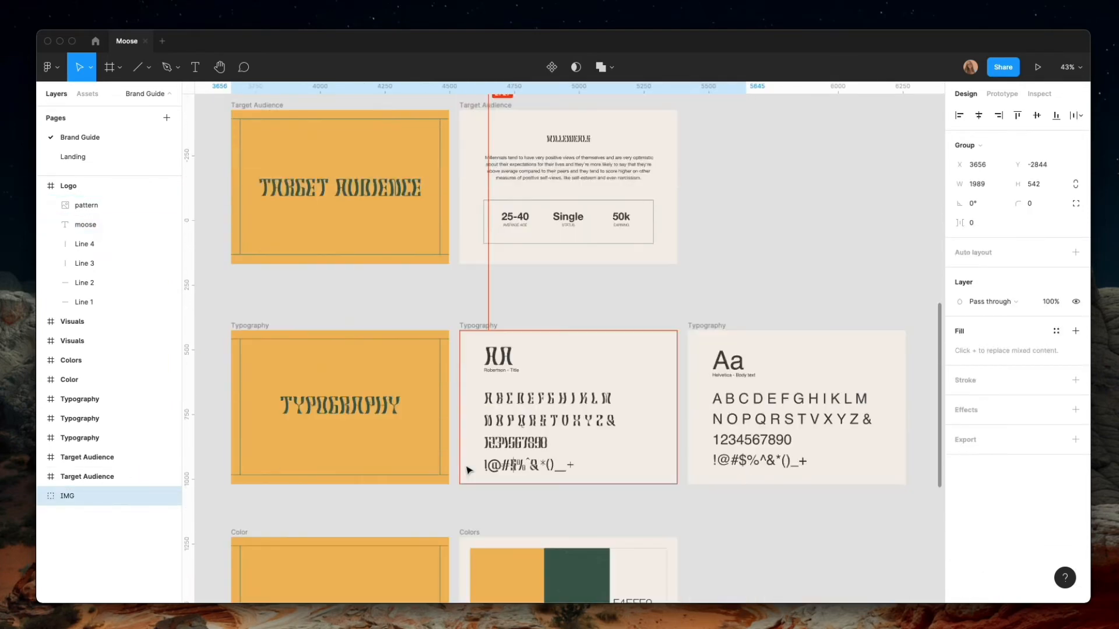
pyautogui.scroll(3, 469, 470)
pyautogui.scroll(-5, 469, 470)
pyautogui.scroll(2, 465, 283)
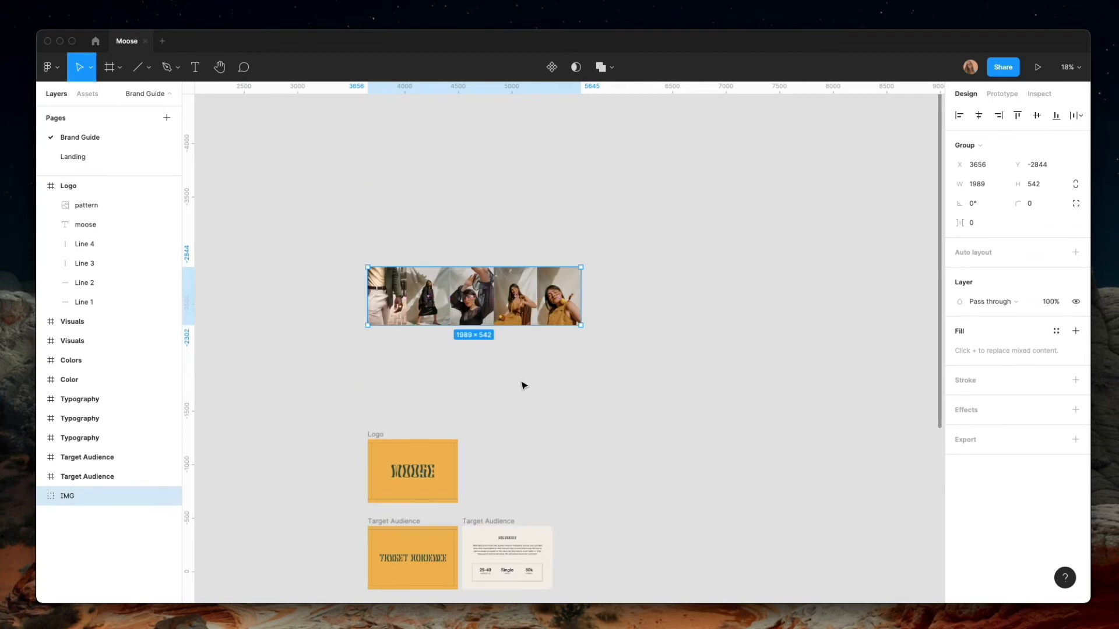
# Expand the IMG group and copy its last photo, the close portrait of the woman in the mustard top
pyautogui.press('Escape')
pyautogui.scroll(5, 514, 305)
pyautogui.click(602, 313)
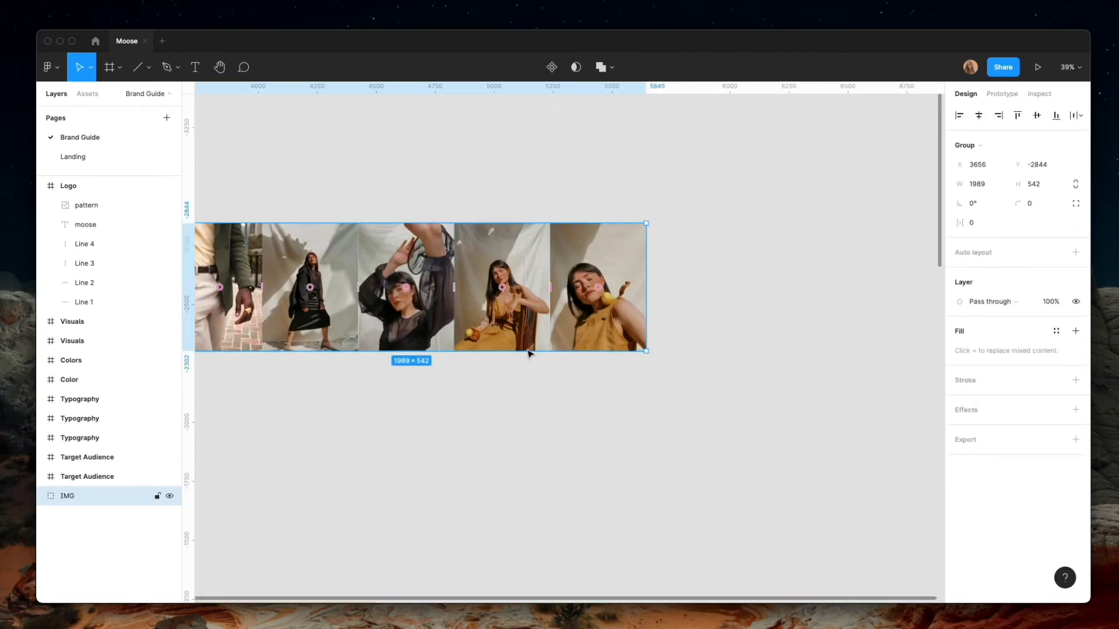
pyautogui.click(40, 496)
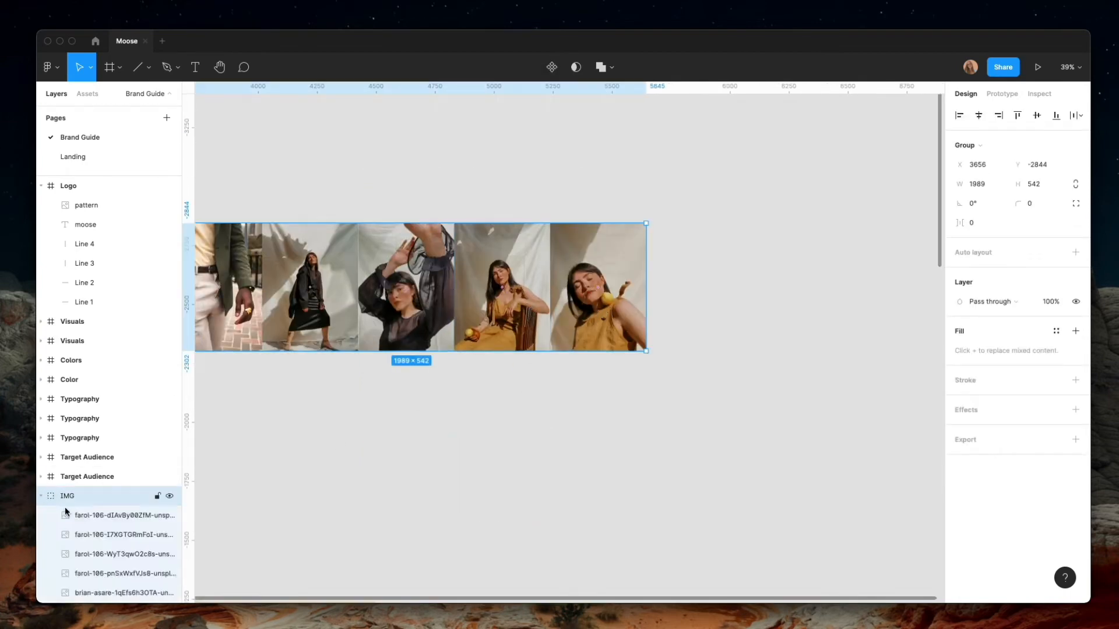
pyautogui.click(101, 519)
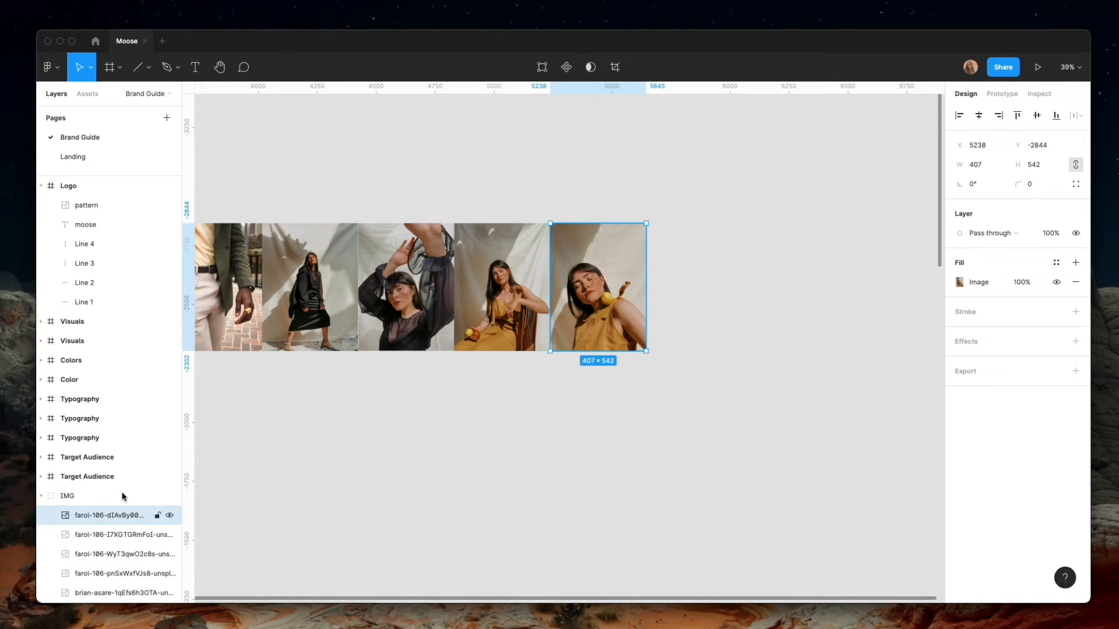
# Paste the portrait above the grey image rectangle on the Landing page and enlarge it to 931 × 1240 at X 569, Y -320
pyautogui.click(92, 159)
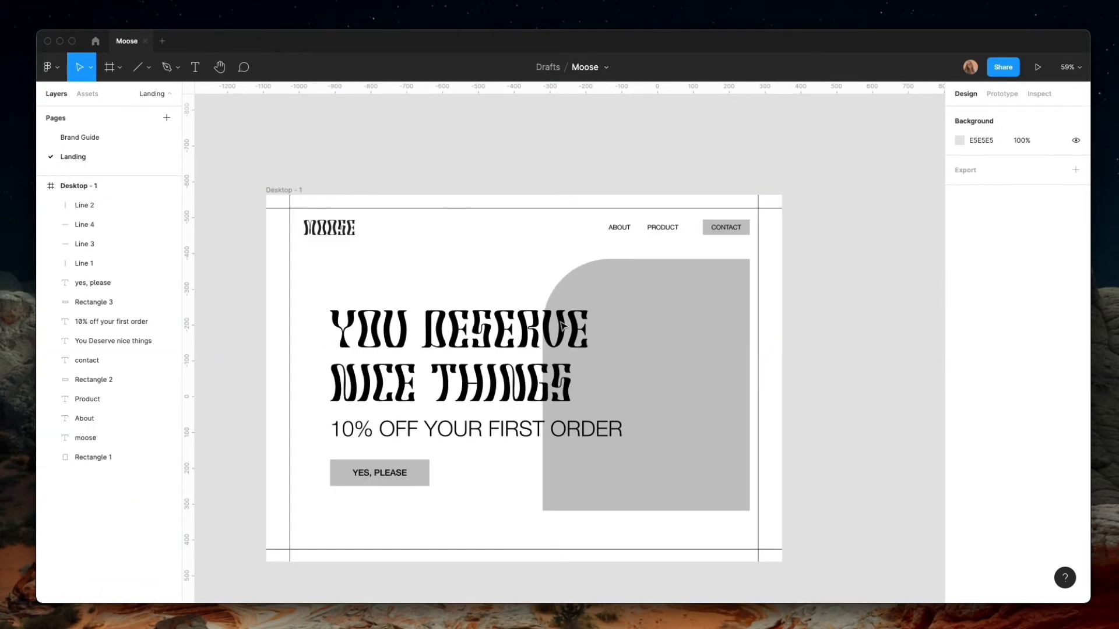
pyautogui.click(676, 366)
pyautogui.hotkey('ctrl', 'v')
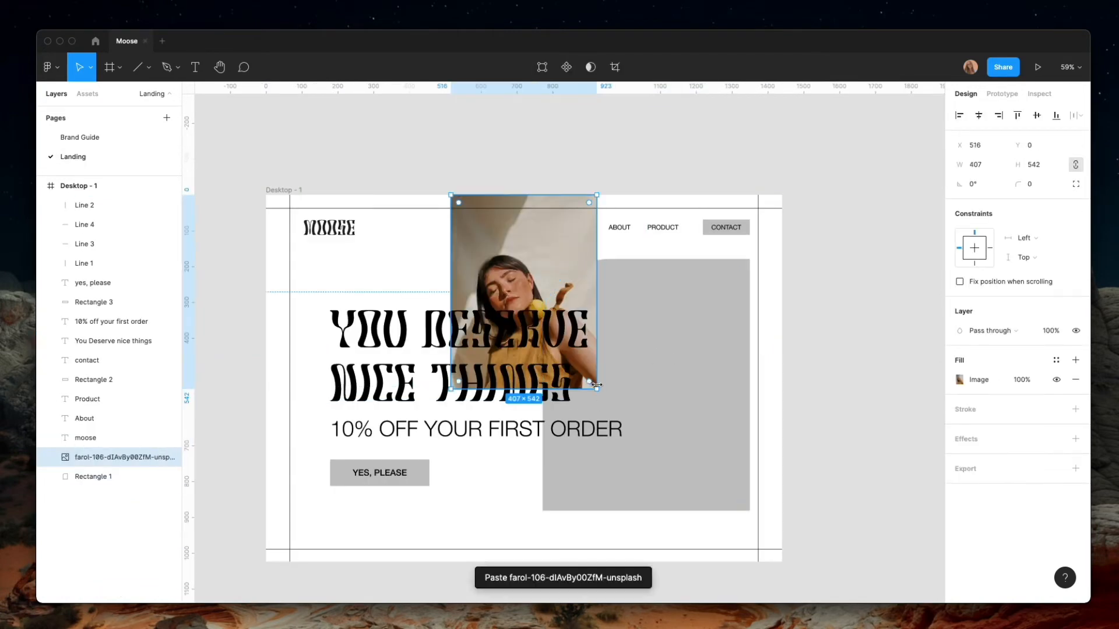
pyautogui.moveTo(597, 385); pyautogui.dragTo(784, 559)
pyautogui.moveTo(678, 513); pyautogui.dragTo(625, 399)
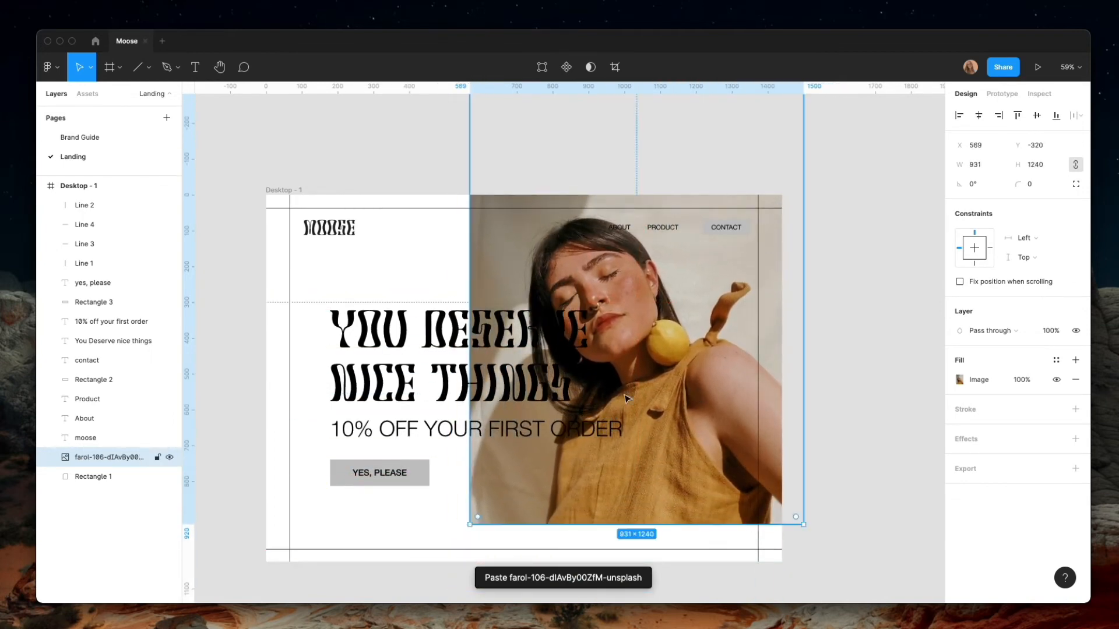
# Mask the portrait with the rounded grey image rectangle, Rectangle 1, directly beneath it
pyautogui.click(90, 478)
pyautogui.keyDown('shift'); pyautogui.click(92, 457); pyautogui.keyUp('shift')
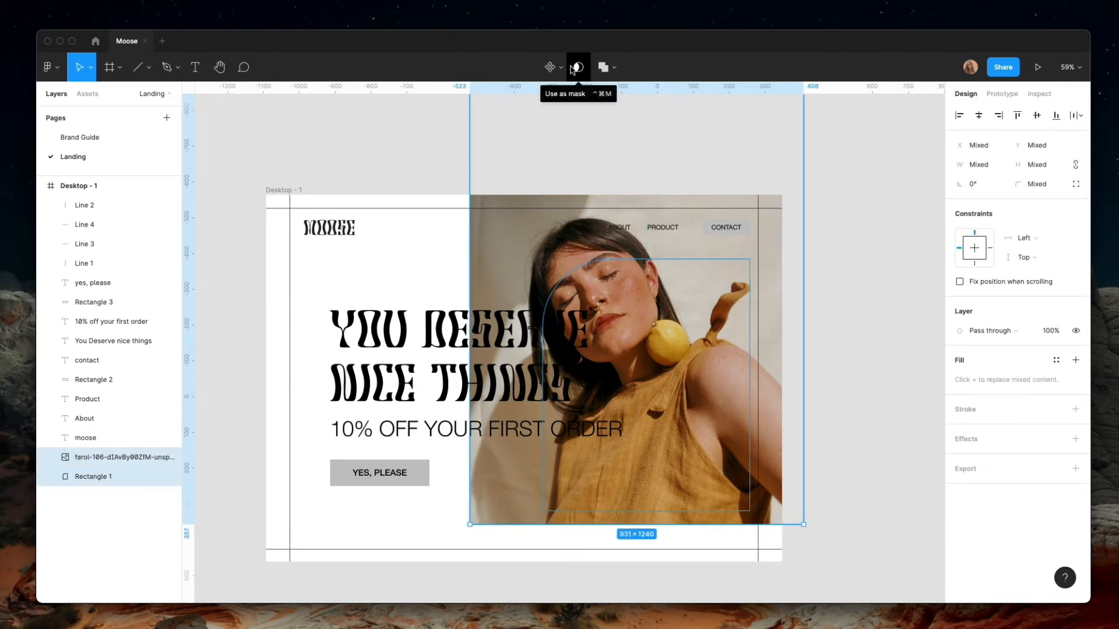
pyautogui.click(579, 67)
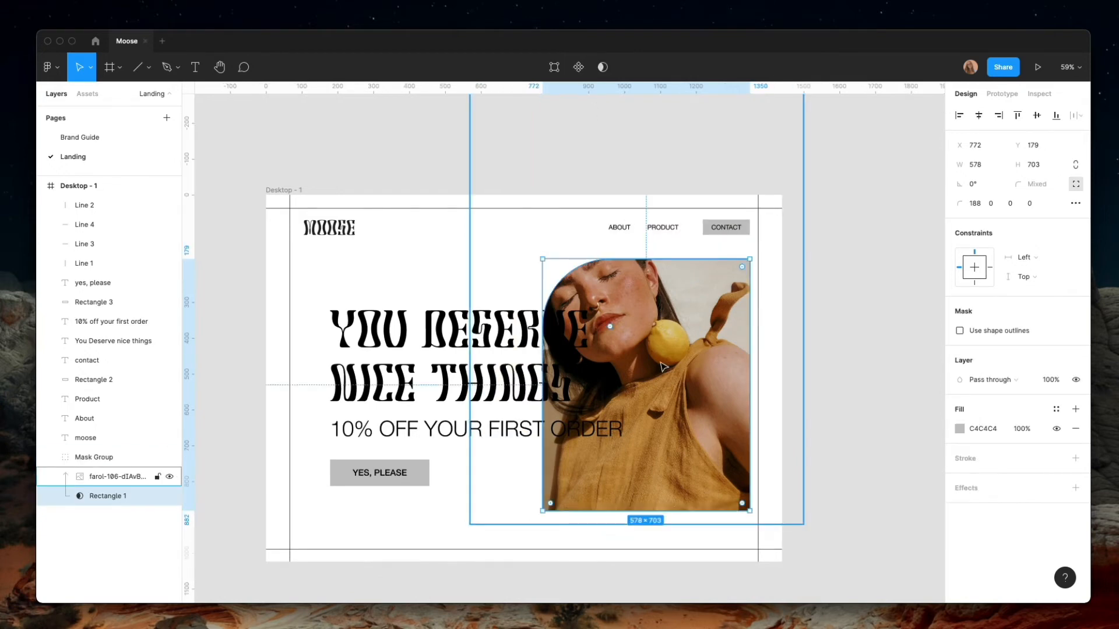
# Enlarge the masked portrait to 1382 × 1841 and reposition it at X 433, Y -564 to frame the face and lemon earring
pyautogui.click(676, 449)
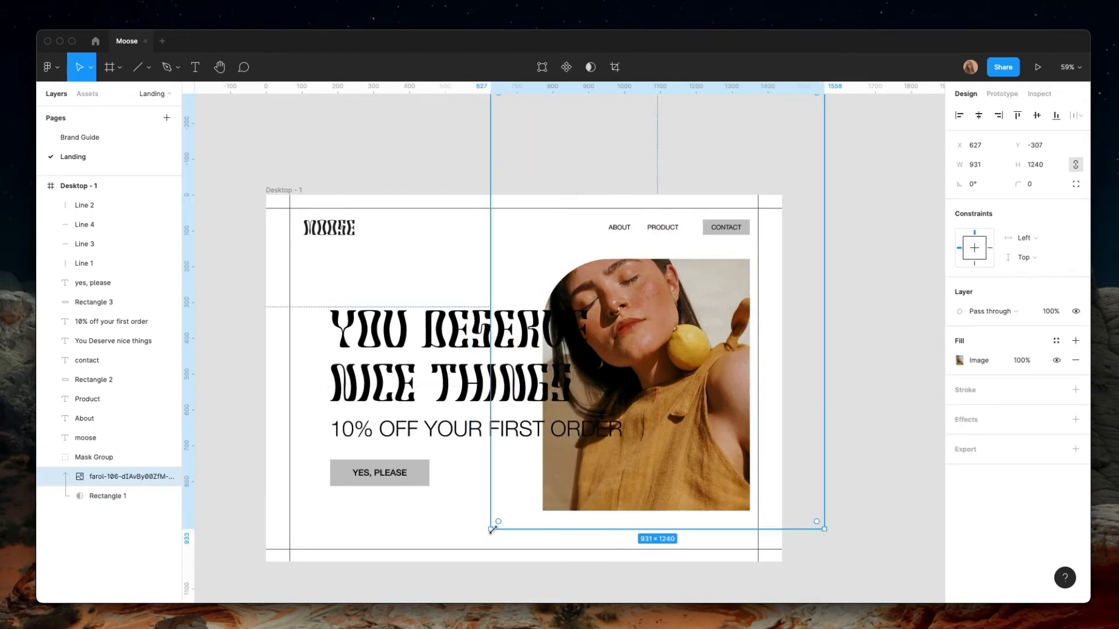
pyautogui.moveTo(491, 528); pyautogui.dragTo(340, 584)
pyautogui.moveTo(584, 492); pyautogui.dragTo(662, 416)
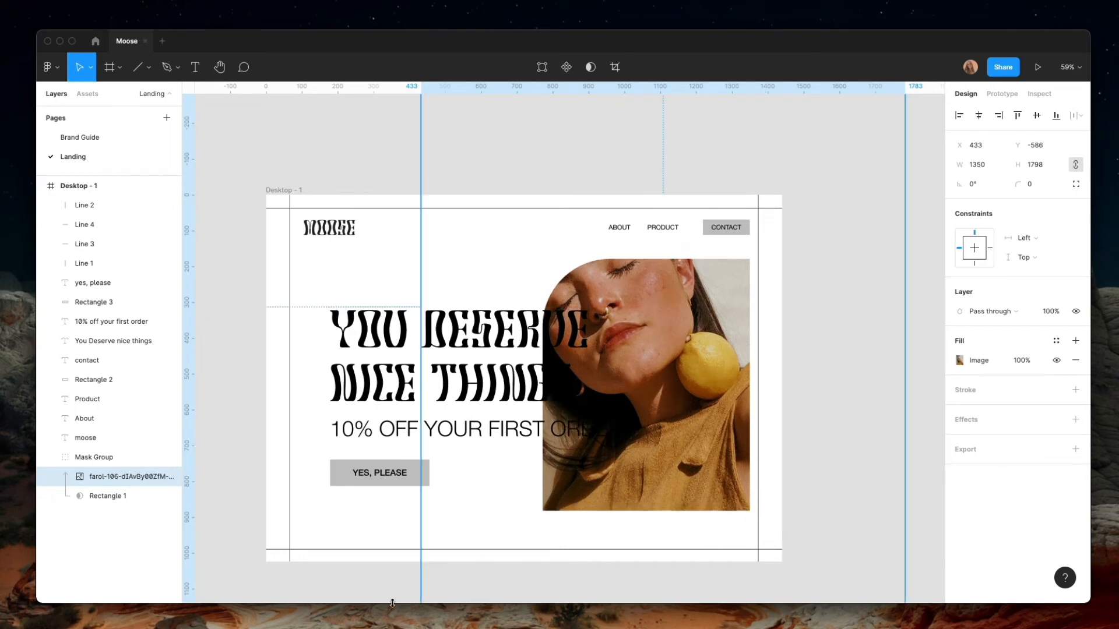
pyautogui.scroll(-5, 482, 492)
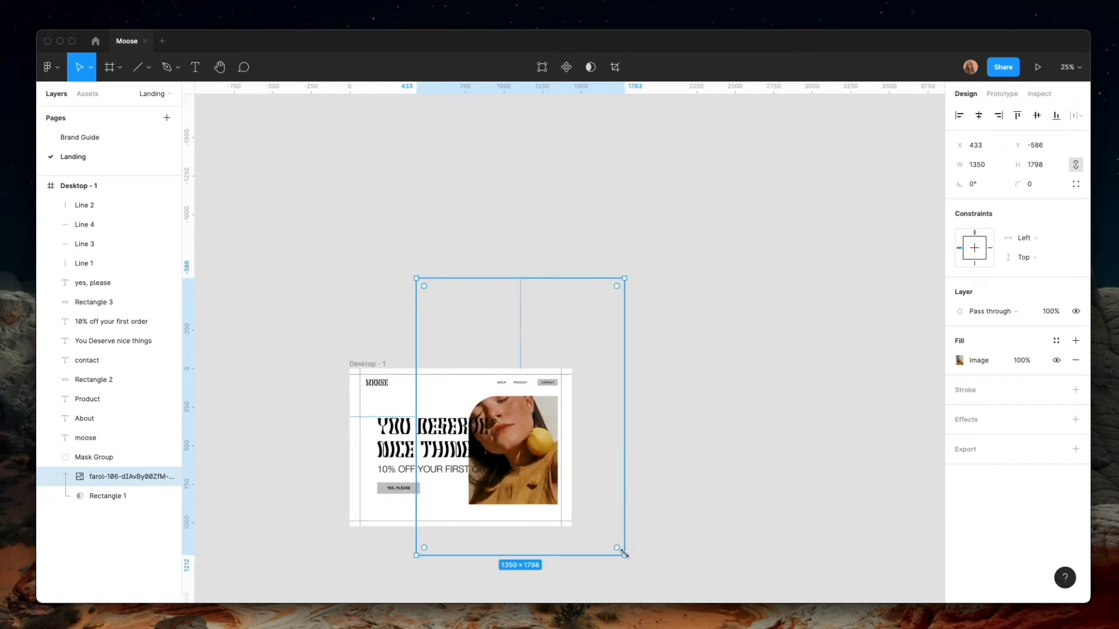
pyautogui.moveTo(624, 554); pyautogui.dragTo(629, 560)
pyautogui.scroll(-1, 477, 487)
pyautogui.scroll(3, 478, 488)
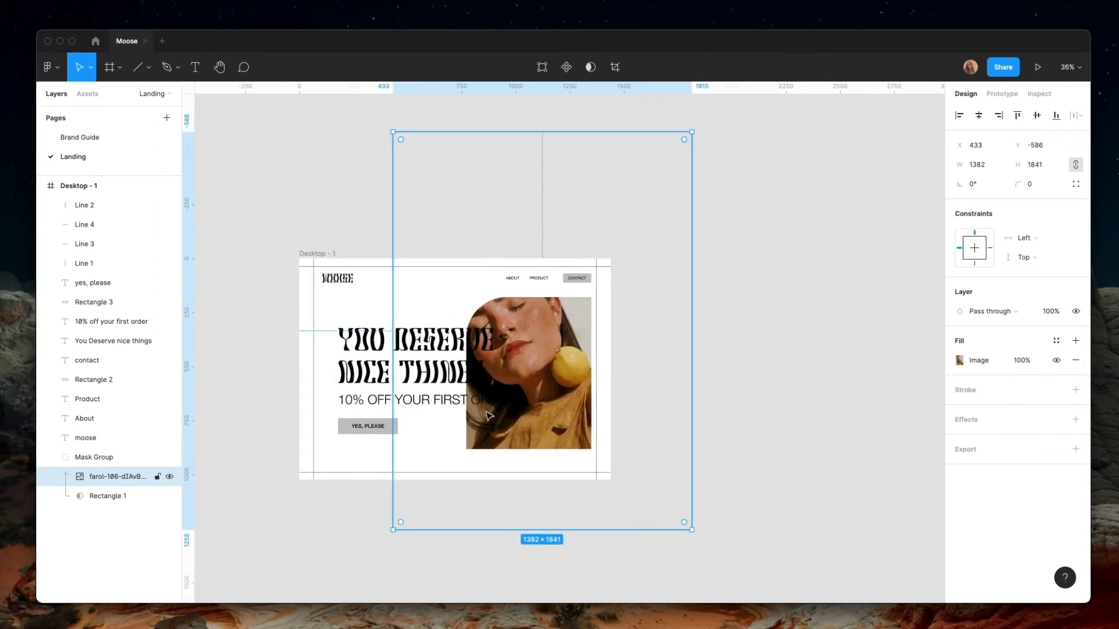
pyautogui.moveTo(490, 416); pyautogui.dragTo(490, 421)
pyautogui.scroll(5, 399, 473)
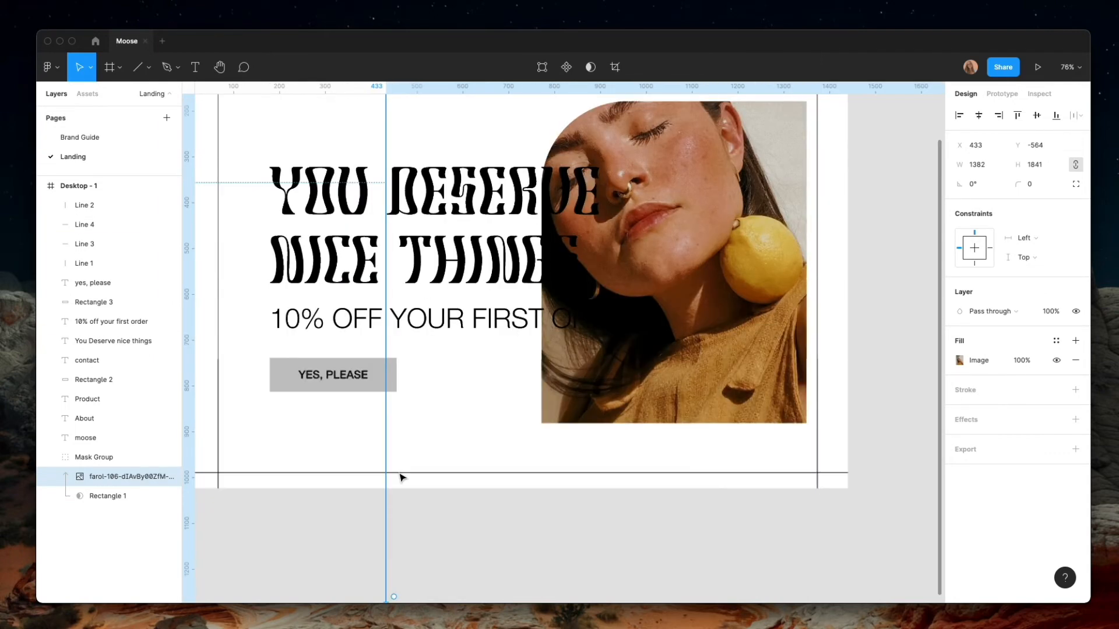
pyautogui.click(319, 522)
pyautogui.scroll(3, 407, 482)
pyautogui.scroll(-1, 385, 478)
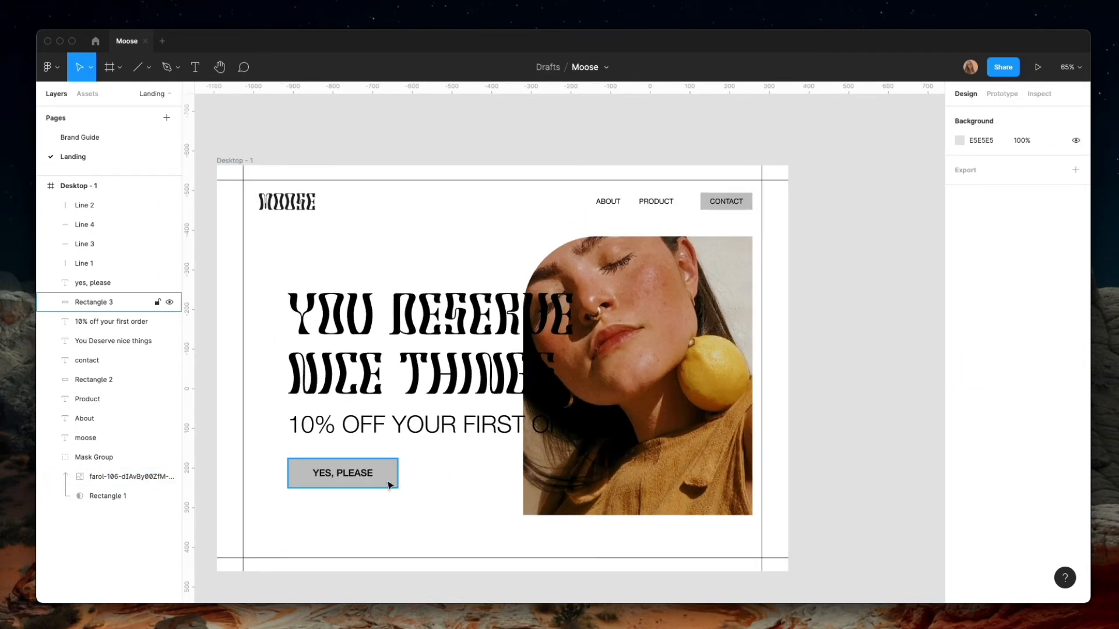
# Fill the YES, PLEASE button rectangle with the yellow document color F1BA58
pyautogui.click(350, 474)
pyautogui.click(959, 380)
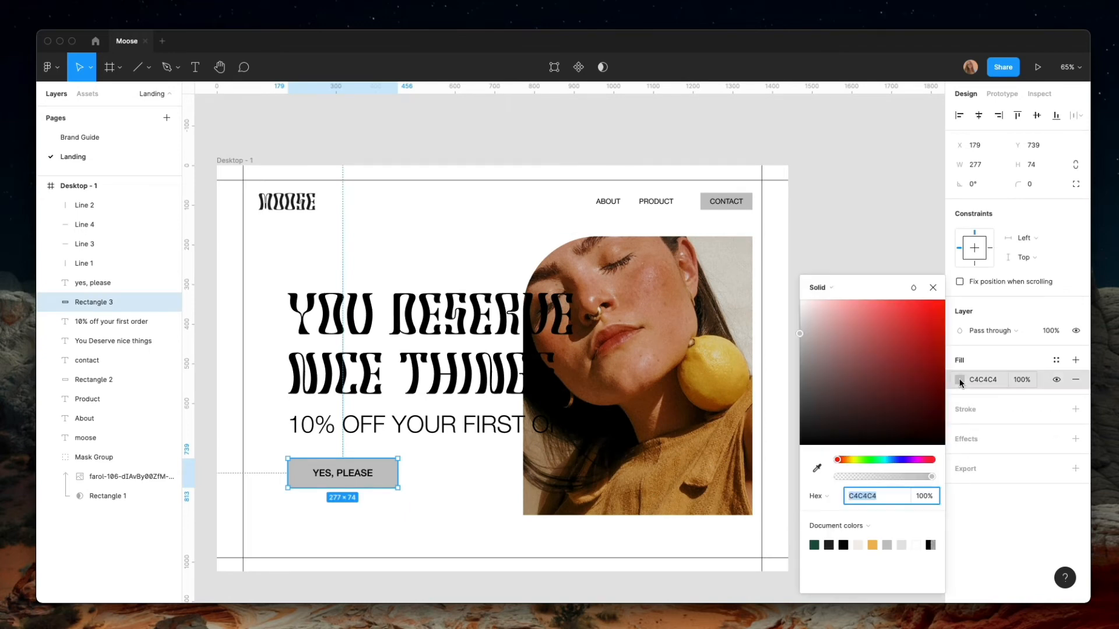
pyautogui.click(872, 545)
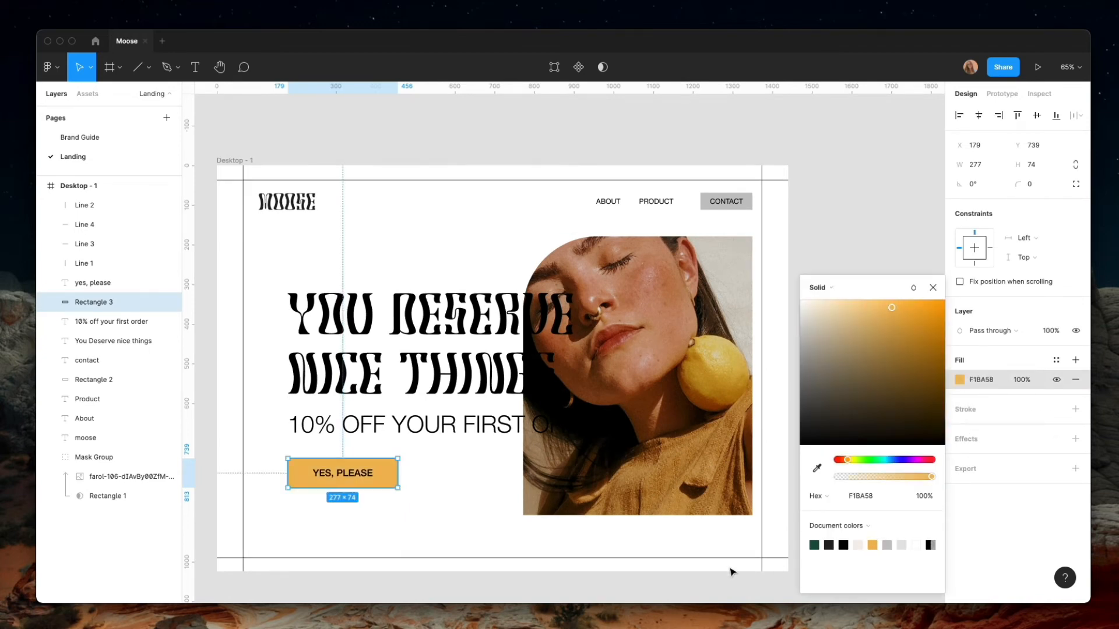
pyautogui.click(483, 527)
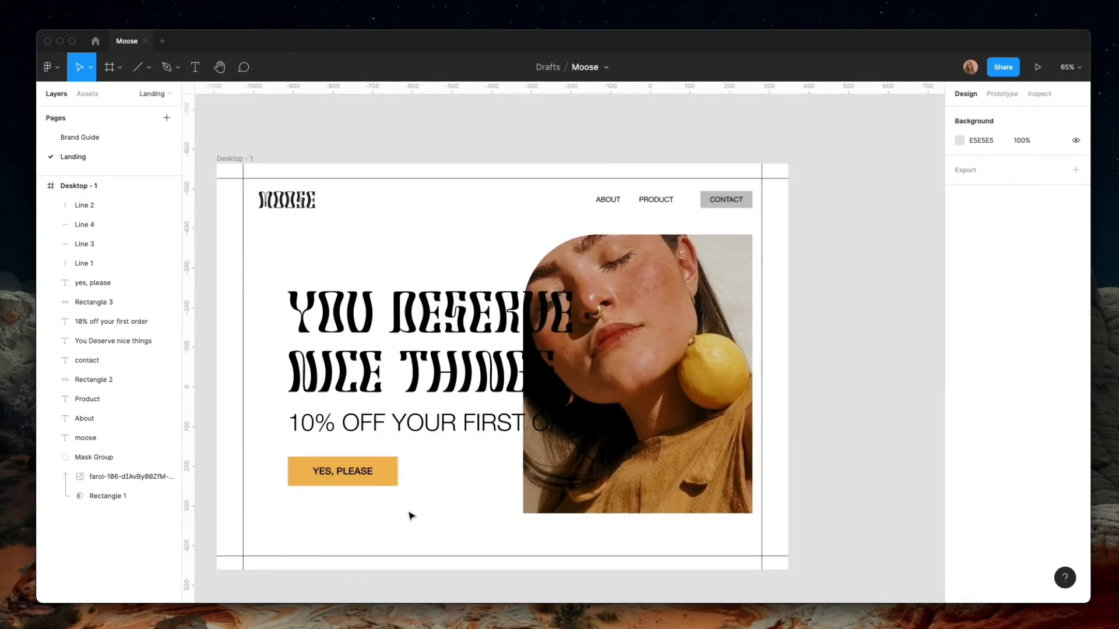
pyautogui.click(384, 486)
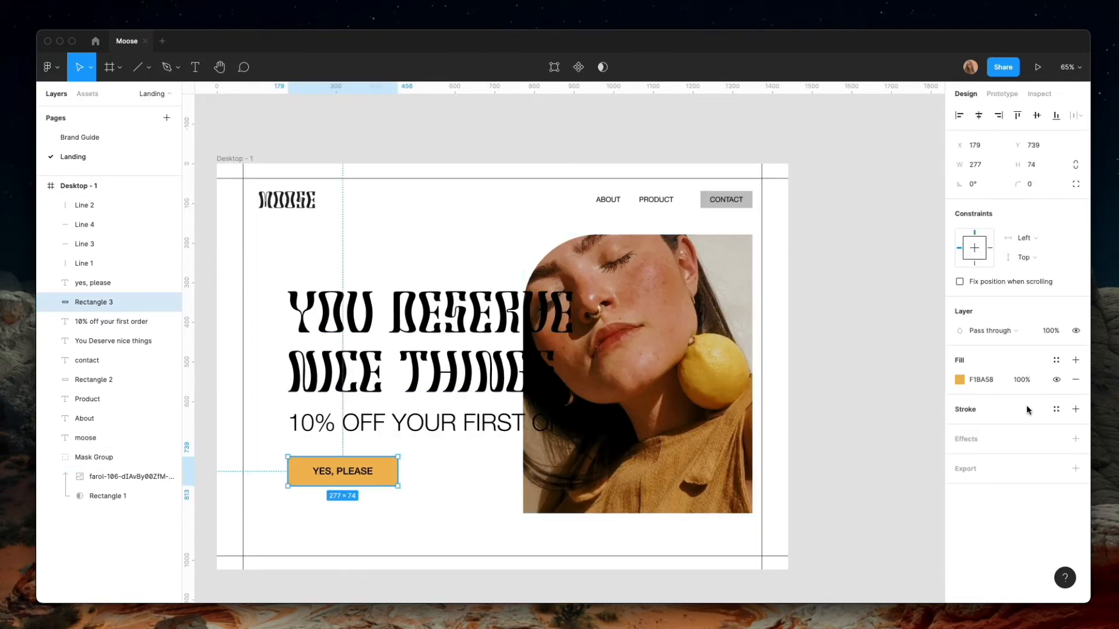
# Fill the Desktop - 1 frame background with the yellow document color F1BA58
pyautogui.click(217, 172)
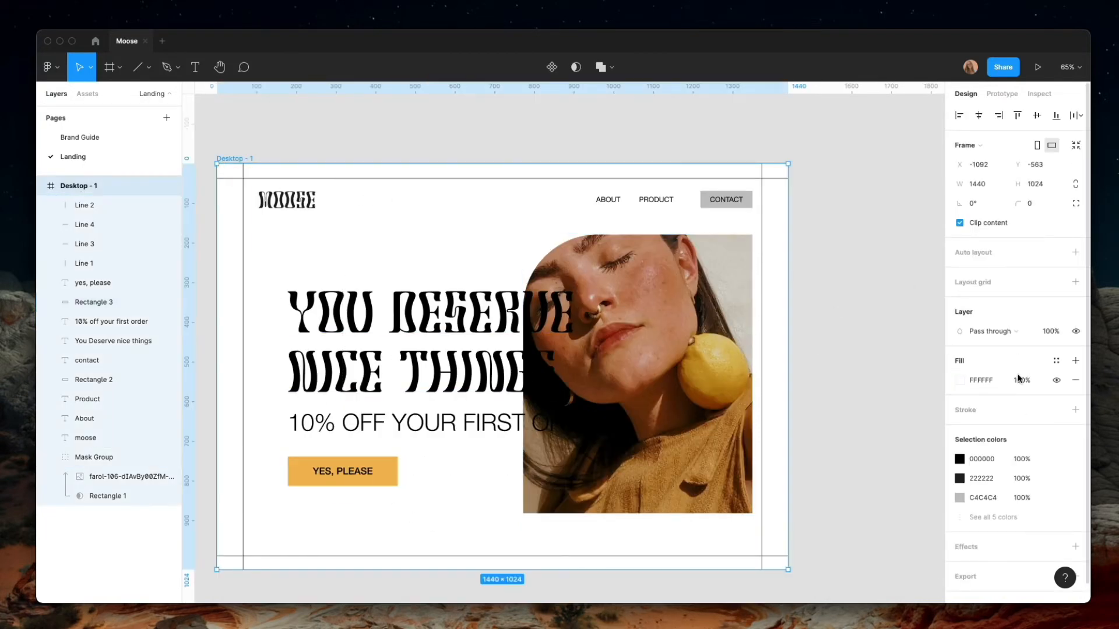
pyautogui.click(959, 379)
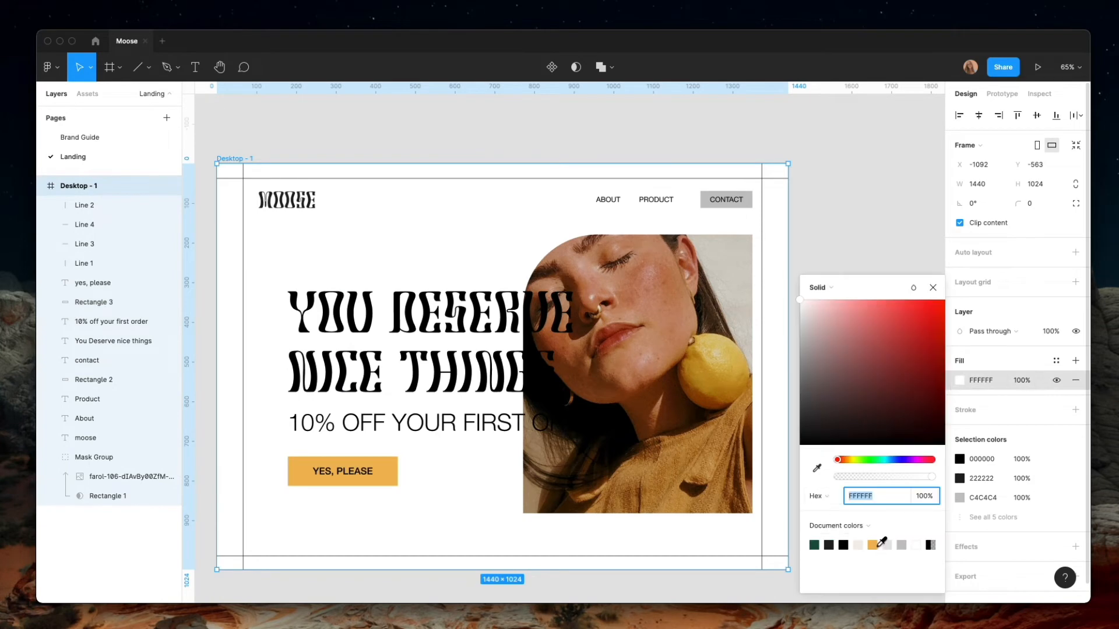
pyautogui.click(872, 545)
# Try 000000 and 222222 as the YES, PLEASE button's fill, and settle on cream F4EFE9
pyautogui.click(397, 475)
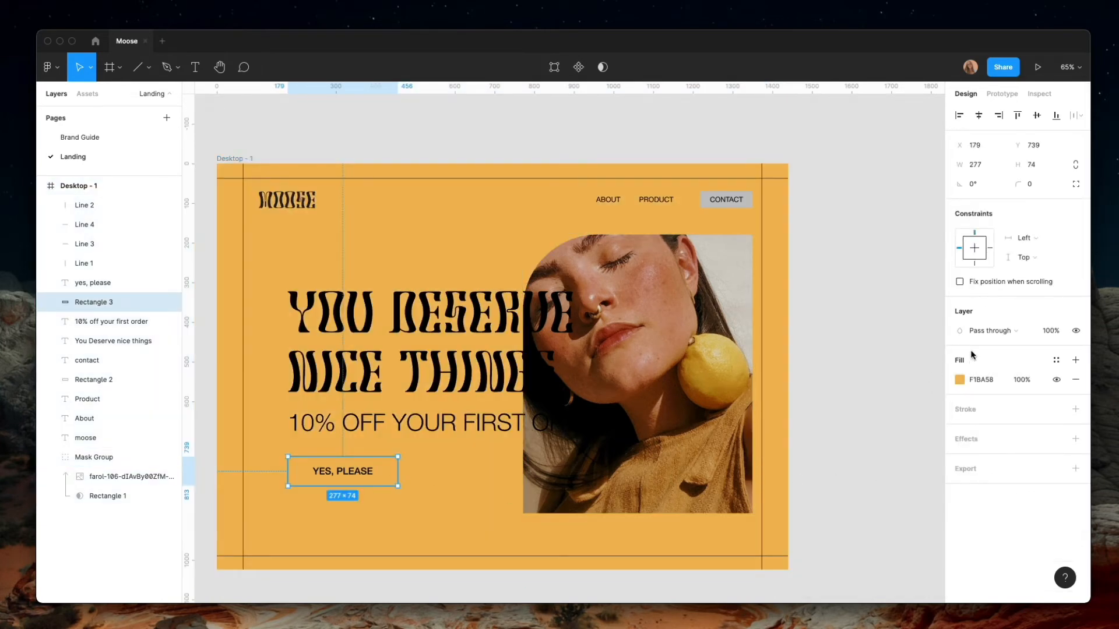
pyautogui.click(958, 380)
pyautogui.click(843, 545)
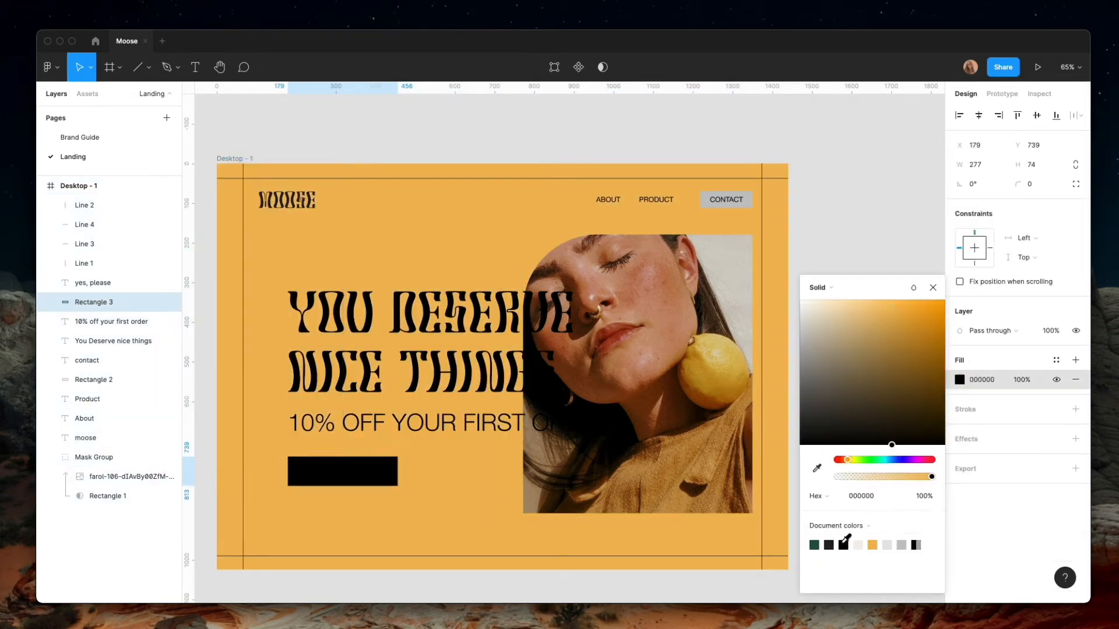
pyautogui.click(830, 544)
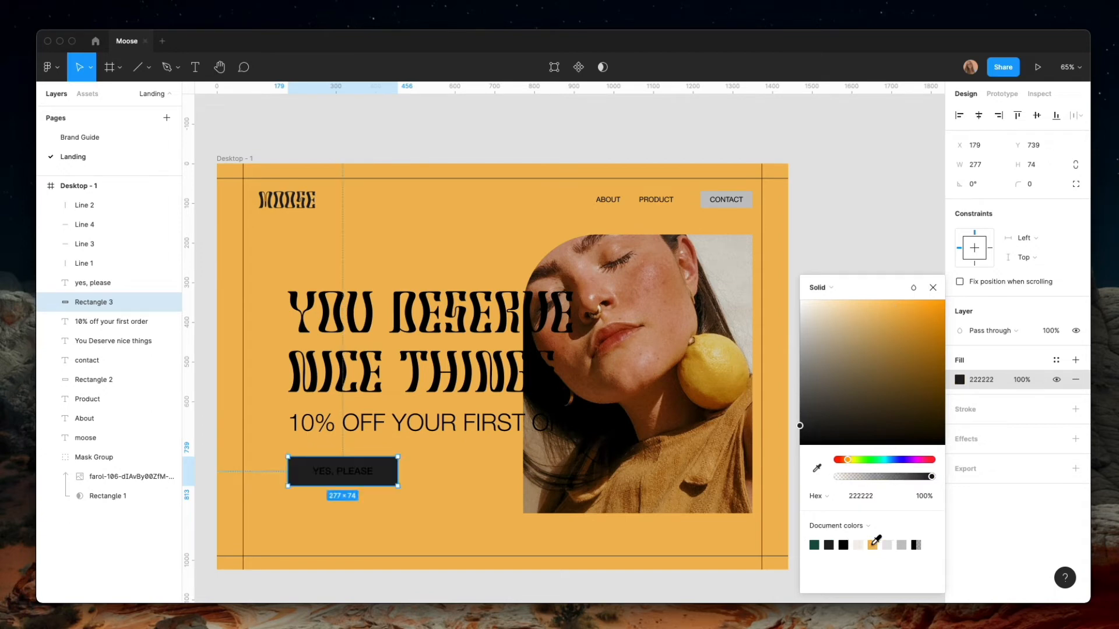
pyautogui.click(860, 545)
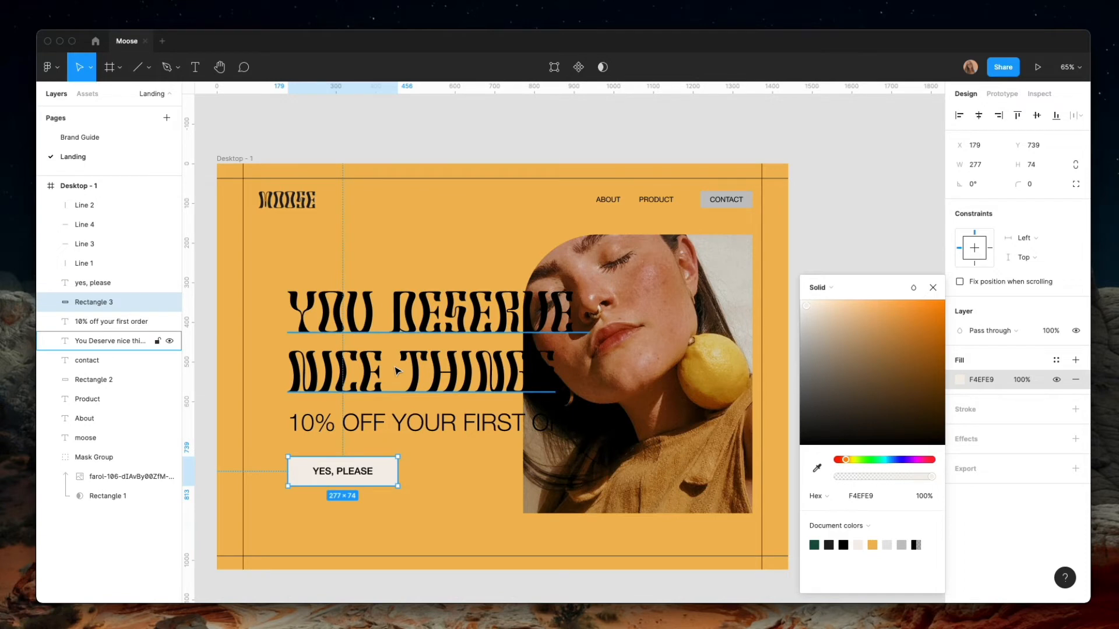
# Change the YOU DESERVE NICE THINGS headline fill to cream F4EFE9
pyautogui.click(395, 371)
pyautogui.click(960, 511)
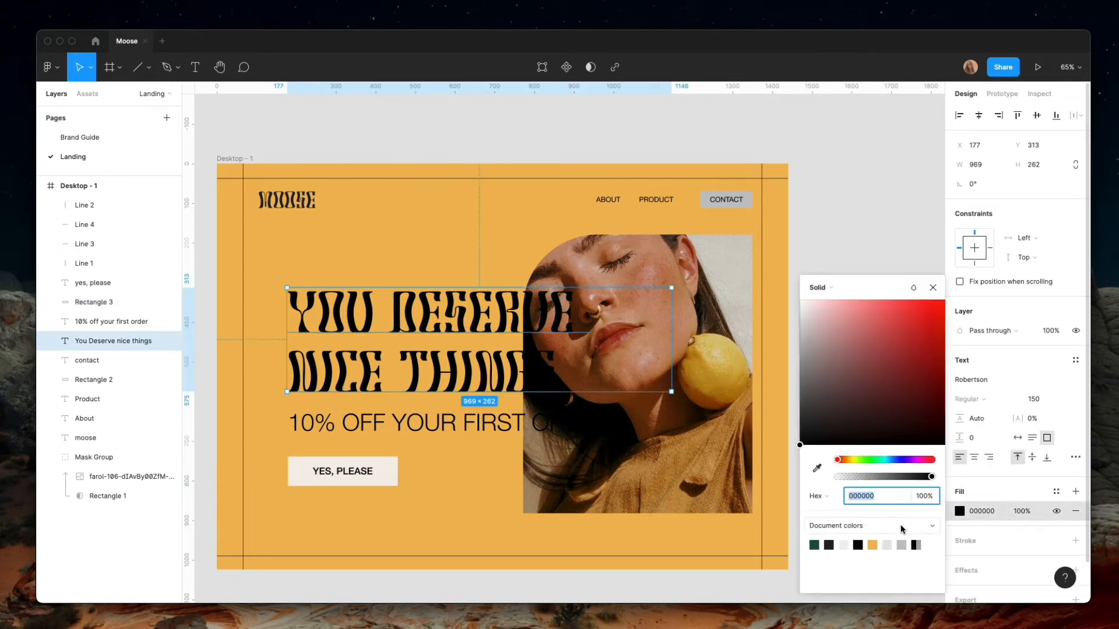
pyautogui.click(844, 545)
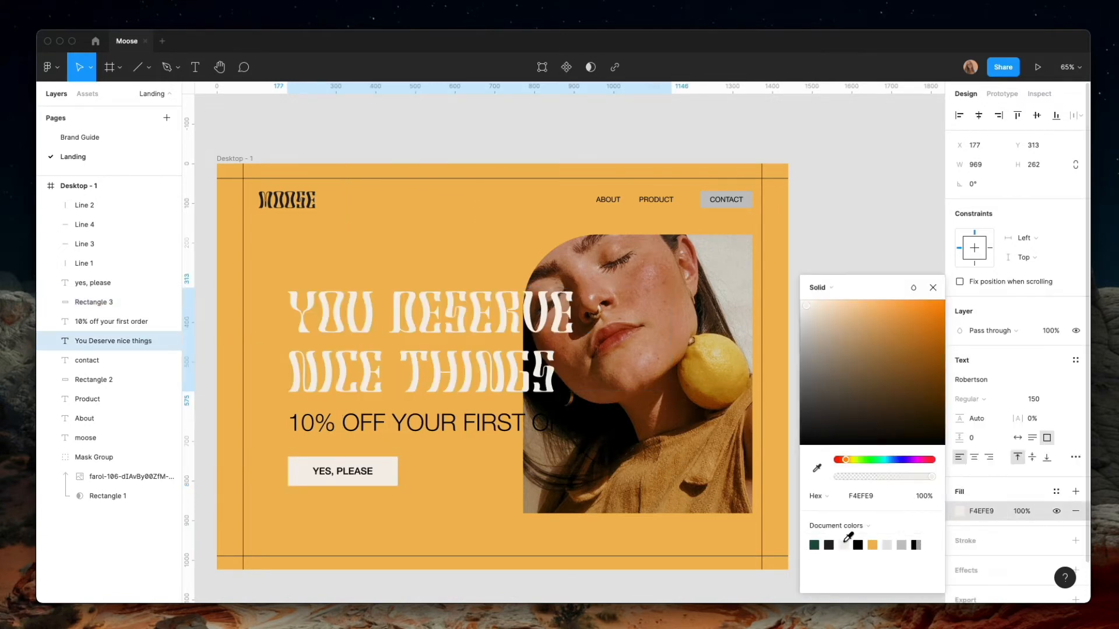
# Try cream F4EFE9 and dark 222222 as the fill of the 10% OFF YOUR FIRST ORDER line, returning to cream
pyautogui.click(490, 426)
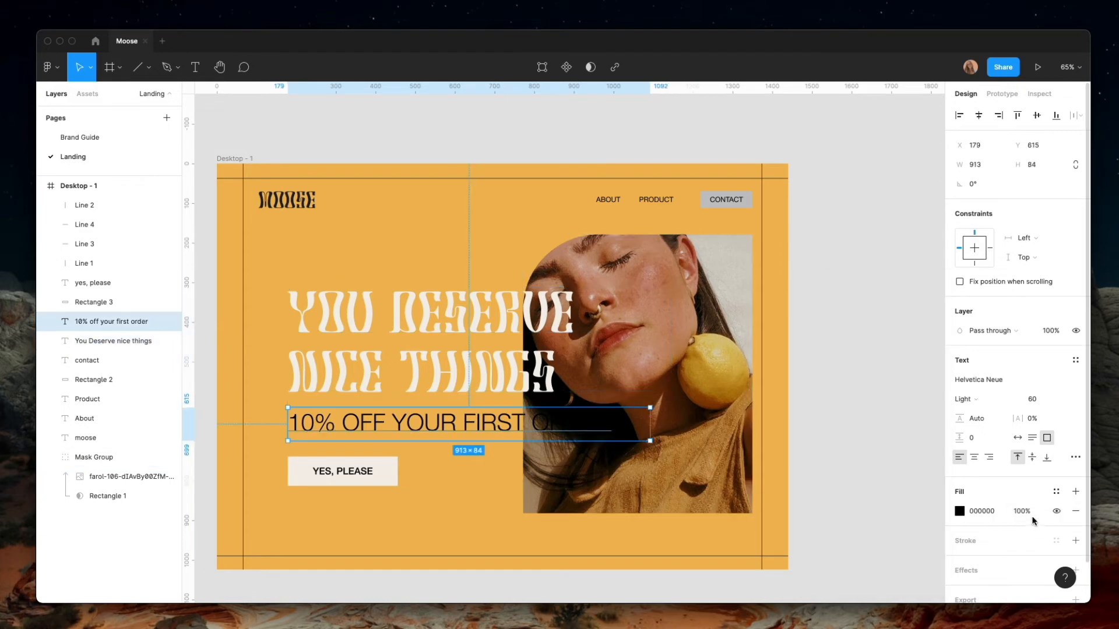
pyautogui.click(960, 511)
pyautogui.click(843, 544)
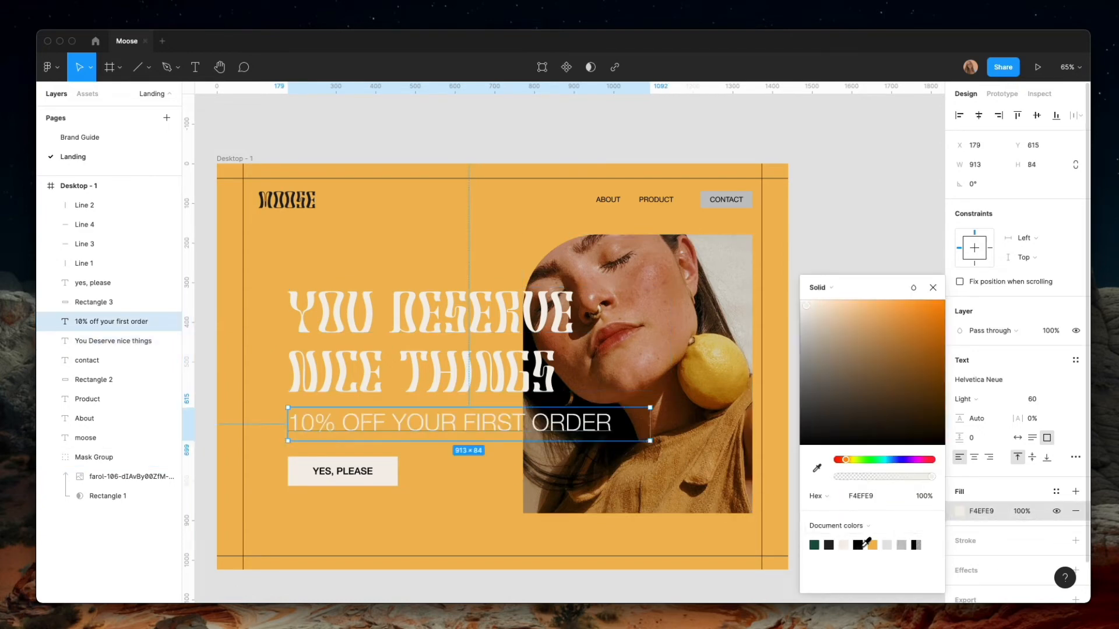
pyautogui.click(815, 544)
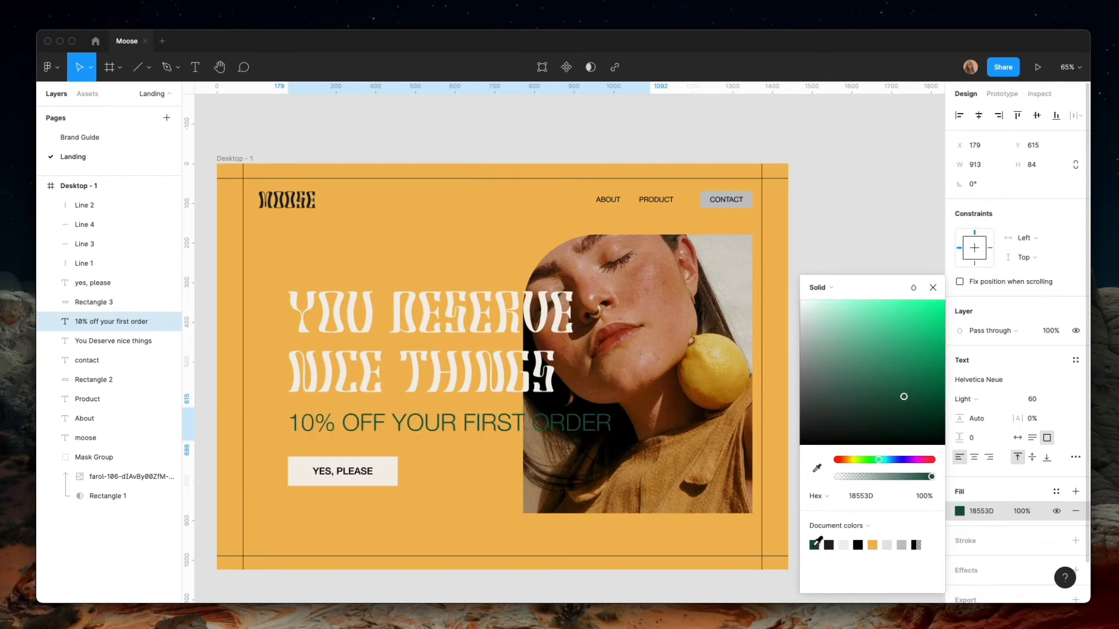
pyautogui.click(843, 545)
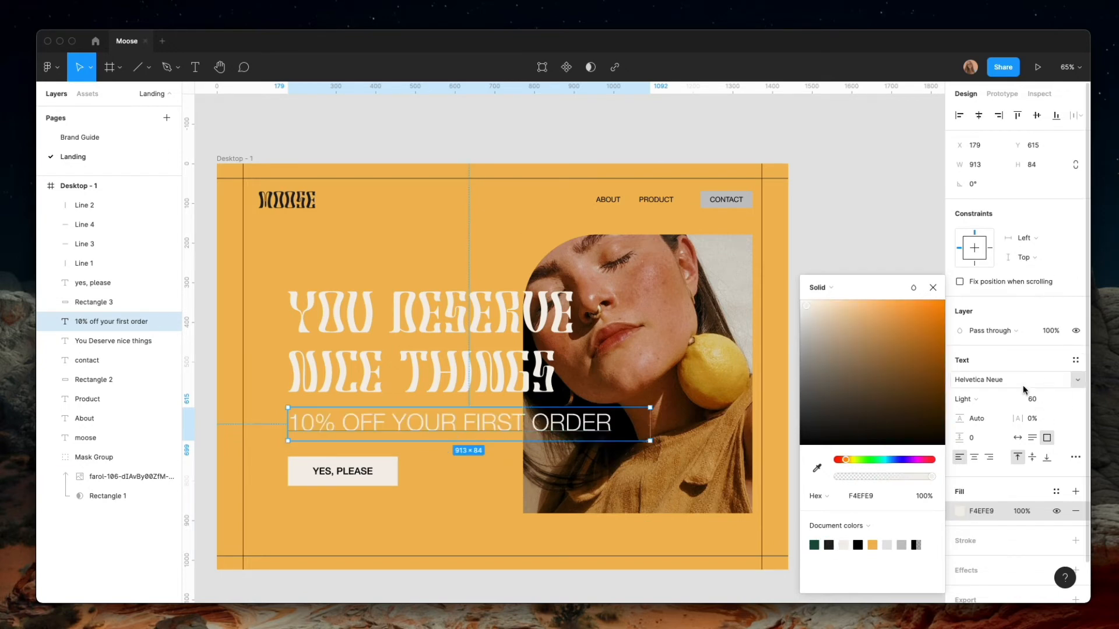
# Set the discount line's font weight to Medium and its font size to 35
pyautogui.click(964, 399)
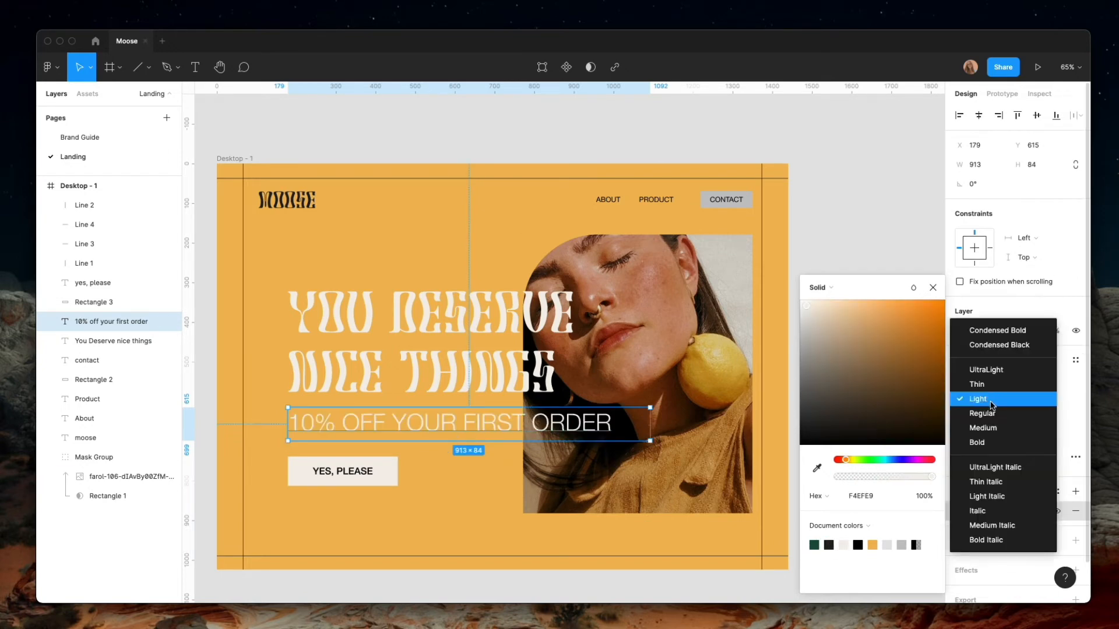
pyautogui.click(990, 430)
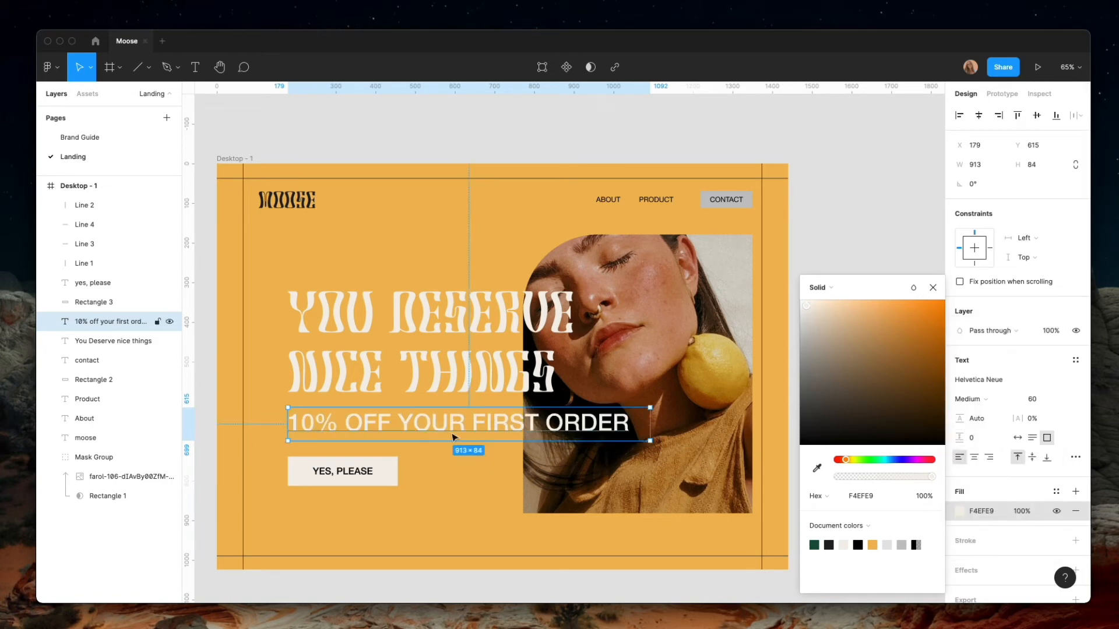
pyautogui.click(623, 201)
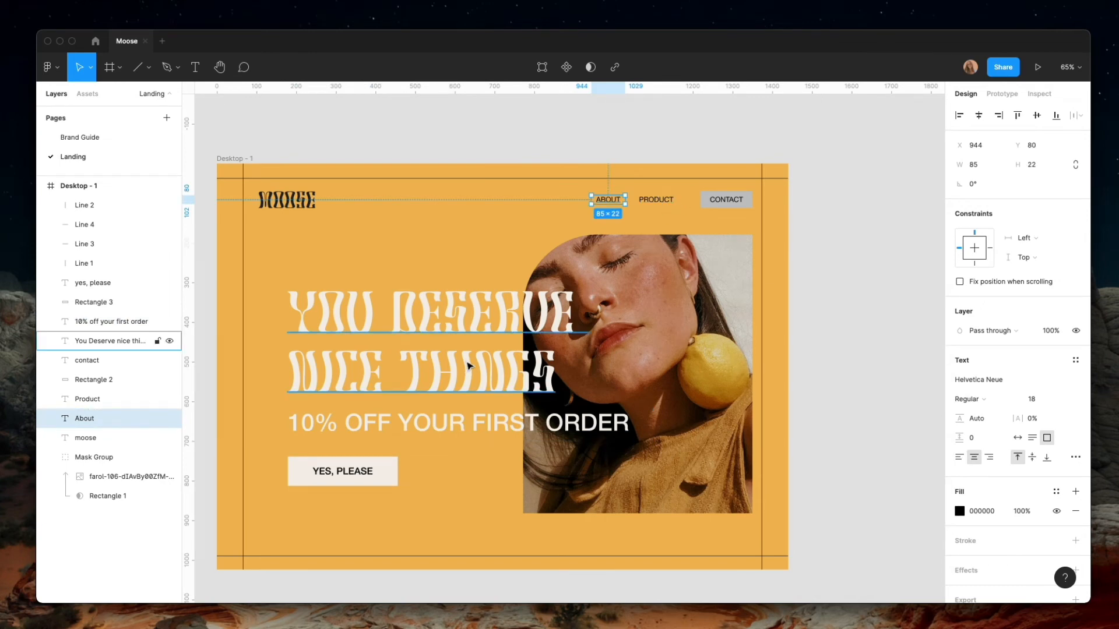
pyautogui.click(460, 419)
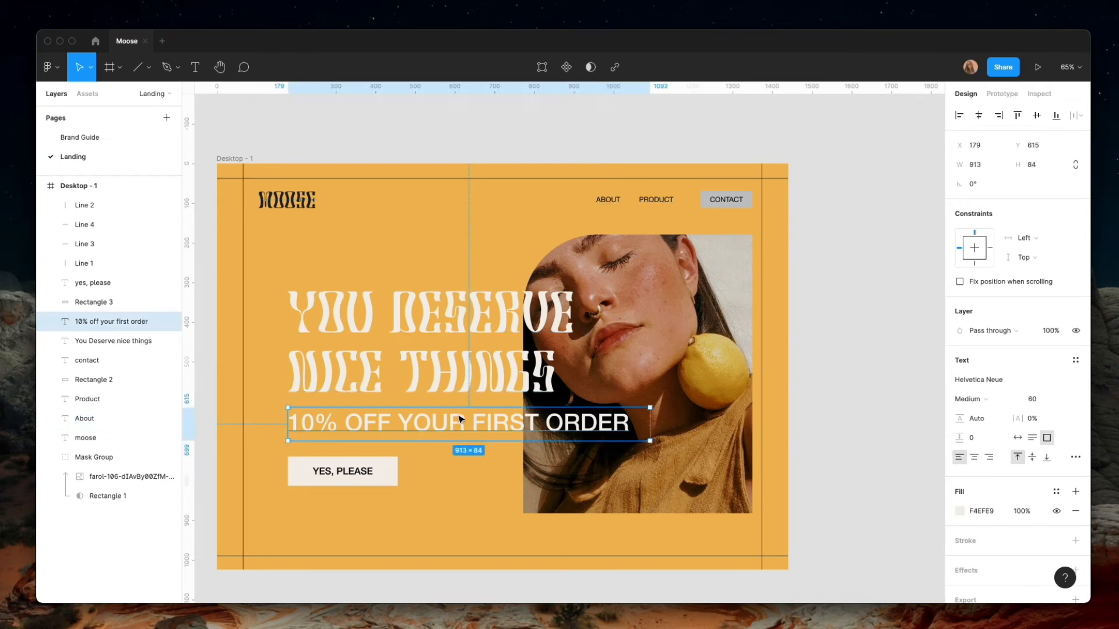
pyautogui.click(1041, 401)
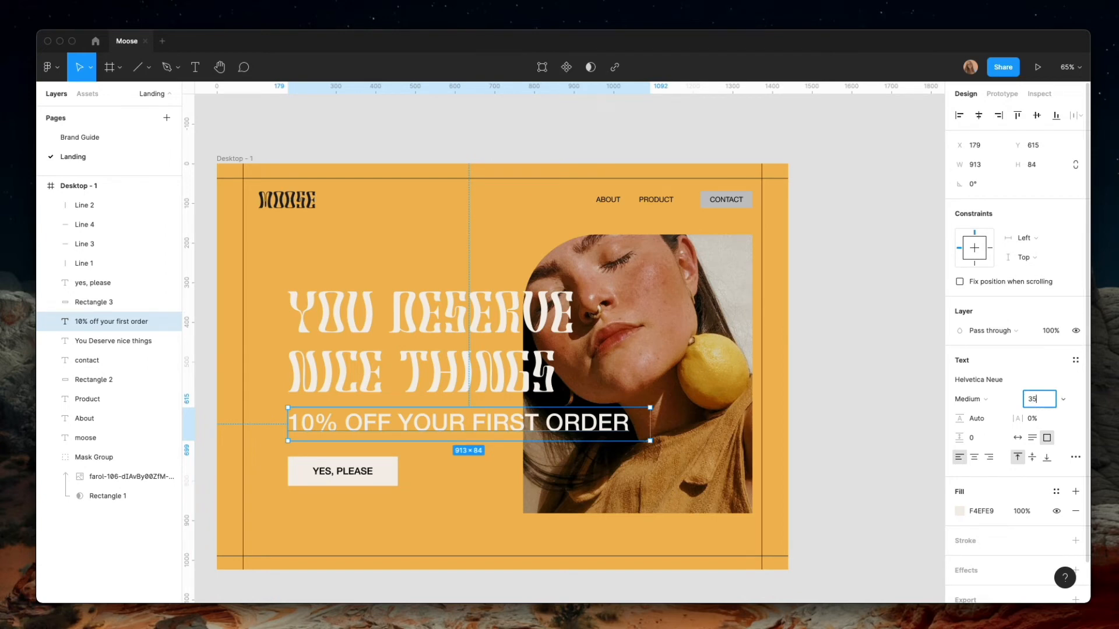
pyautogui.press('Return')
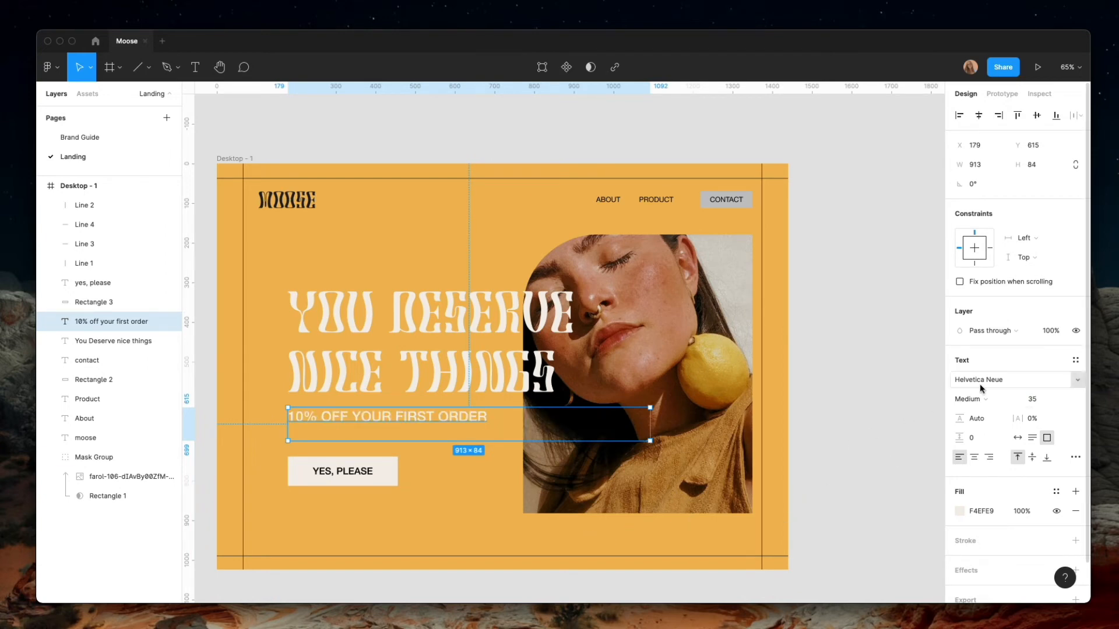
# Change the discount line's fill to dark 222222
pyautogui.click(959, 511)
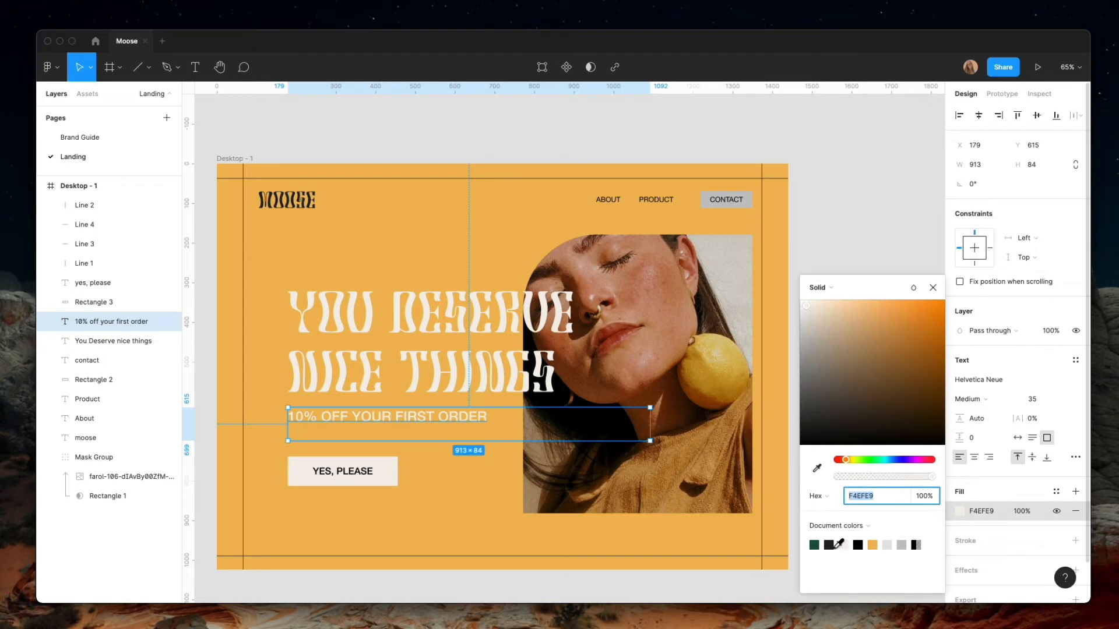
pyautogui.click(830, 545)
pyautogui.click(592, 573)
pyautogui.scroll(-2, 437, 519)
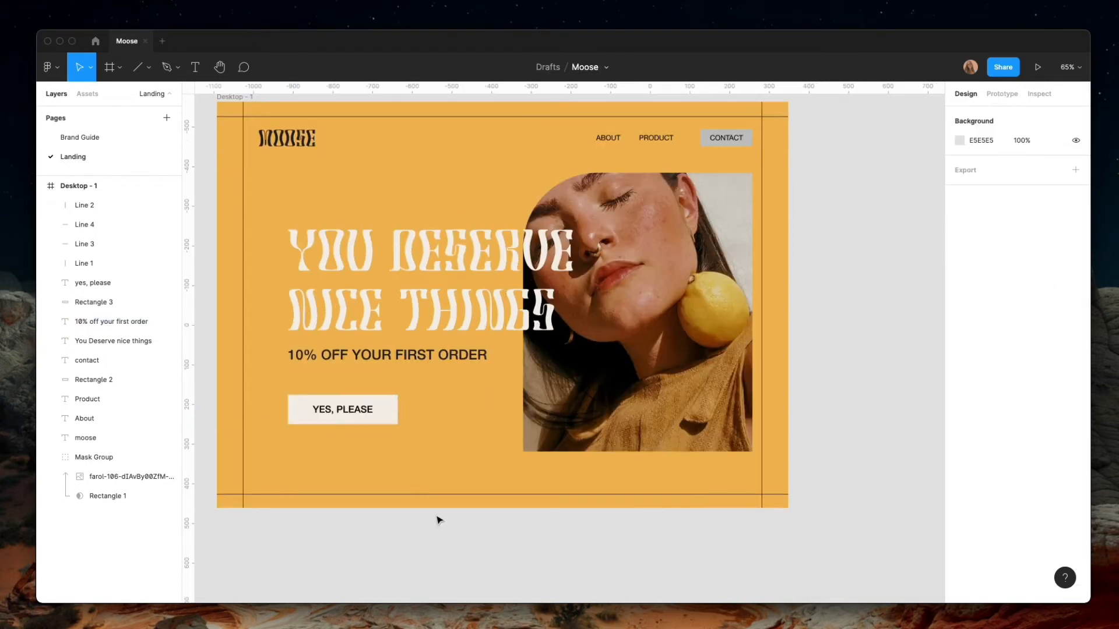
pyautogui.scroll(3, 438, 519)
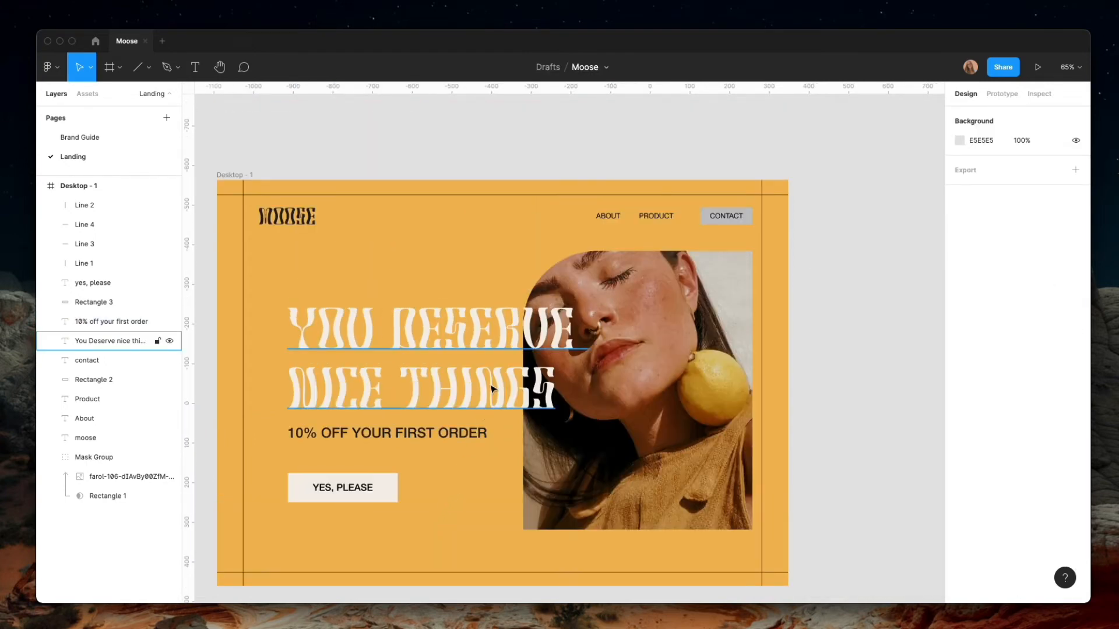
# Set the font size of the YES, PLEASE button label to 22
pyautogui.click(346, 488)
pyautogui.click(1042, 400)
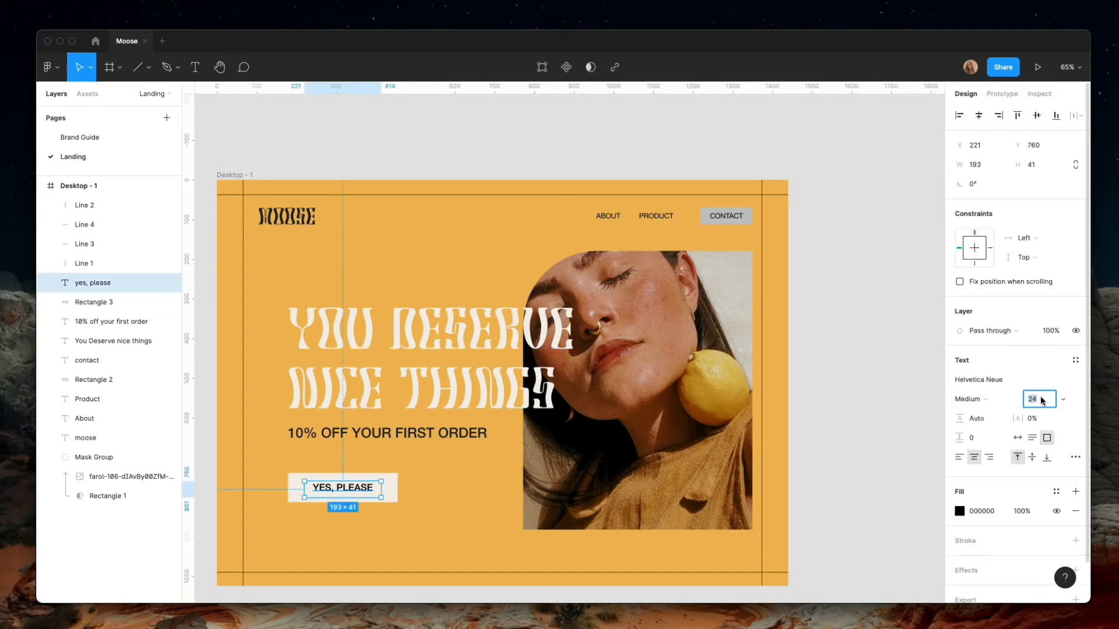
pyautogui.write('22')
pyautogui.press('Return')
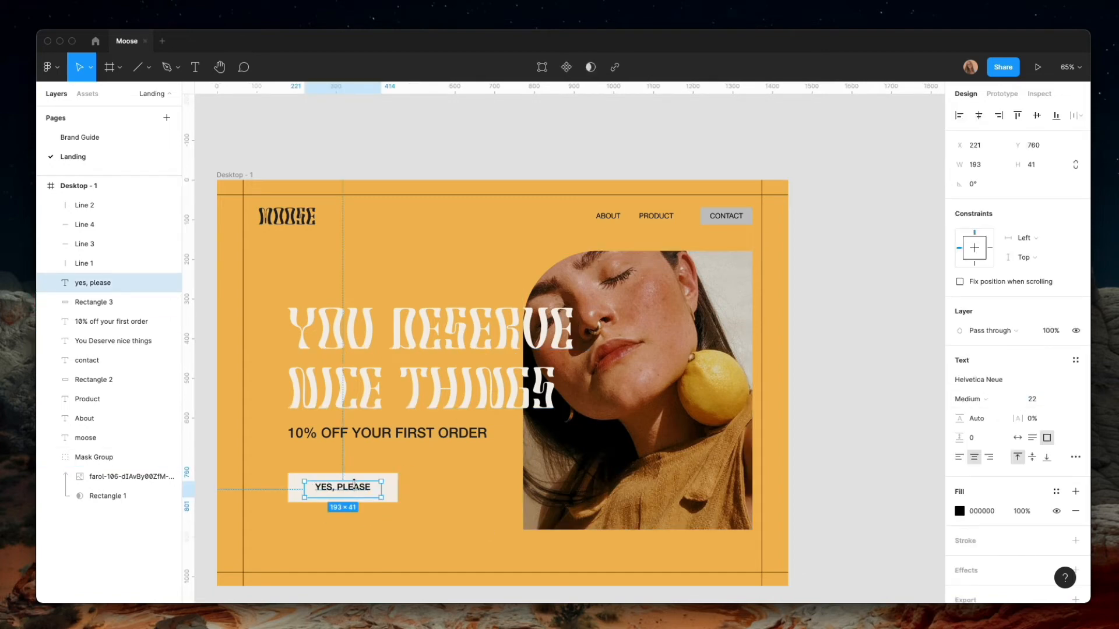
# Resize the YES, PLEASE text box to the button's full 277 × 74 size and align its text to the vertical middle
pyautogui.moveTo(384, 494); pyautogui.dragTo(400, 494)
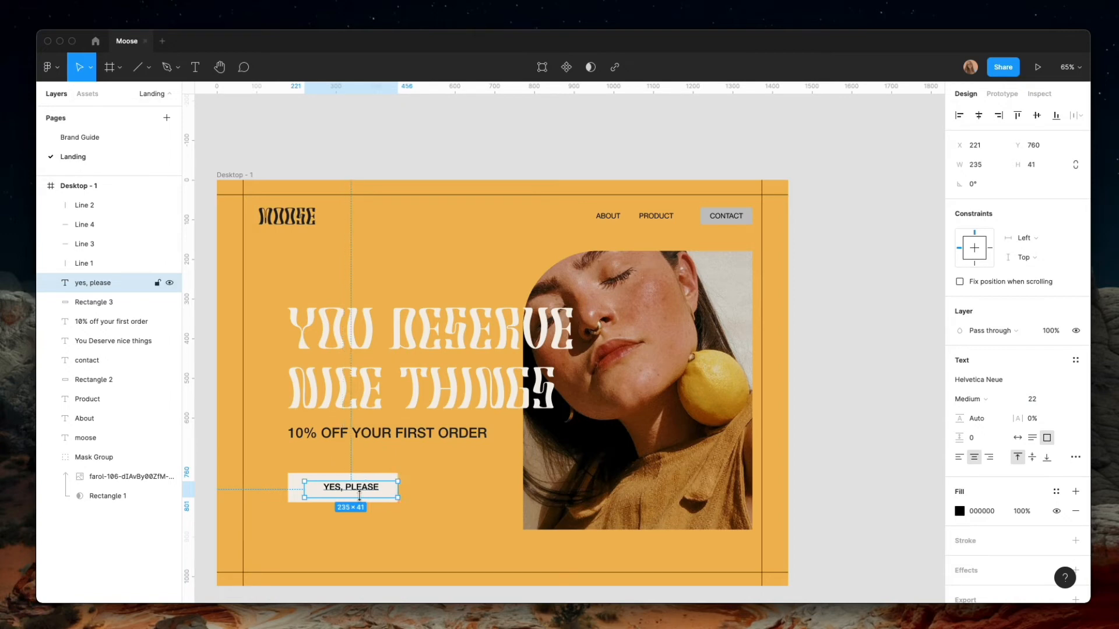
pyautogui.moveTo(302, 492); pyautogui.dragTo(332, 502)
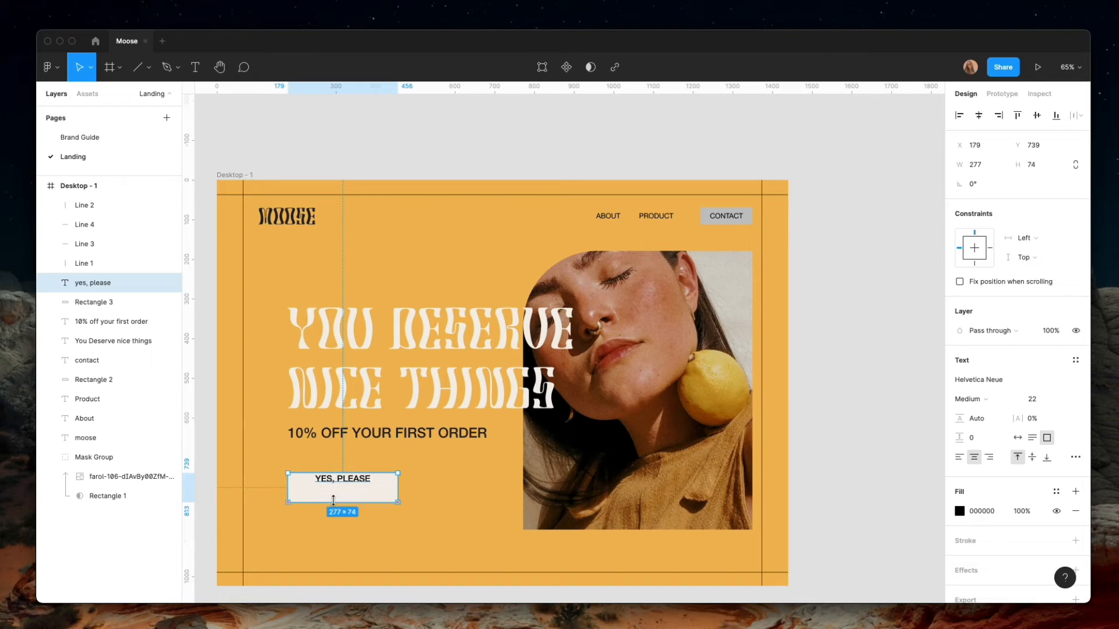
pyautogui.click(1032, 458)
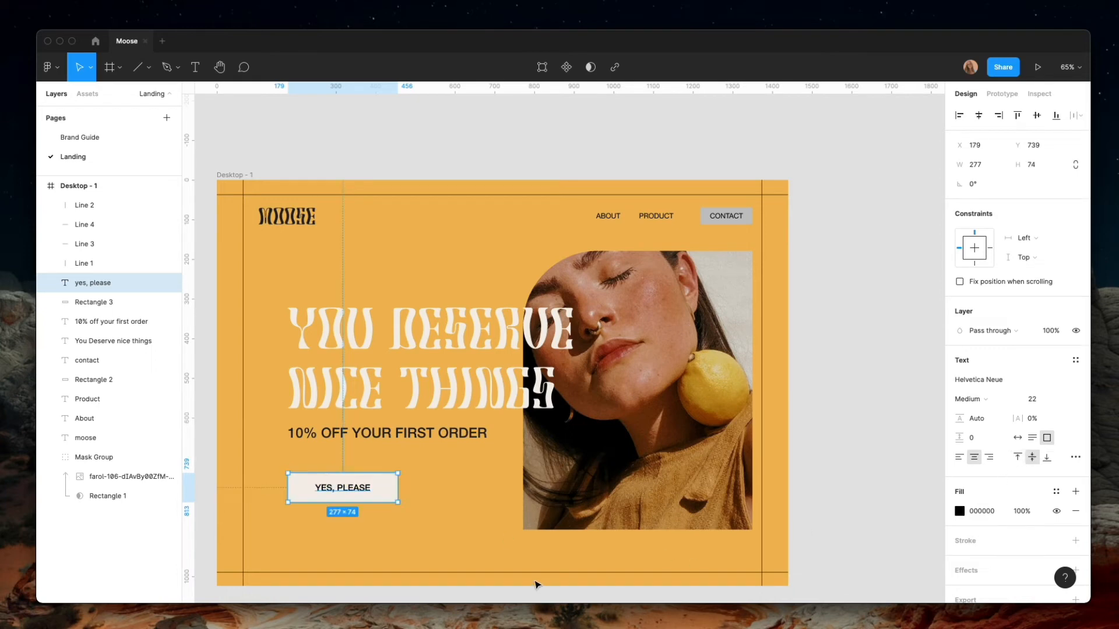
# Change the fill of the rectangle behind CONTACT in the header to dark 222222
pyautogui.click(402, 438)
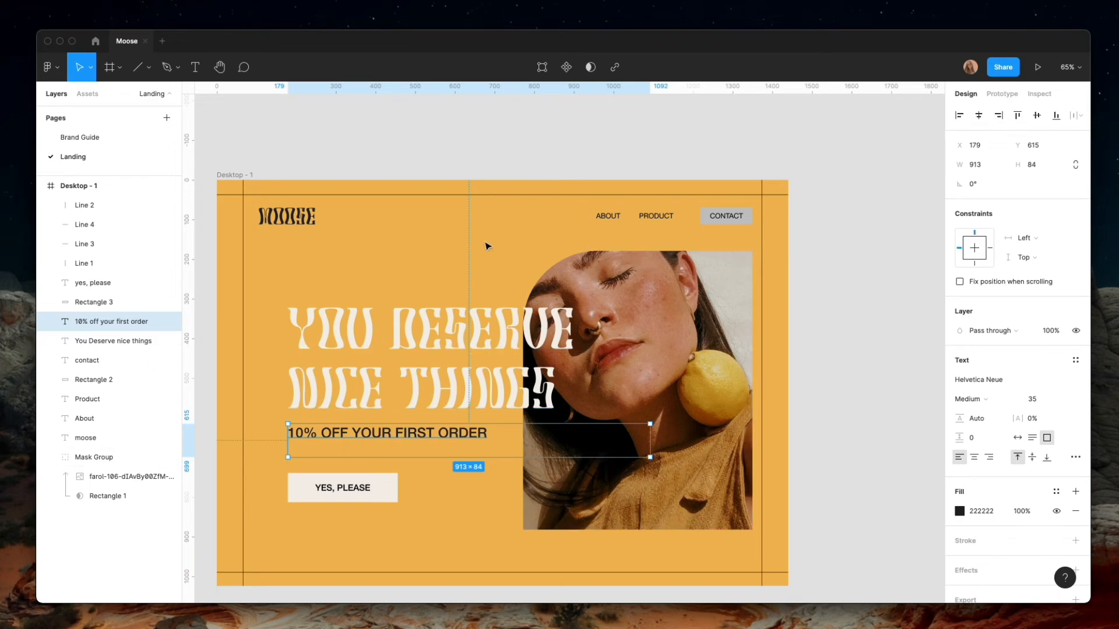
pyautogui.click(277, 226)
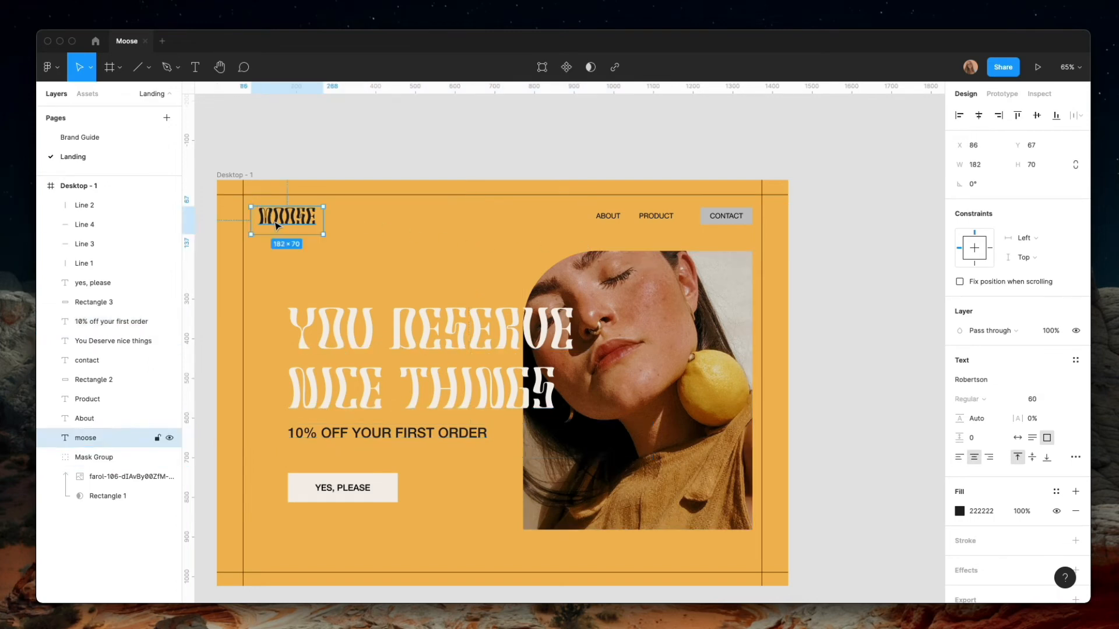
pyautogui.click(609, 217)
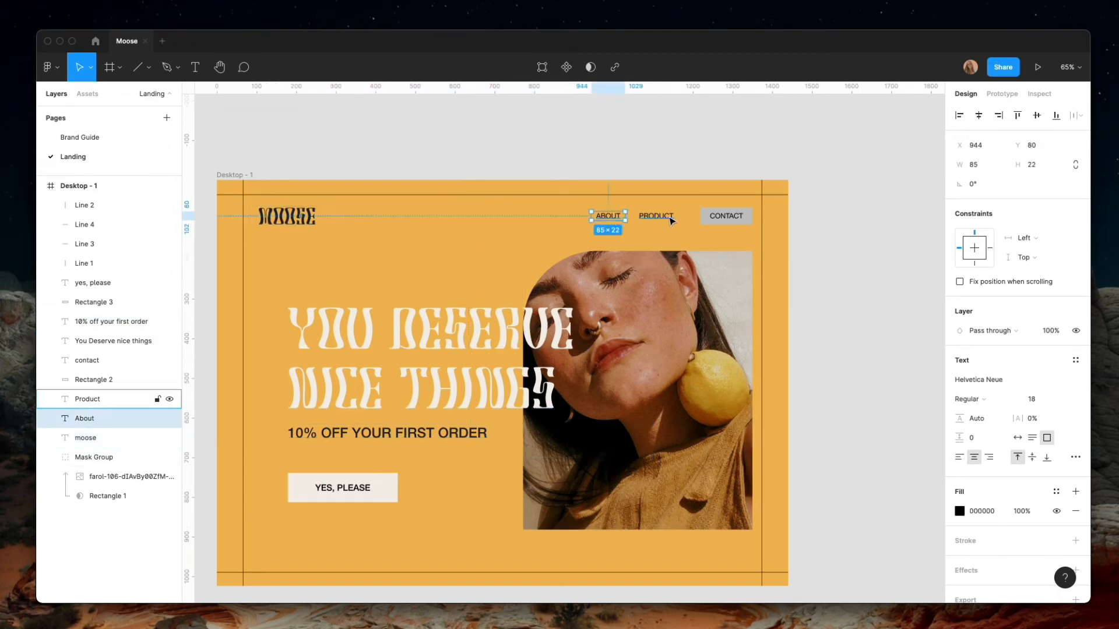
pyautogui.click(748, 220)
pyautogui.click(959, 380)
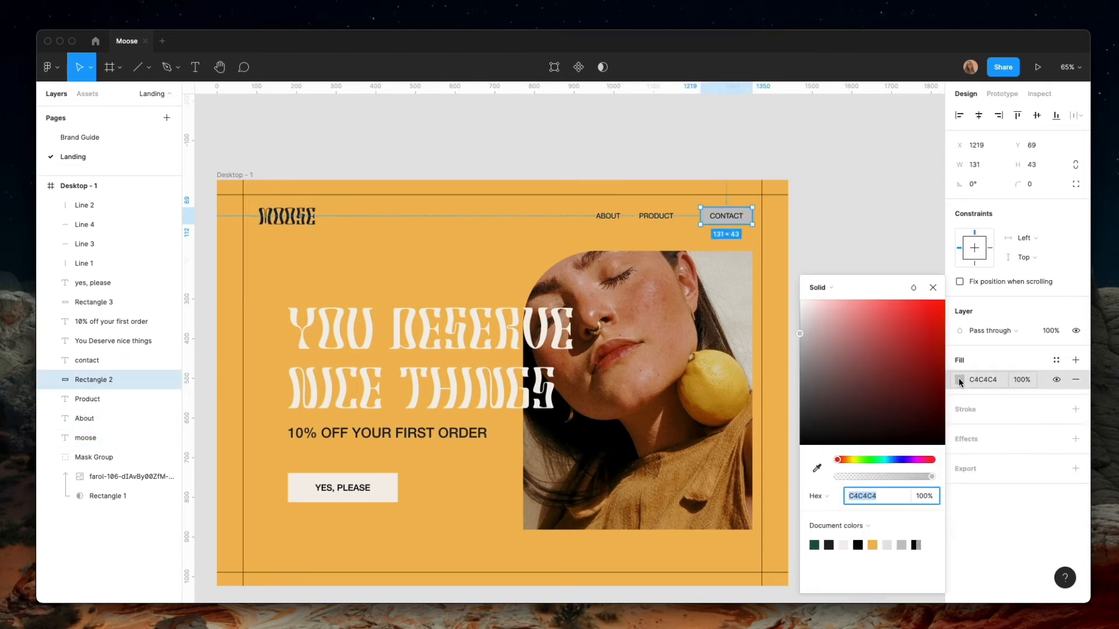
pyautogui.click(829, 545)
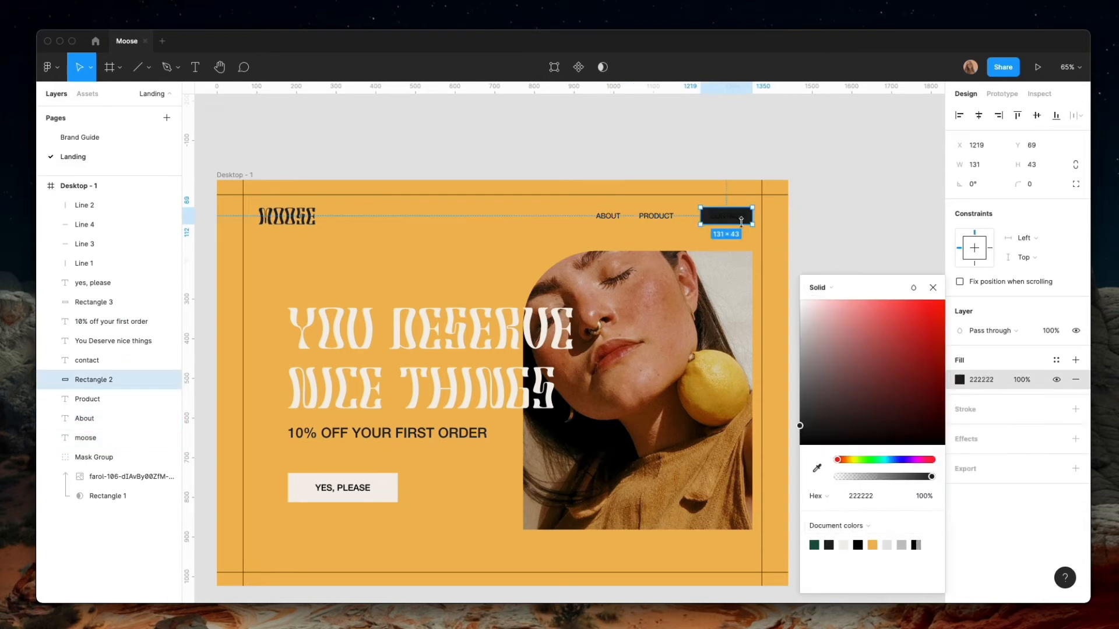
# Change the CONTACT label's text fill to the cream document color
pyautogui.click(742, 221)
pyautogui.click(959, 511)
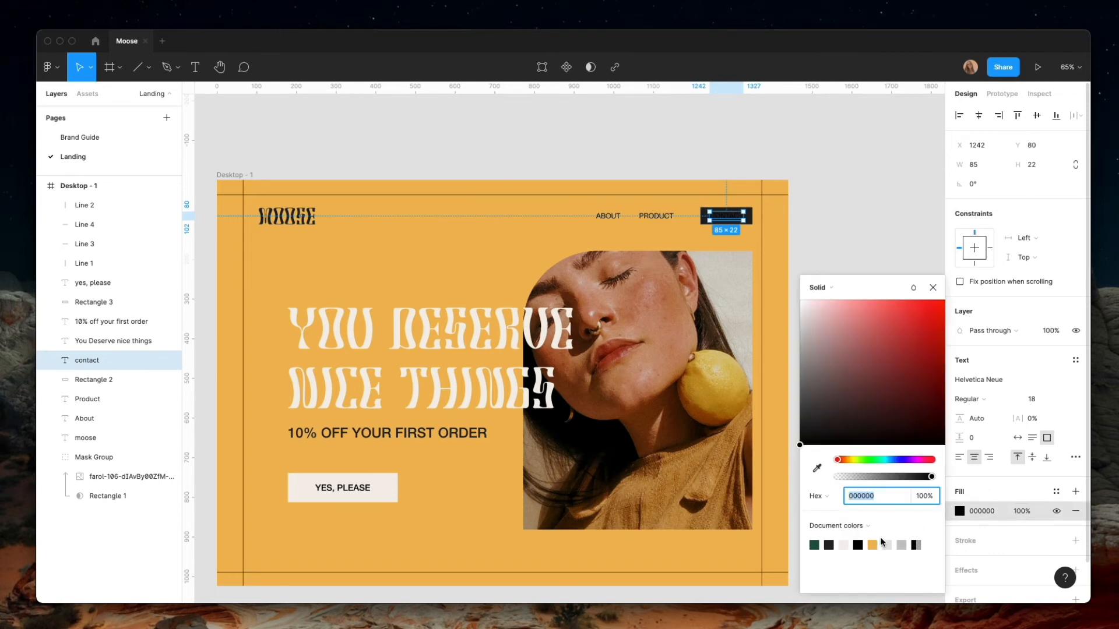
pyautogui.click(845, 546)
pyautogui.click(822, 412)
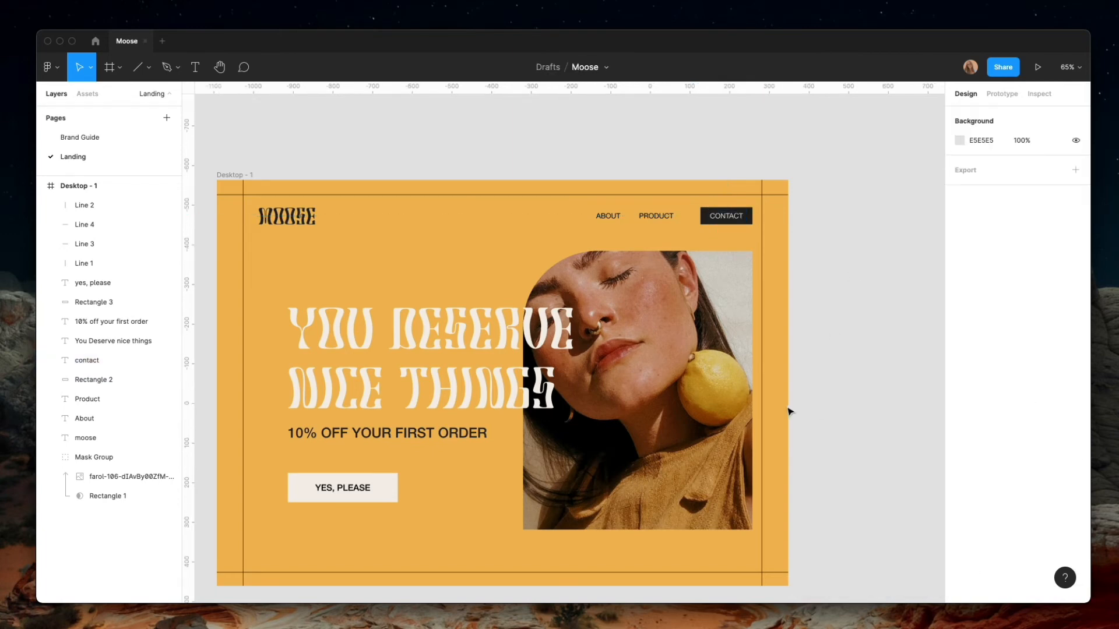
# Enlarge the masked portrait to about 638 × 776, keeping its right edge in place, with its top at Y 162
pyautogui.scroll(-1, 791, 412)
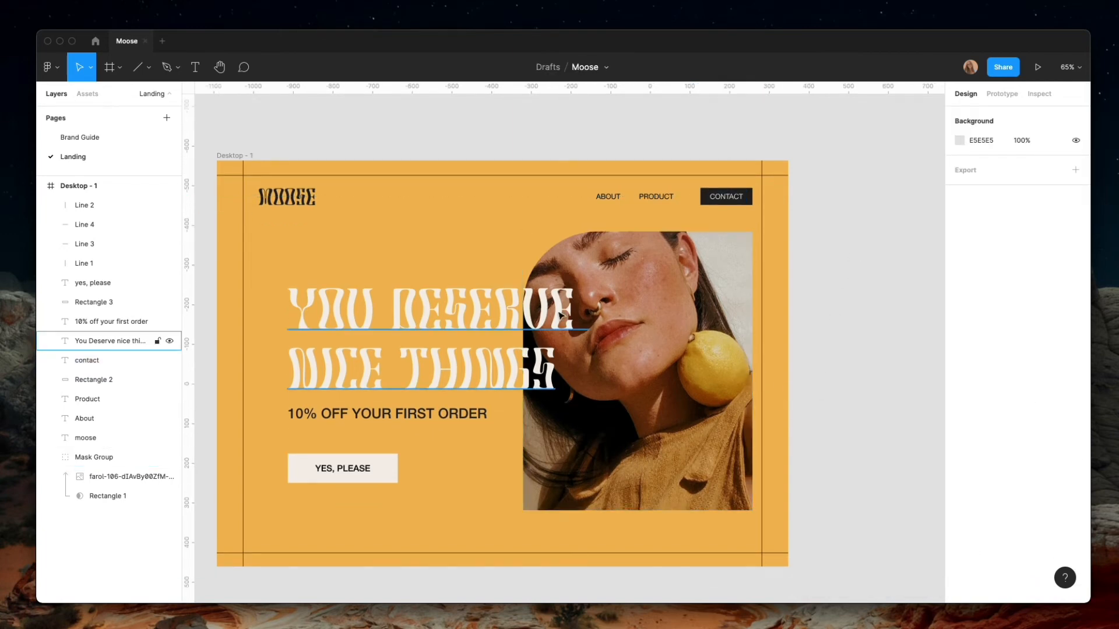
pyautogui.scroll(-9, 352, 424)
pyautogui.scroll(6, 373, 435)
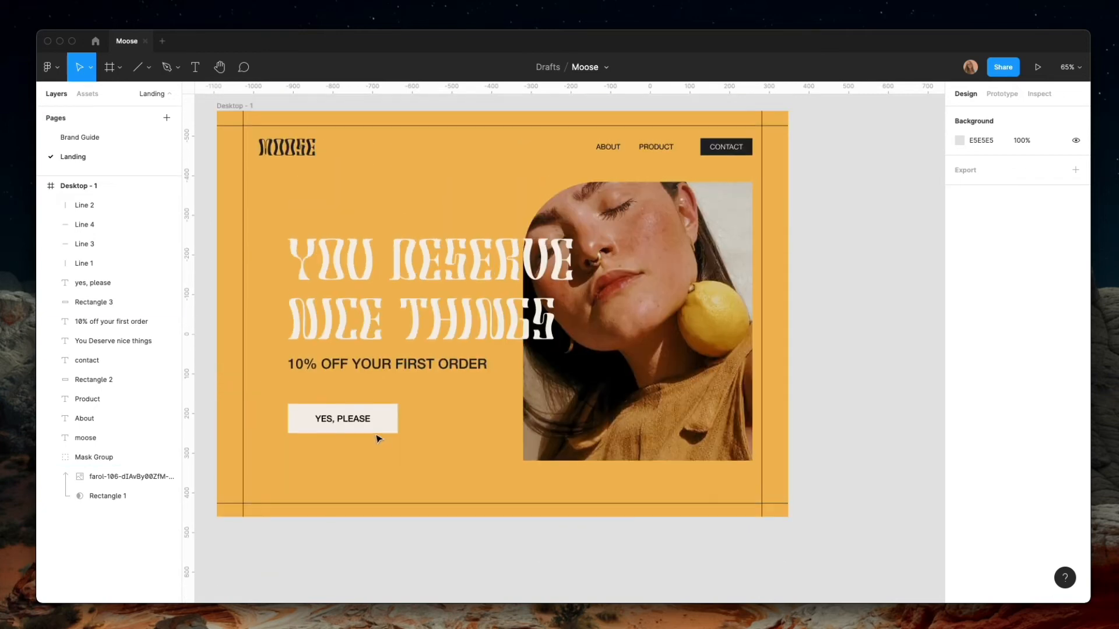
pyautogui.scroll(1, 473, 458)
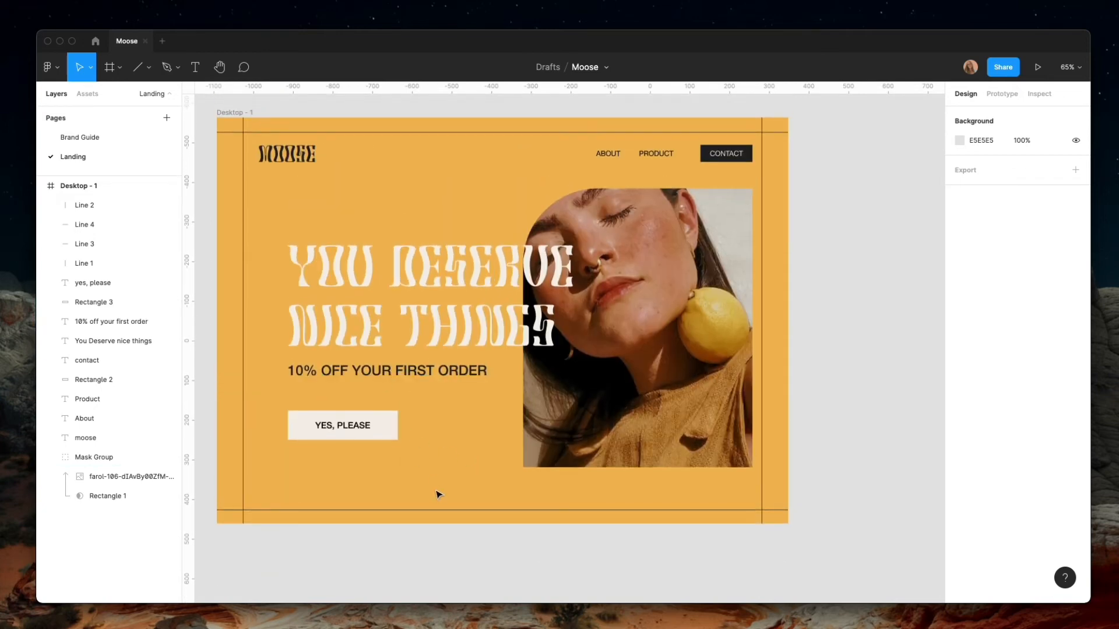
pyautogui.scroll(1, 440, 489)
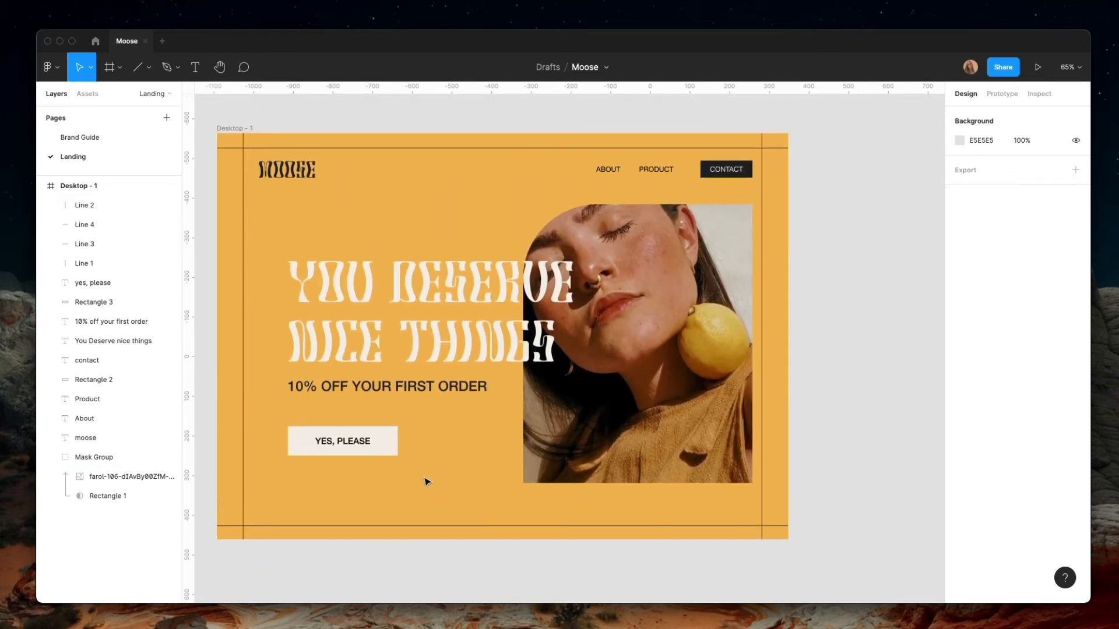
pyautogui.scroll(1, 409, 490)
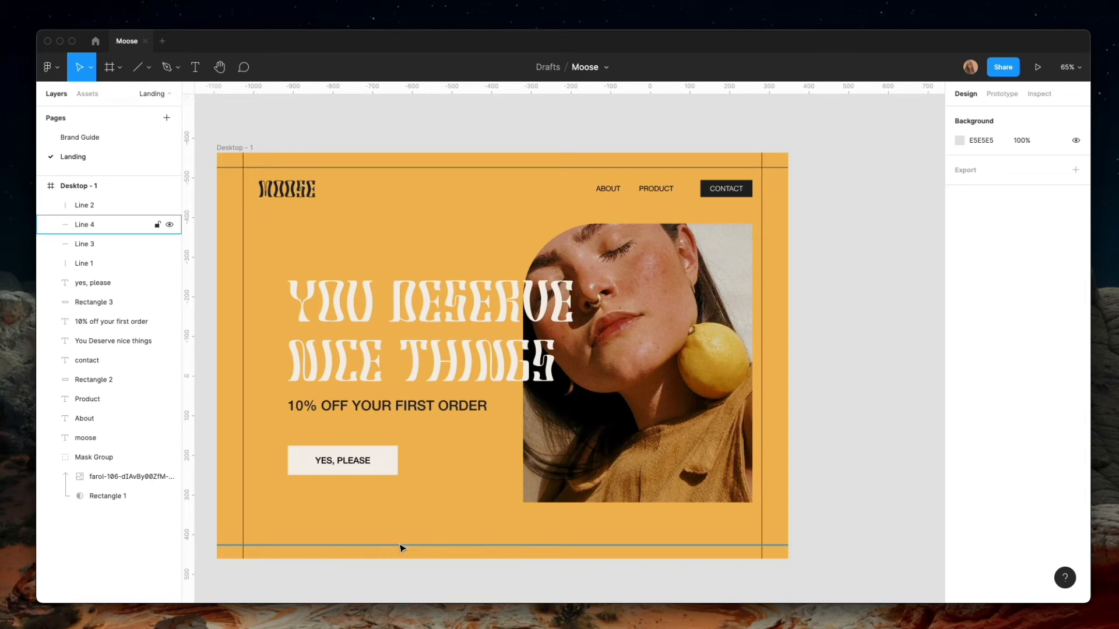
pyautogui.click(604, 464)
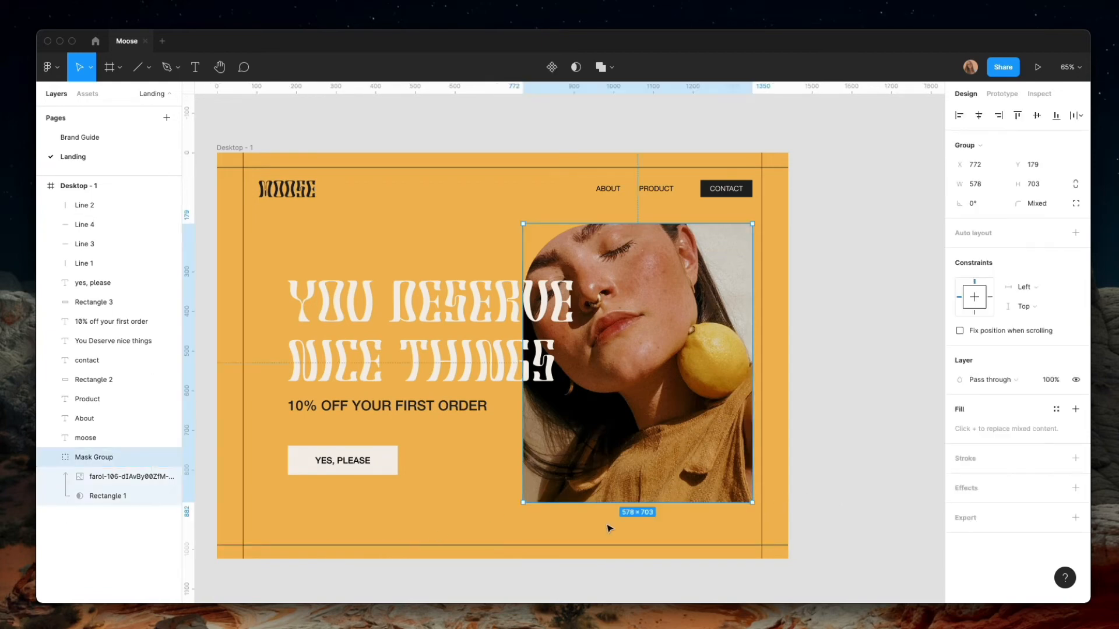
pyautogui.moveTo(520, 501); pyautogui.dragTo(524, 516)
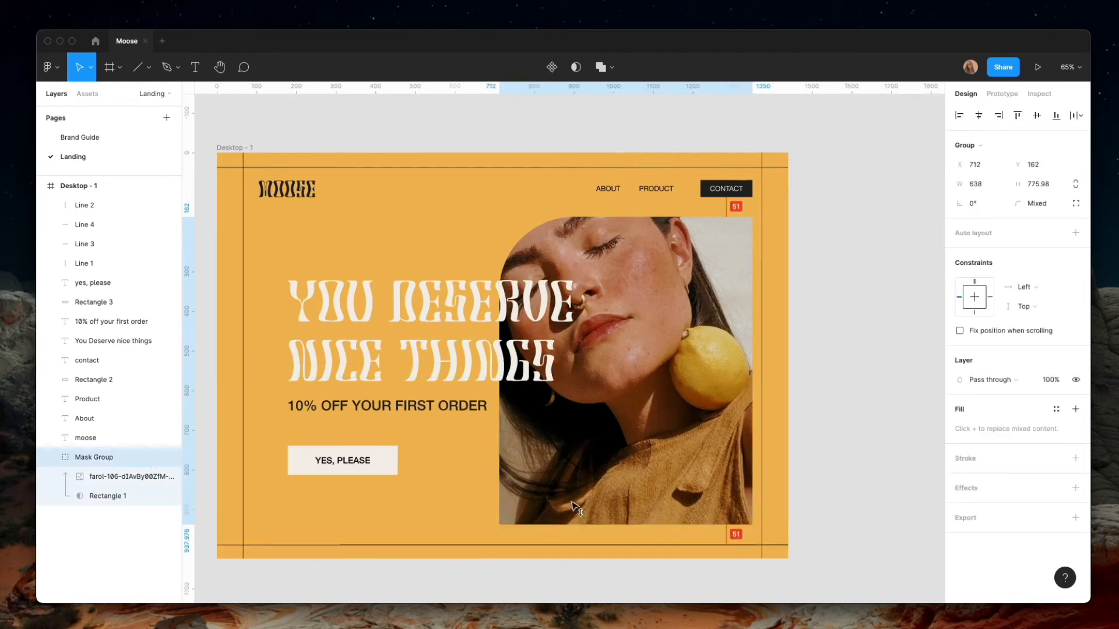
# Move the YOU DESERVE NICE THINGS headline and the discount line down together, slightly closer to the YES, PLEASE button
pyautogui.click(462, 385)
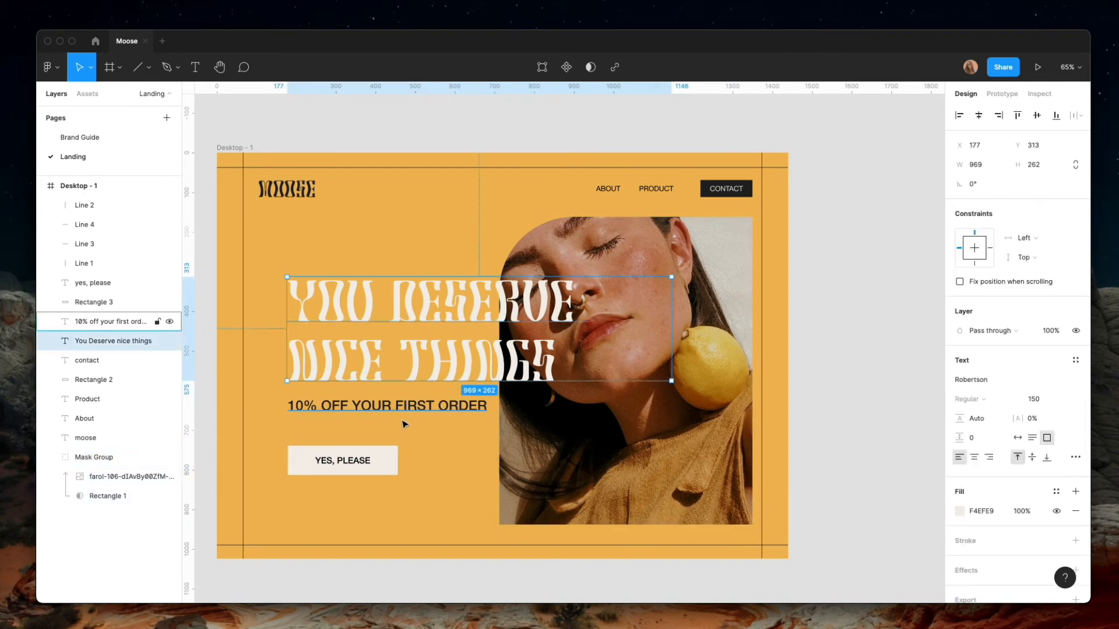
pyautogui.keyDown('shift'); pyautogui.click(411, 412); pyautogui.keyUp('shift')
pyautogui.moveTo(411, 412); pyautogui.dragTo(411, 428)
# Move the YES, PLEASE rectangle and its label down together to Y 769
pyautogui.click(367, 469)
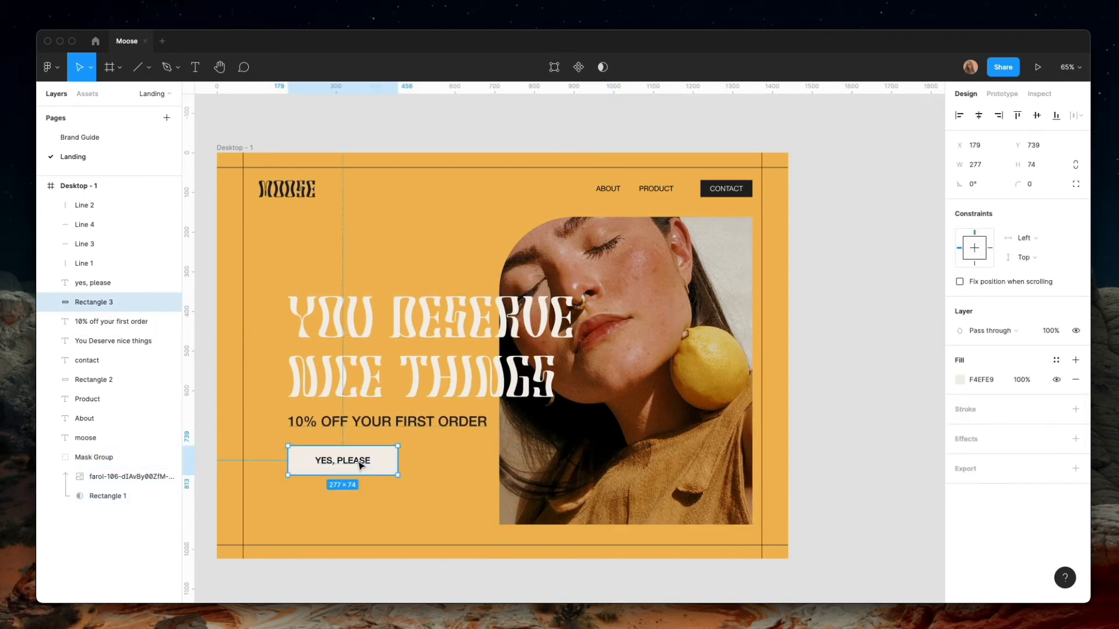
pyautogui.keyDown('shift'); pyautogui.click(373, 462); pyautogui.keyUp('shift')
pyautogui.moveTo(380, 463); pyautogui.dragTo(385, 475)
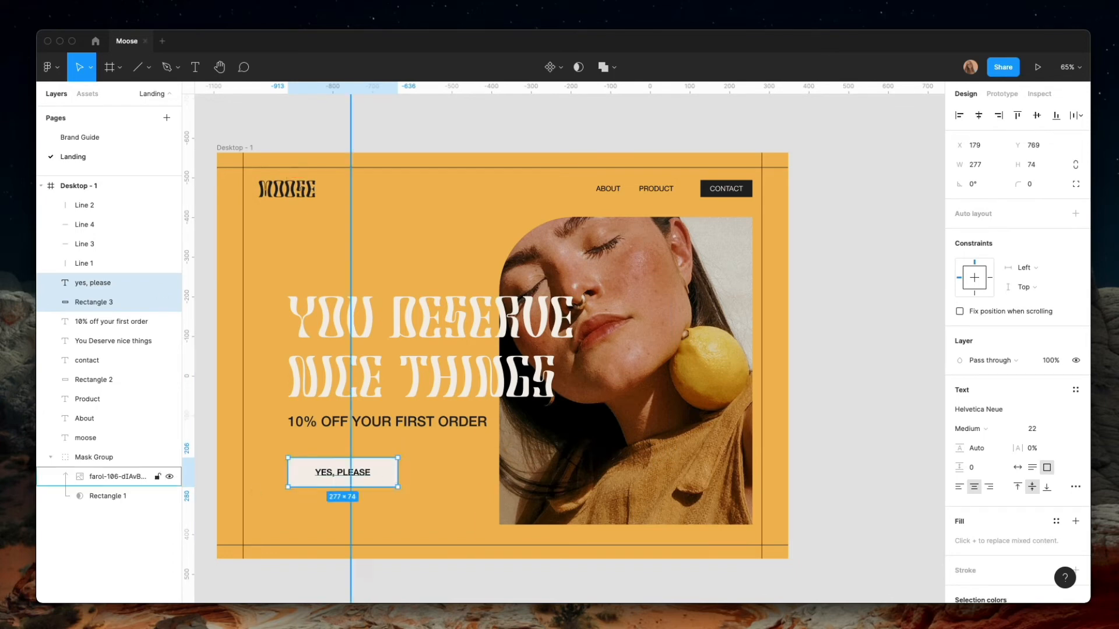
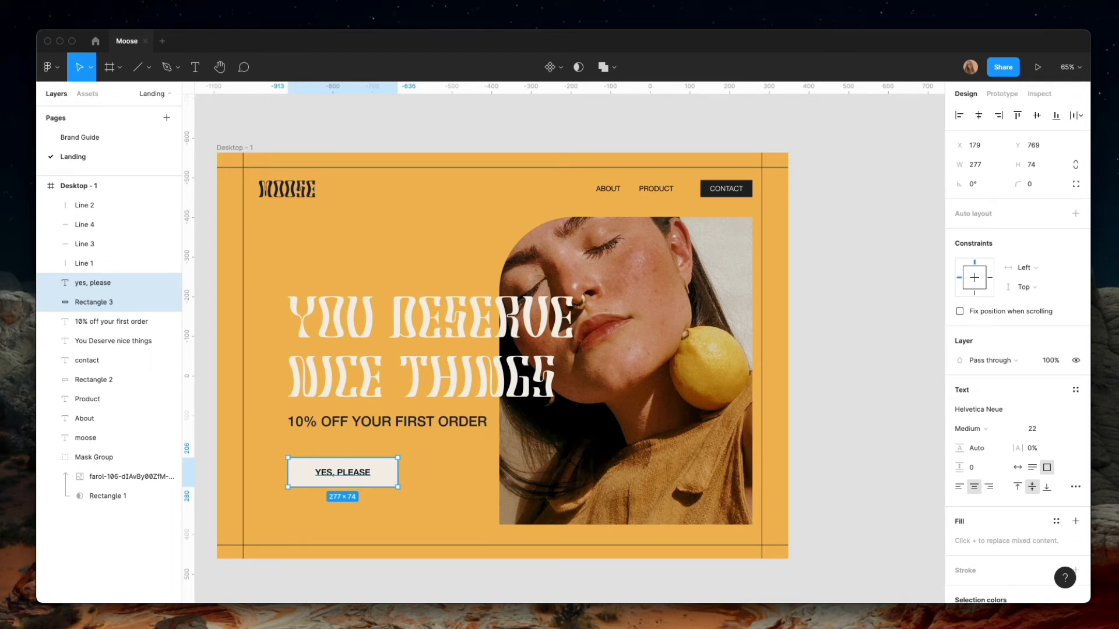
# Move the headline, the discount line and the YES, PLEASE button with its label down together, bringing the headline to Y 416
pyautogui.click(393, 325)
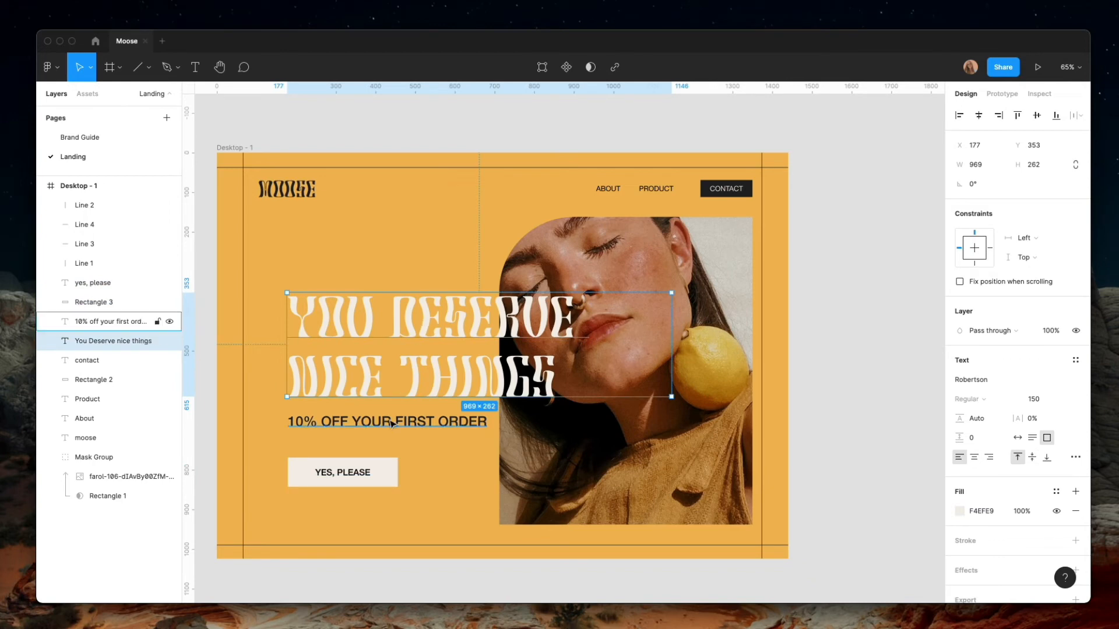
pyautogui.keyDown('shift'); pyautogui.click(387, 476); pyautogui.keyUp('shift')
pyautogui.keyDown('shift'); pyautogui.click(354, 475); pyautogui.keyUp('shift')
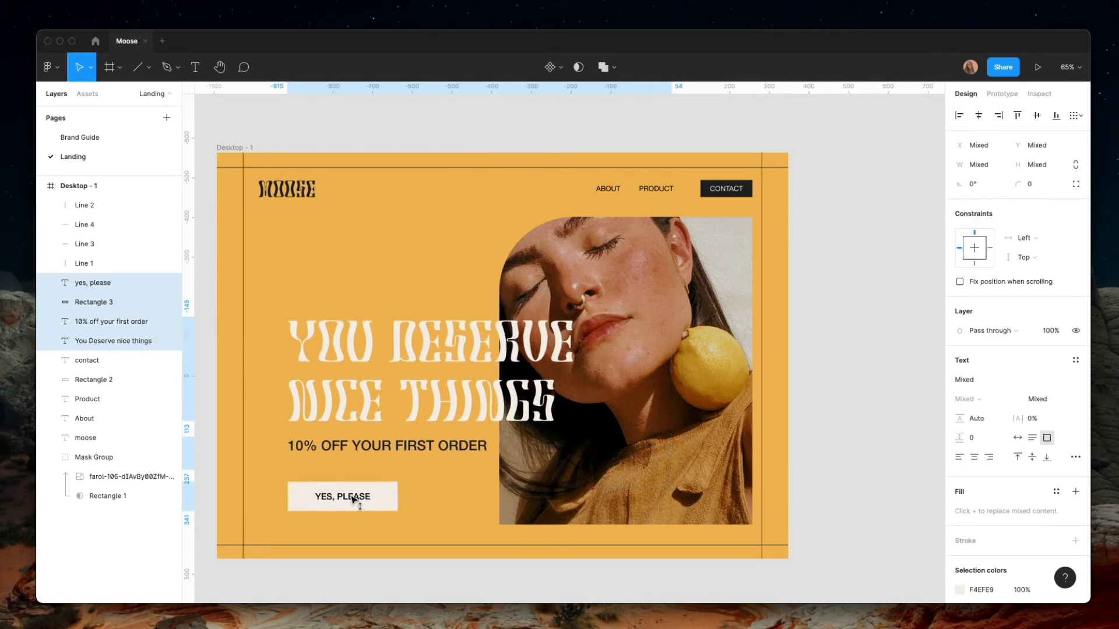
pyautogui.moveTo(355, 475); pyautogui.dragTo(354, 499)
# Duplicate the YOU DESERVE NICE THINGS headline directly above itself at Y 153 and replace the copy's text with Autumn/21
pyautogui.click(313, 338)
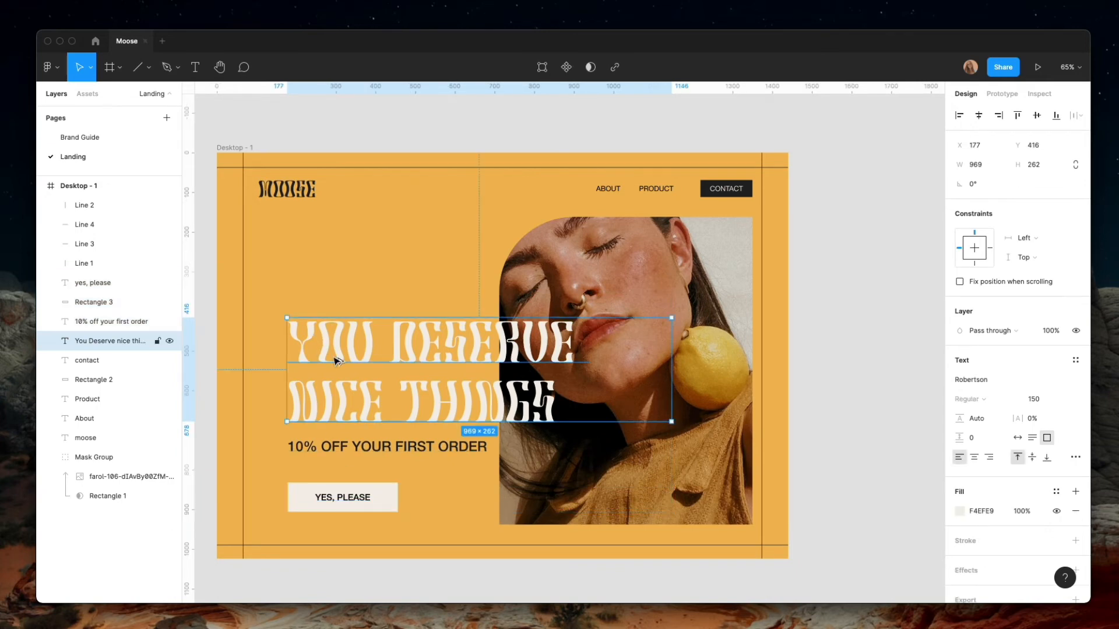
pyautogui.moveTo(334, 358); pyautogui.dragTo(327, 254)
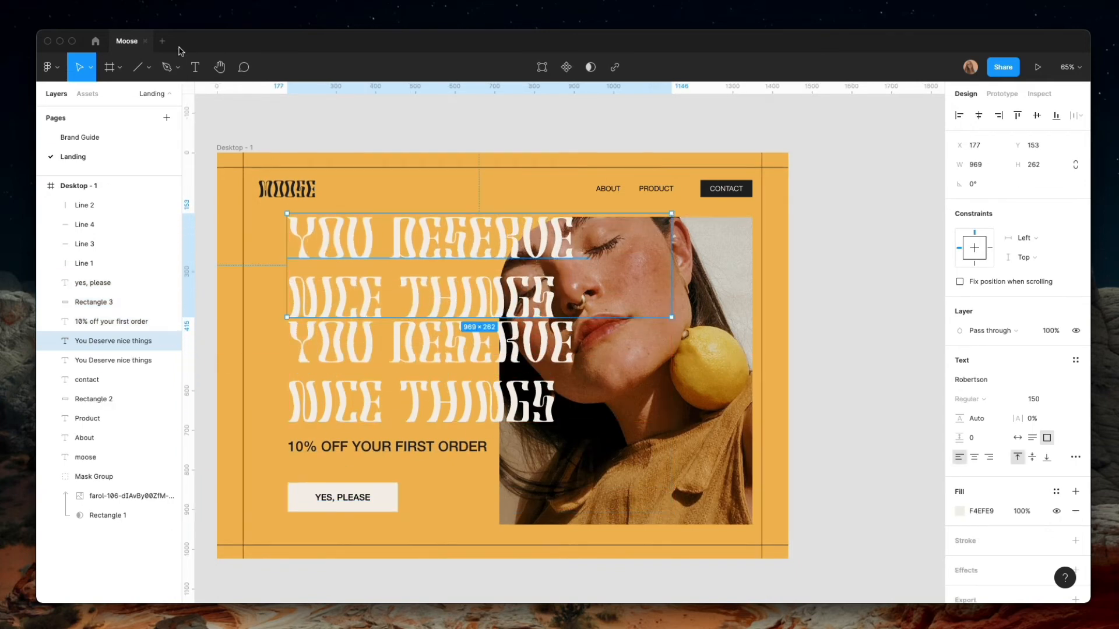
pyautogui.click(198, 70)
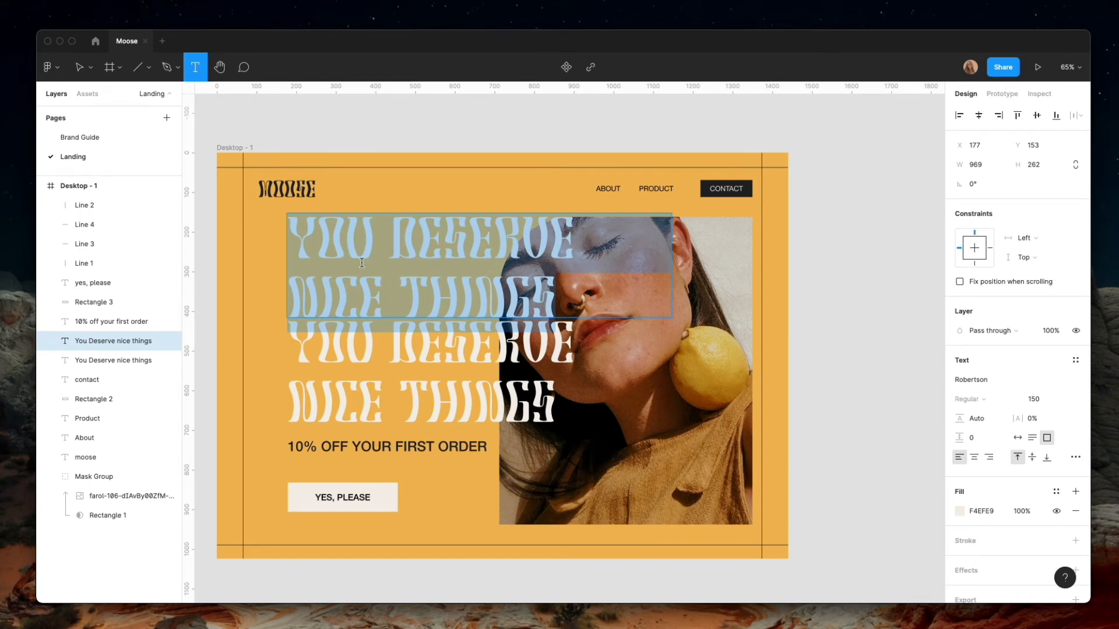
pyautogui.write('SS')
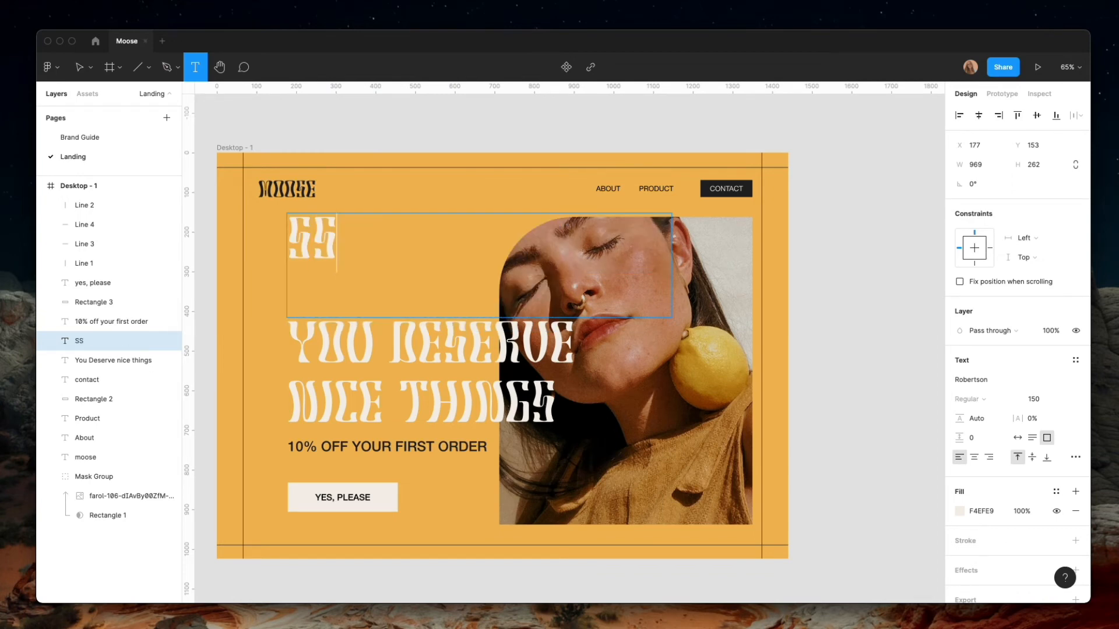
pyautogui.press('BackSpace')
pyautogui.press('BackSpace')
pyautogui.write('Au')
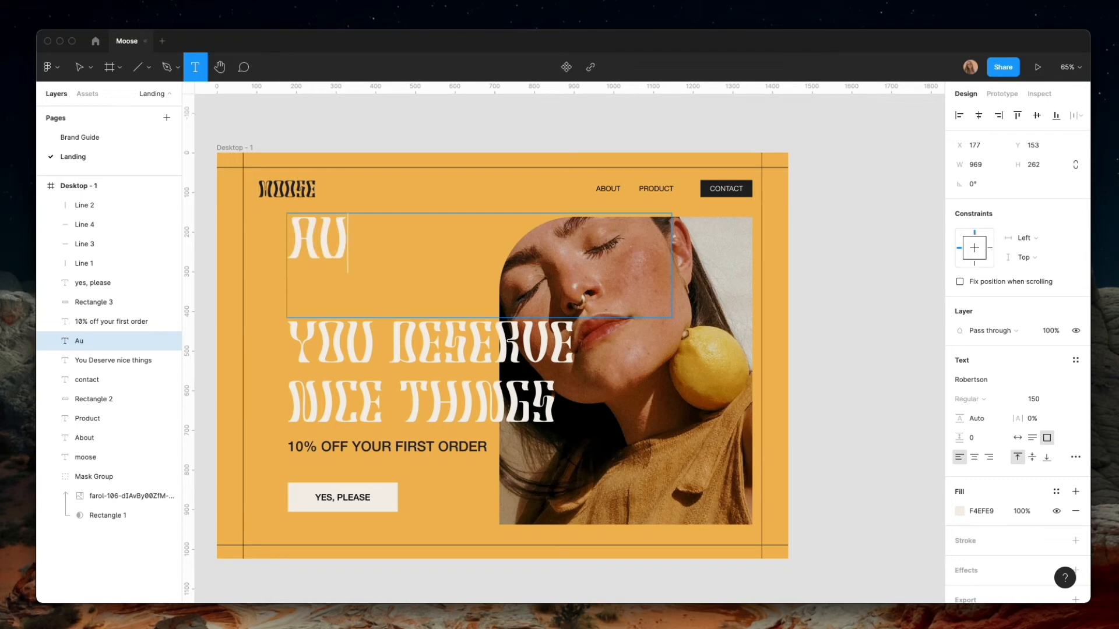
pyautogui.write('tum')
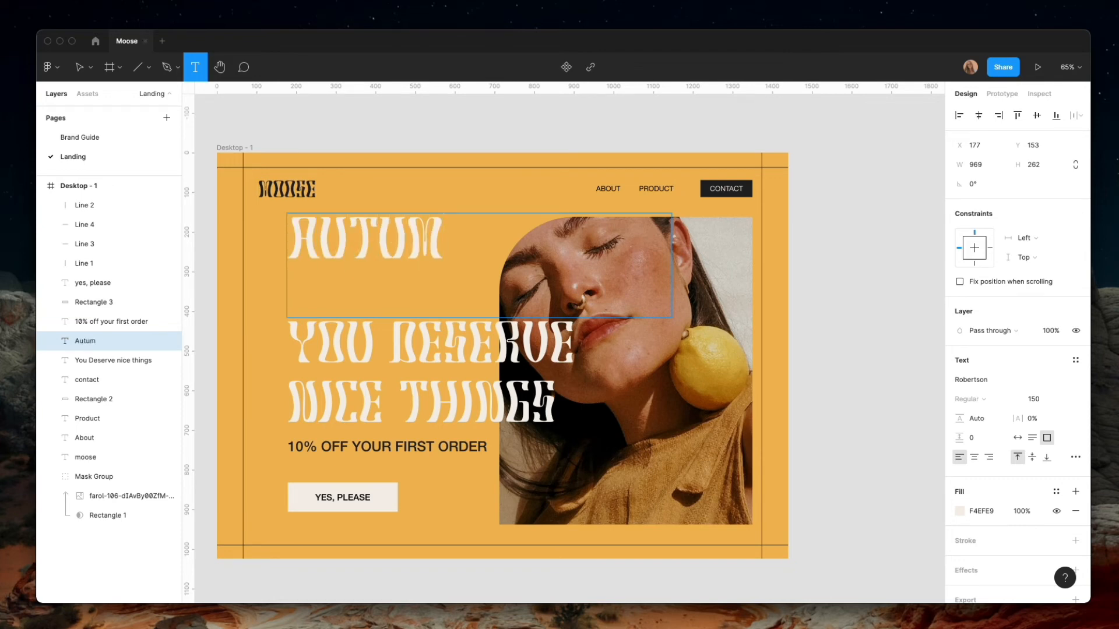
pyautogui.write('n 21')
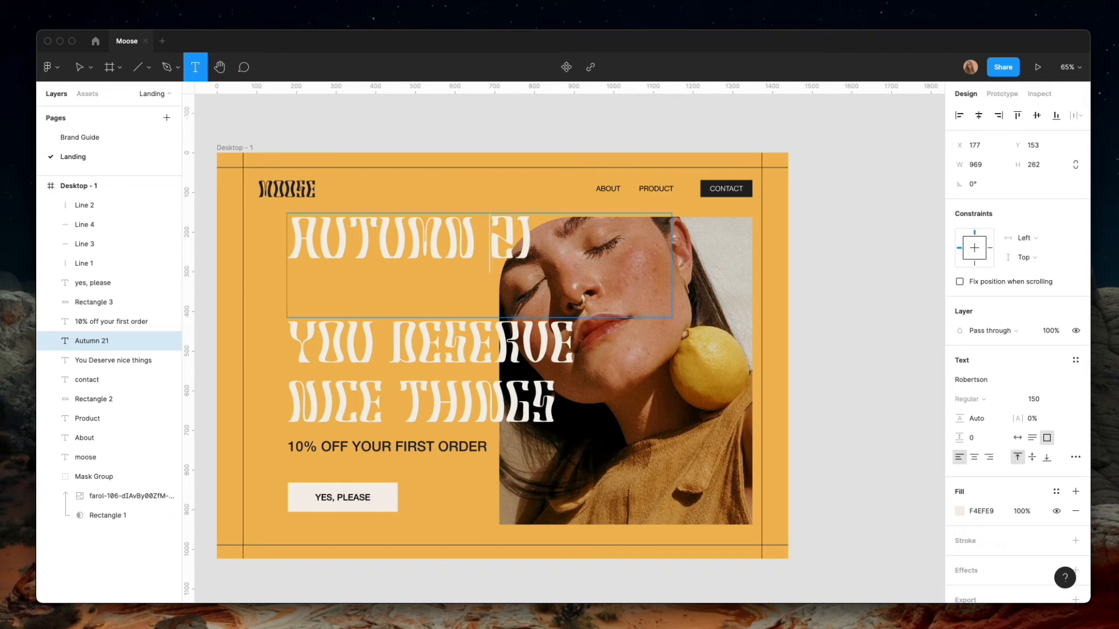
pyautogui.write('/')
pyautogui.press('Left')
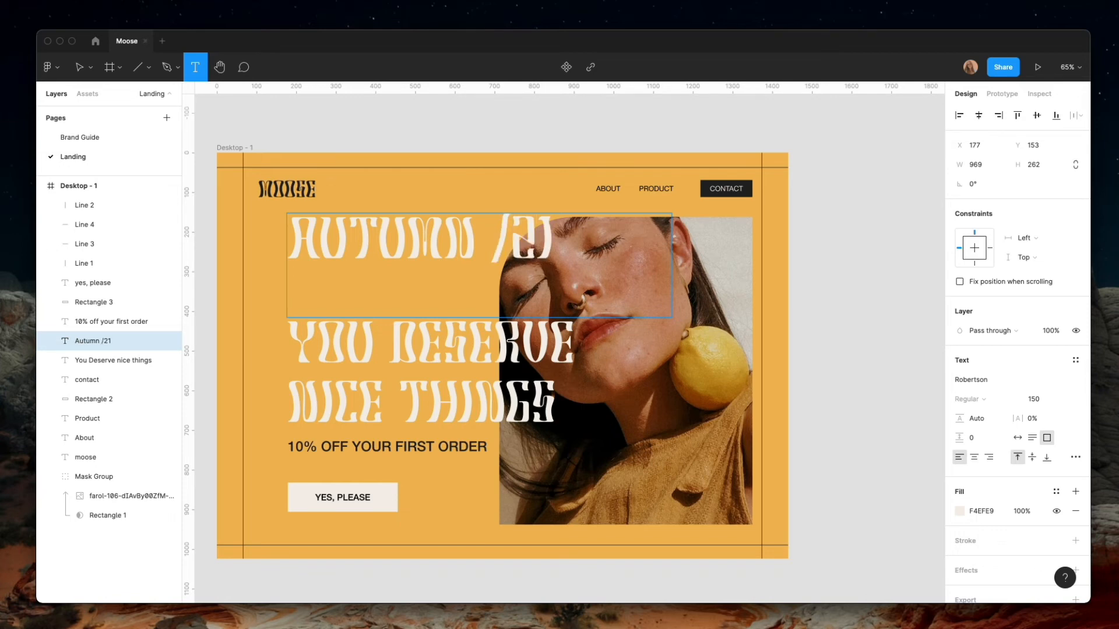
pyautogui.press('BackSpace')
# Set the Autumn/21 text size to 76
pyautogui.press('super+a')
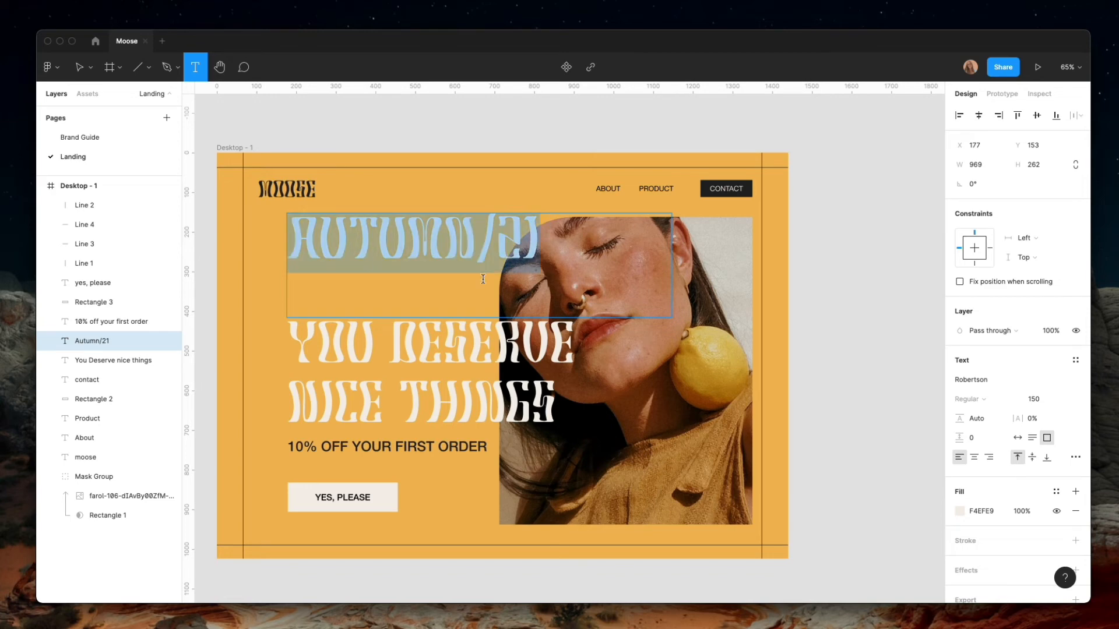
pyautogui.scroll(-2, 1051, 341)
pyautogui.click(1041, 362)
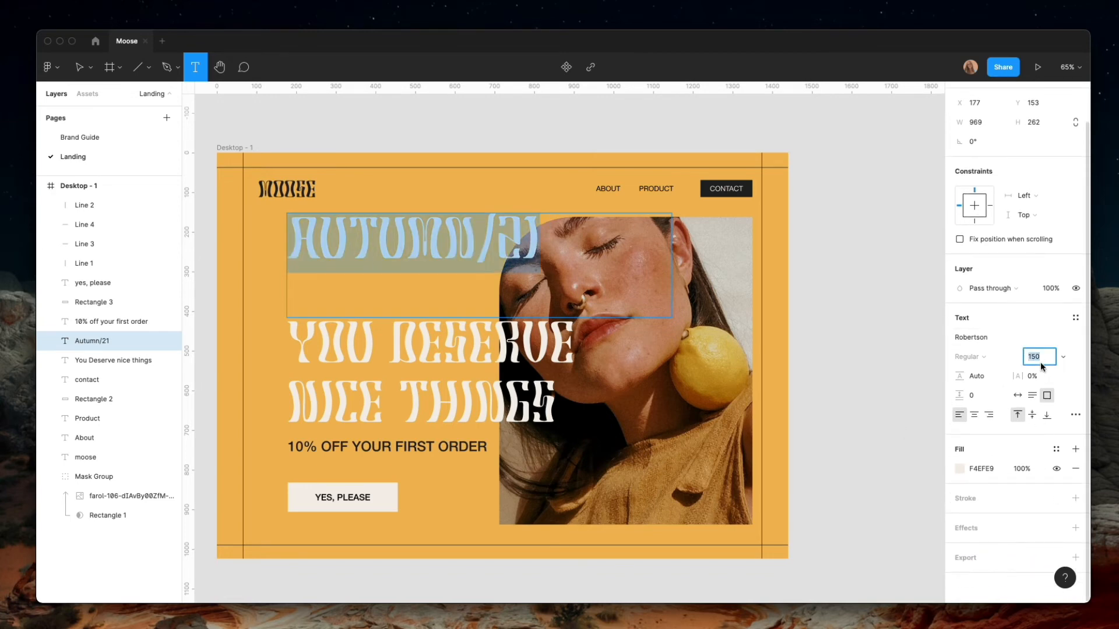
pyautogui.write('76')
pyautogui.press('Return')
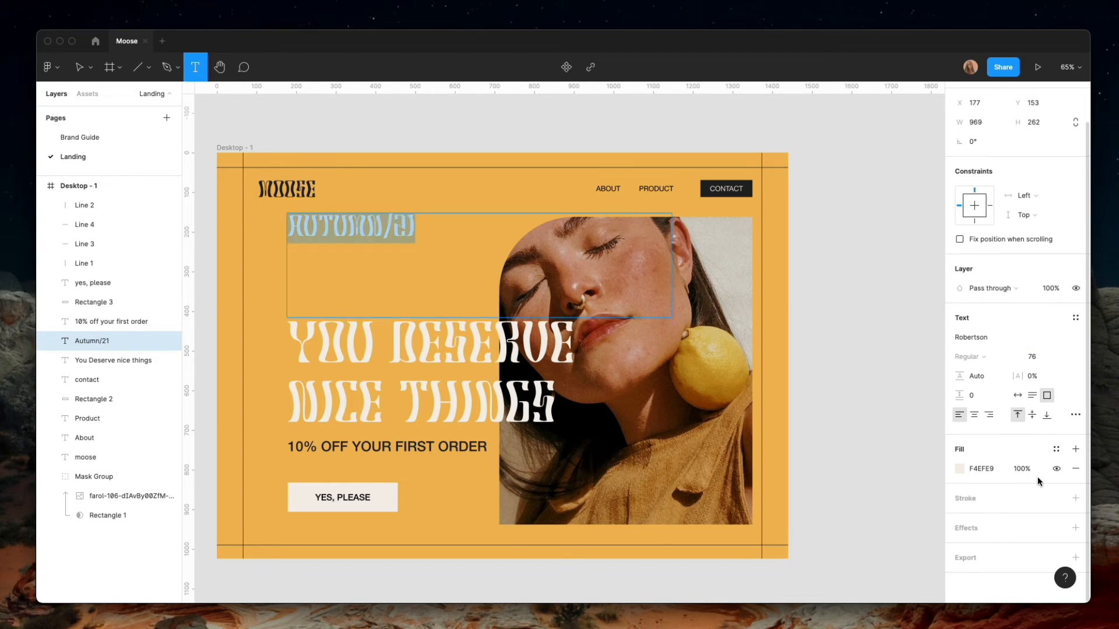
# Swap the Autumn/21 text's fill for a black 1 px outside stroke, and shrink its box to about 376 × 77 at Y 256
pyautogui.click(1075, 469)
pyautogui.click(1076, 499)
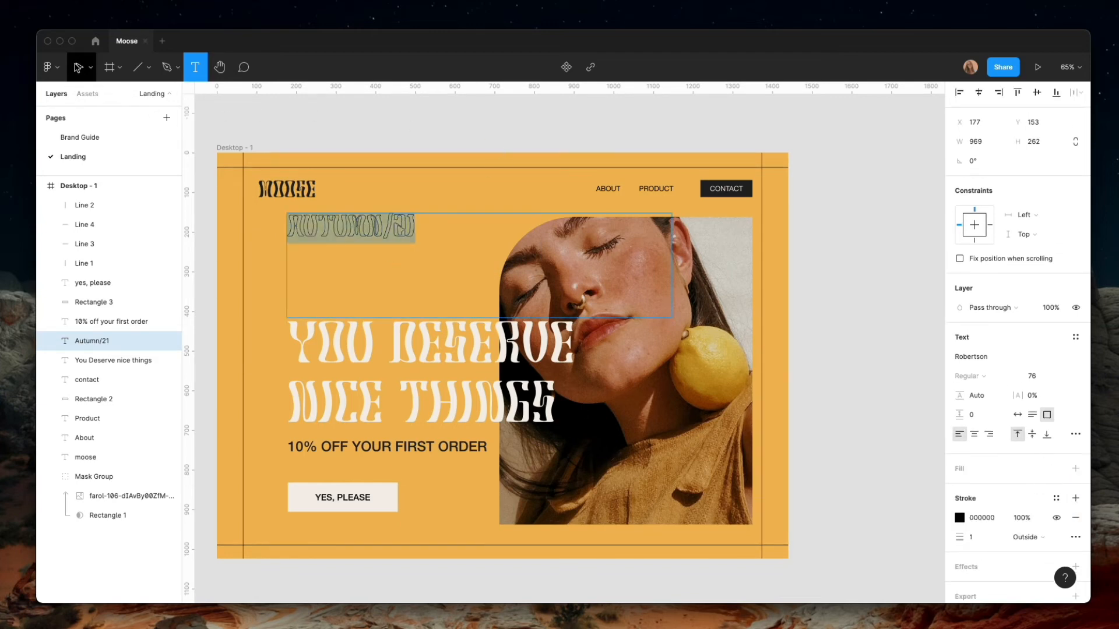
pyautogui.click(76, 68)
pyautogui.press('Escape')
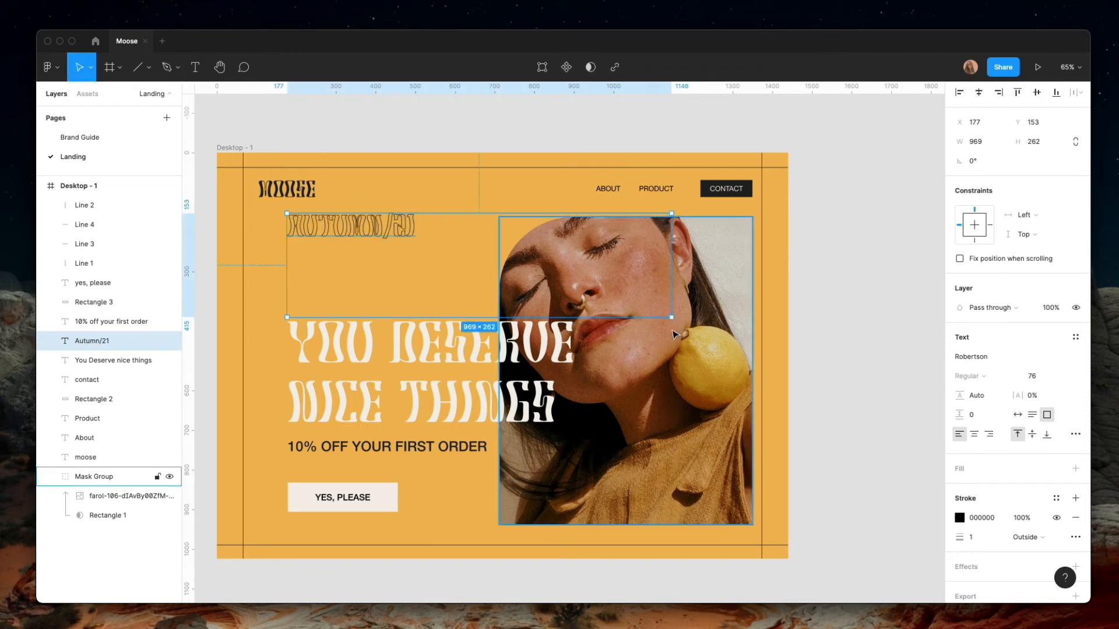
pyautogui.moveTo(671, 317); pyautogui.dragTo(395, 284)
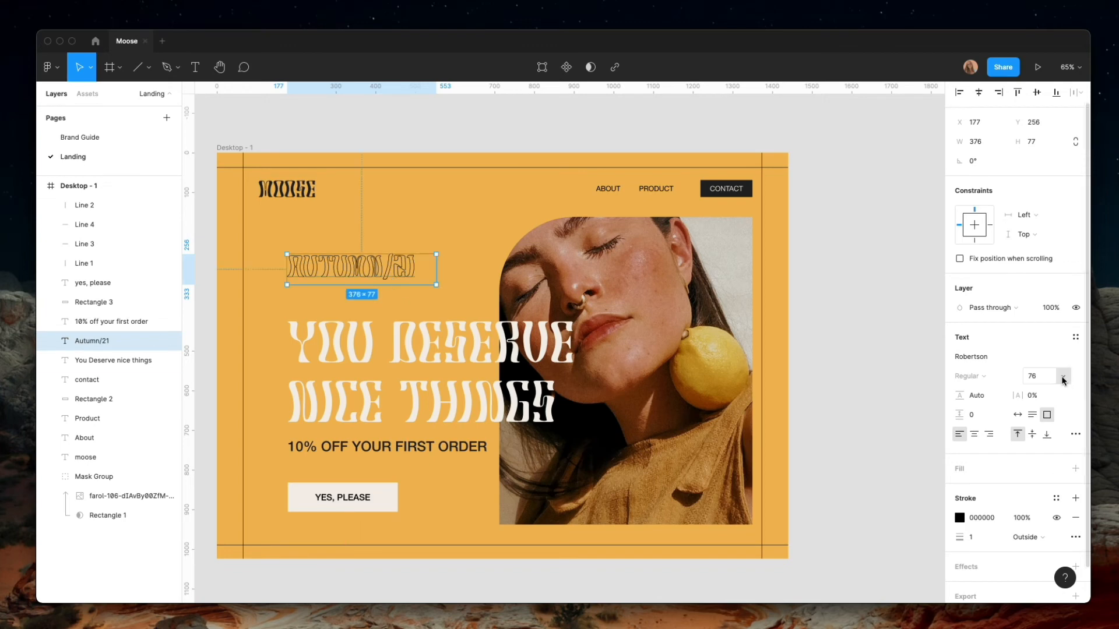
# Set the Autumn/21 text to size 55 with 20.5% letter spacing, and move it down to Y 287
pyautogui.click(1051, 378)
pyautogui.write('45')
pyautogui.press('Return')
pyautogui.click(1042, 379)
pyautogui.write('55')
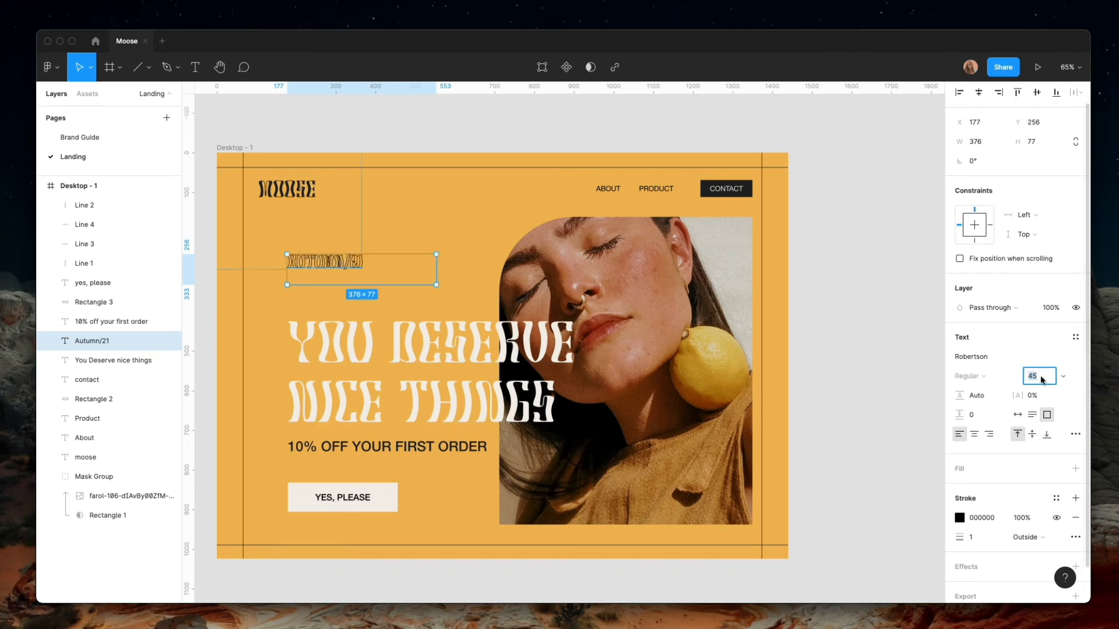
pyautogui.press('Return')
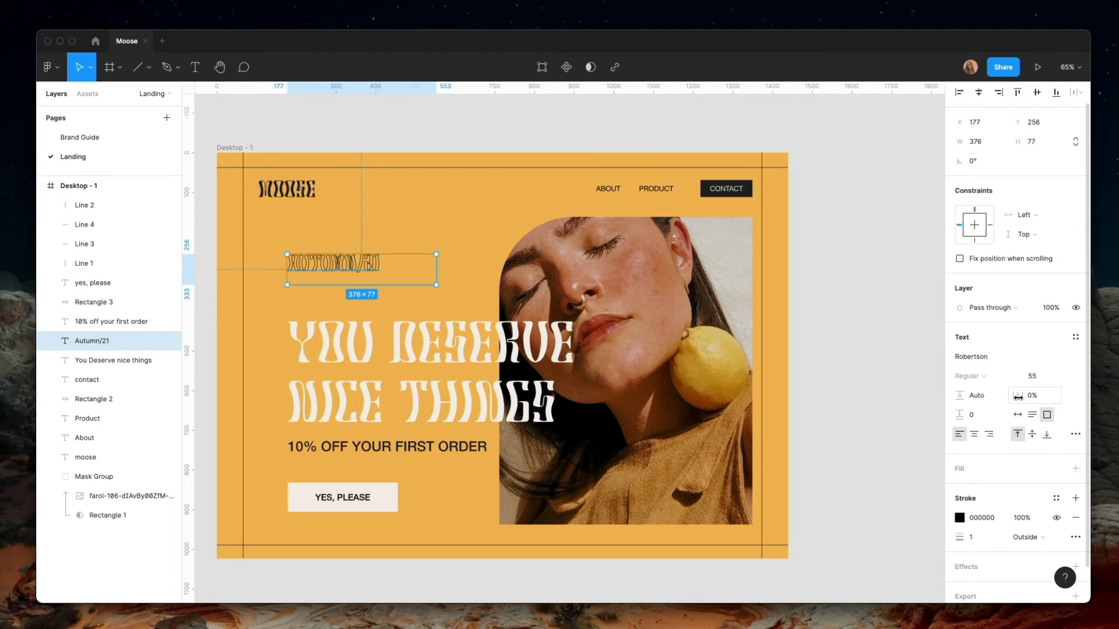
pyautogui.moveTo(1018, 397); pyautogui.dragTo(1096, 397)
pyautogui.moveTo(399, 272); pyautogui.dragTo(399, 284)
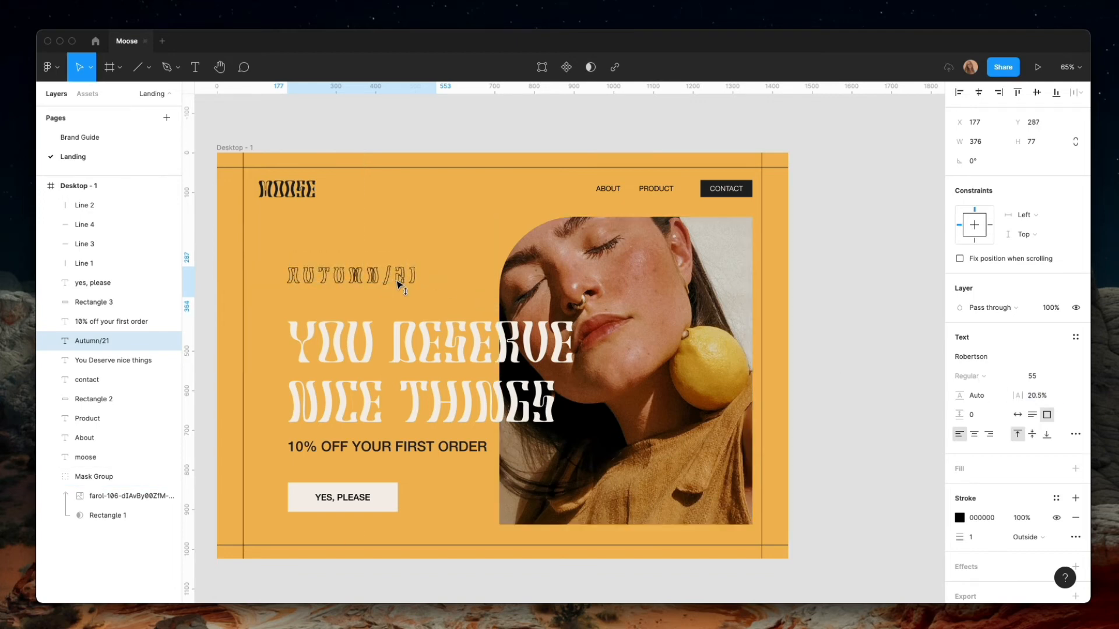
# Set the Autumn/21 text size to 100 and widen its box to about 670 so it fits on one line
pyautogui.scroll(10, 399, 284)
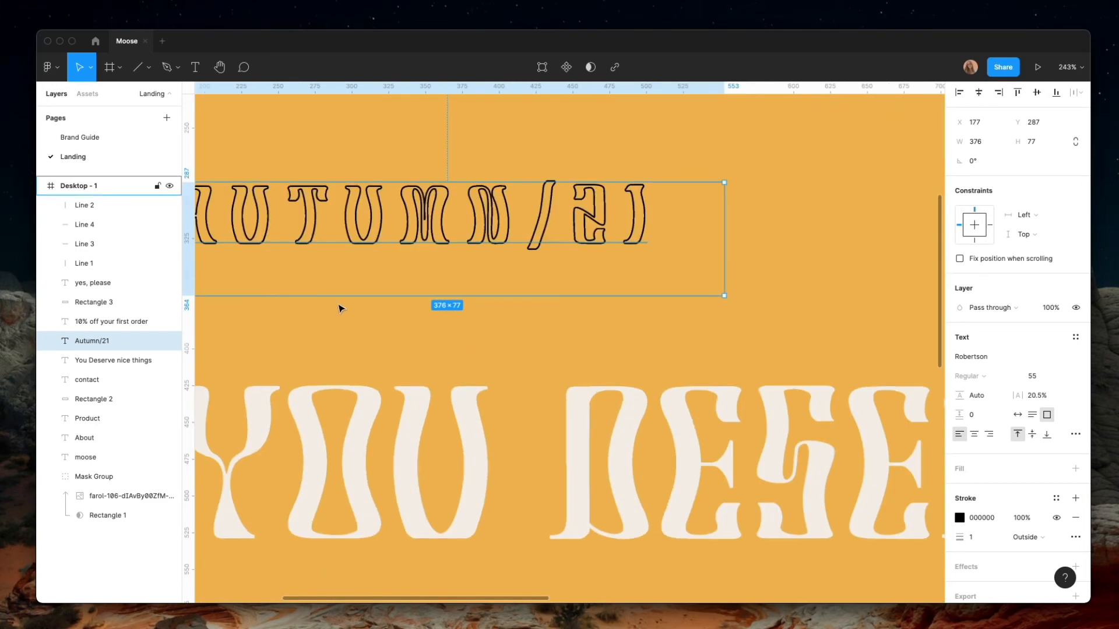
pyautogui.scroll(-10, 446, 393)
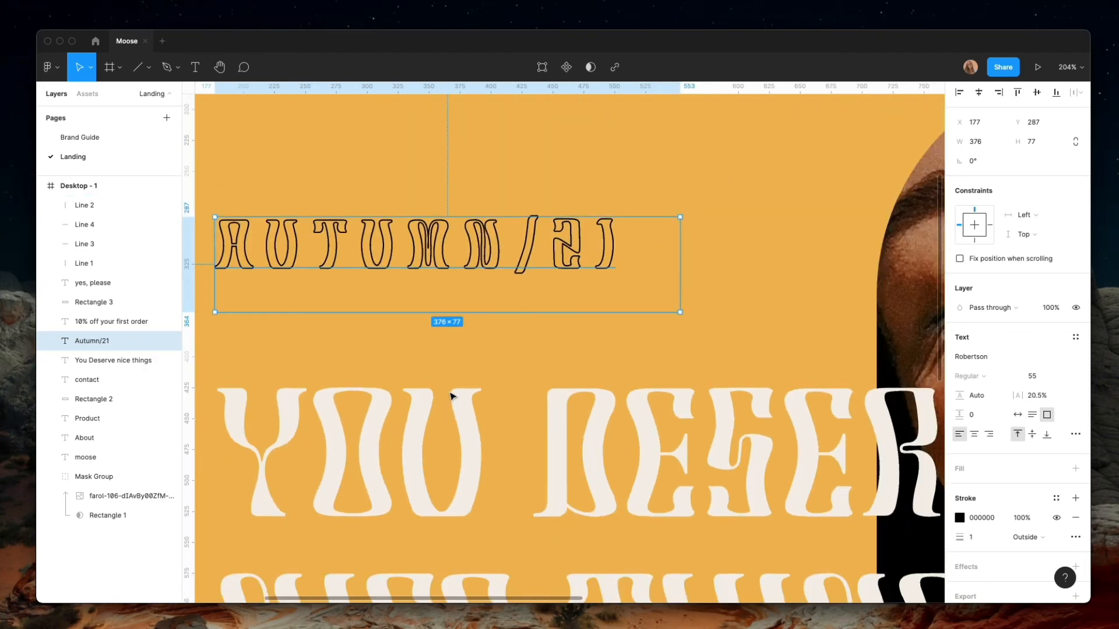
pyautogui.scroll(-2, 452, 395)
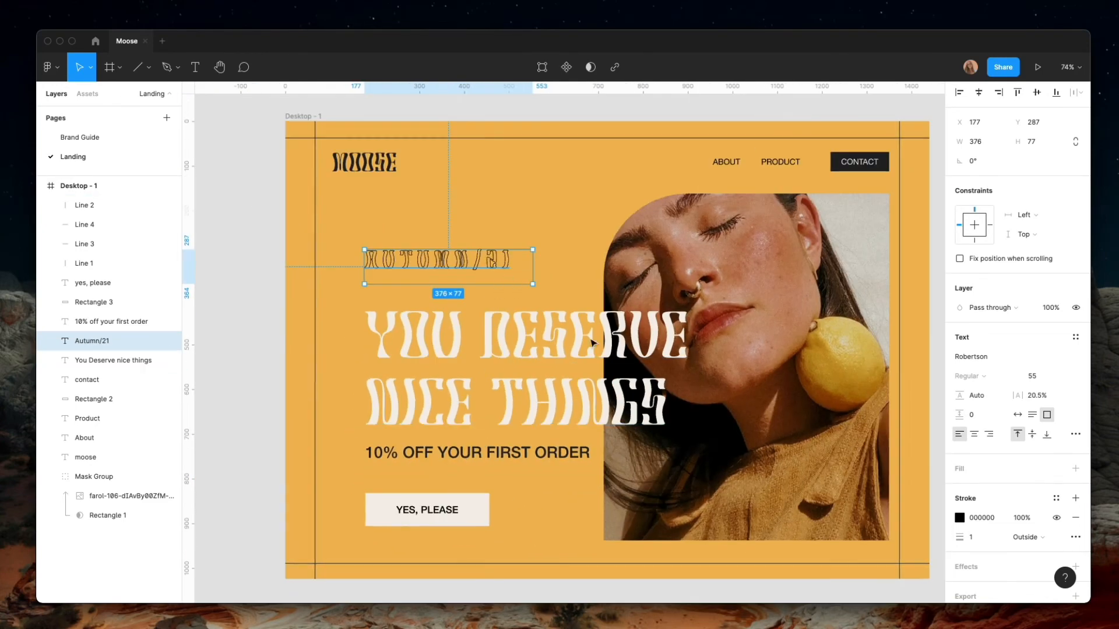
pyautogui.click(1052, 377)
pyautogui.write('100')
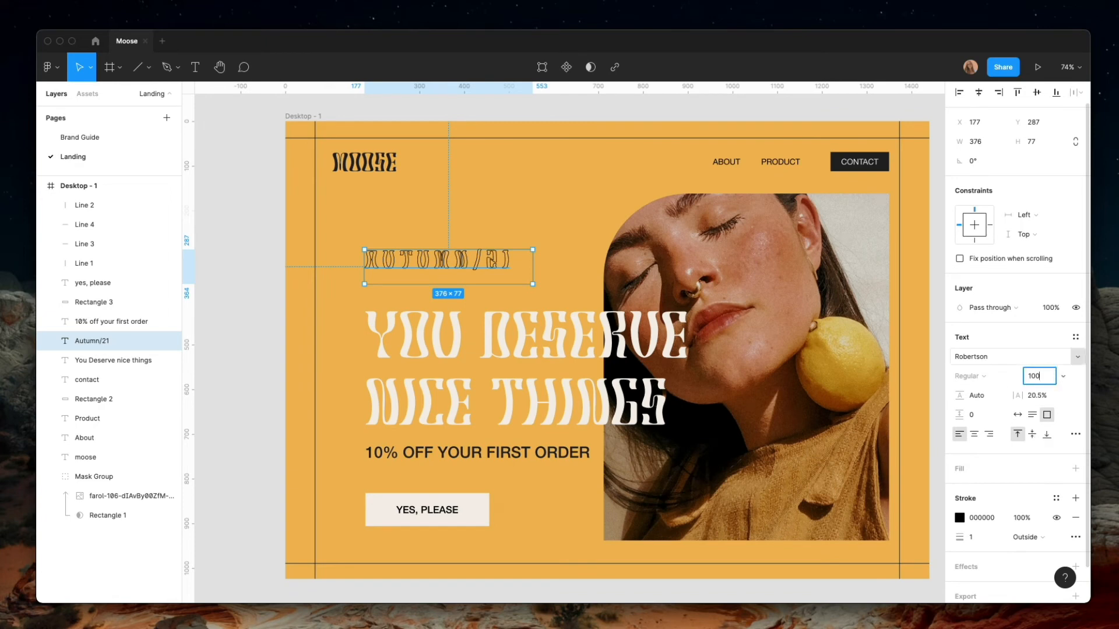
pyautogui.press('Return')
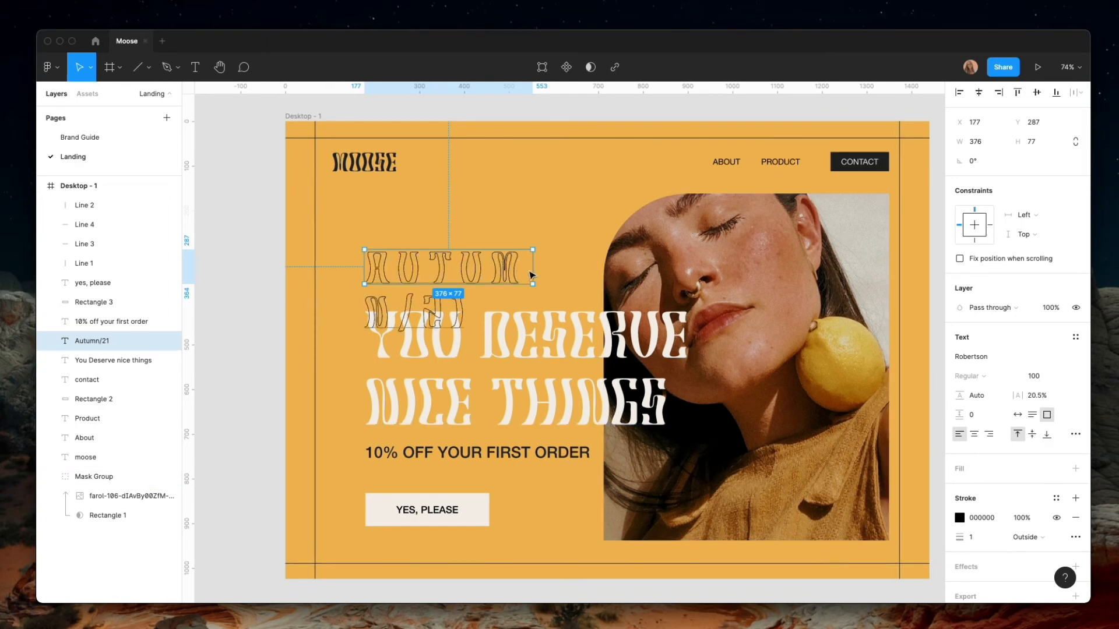
pyautogui.moveTo(533, 273); pyautogui.dragTo(665, 273)
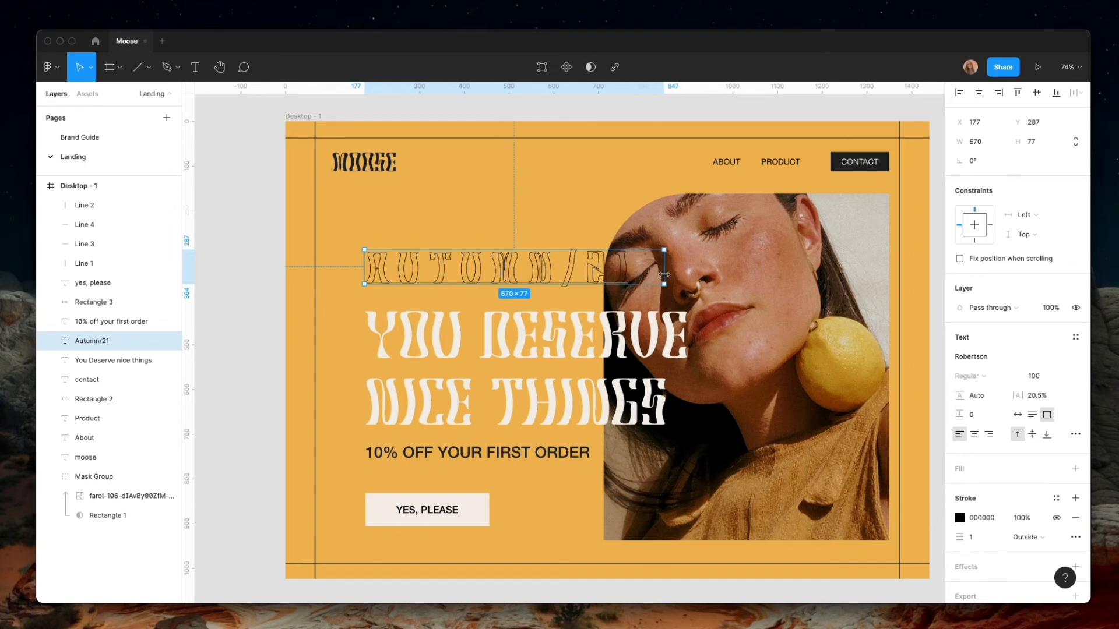
# Set the Autumn/21 text size to 85 and move it up to Y 219
pyautogui.click(1032, 376)
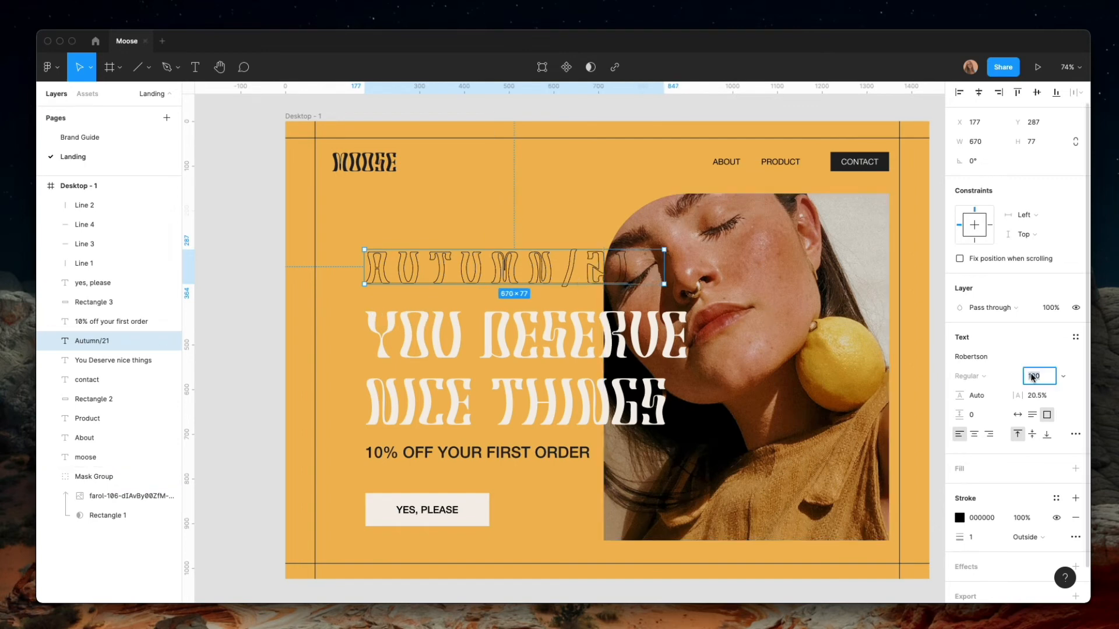
pyautogui.write('85')
pyautogui.press('Return')
pyautogui.moveTo(481, 283); pyautogui.dragTo(480, 263)
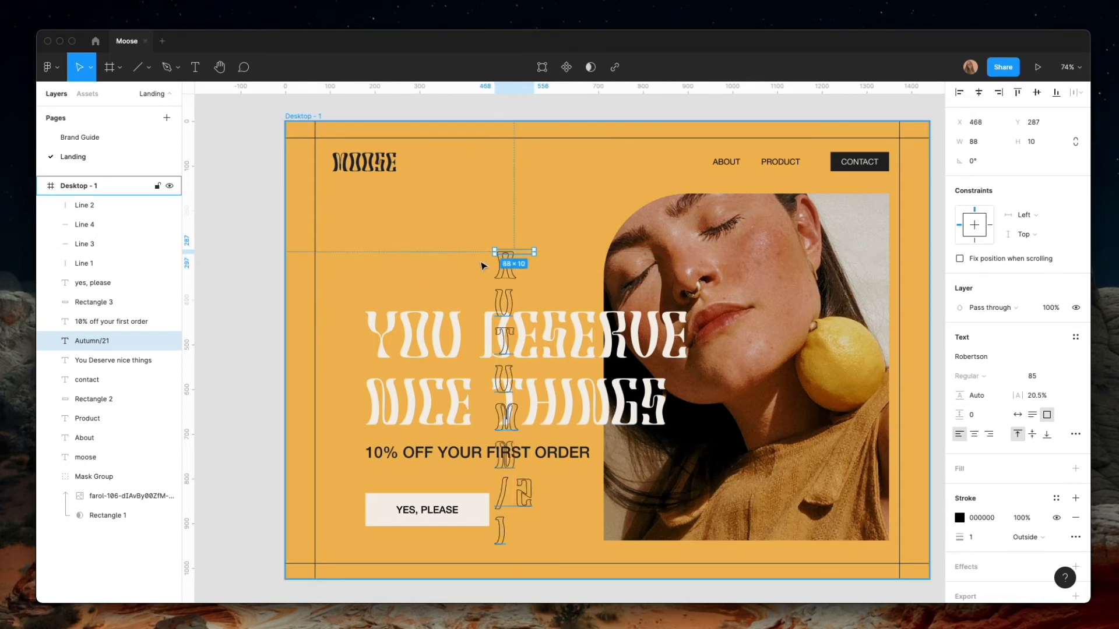
pyautogui.press('super+z')
pyautogui.moveTo(541, 266); pyautogui.dragTo(562, 237)
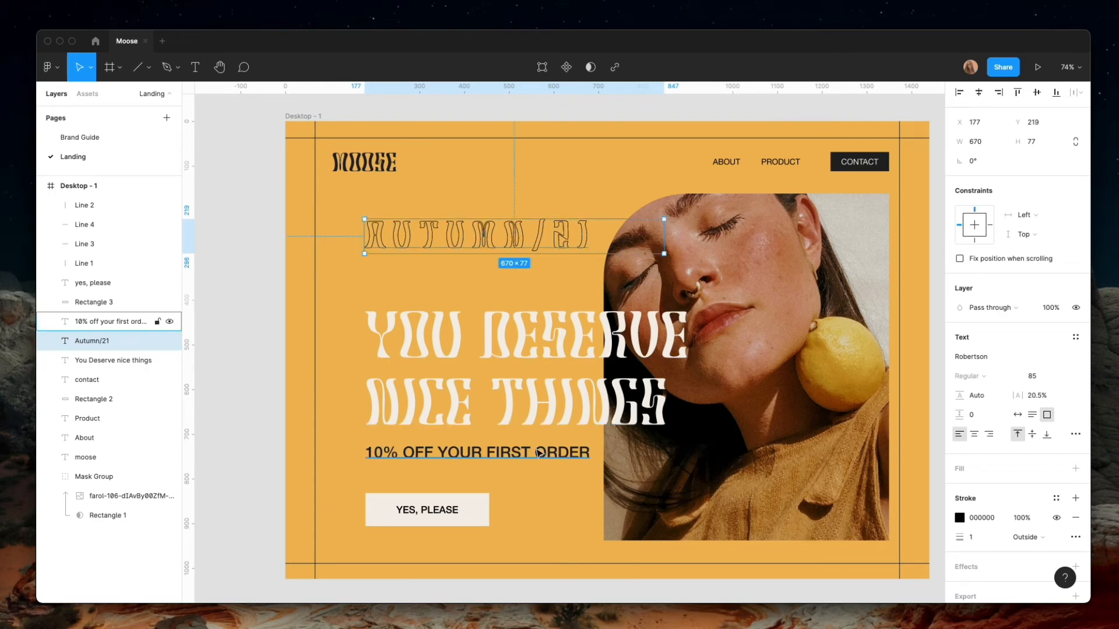
# Replace the word Autumn with 10 in the outlined text so it reads 10/21
pyautogui.doubleClick(511, 241)
pyautogui.moveTo(529, 238); pyautogui.dragTo(371, 236)
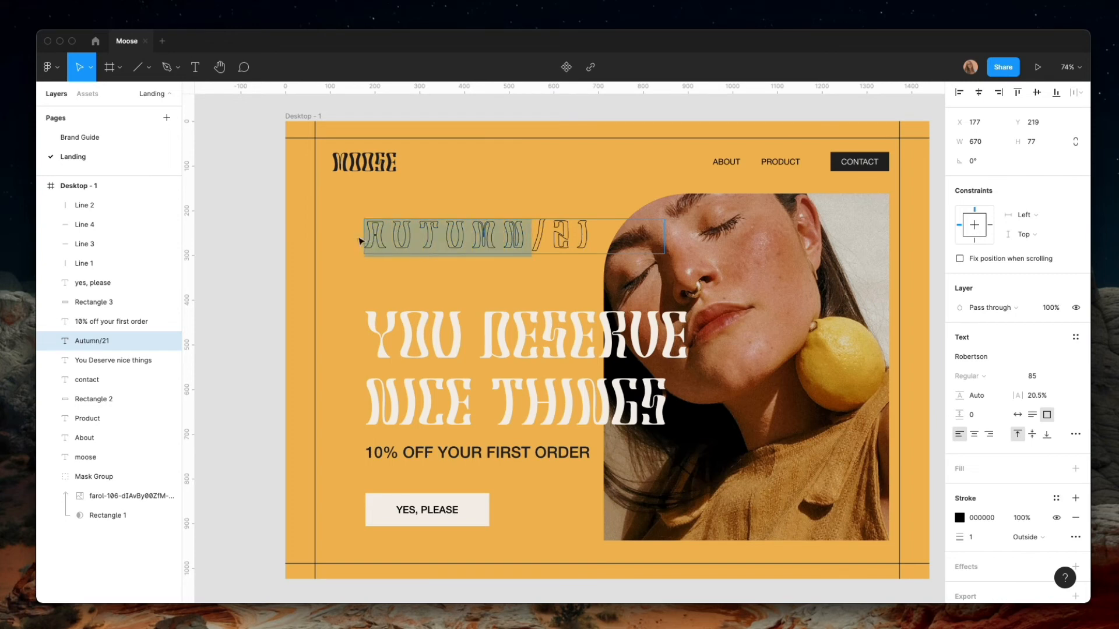
pyautogui.write('11')
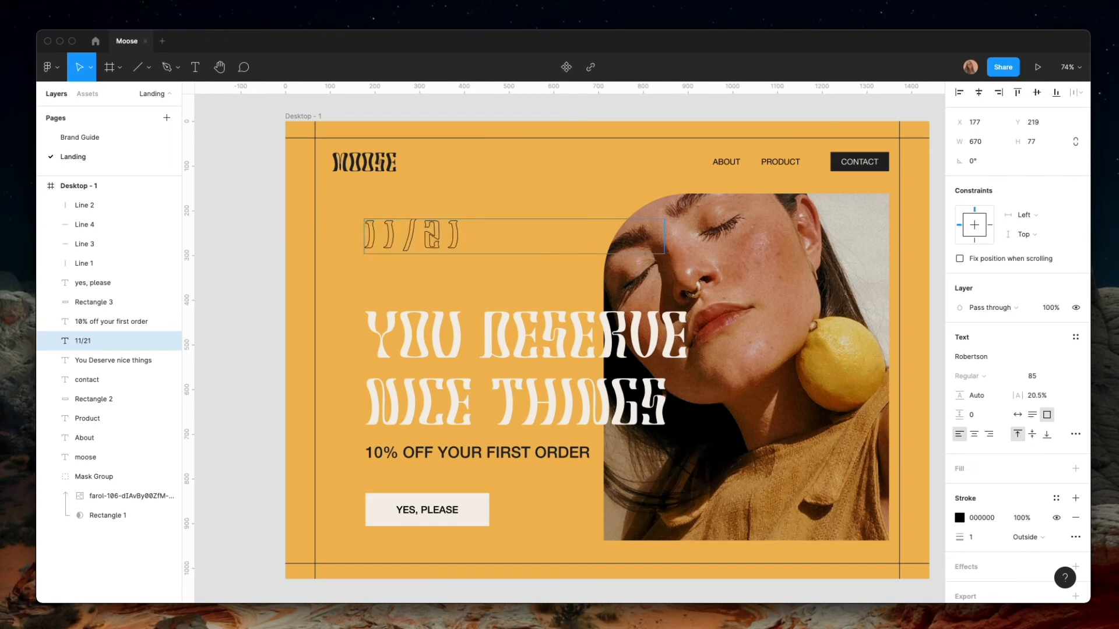
pyautogui.press('BackSpace')
pyautogui.write('0')
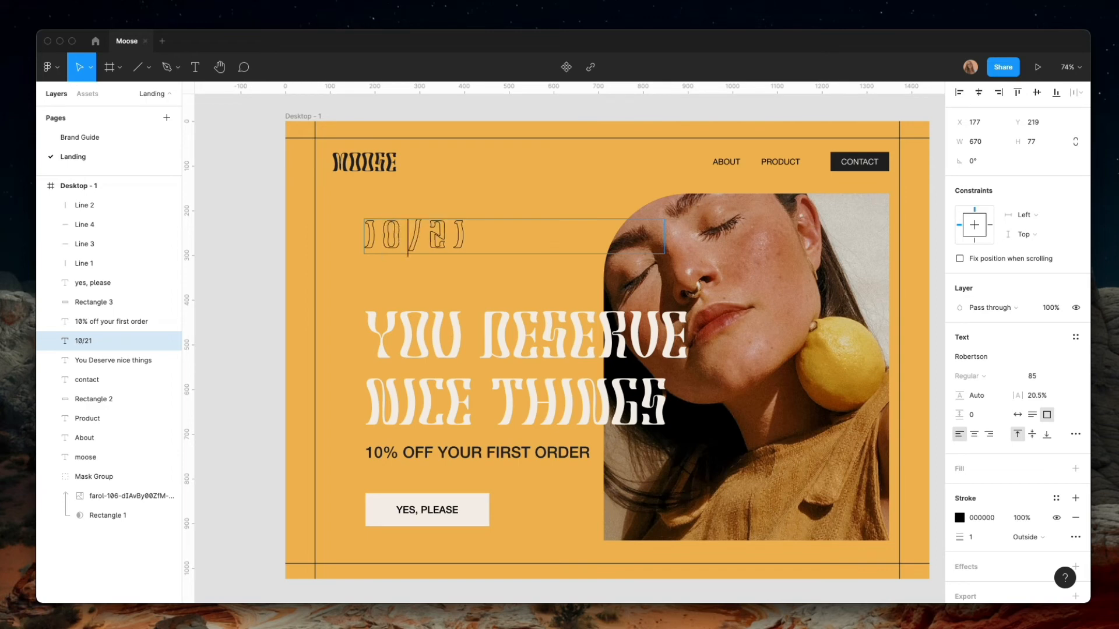
pyautogui.press('Escape')
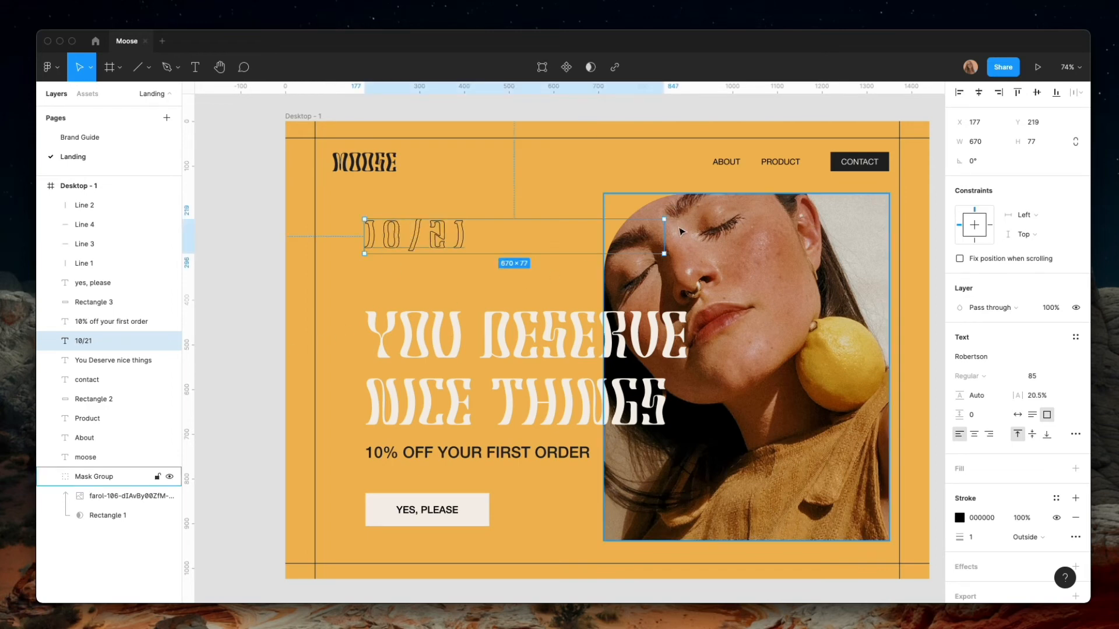
# Narrow the 10/21 text box to about 254 wide and move it down to Y 299, just above the headline
pyautogui.moveTo(665, 235); pyautogui.dragTo(478, 235)
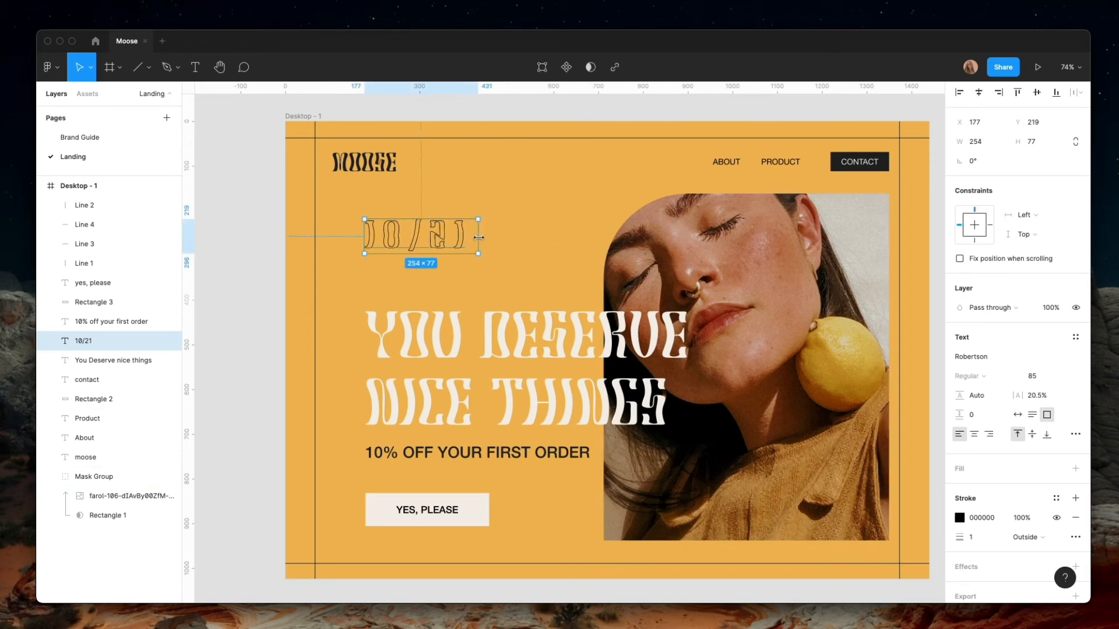
pyautogui.moveTo(412, 241); pyautogui.dragTo(414, 269)
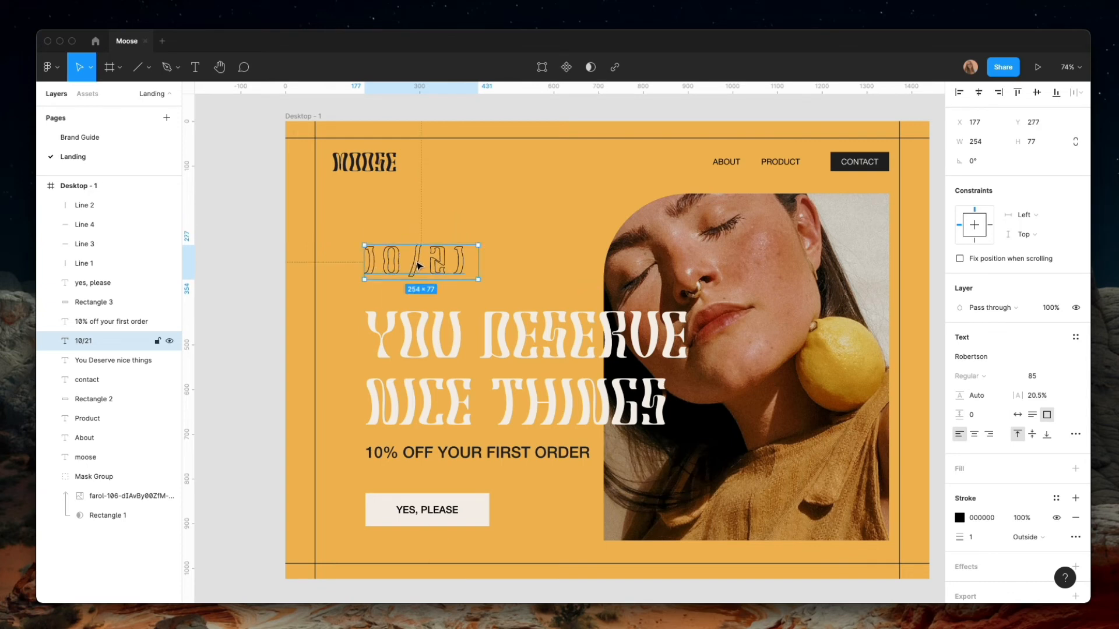
pyautogui.moveTo(418, 265); pyautogui.dragTo(418, 273)
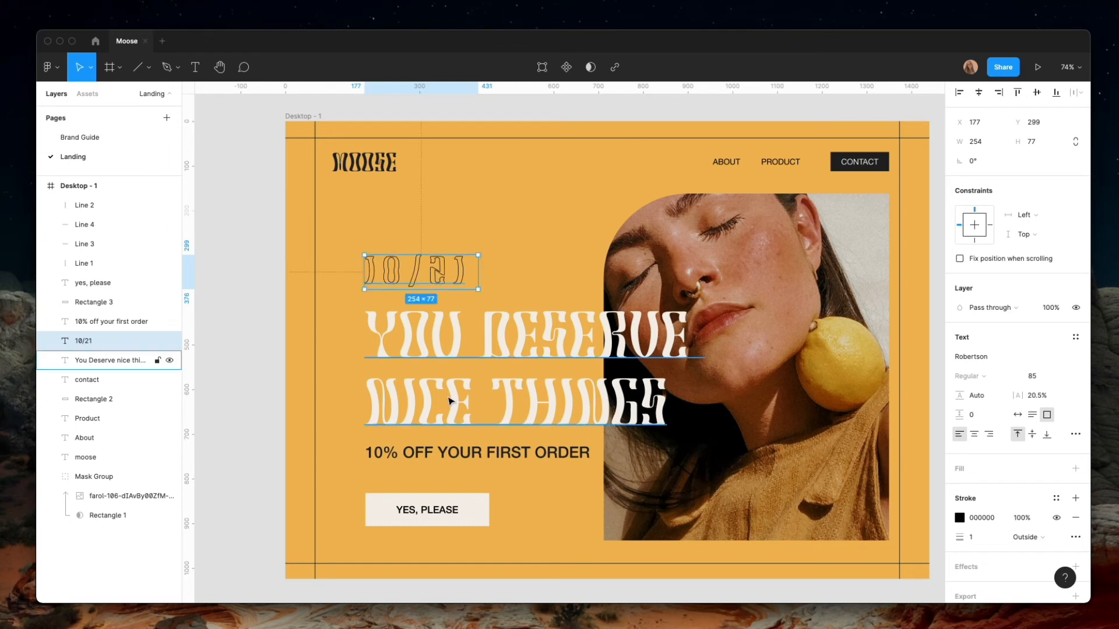
# Duplicate the 10% off your first order text, rotate the copy to 90°, and place it beside the vertical border line at X 86, Y 950
pyautogui.click(477, 454)
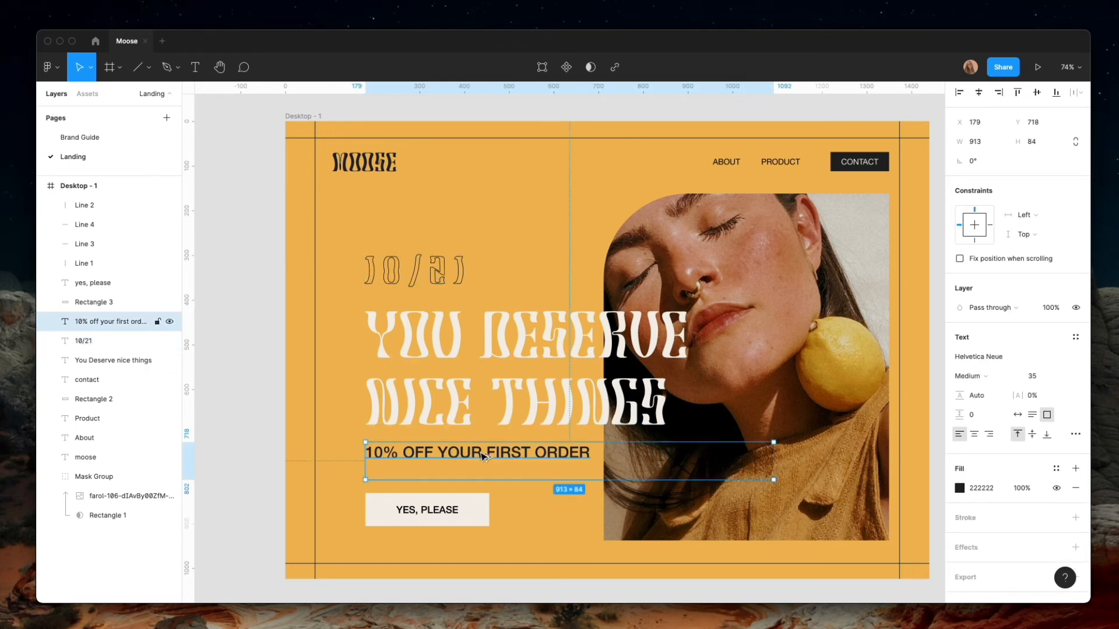
pyautogui.keyDown('alt'); pyautogui.moveTo(483, 455); pyautogui.dragTo(441, 455); pyautogui.keyUp('alt')
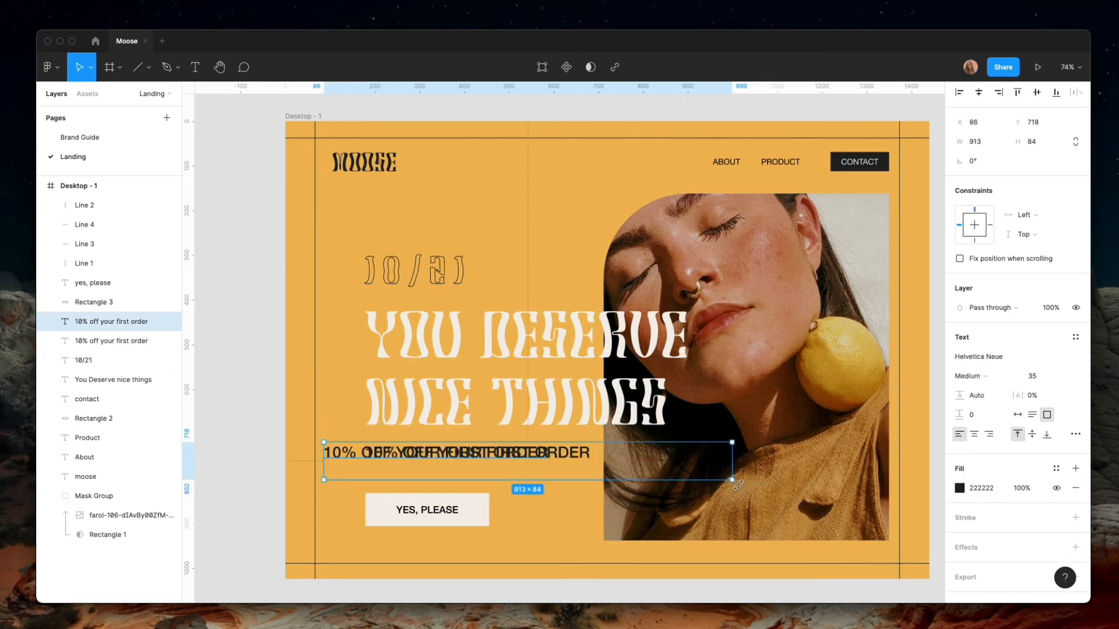
pyautogui.moveTo(738, 485); pyautogui.dragTo(548, 259)
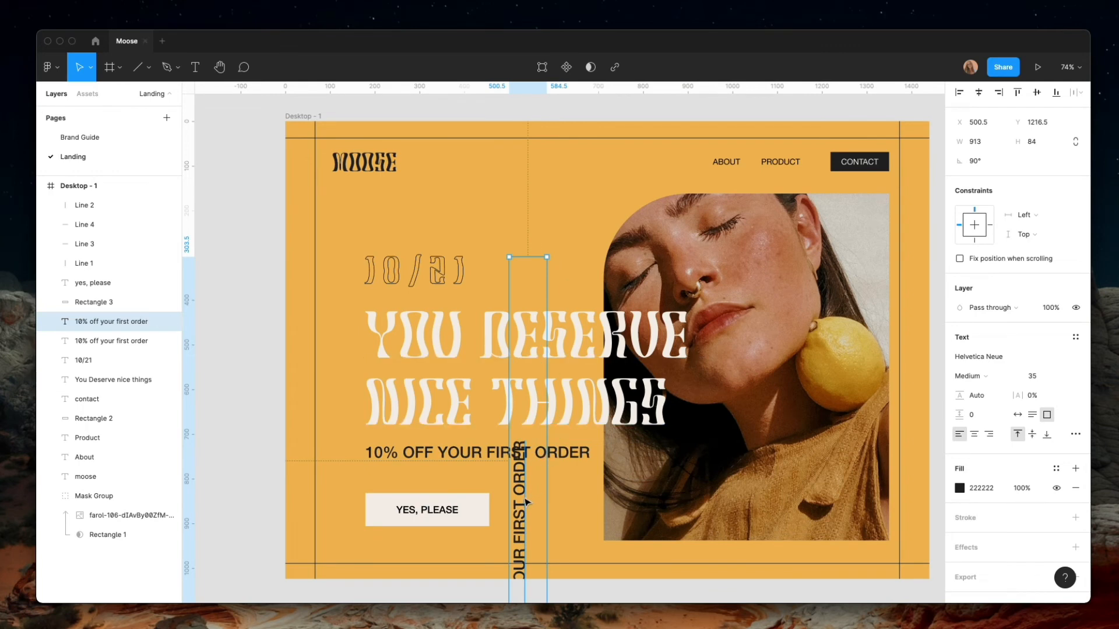
pyautogui.moveTo(526, 503); pyautogui.dragTo(344, 389)
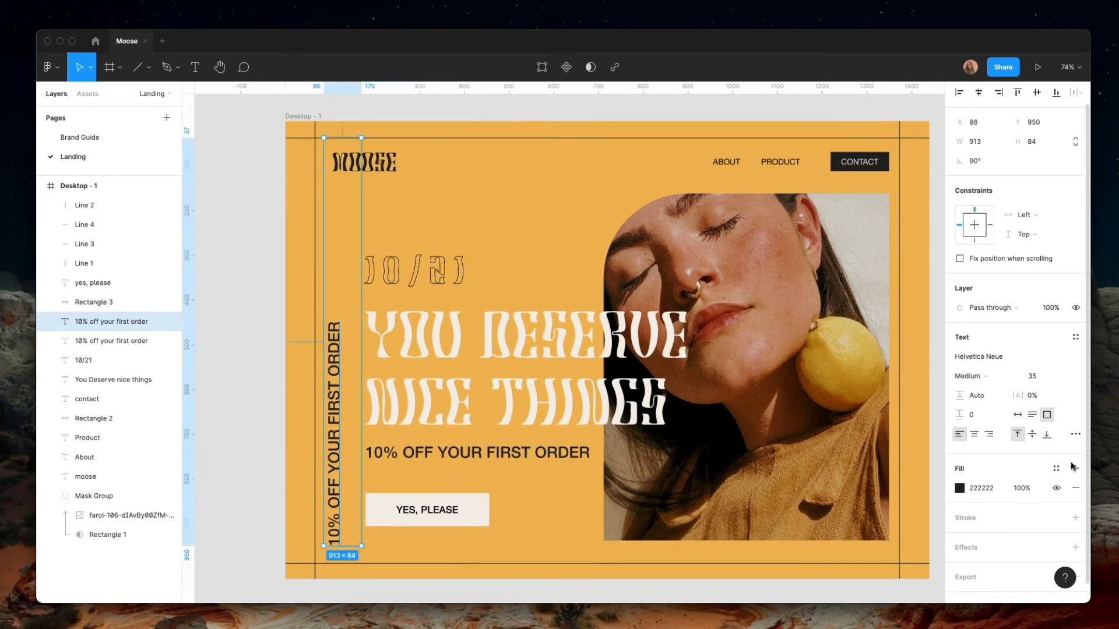
# Set the vertical copy's text to size 24 in Light weight and shorten its box to 346
pyautogui.click(1034, 377)
pyautogui.write('24')
pyautogui.press('Return')
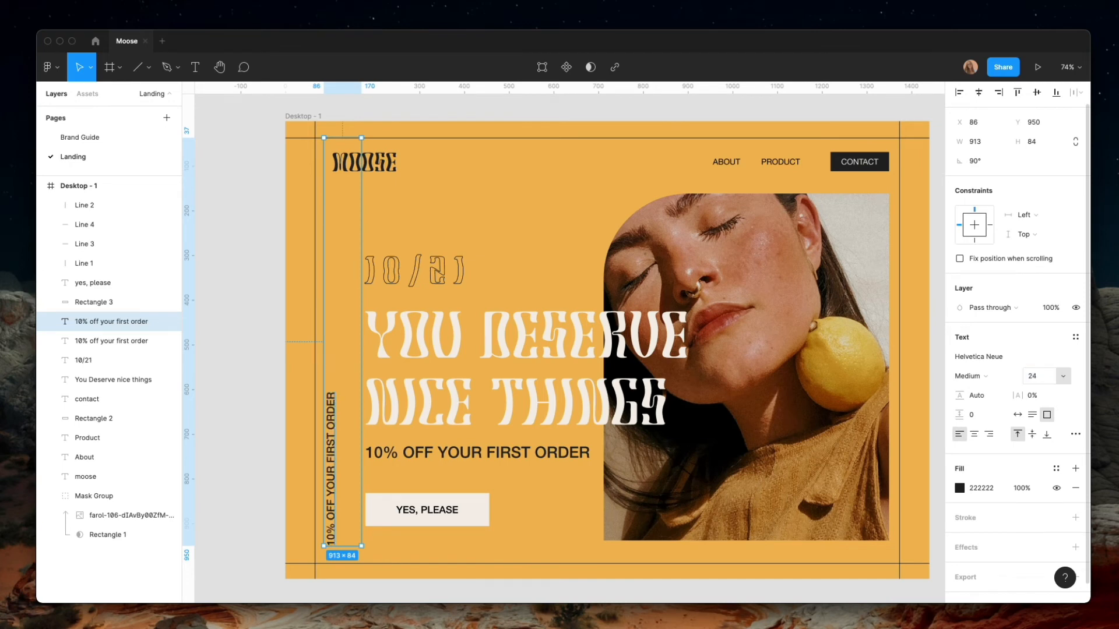
pyautogui.click(972, 376)
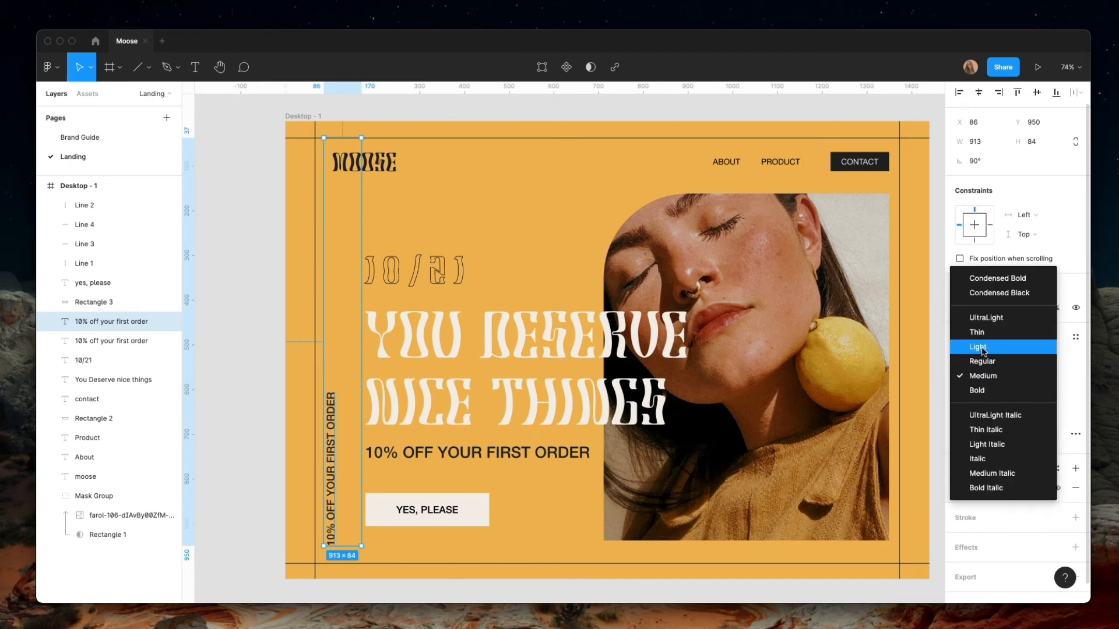
pyautogui.click(982, 347)
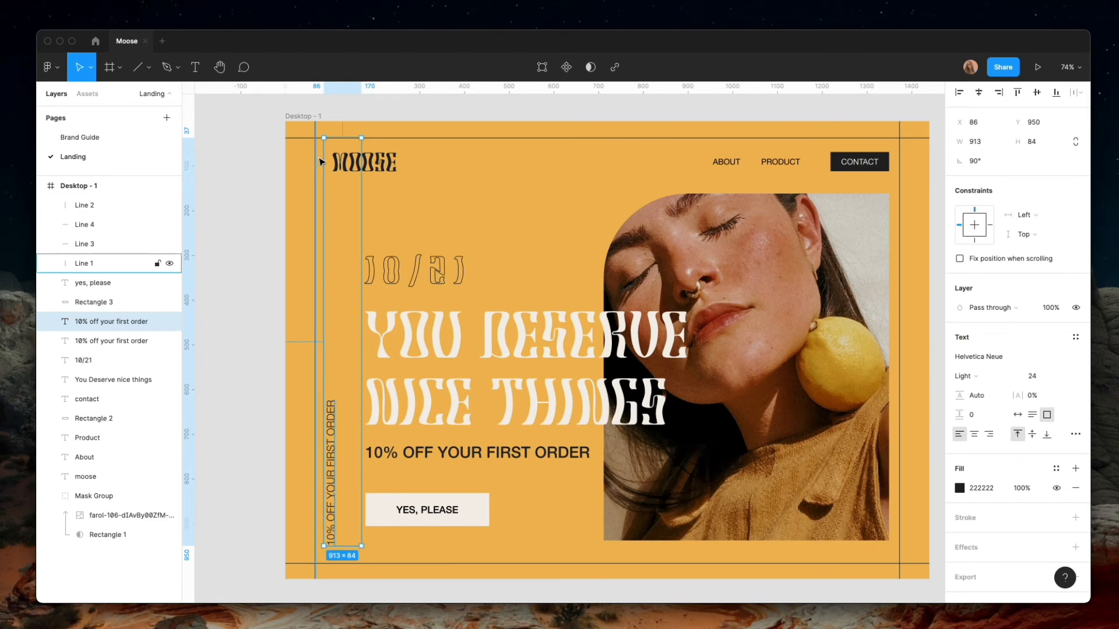
pyautogui.moveTo(324, 138); pyautogui.dragTo(324, 391)
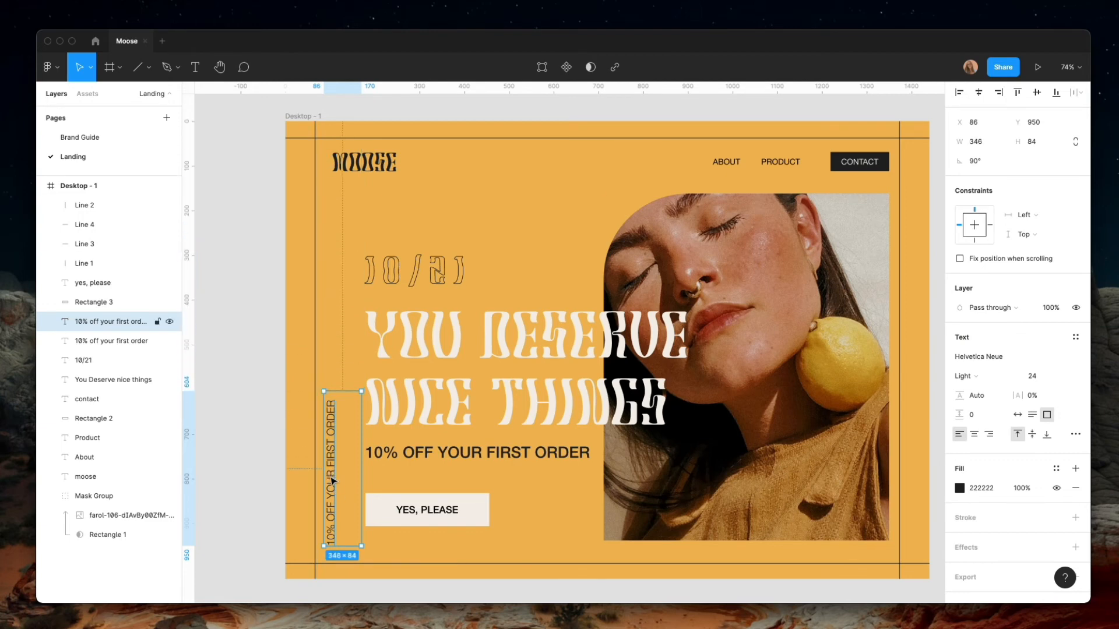
# Move the vertical text into the frame's left margin and reword it as Fruit collection moose, trimming the box to 318 by 29
pyautogui.moveTo(332, 479); pyautogui.dragTo(306, 349)
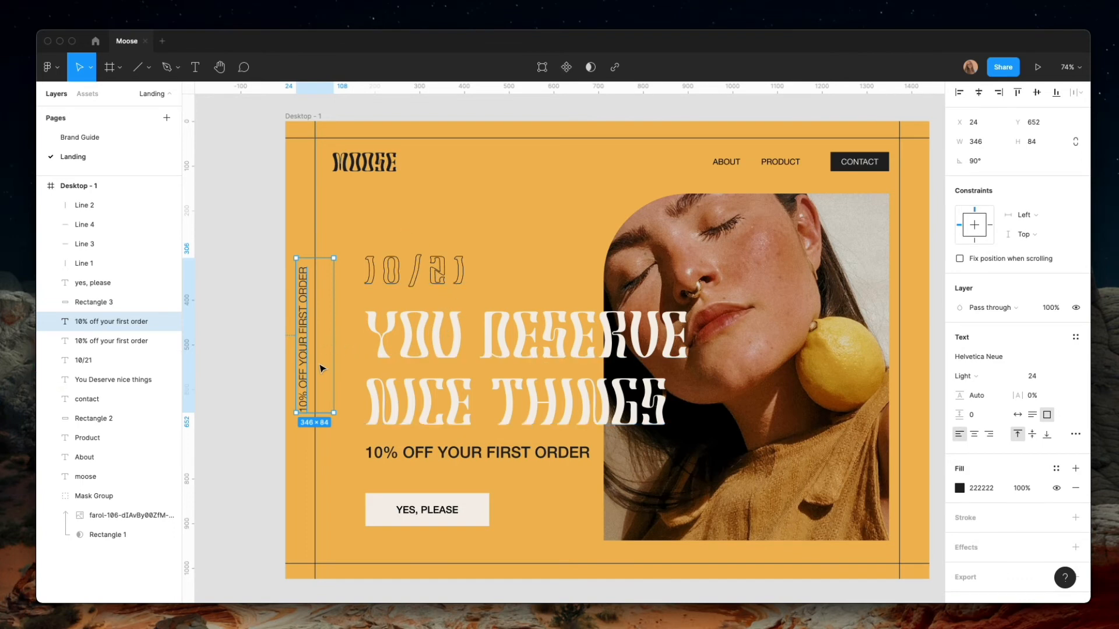
pyautogui.doubleClick(302, 375)
pyautogui.write('F')
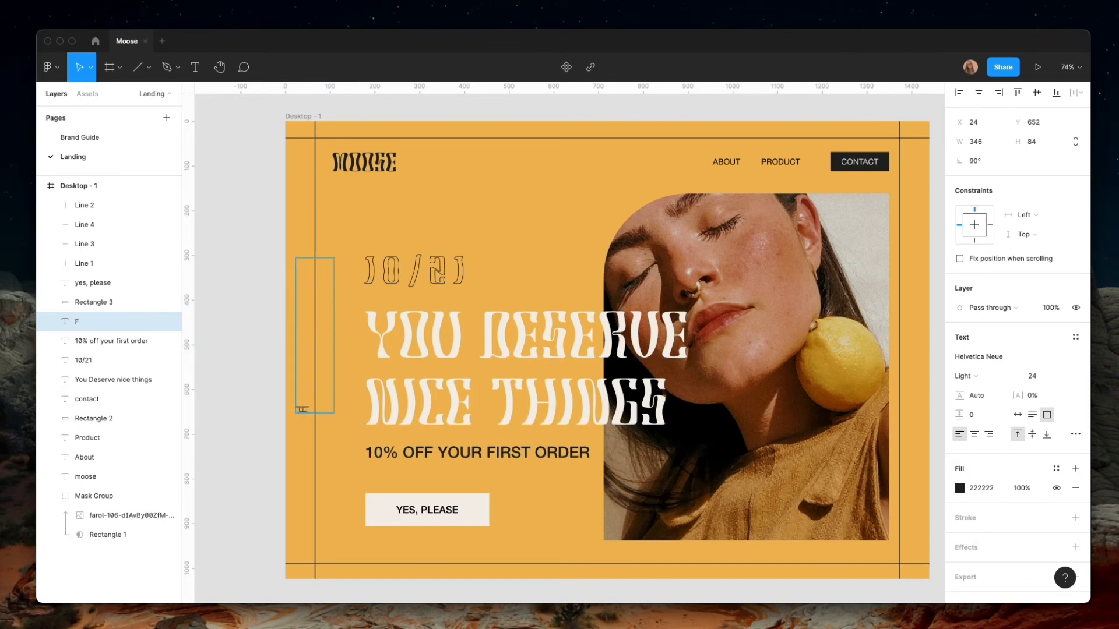
pyautogui.write('ruiT collection m')
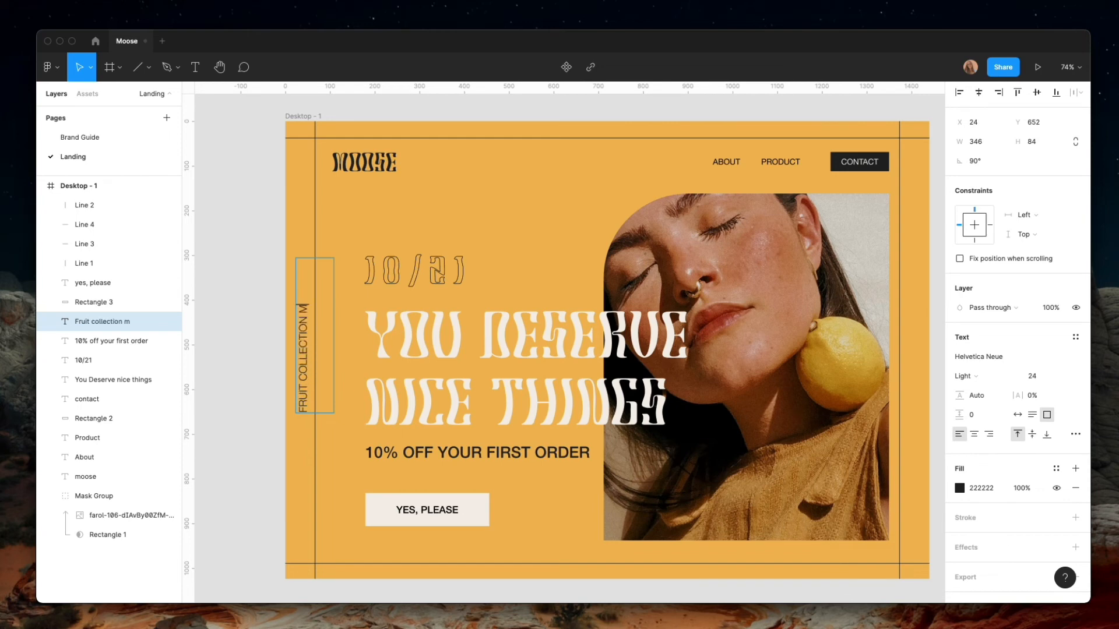
pyautogui.write('oos')
pyautogui.press('Escape')
pyautogui.moveTo(317, 257); pyautogui.dragTo(317, 270)
# Duplicate the Fruit collection moose text onto the portrait's upper right corner, rotate it to 0°, and replace its wording with 010
pyautogui.moveTo(331, 361); pyautogui.dragTo(789, 381)
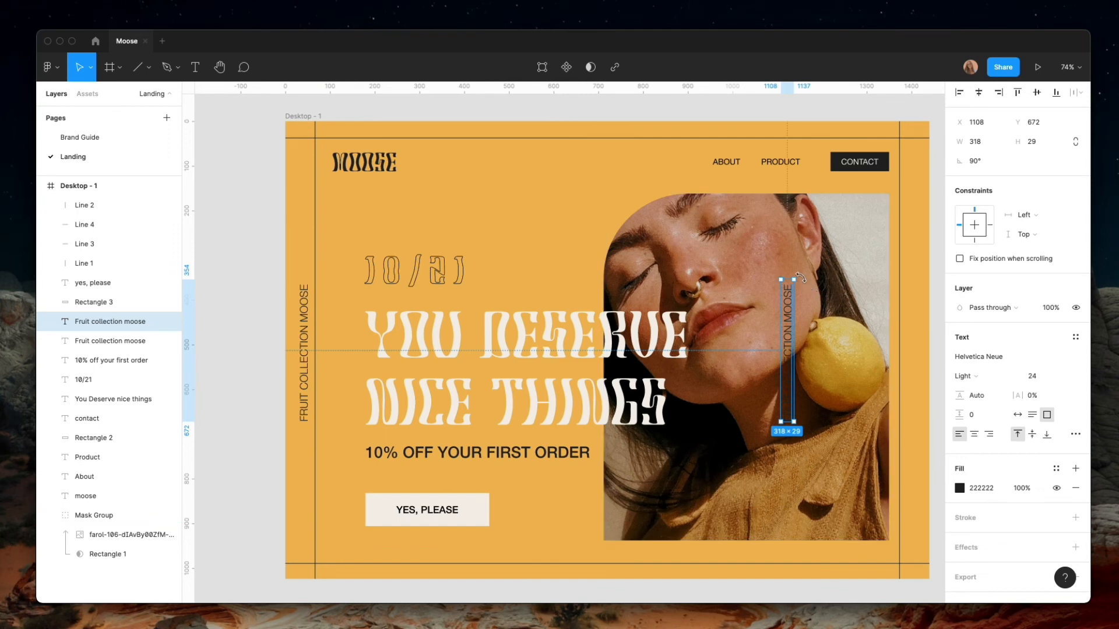
pyautogui.moveTo(801, 278); pyautogui.dragTo(858, 217)
pyautogui.doubleClick(857, 216)
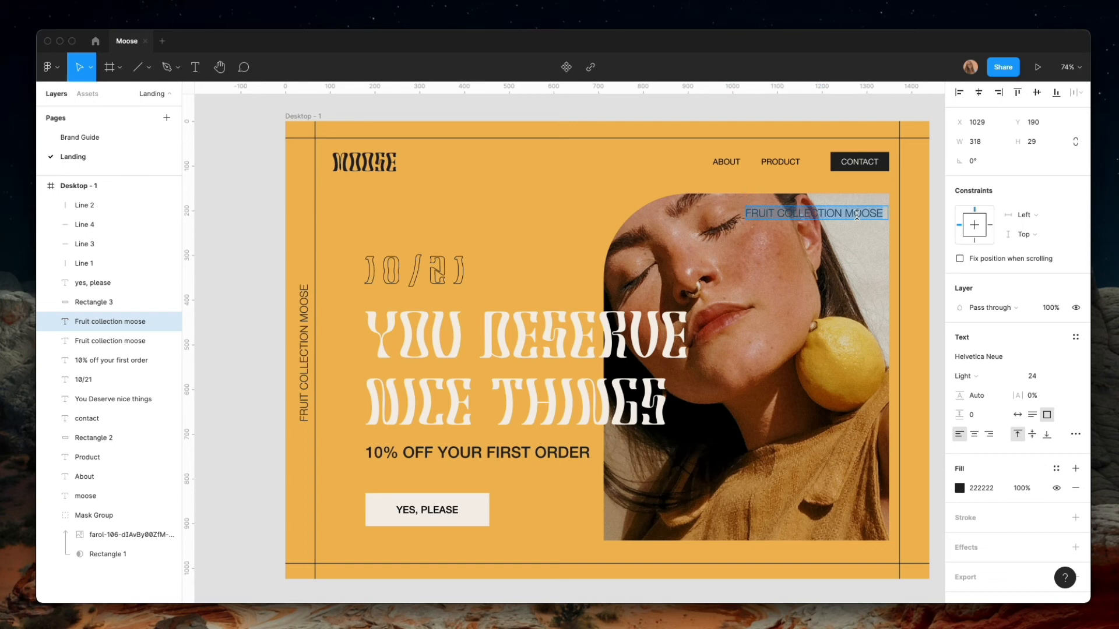
pyautogui.write('010')
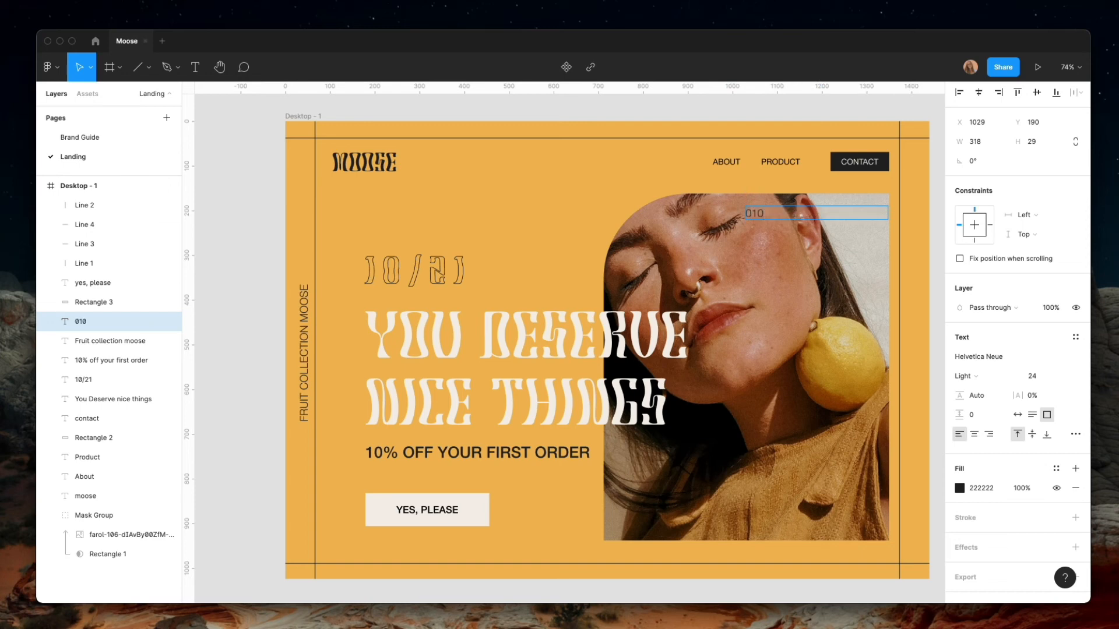
pyautogui.press('Escape')
# Narrow the 010 text box to 59 wide, set its weight to Medium, and raise it to Y 182
pyautogui.moveTo(744, 212); pyautogui.dragTo(861, 213)
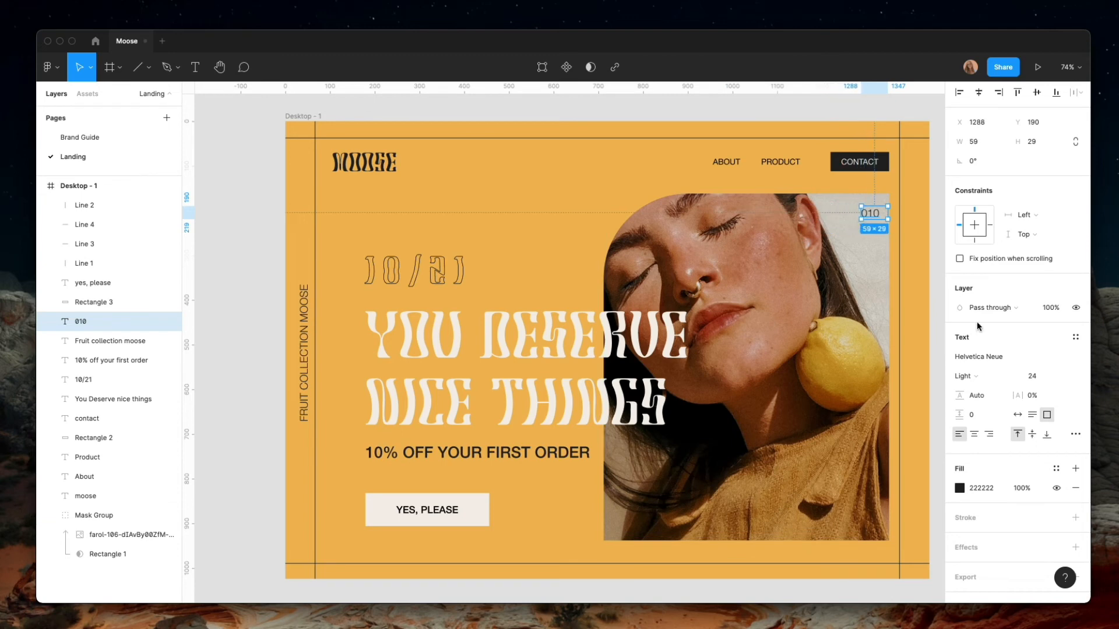
pyautogui.click(990, 377)
pyautogui.click(987, 411)
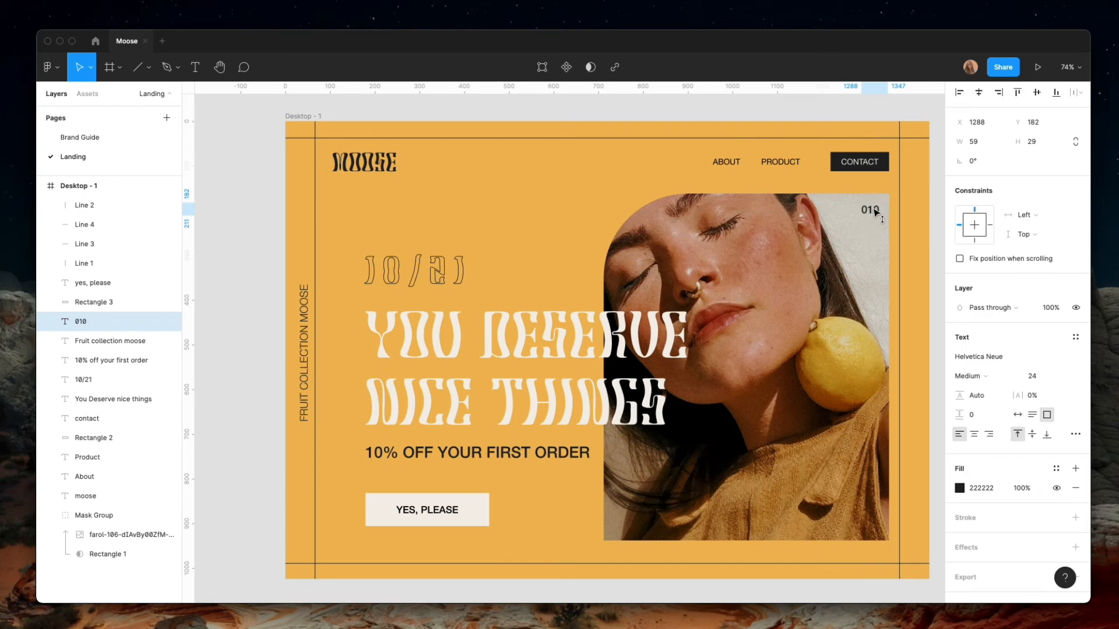
pyautogui.click(854, 320)
pyautogui.click(560, 501)
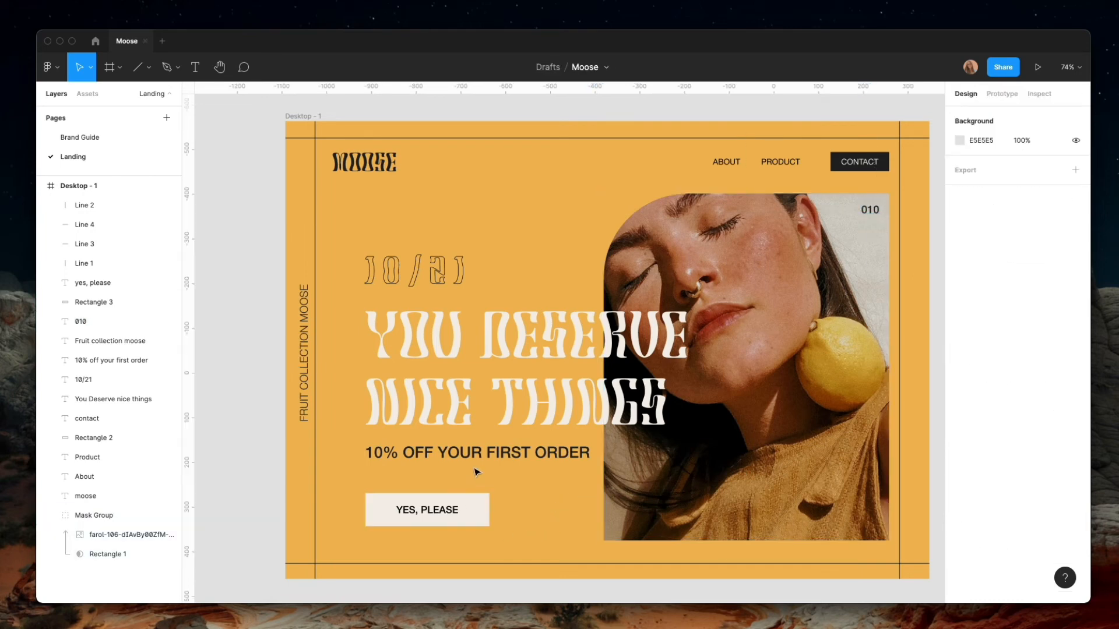
# Set the 10% off your first order line to Light weight and shrink its text box to about 516 by 47
pyautogui.click(478, 471)
pyautogui.click(985, 399)
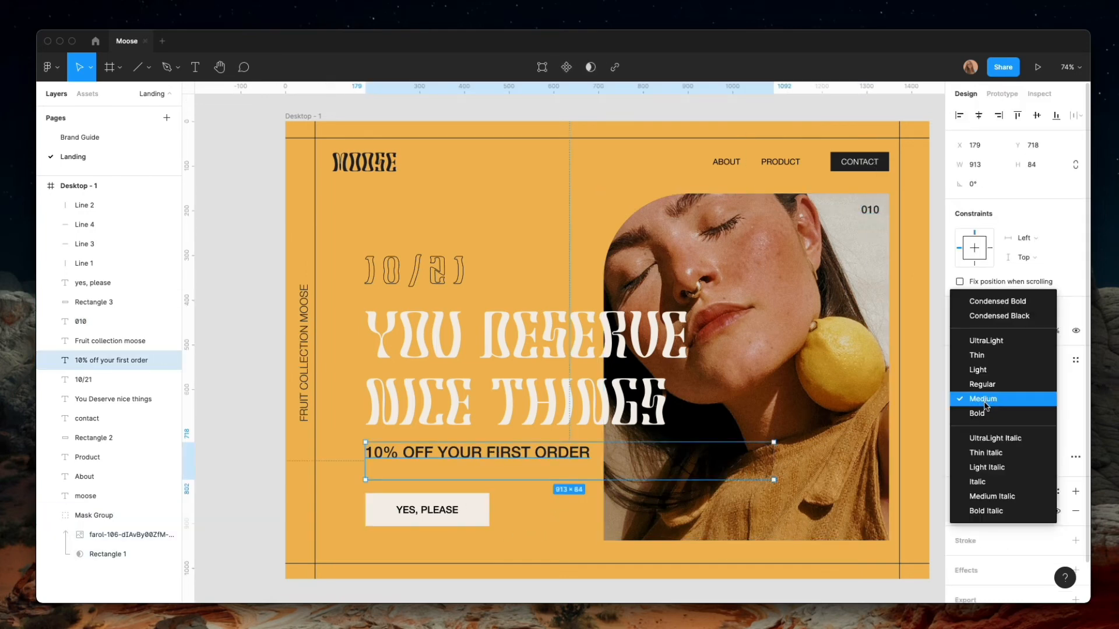
pyautogui.click(987, 383)
pyautogui.click(980, 398)
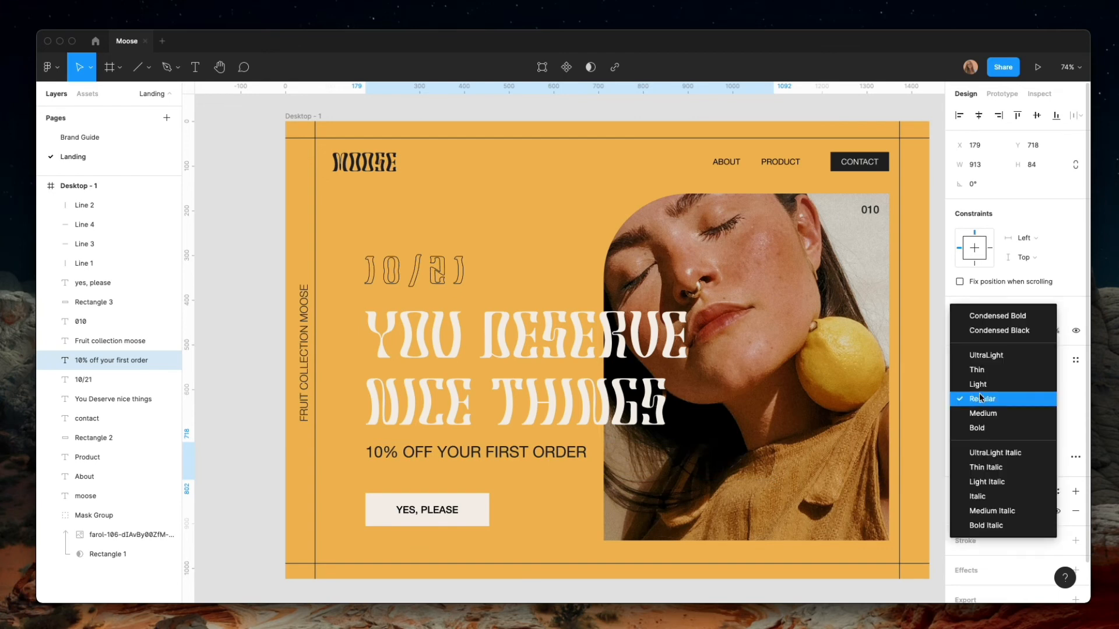
pyautogui.click(987, 384)
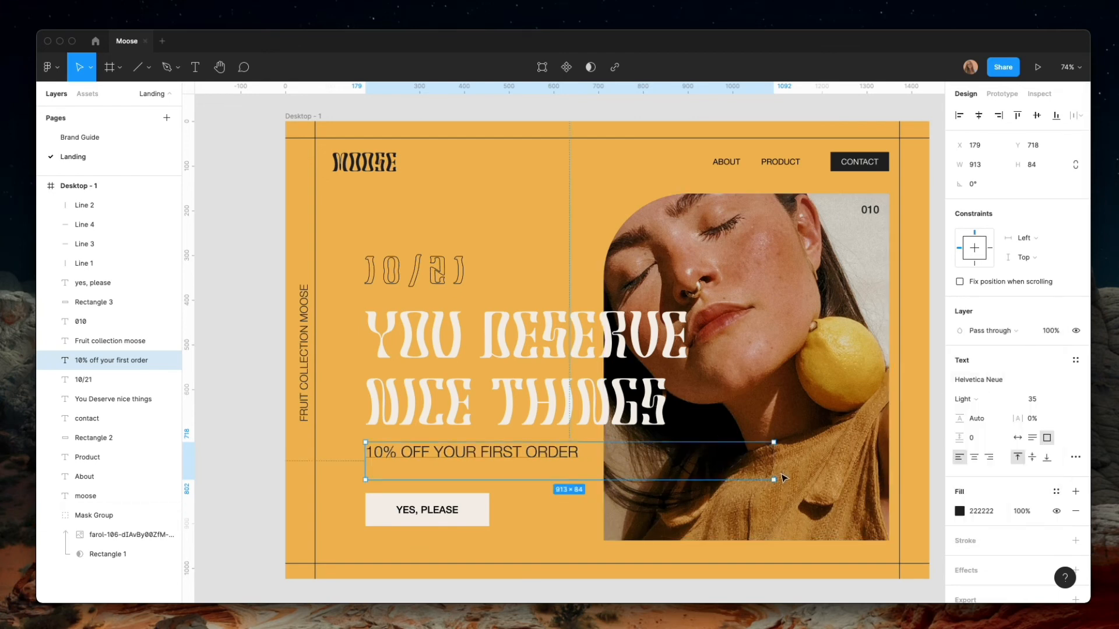
pyautogui.moveTo(756, 478); pyautogui.dragTo(594, 464)
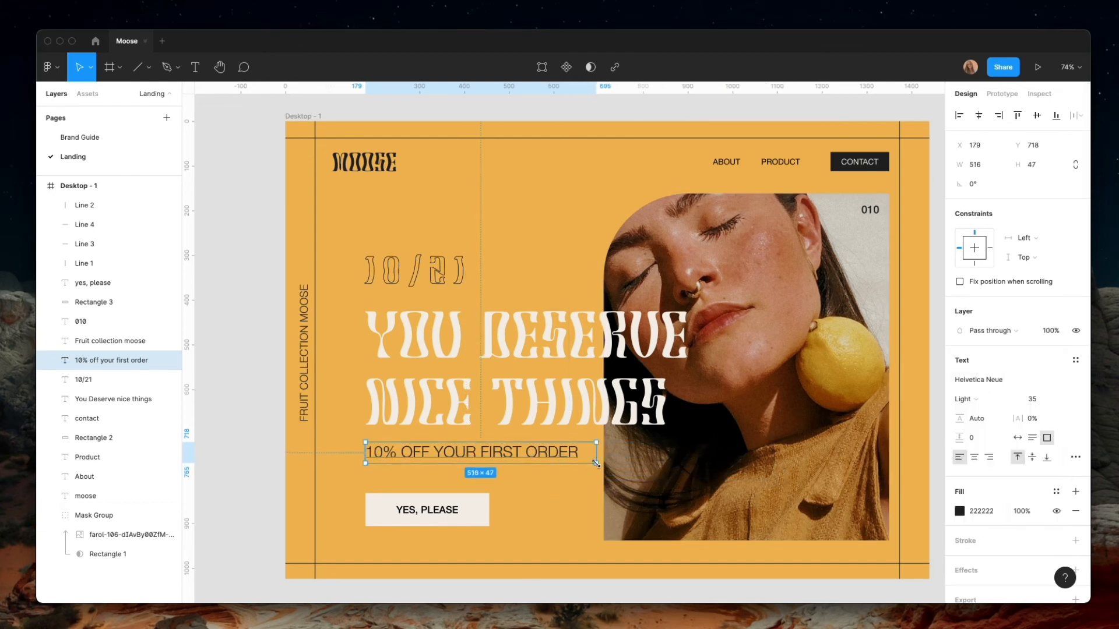
# Try the Yes, please button label in Regular and Light weights, and set it back to Medium
pyautogui.click(427, 510)
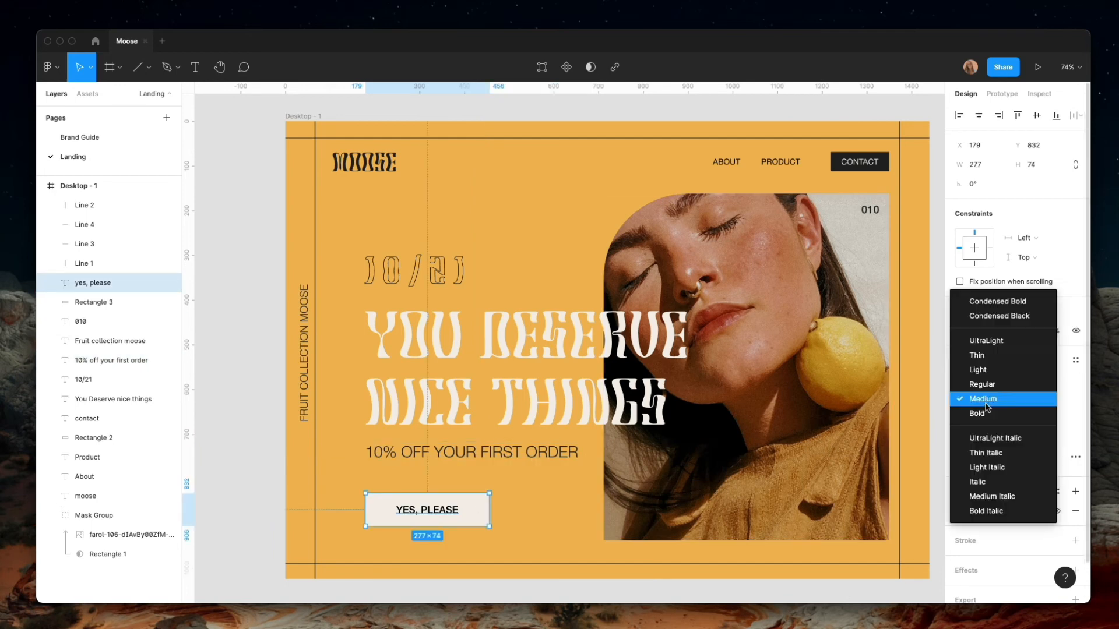
pyautogui.click(983, 400)
pyautogui.click(984, 385)
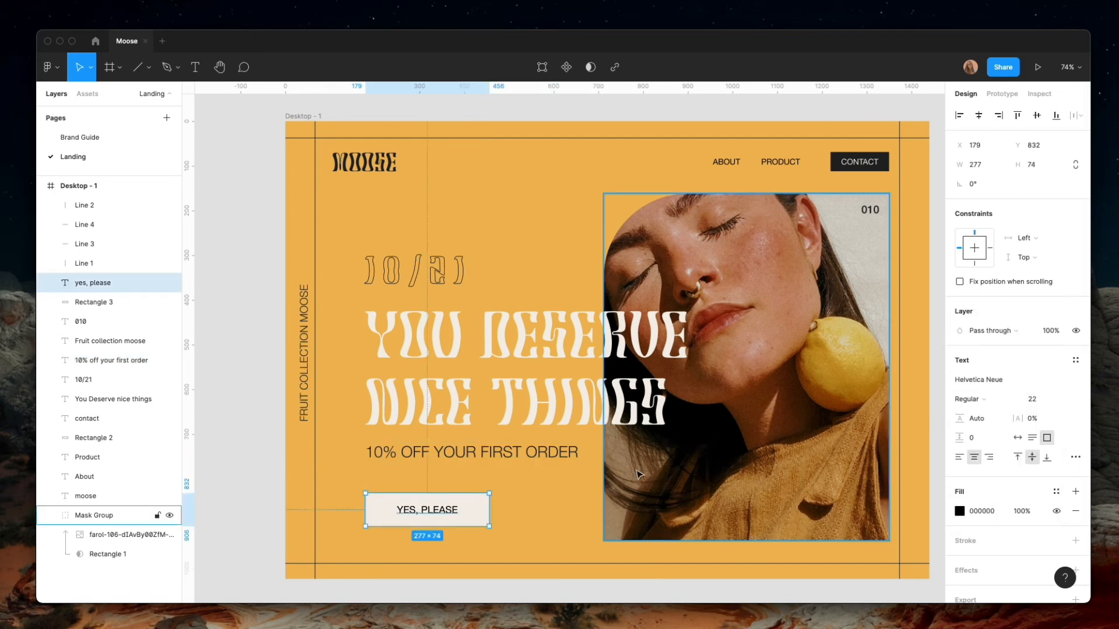
pyautogui.click(972, 399)
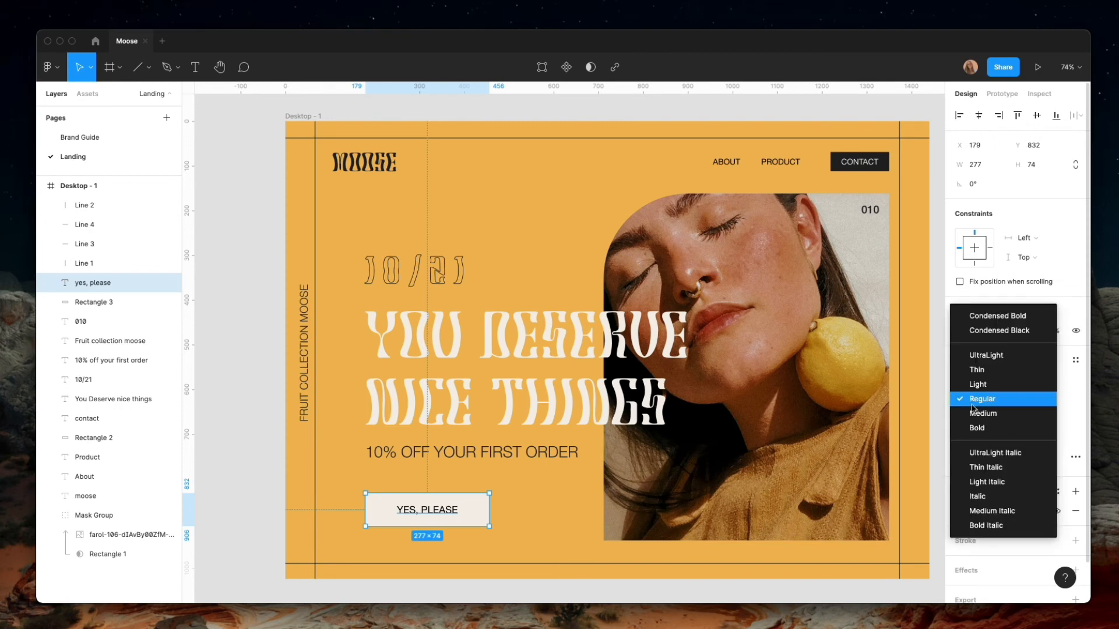
pyautogui.click(980, 394)
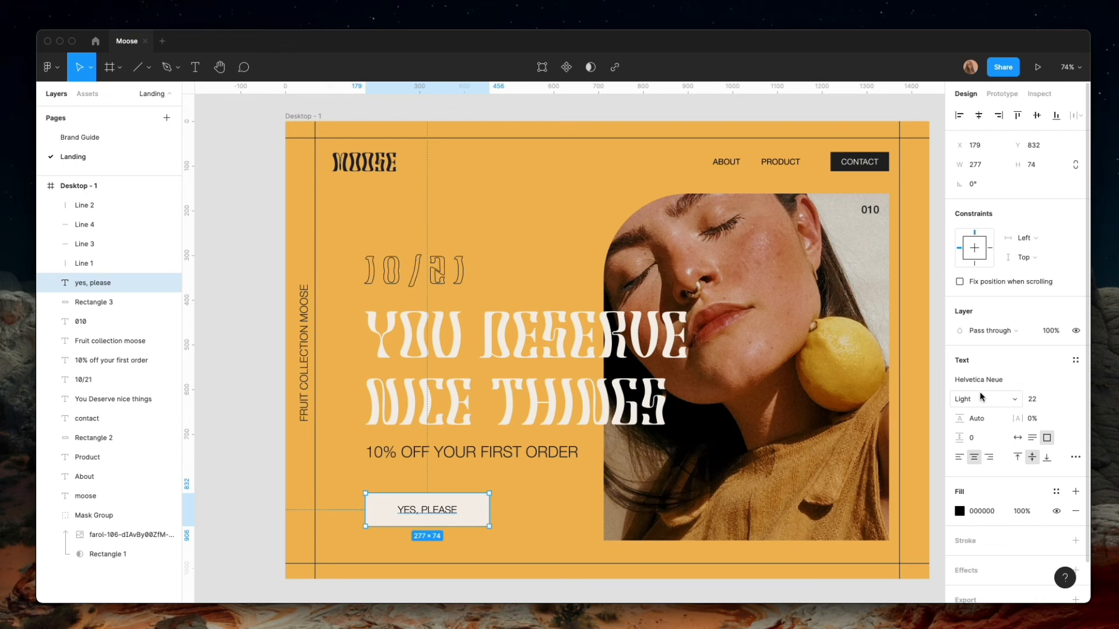
pyautogui.click(981, 397)
pyautogui.click(980, 430)
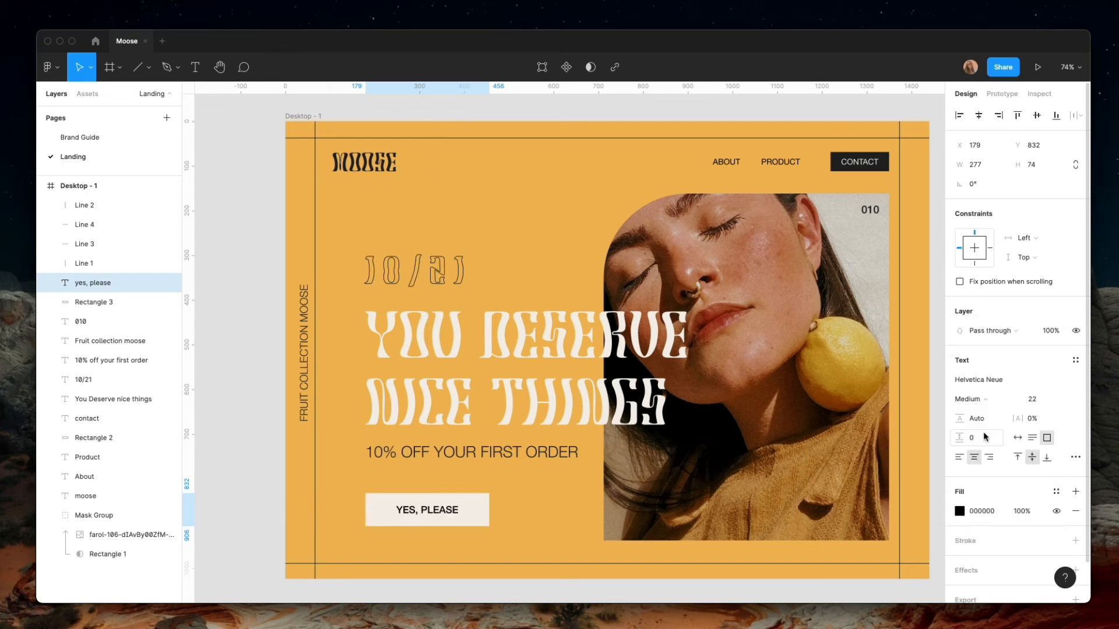
pyautogui.click(521, 517)
# Copy the pattern layer from the lower Target Audience frame on the Brand Guide page, keeping the original in place
pyautogui.scroll(-2, 537, 490)
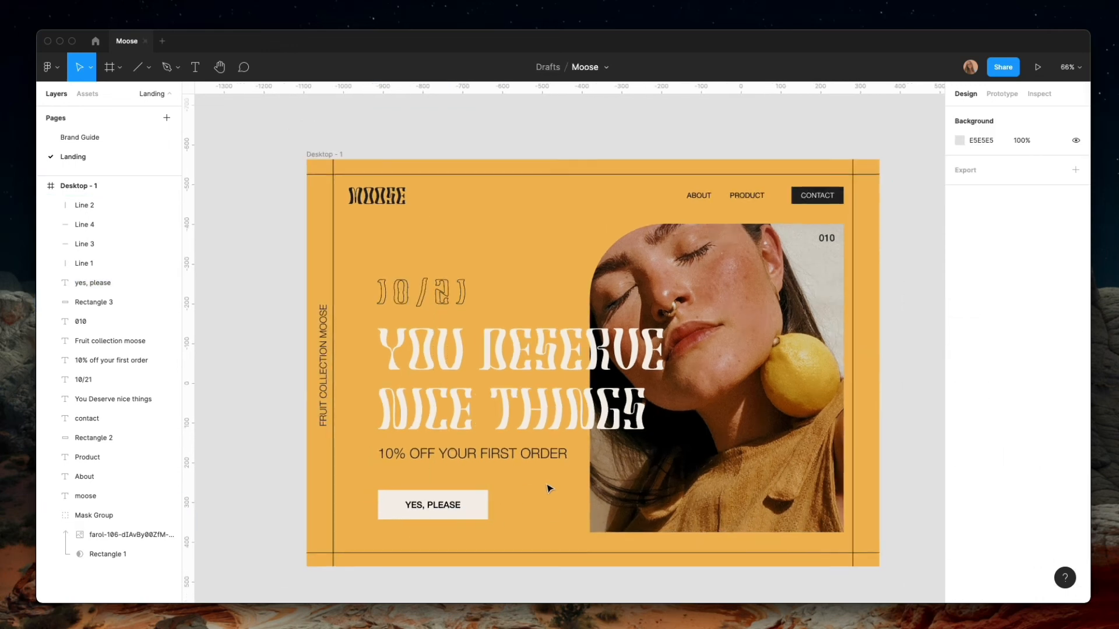
pyautogui.scroll(-2, 548, 489)
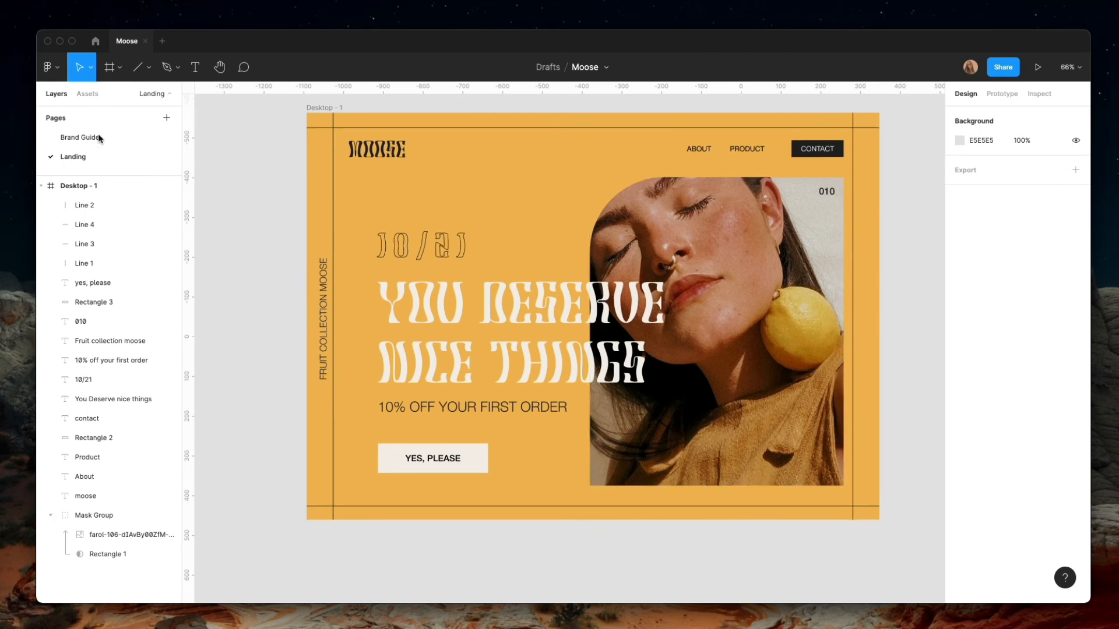
pyautogui.click(85, 140)
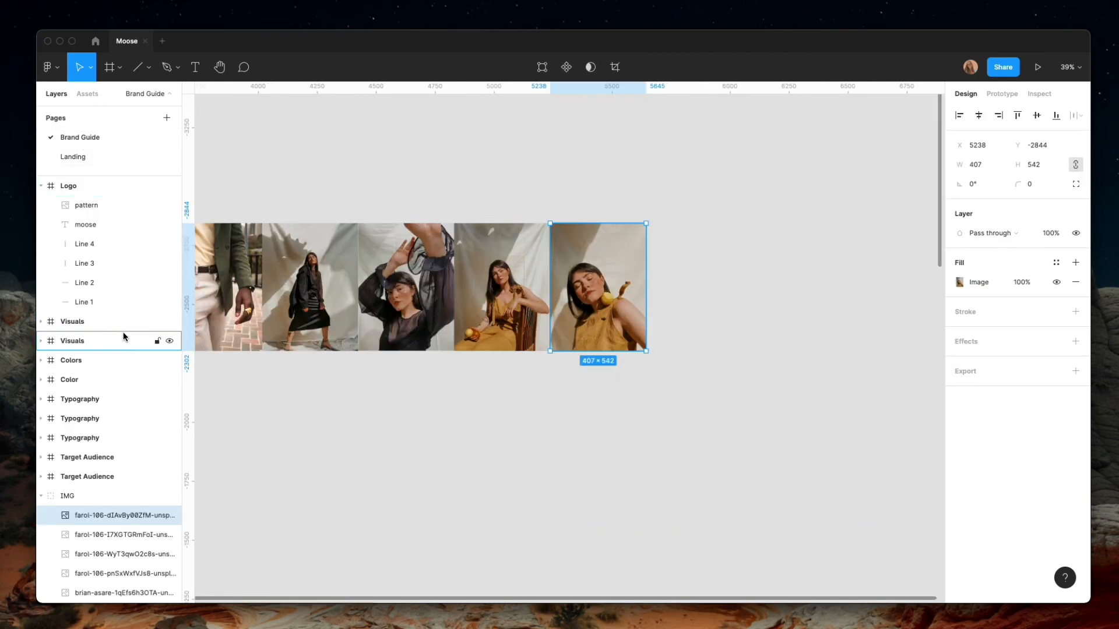
pyautogui.click(41, 476)
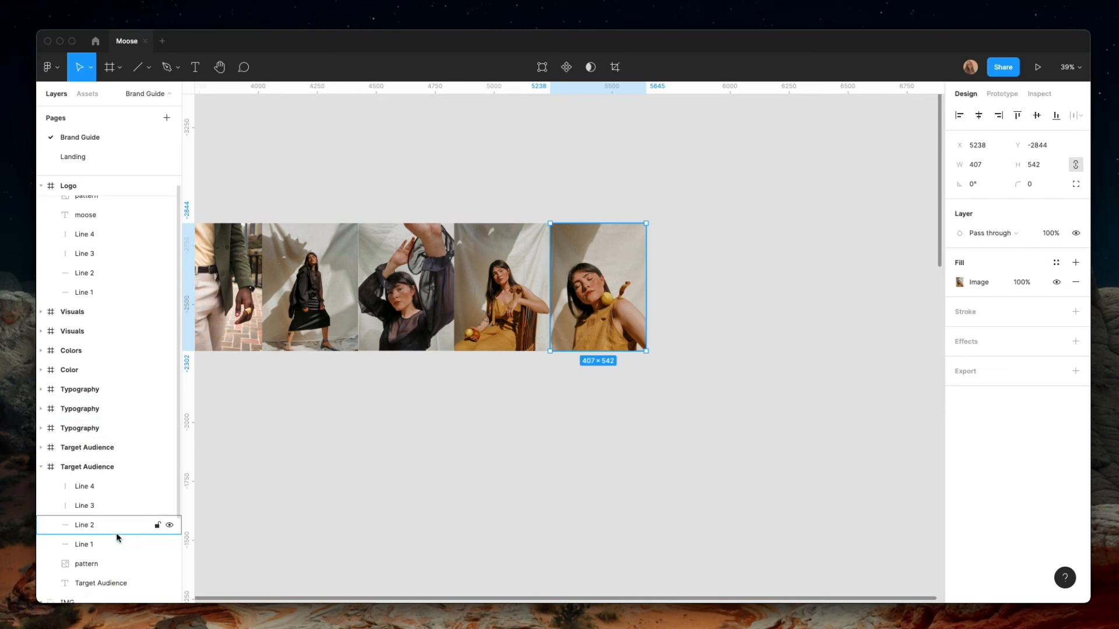
pyautogui.scroll(-3, 117, 532)
pyautogui.click(93, 483)
pyautogui.press('Delete')
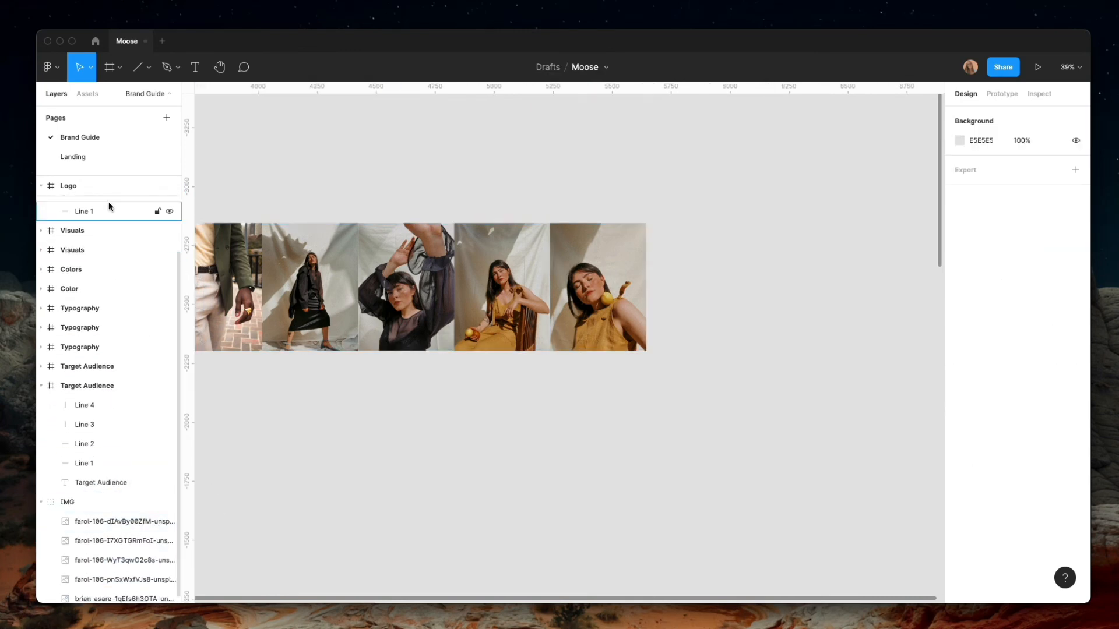
pyautogui.hotkey('ctrl', 'z')
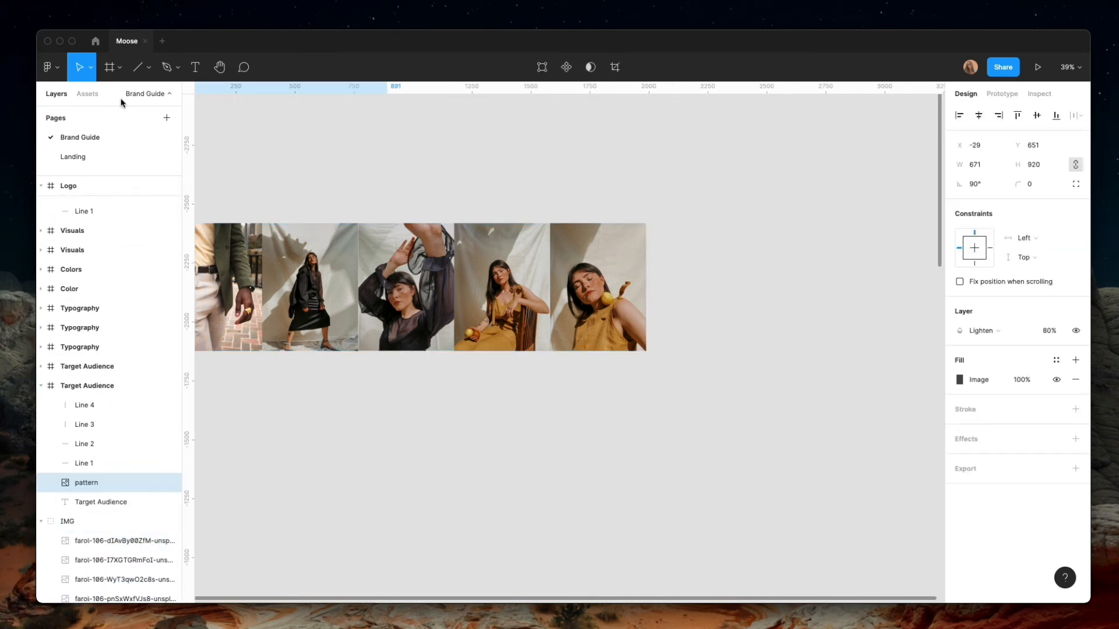
# Paste the pattern into the Desktop - 1 frame on the Landing page and enlarge it to about 1053 by 1444 to cover the frame
pyautogui.click(73, 157)
pyautogui.hotkey('ctrl', 'v')
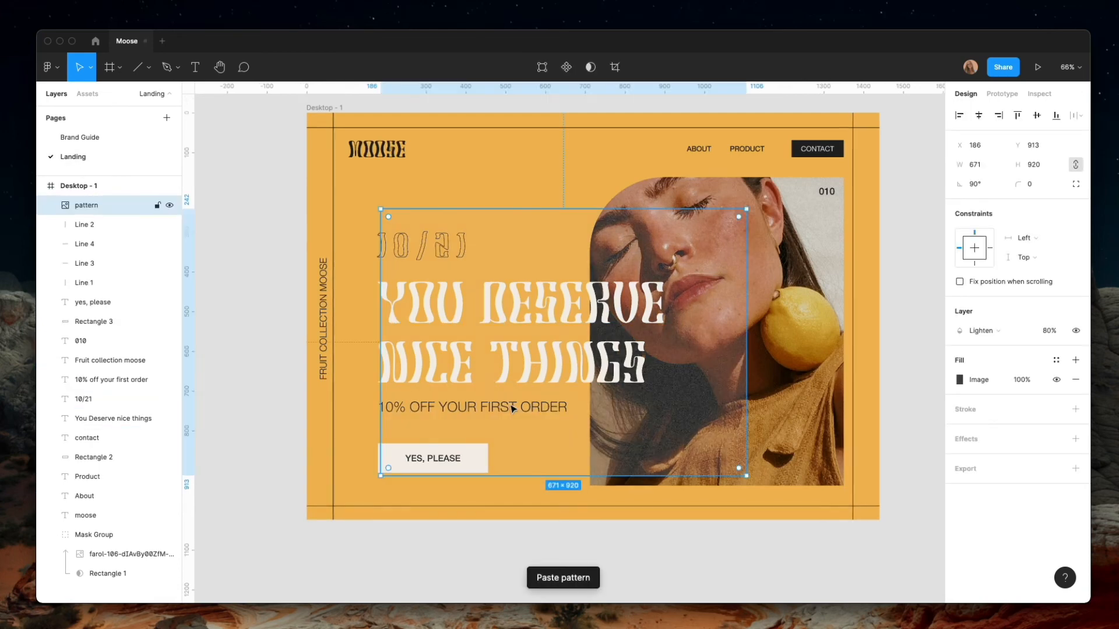
pyautogui.moveTo(642, 460); pyautogui.dragTo(566, 356)
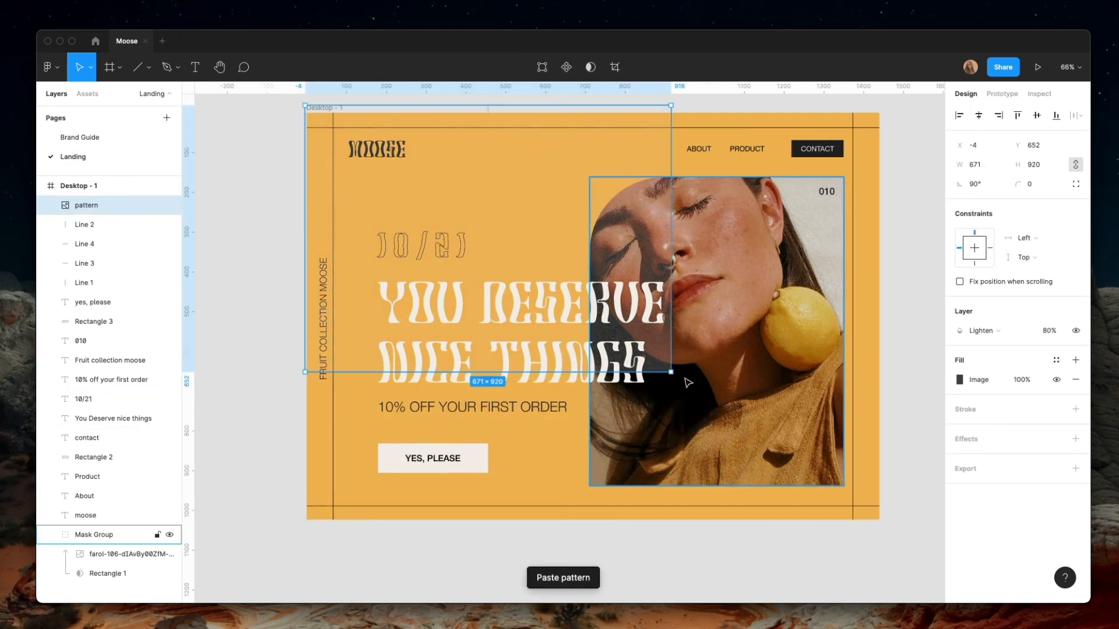
pyautogui.moveTo(672, 372); pyautogui.dragTo(878, 500)
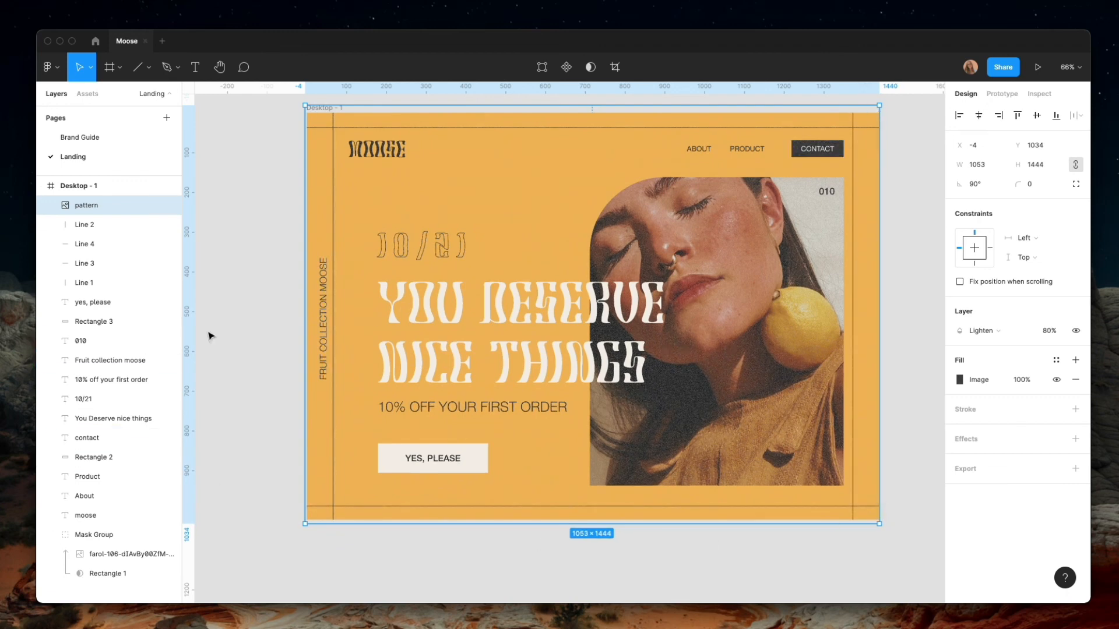
# Tighten the You Deserve Nice Things headline's line height to 84.5% and refit its text box to about 767 by 240 at Y 432
pyautogui.click(288, 452)
pyautogui.scroll(1, 285, 453)
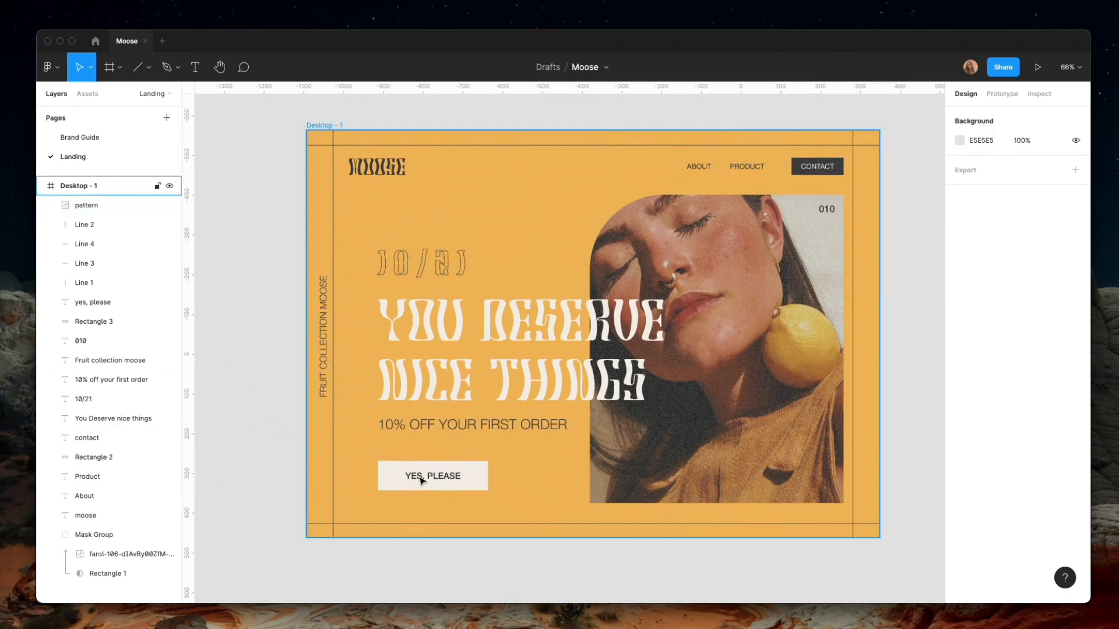
pyautogui.scroll(-1, 408, 466)
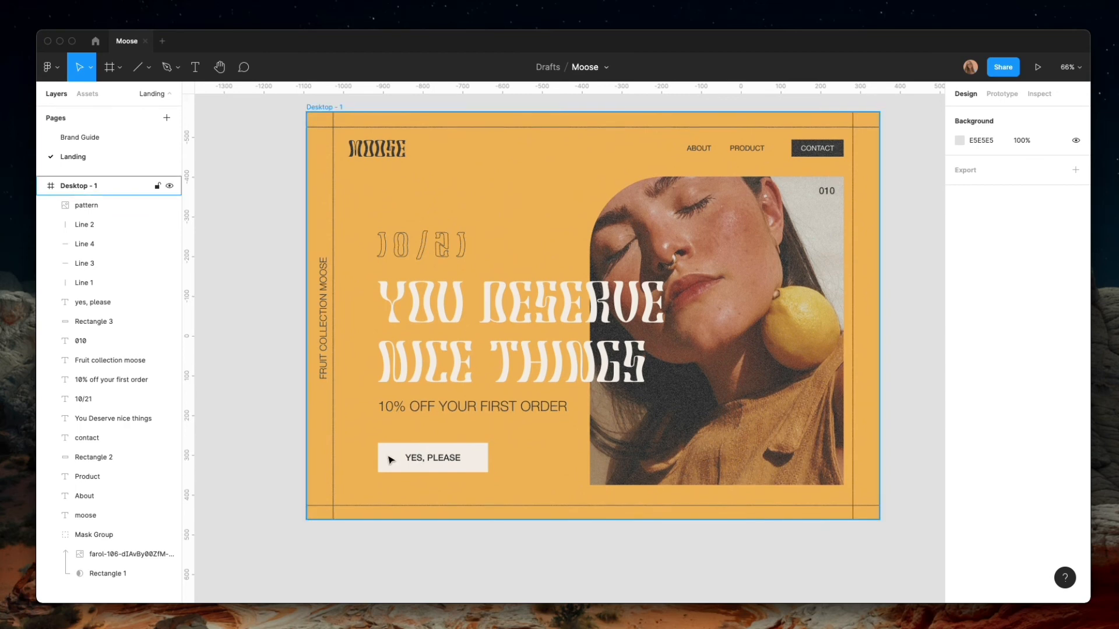
pyautogui.scroll(1, 450, 543)
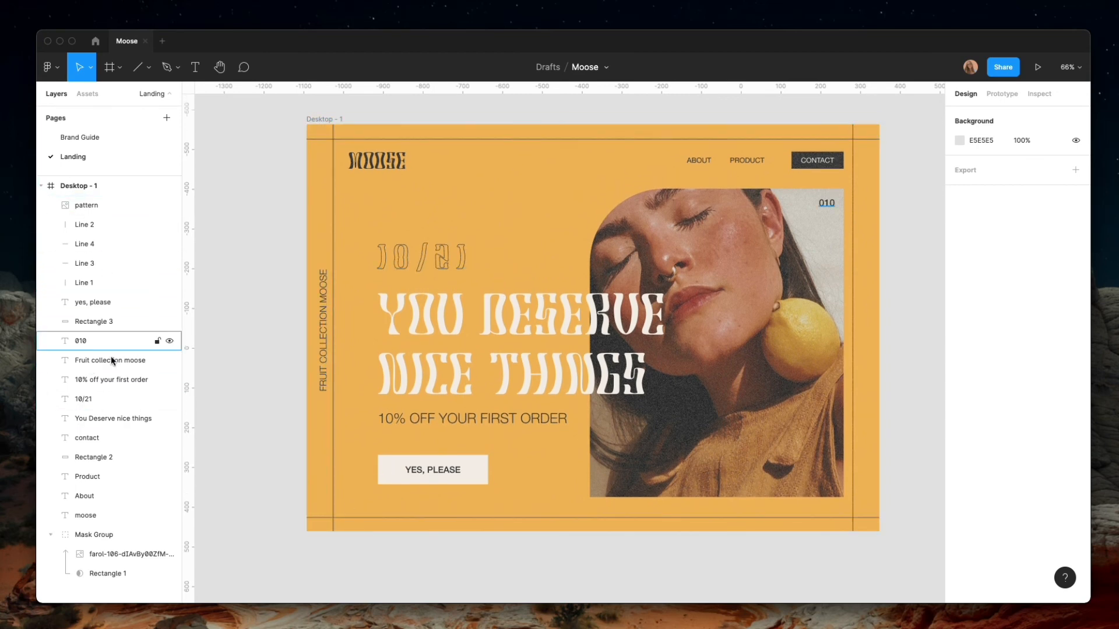
pyautogui.click(111, 415)
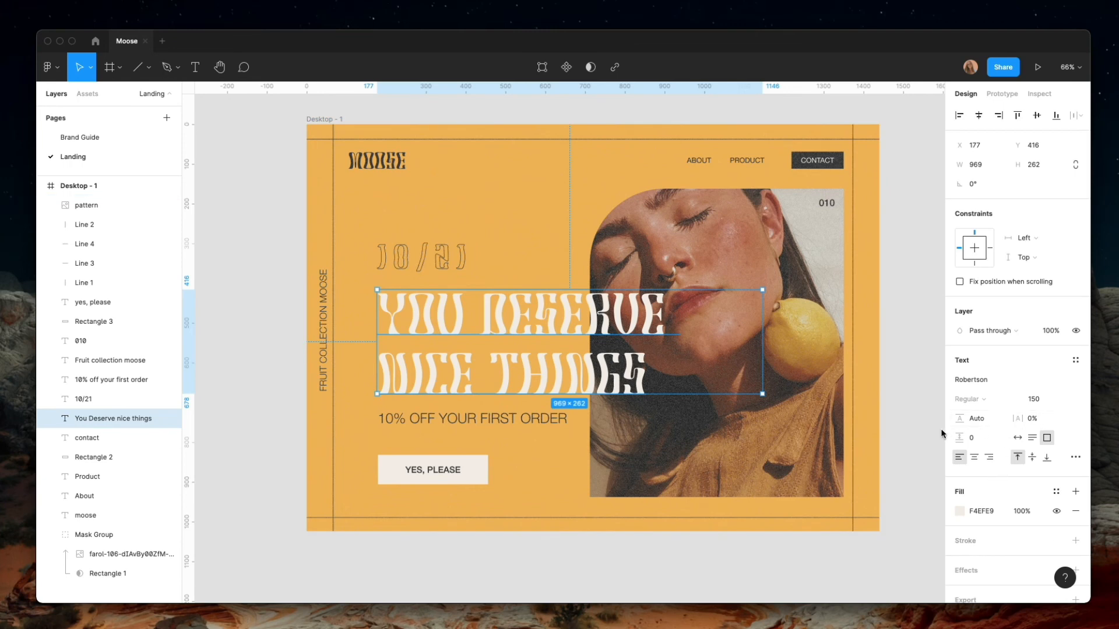
pyautogui.moveTo(959, 418); pyautogui.dragTo(940, 418)
pyautogui.moveTo(576, 330); pyautogui.dragTo(577, 335)
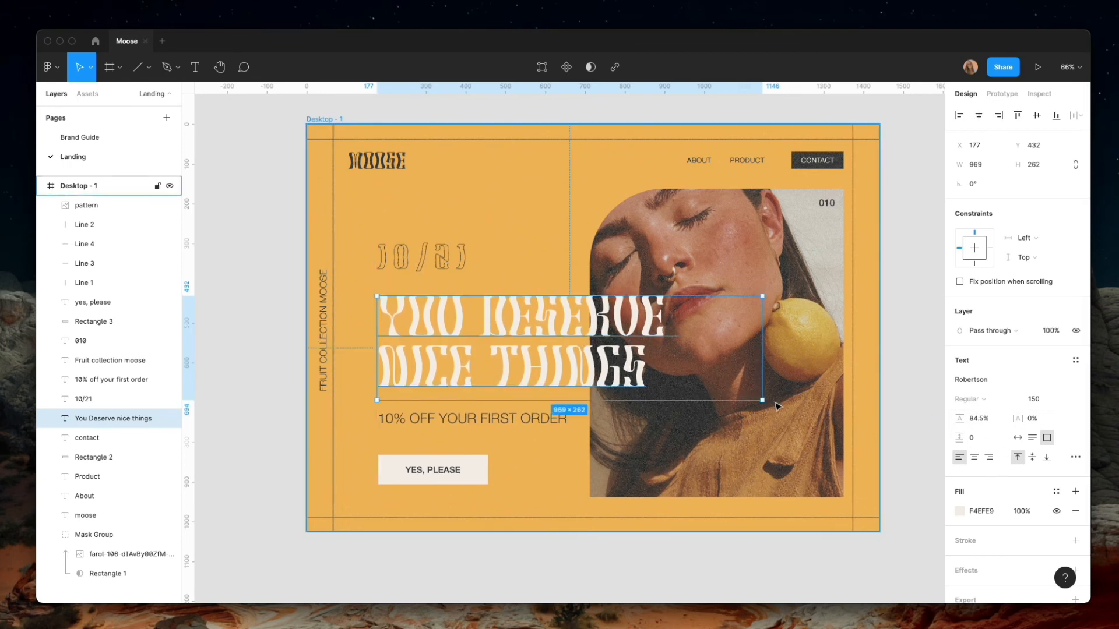
pyautogui.moveTo(762, 401); pyautogui.dragTo(682, 392)
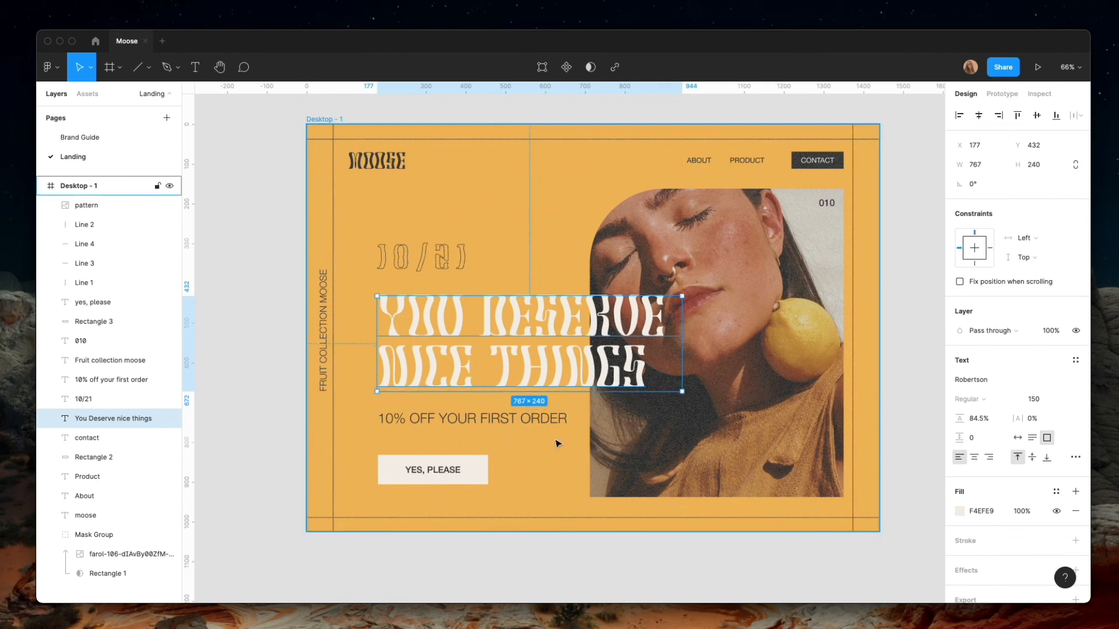
# Move the 10% off your first order line up to Y 702, closer to the headline
pyautogui.click(466, 420)
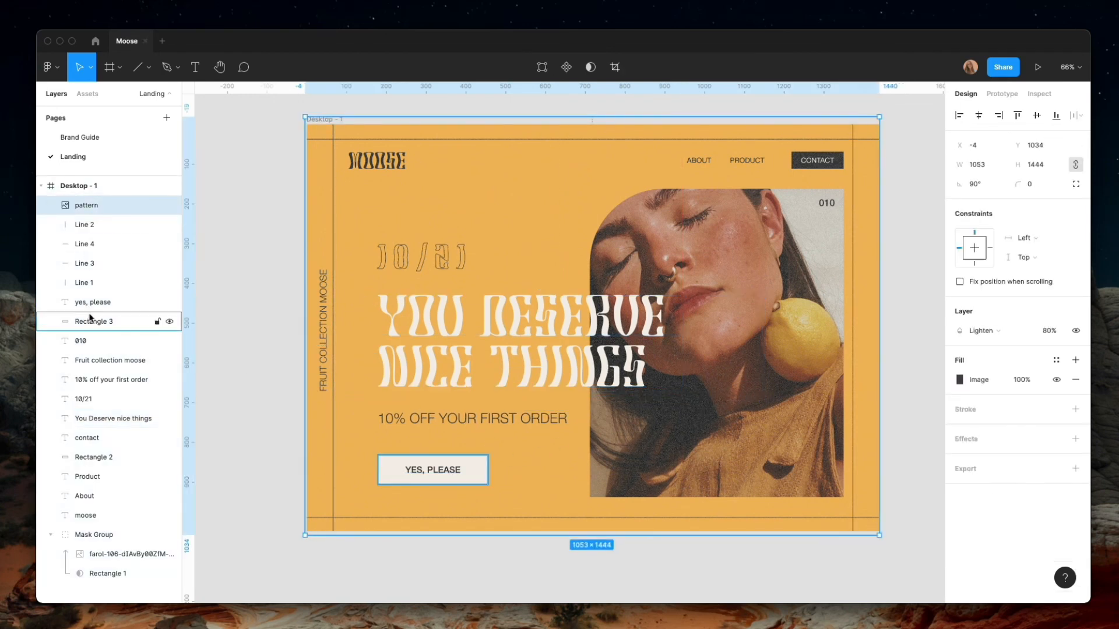
pyautogui.click(112, 379)
pyautogui.moveTo(462, 421); pyautogui.dragTo(460, 415)
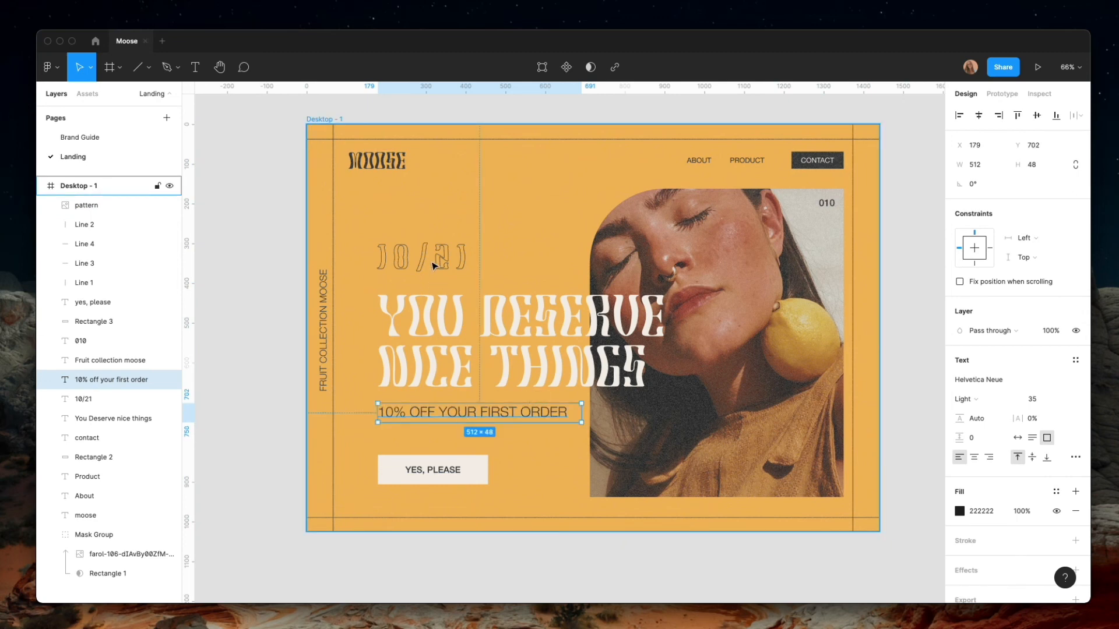
pyautogui.click(99, 342)
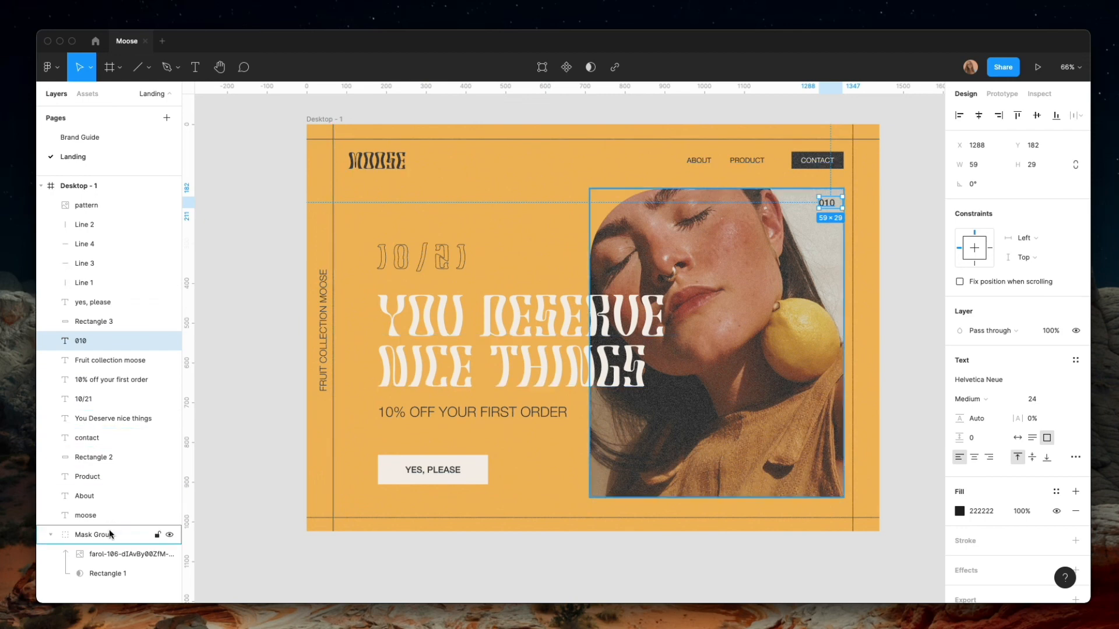
pyautogui.click(104, 400)
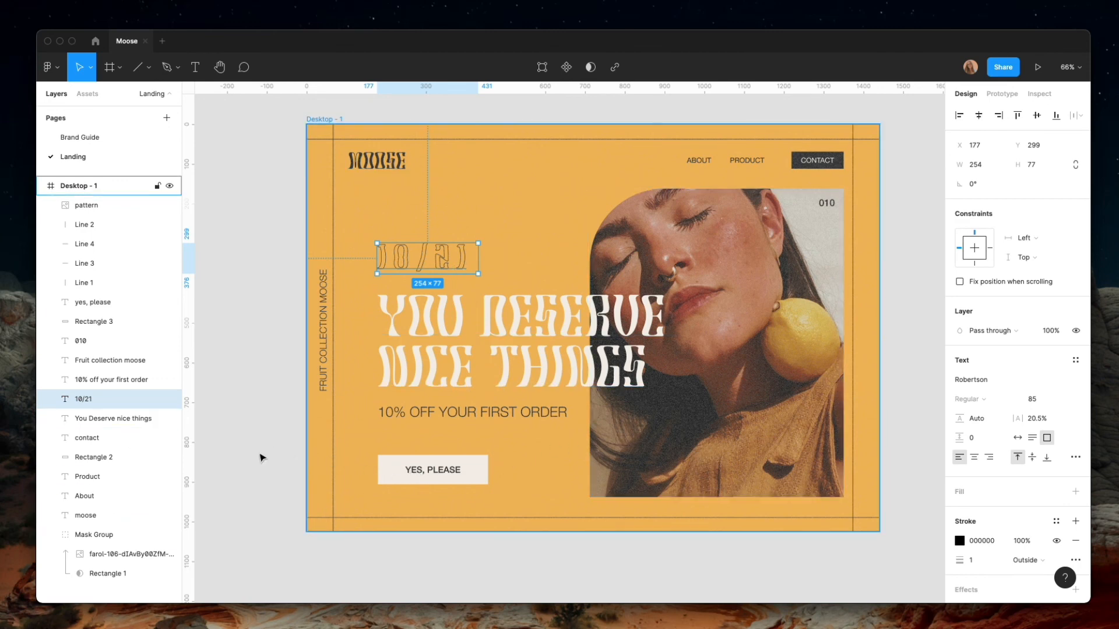
# Move the Yes, please label and its rectangle up to Y 806, and undo a trial resize to 188 by 50
pyautogui.click(88, 321)
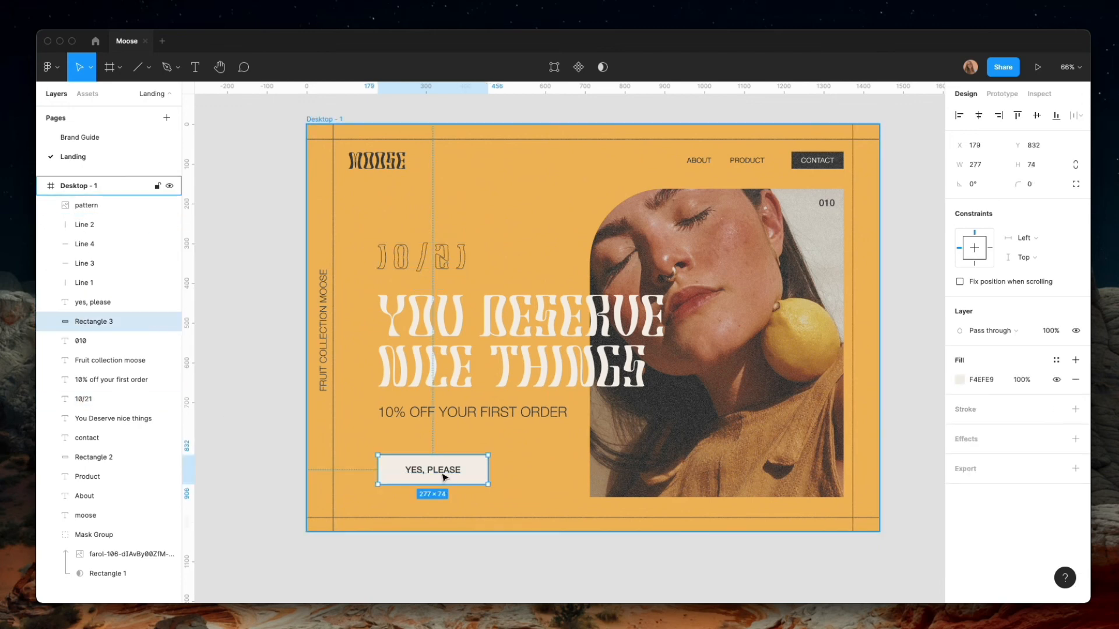
pyautogui.press('Escape')
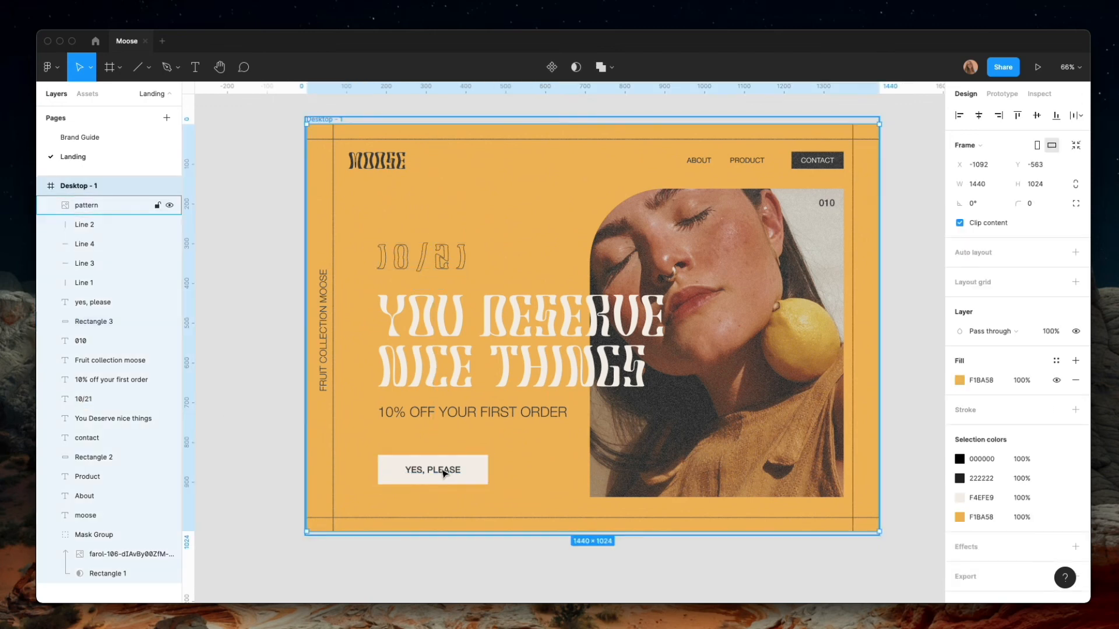
pyautogui.click(88, 308)
pyautogui.keyDown('shift'); pyautogui.click(88, 321); pyautogui.keyUp('shift')
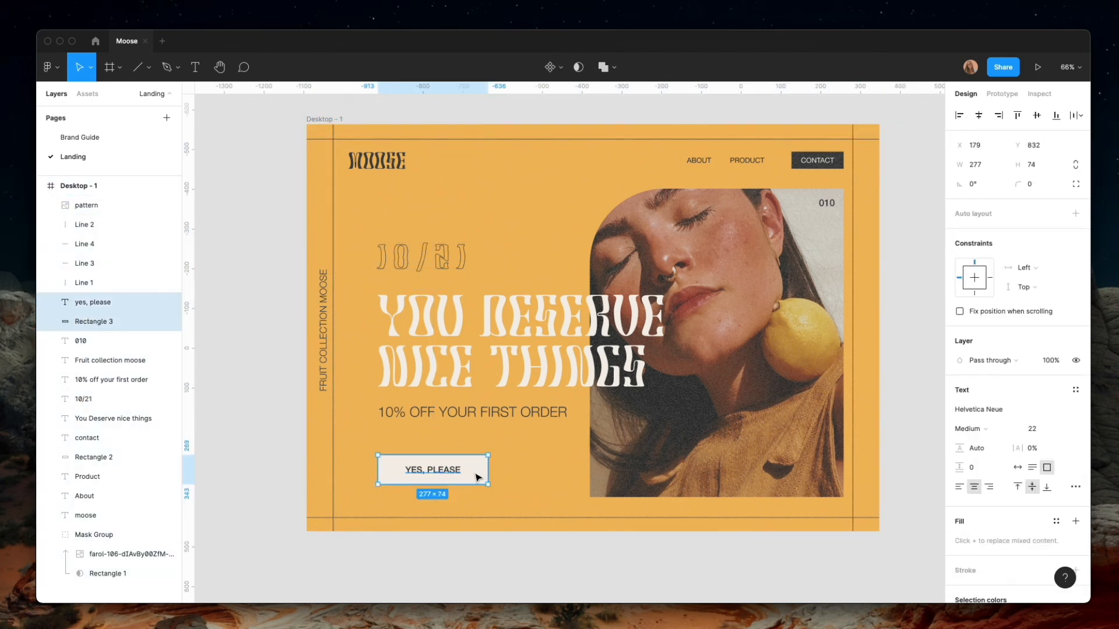
pyautogui.moveTo(487, 483); pyautogui.dragTo(453, 460)
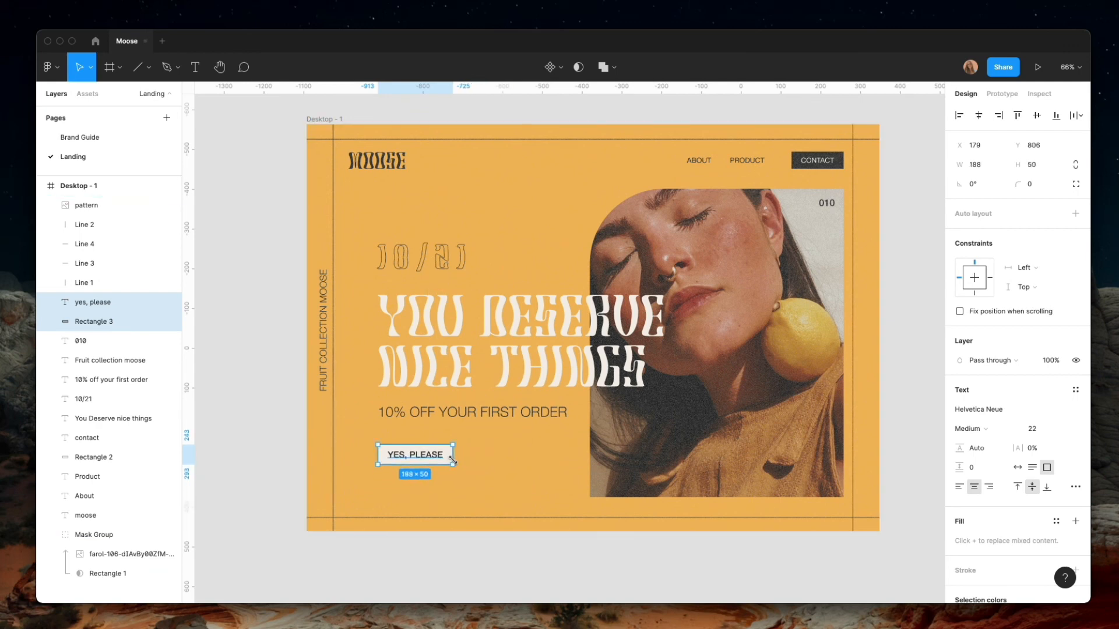
pyautogui.press('super+z')
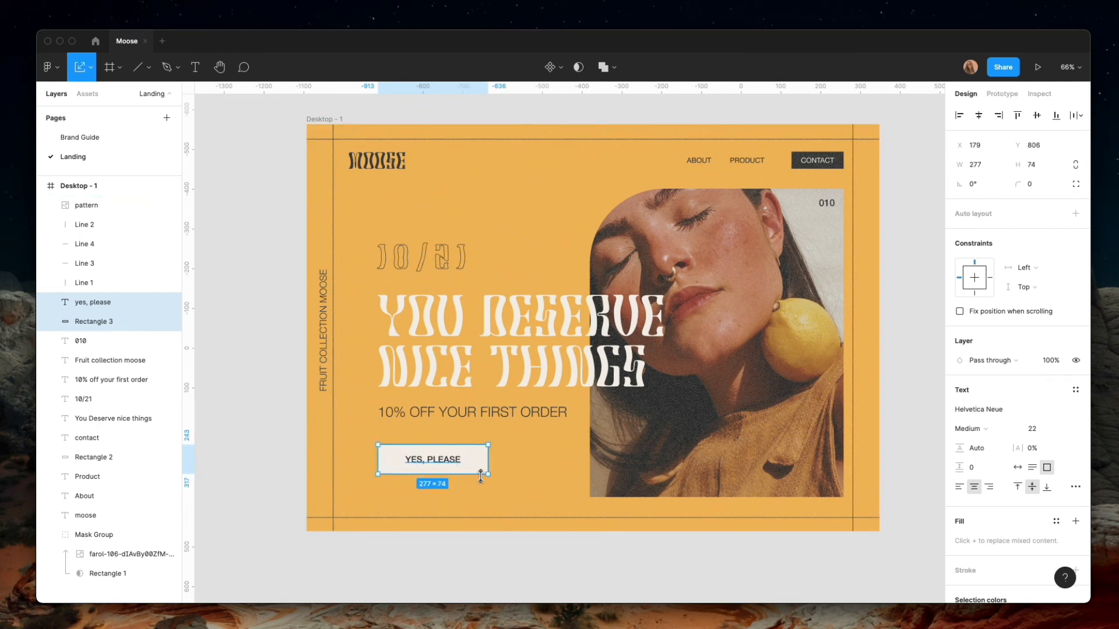
# Scale the Yes, please label and its rectangle down together to about 221 by 59
pyautogui.moveTo(488, 475); pyautogui.dragTo(450, 460)
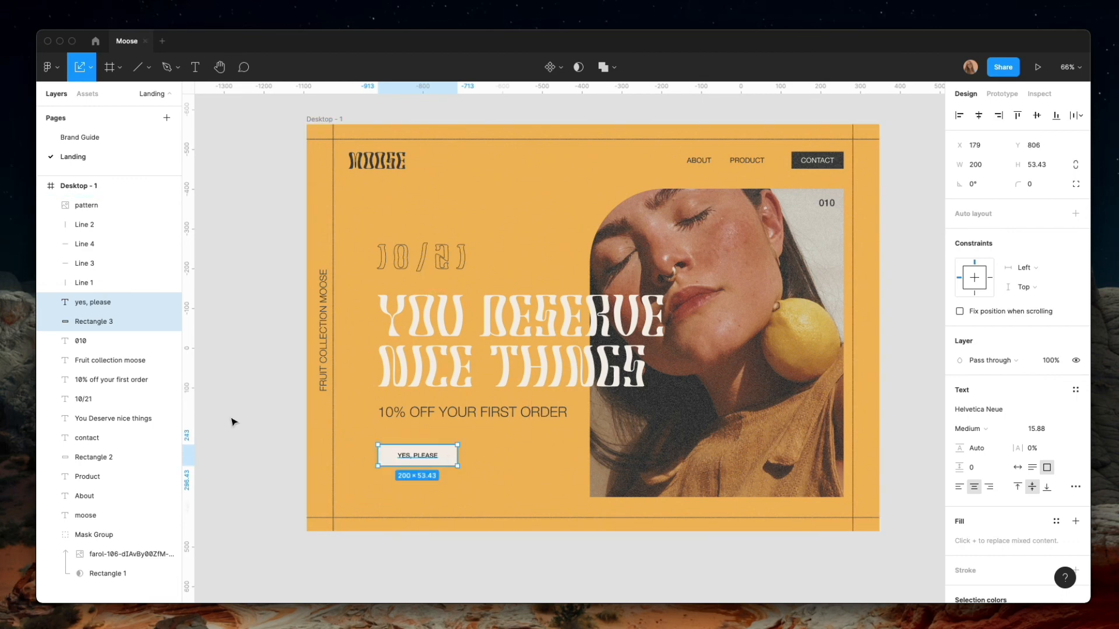
pyautogui.click(252, 412)
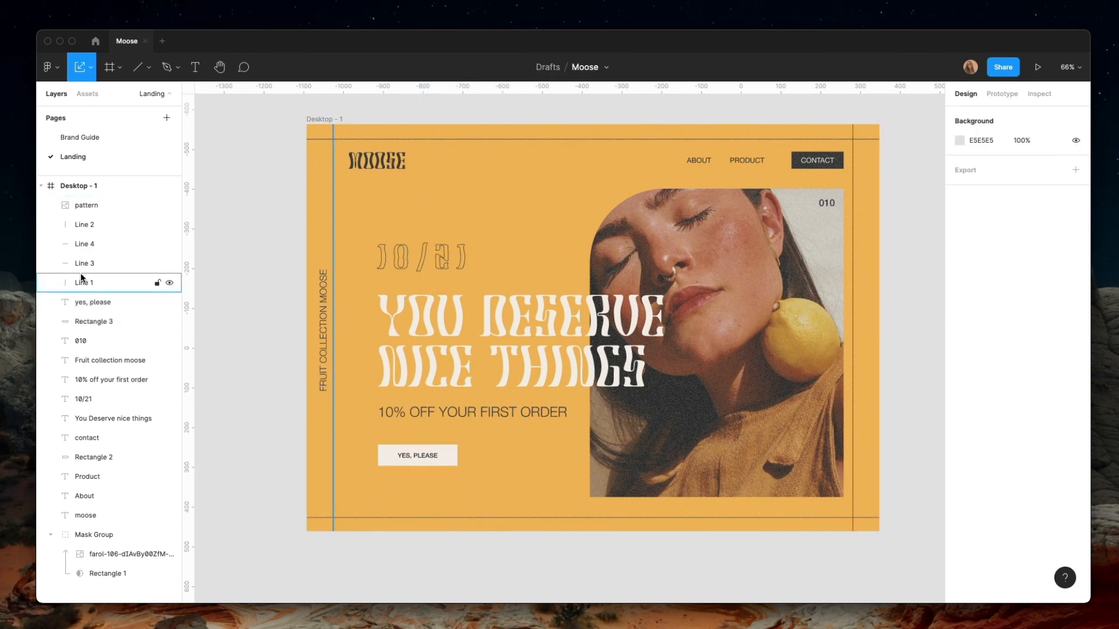
pyautogui.click(90, 321)
pyautogui.keyDown('shift'); pyautogui.click(93, 303); pyautogui.keyUp('shift')
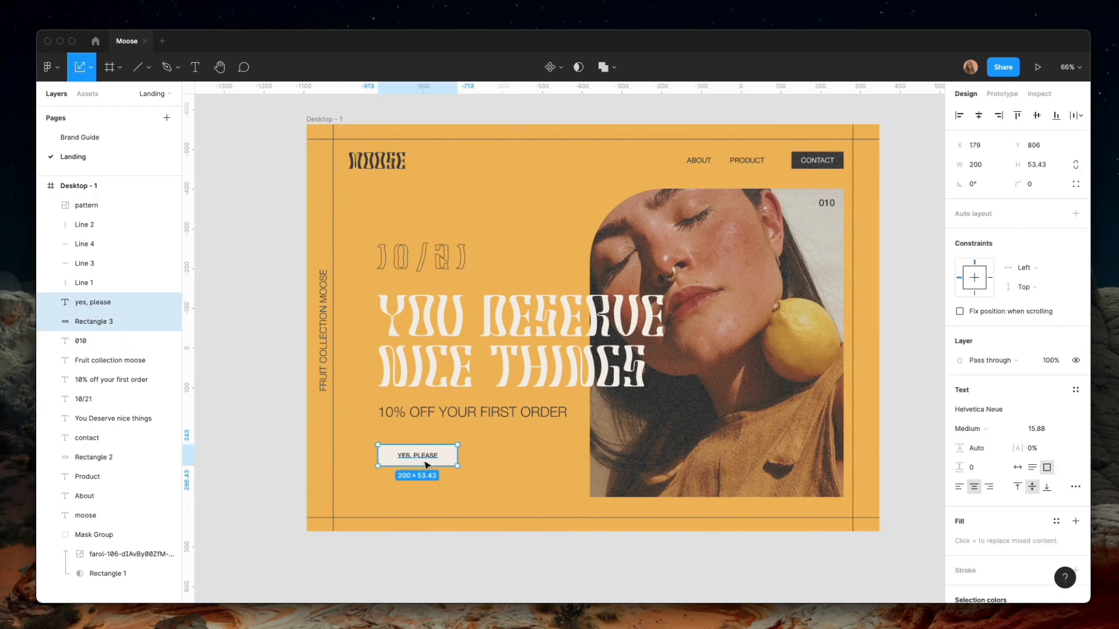
pyautogui.moveTo(459, 471)
pyautogui.mouseDown()
pyautogui.moveTo(480, 472)
pyautogui.moveTo(461, 470)
pyautogui.mouseUp()
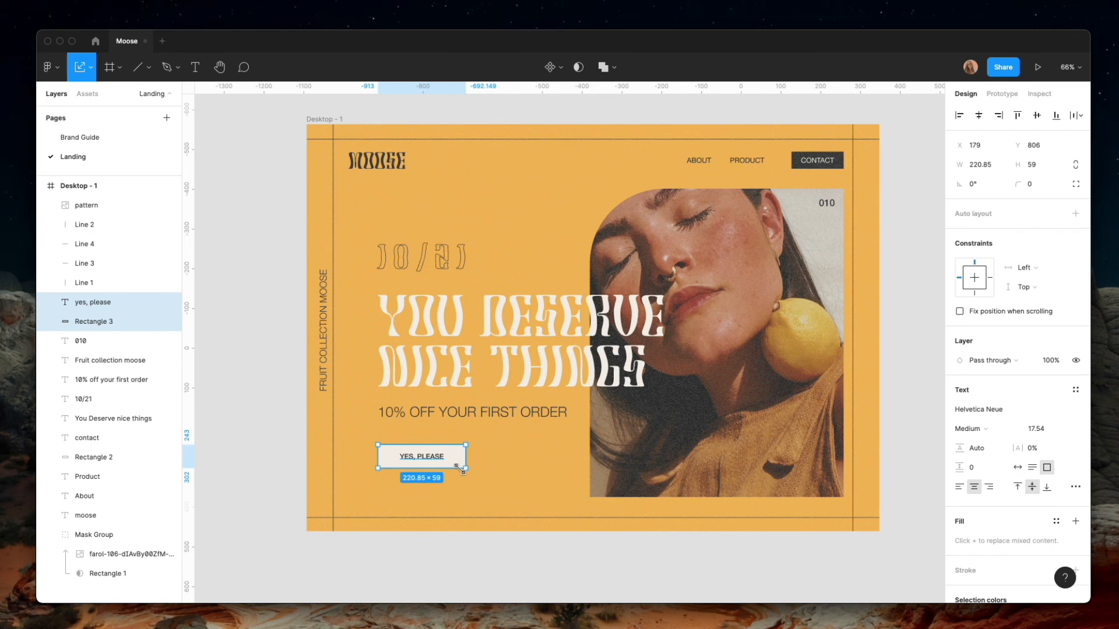
pyautogui.click(300, 445)
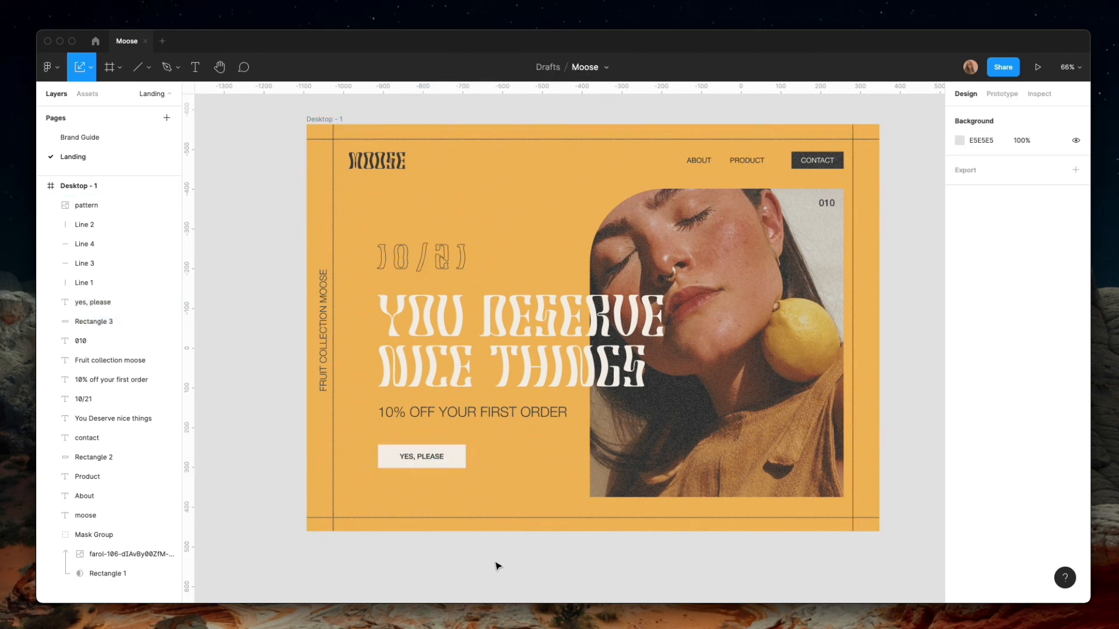
# Look over the landing page layout and the Typography, Color, Target Audience and Visuals frames on the Brand Guide page
pyautogui.scroll(2, 456, 562)
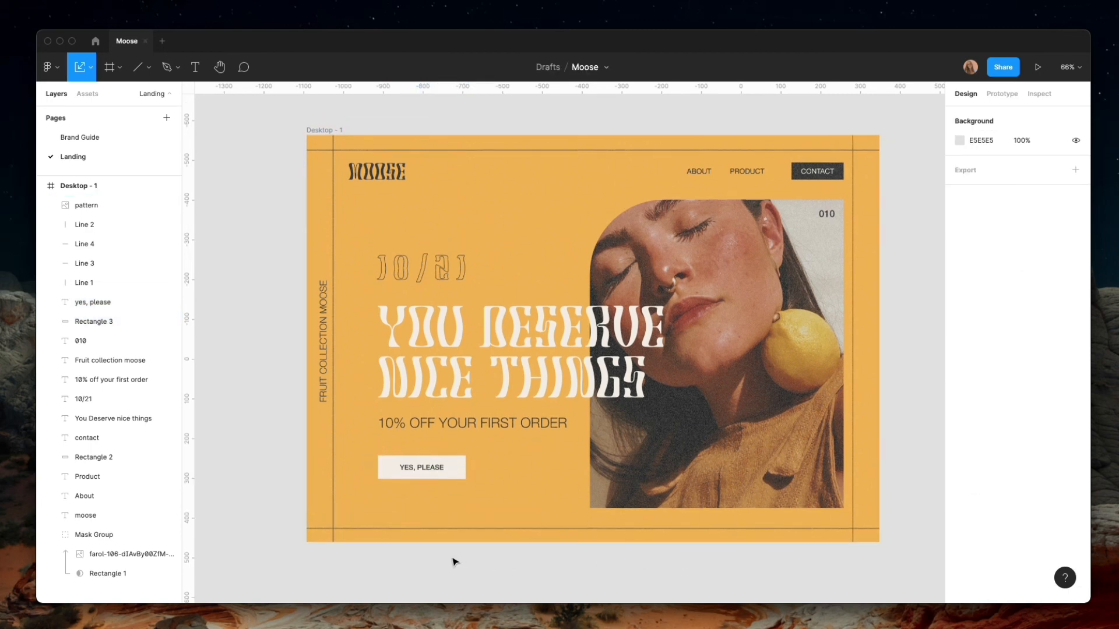
pyautogui.scroll(-1, 456, 563)
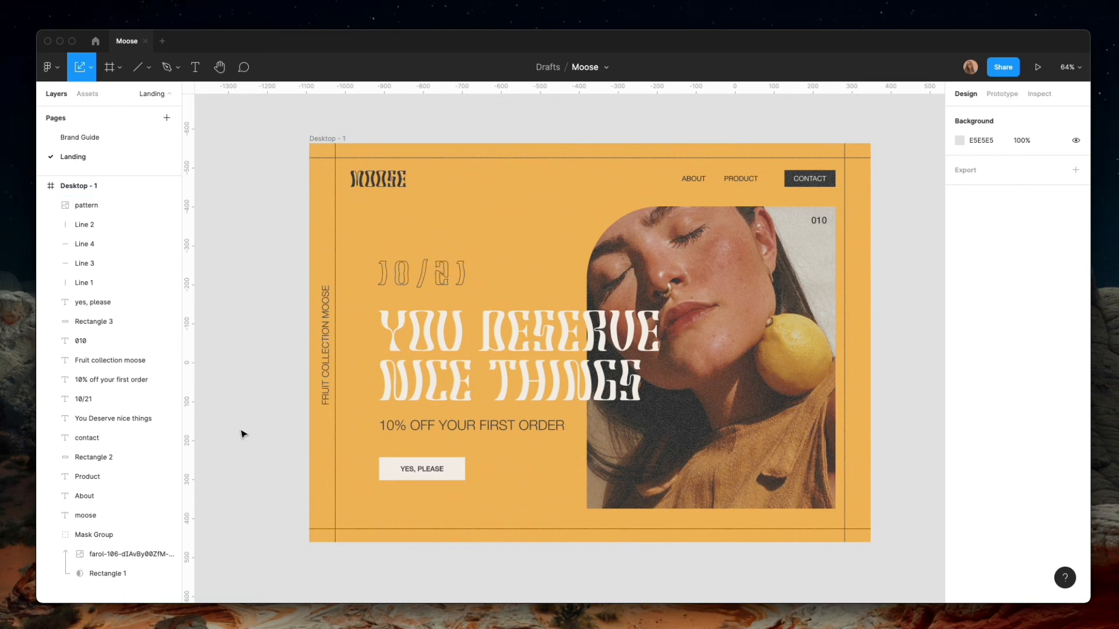
pyautogui.click(80, 137)
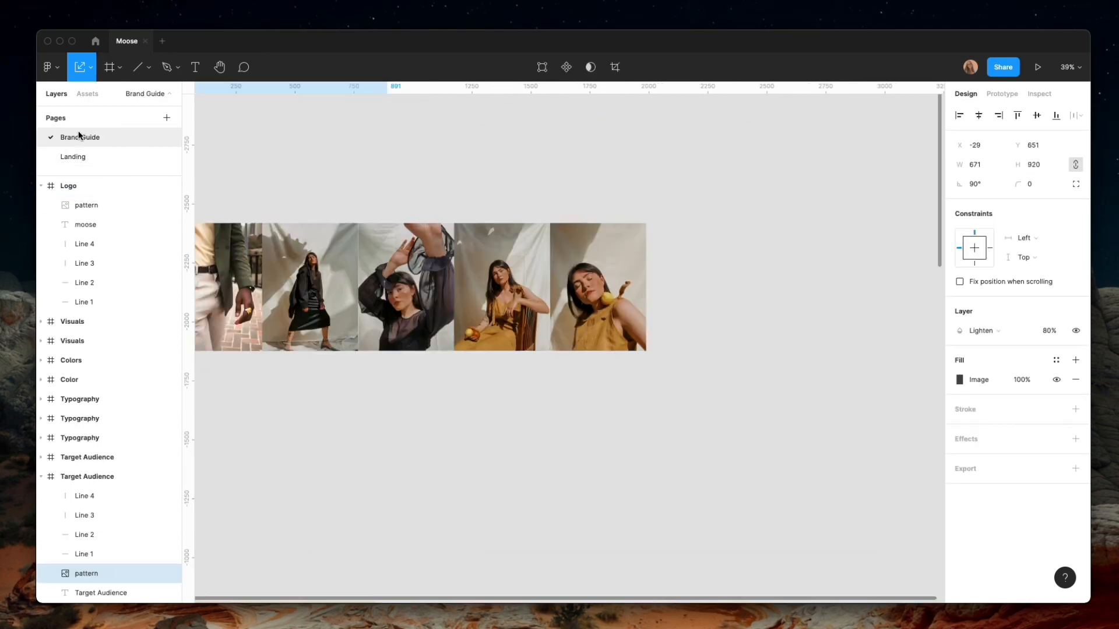
pyautogui.scroll(-10, 378, 405)
pyautogui.click(298, 432)
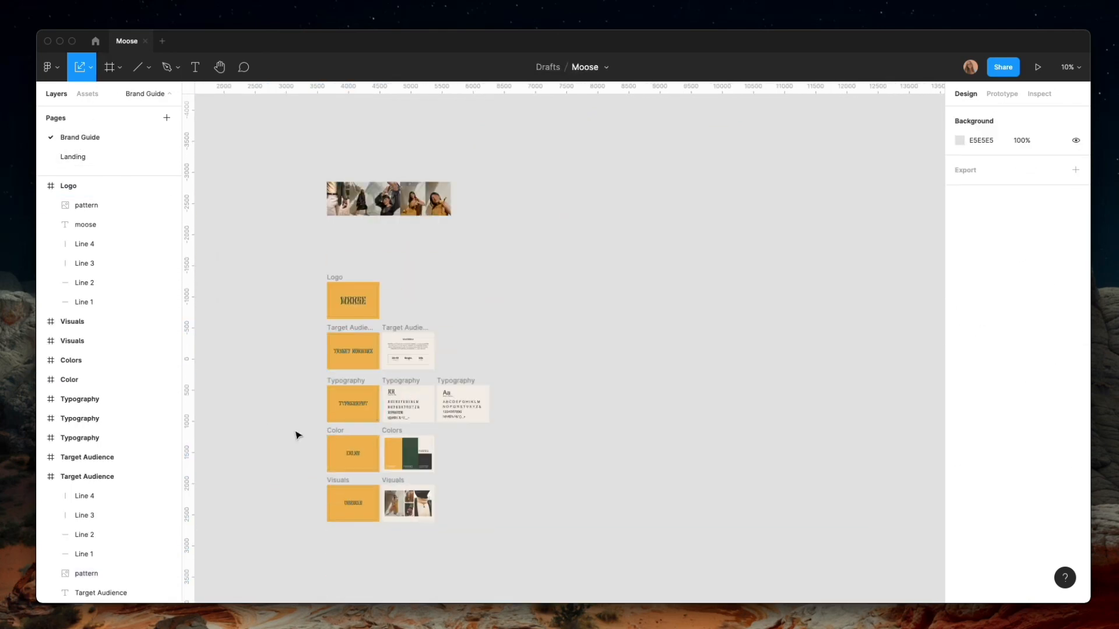
pyautogui.scroll(5, 324, 447)
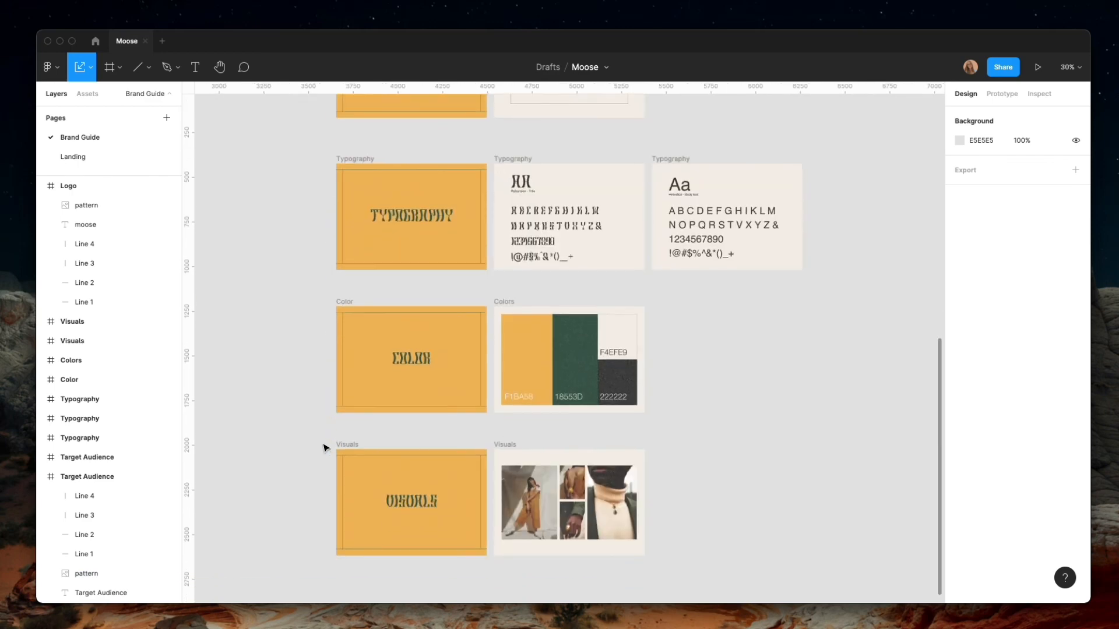
pyautogui.scroll(5, 325, 447)
pyautogui.scroll(-3, 291, 432)
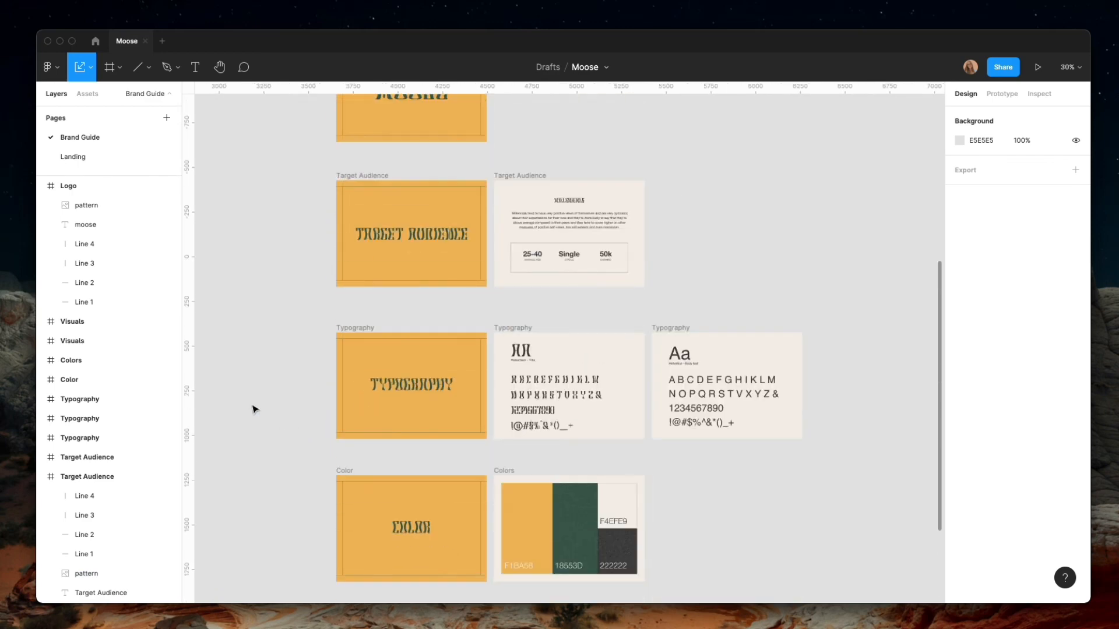
# Return to the Landing page and preview the Desktop - 1 frame in presentation view
pyautogui.click(84, 155)
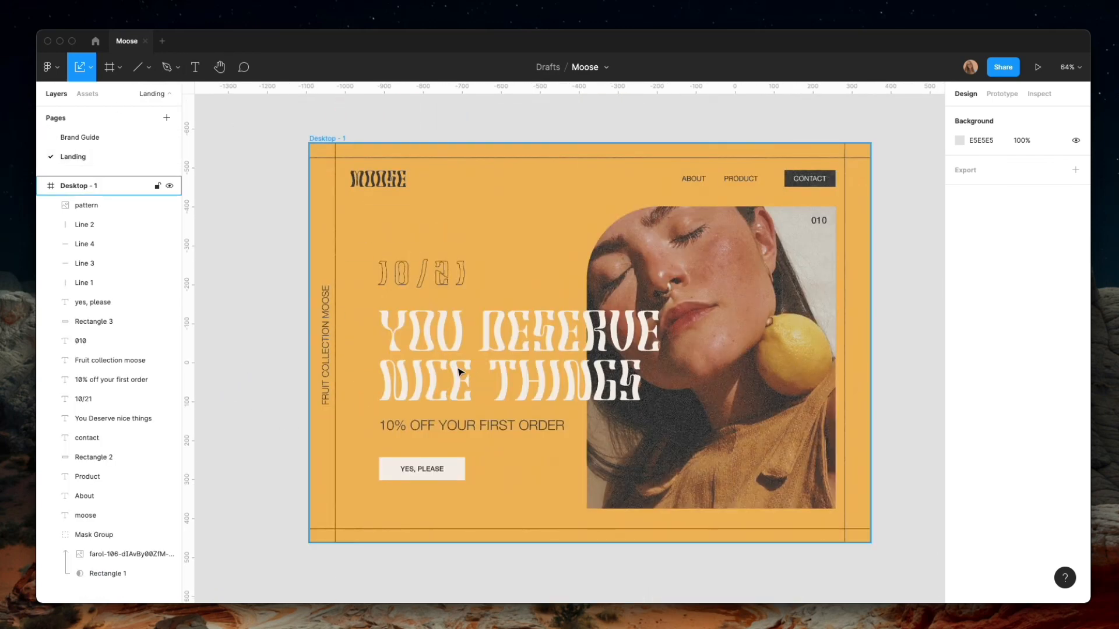
pyautogui.scroll(-2, 259, 342)
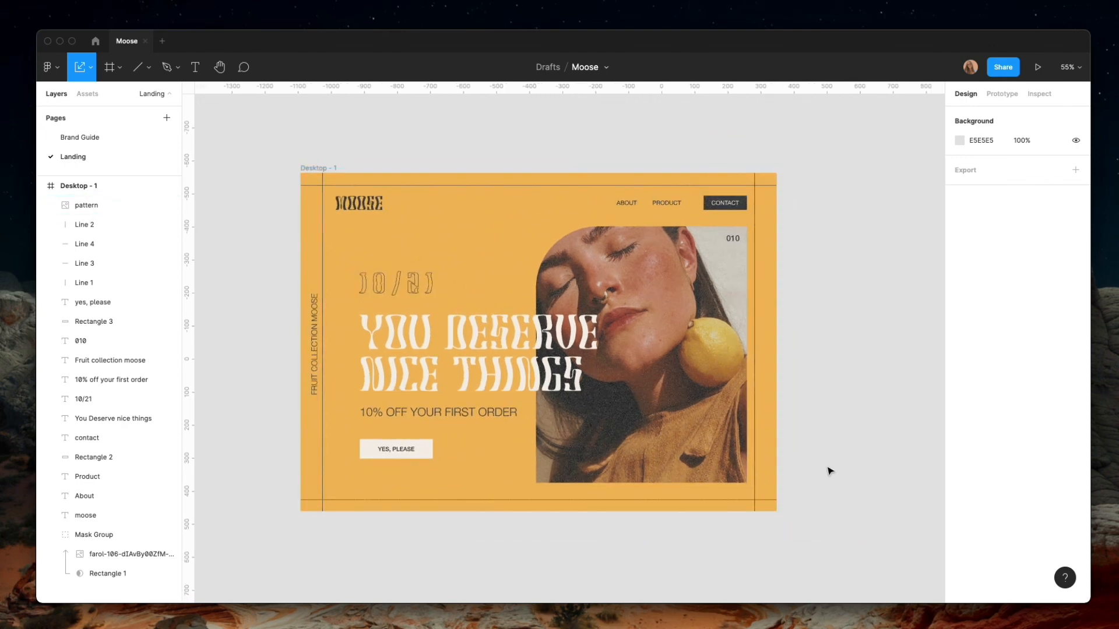
pyautogui.scroll(2, 830, 471)
pyautogui.scroll(1, 636, 542)
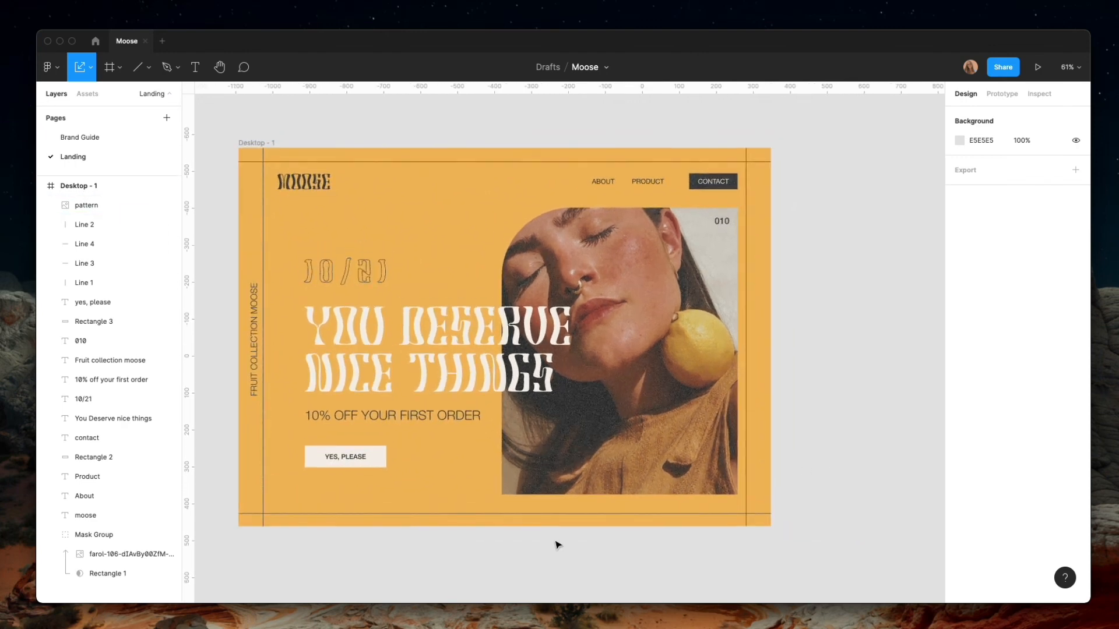
pyautogui.click(992, 97)
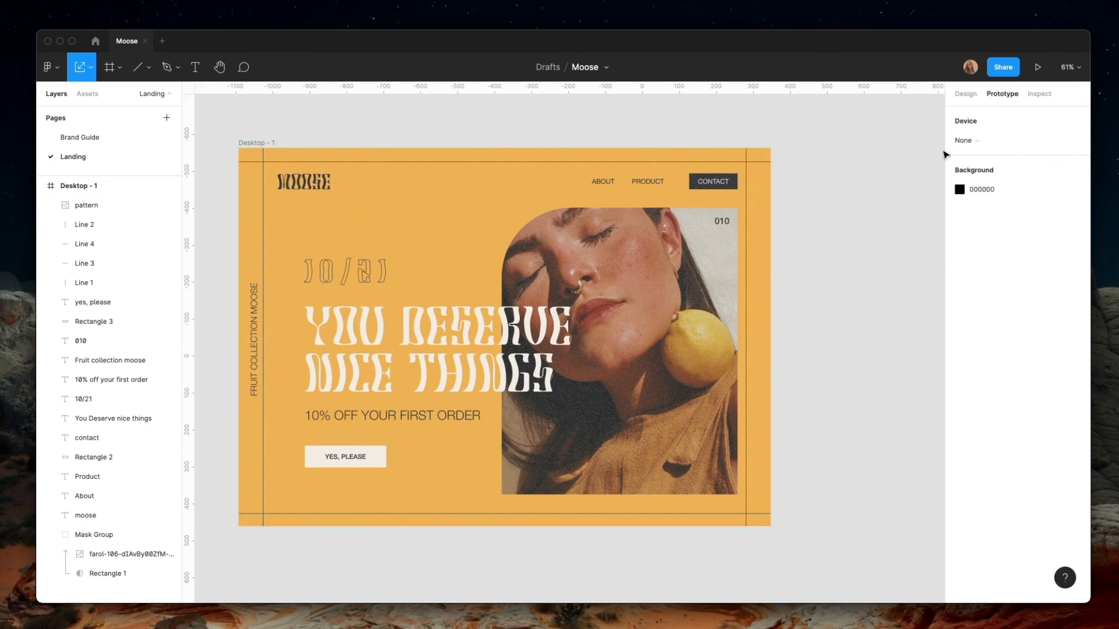
pyautogui.click(1038, 67)
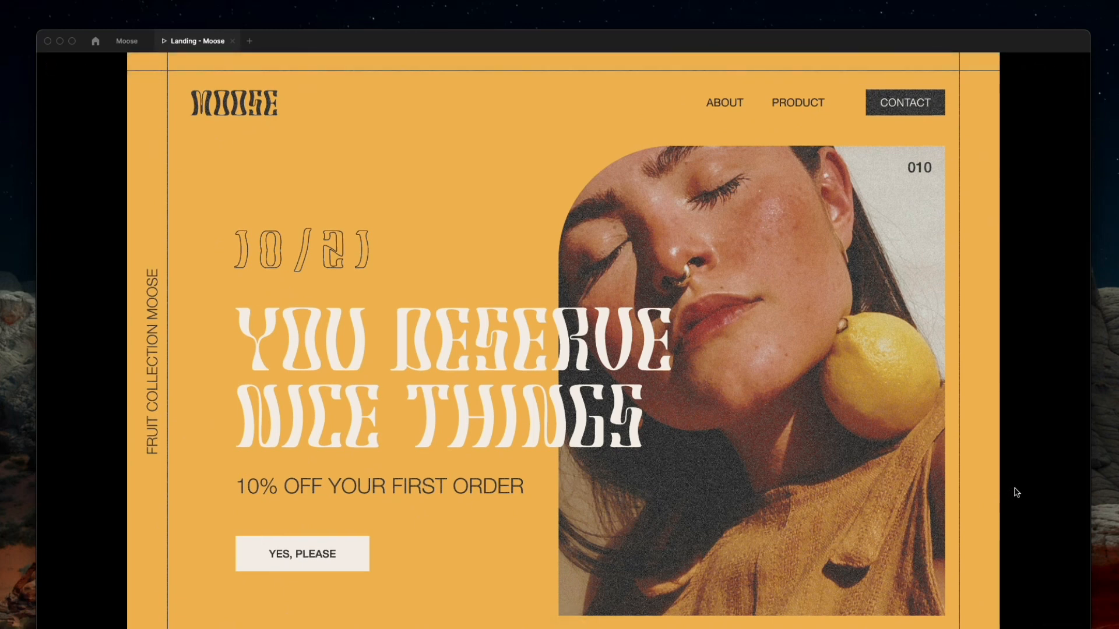
pyautogui.scroll(-1, 1017, 493)
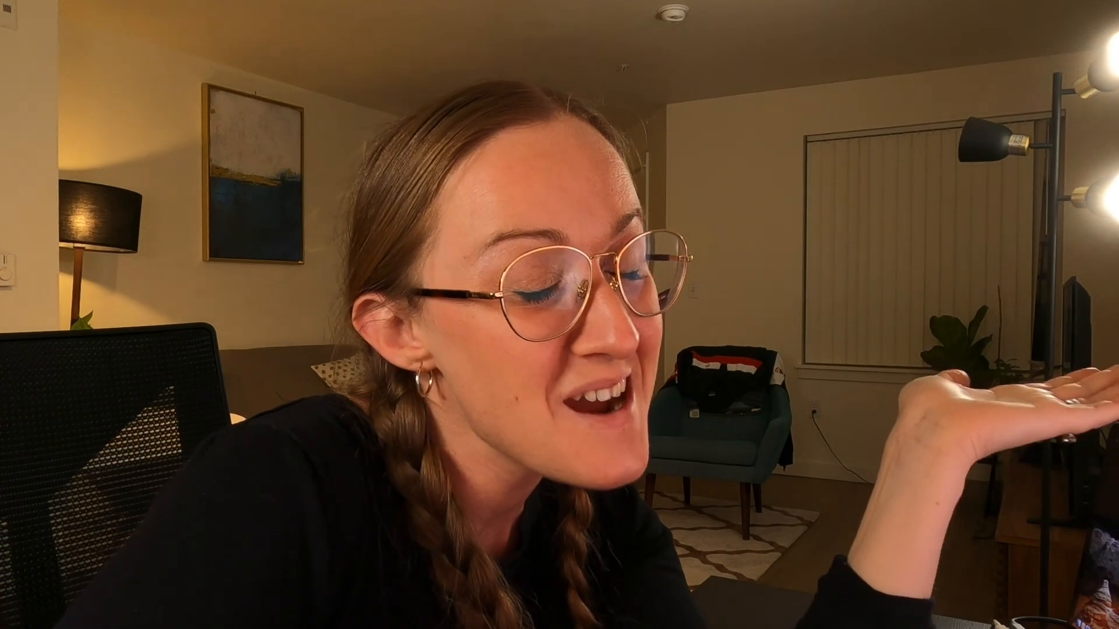